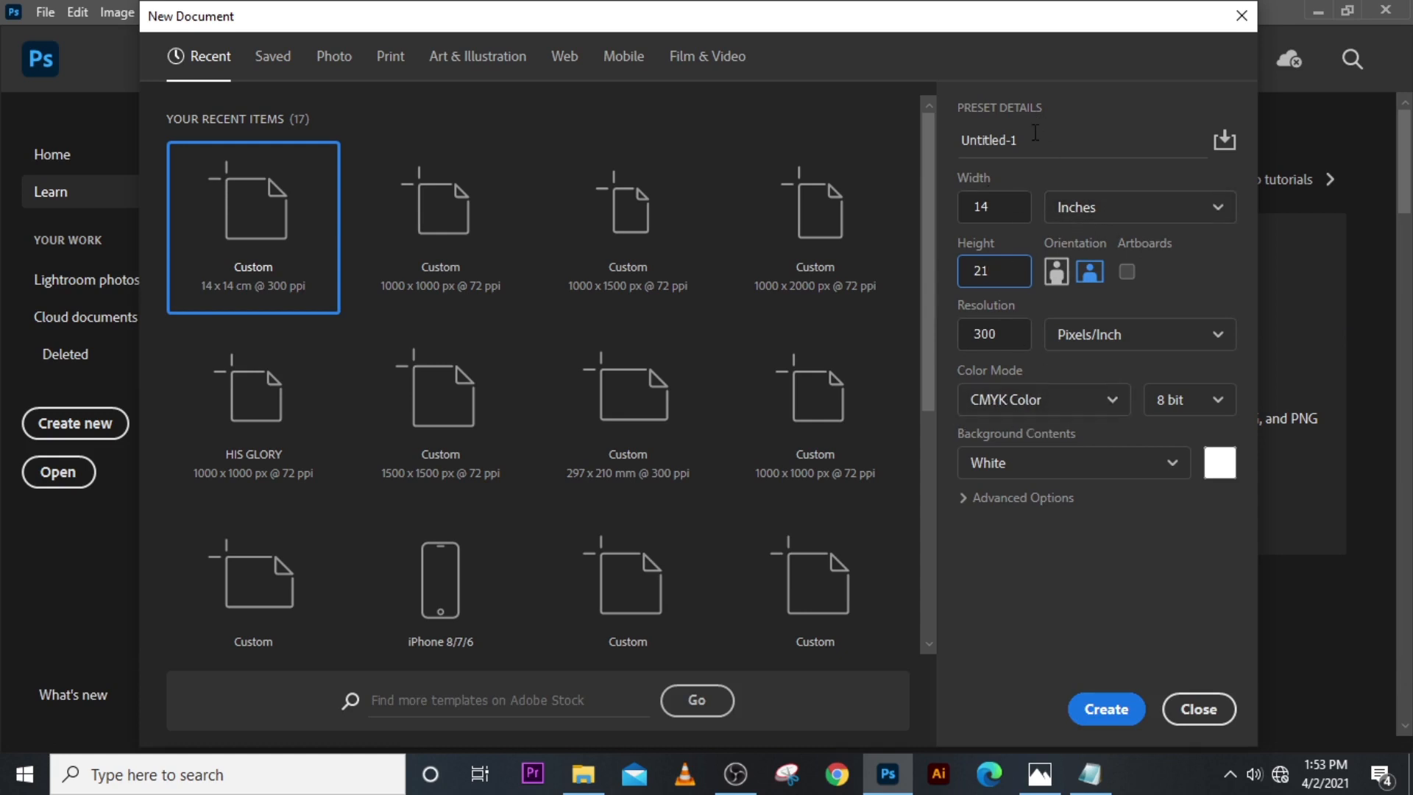
Step: Name the new document "wedding invite card" and create it
{"action": "left_click_drag", "start_coordinate": [1034, 141], "coordinate": [926, 160]}
{"action": "type", "text": "we"}
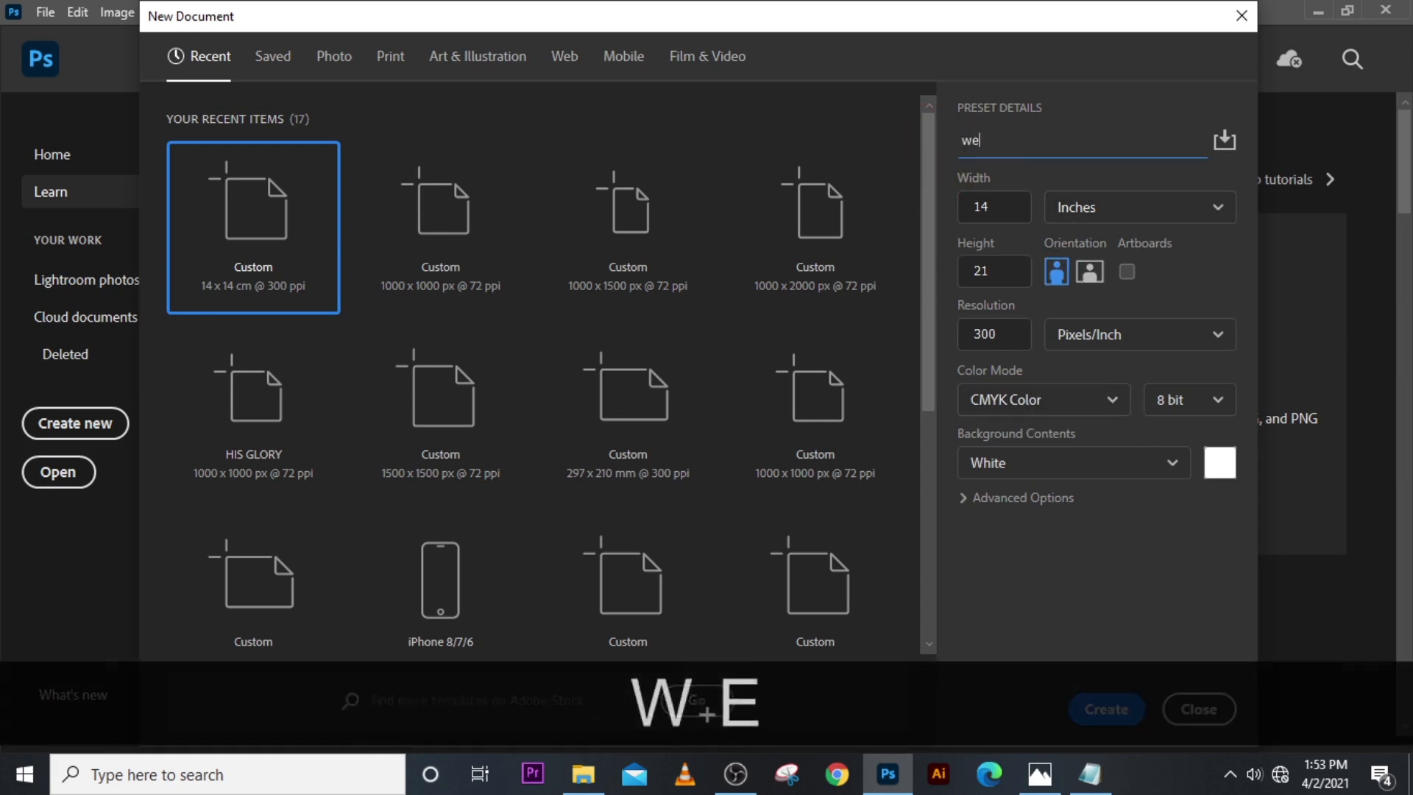
{"action": "type", "text": "dding inv"}
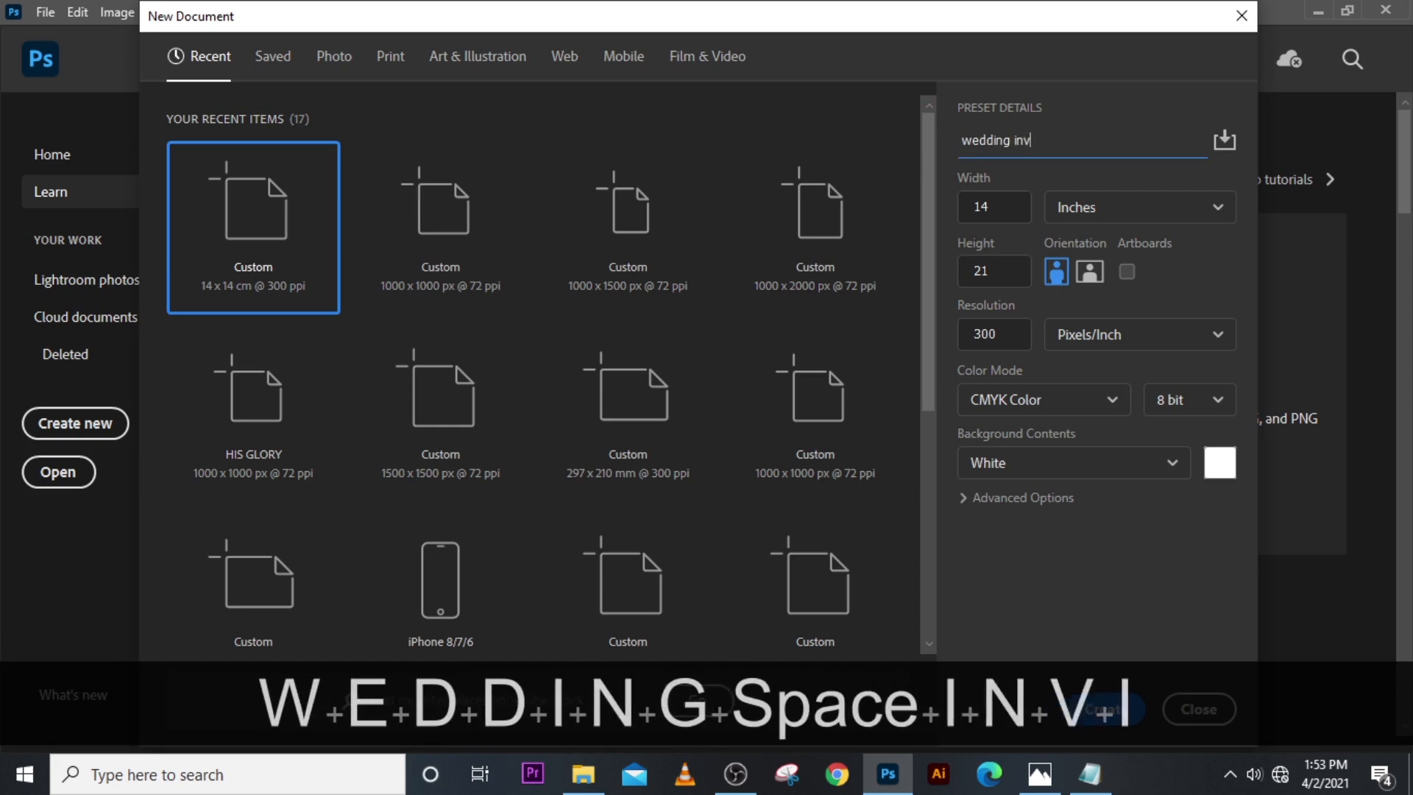
{"action": "type", "text": "ite card"}
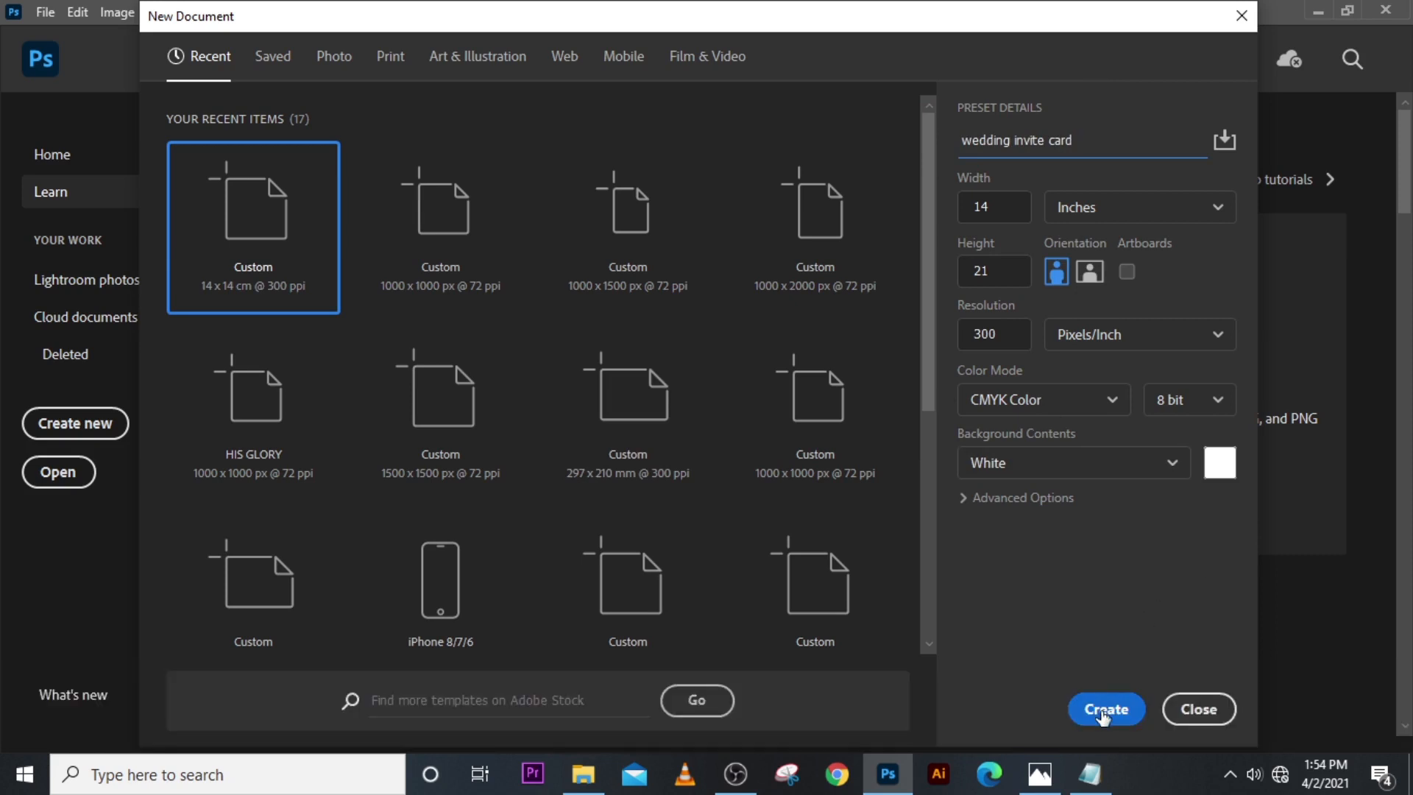
{"action": "left_click", "coordinate": [1106, 708]}
Step: Show the rulers and place guides along all four canvas edges and through its vertical and horizontal centres
{"action": "key", "text": "ctrl+r"}
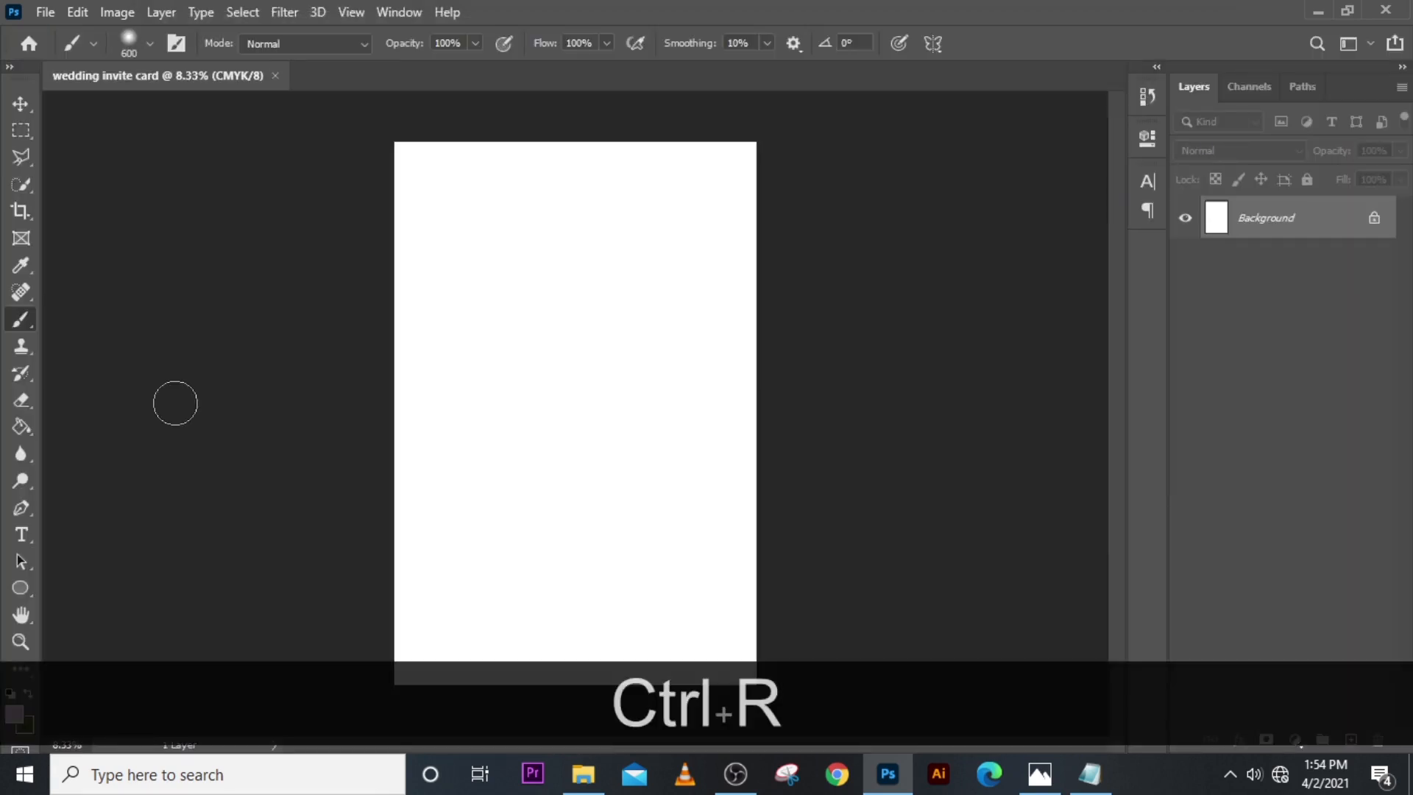
{"action": "key", "text": "ctrl+r"}
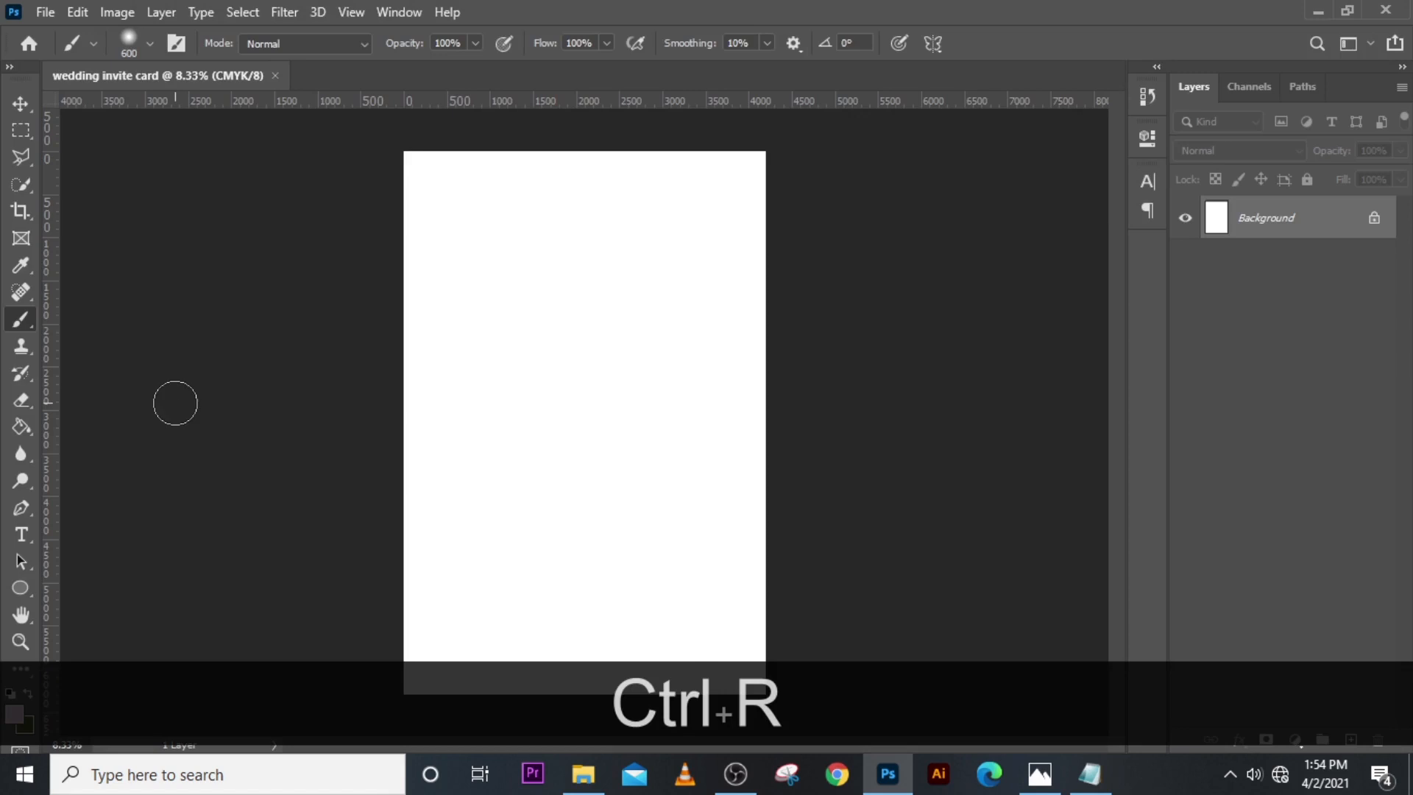
{"action": "key", "text": "v"}
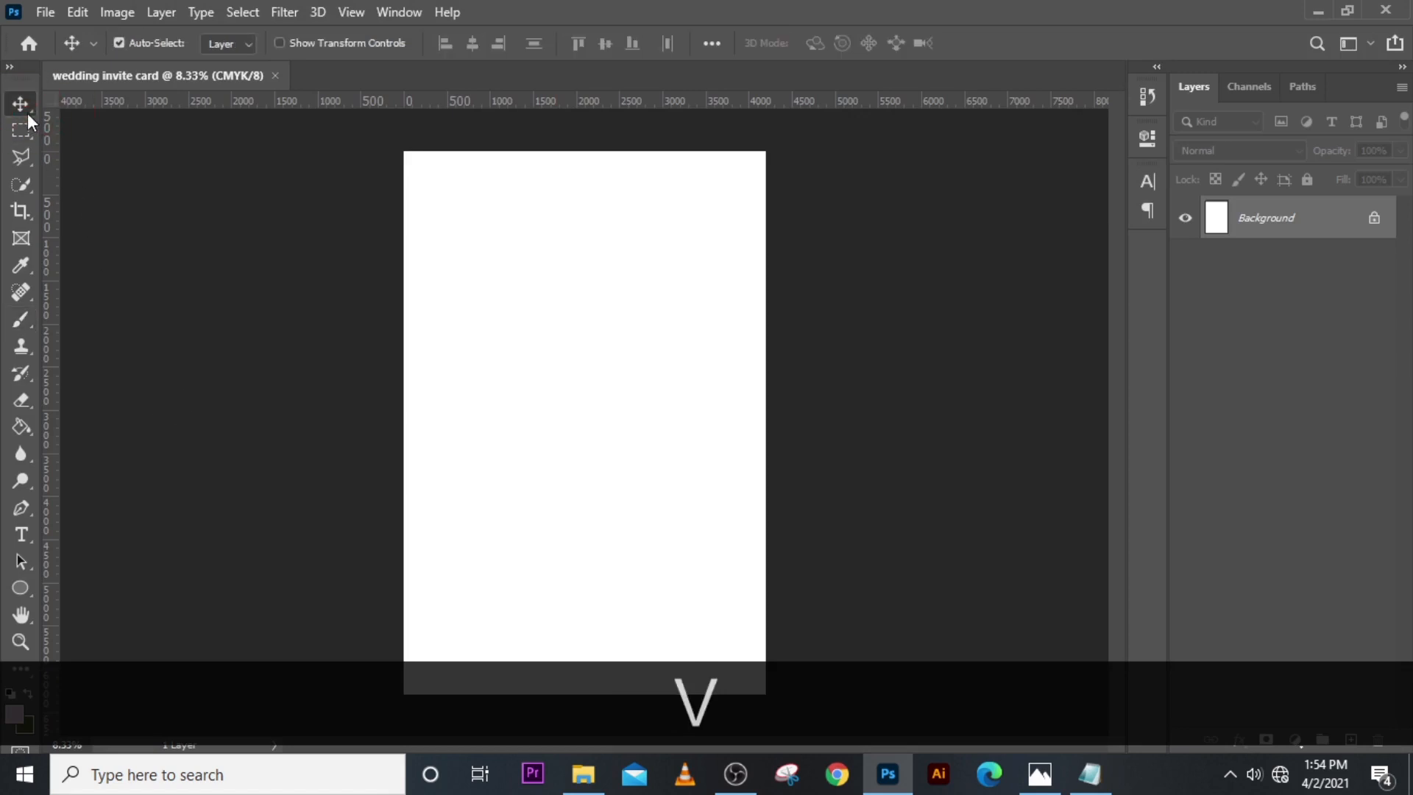
{"action": "left_click_drag", "start_coordinate": [52, 177], "coordinate": [403, 180]}
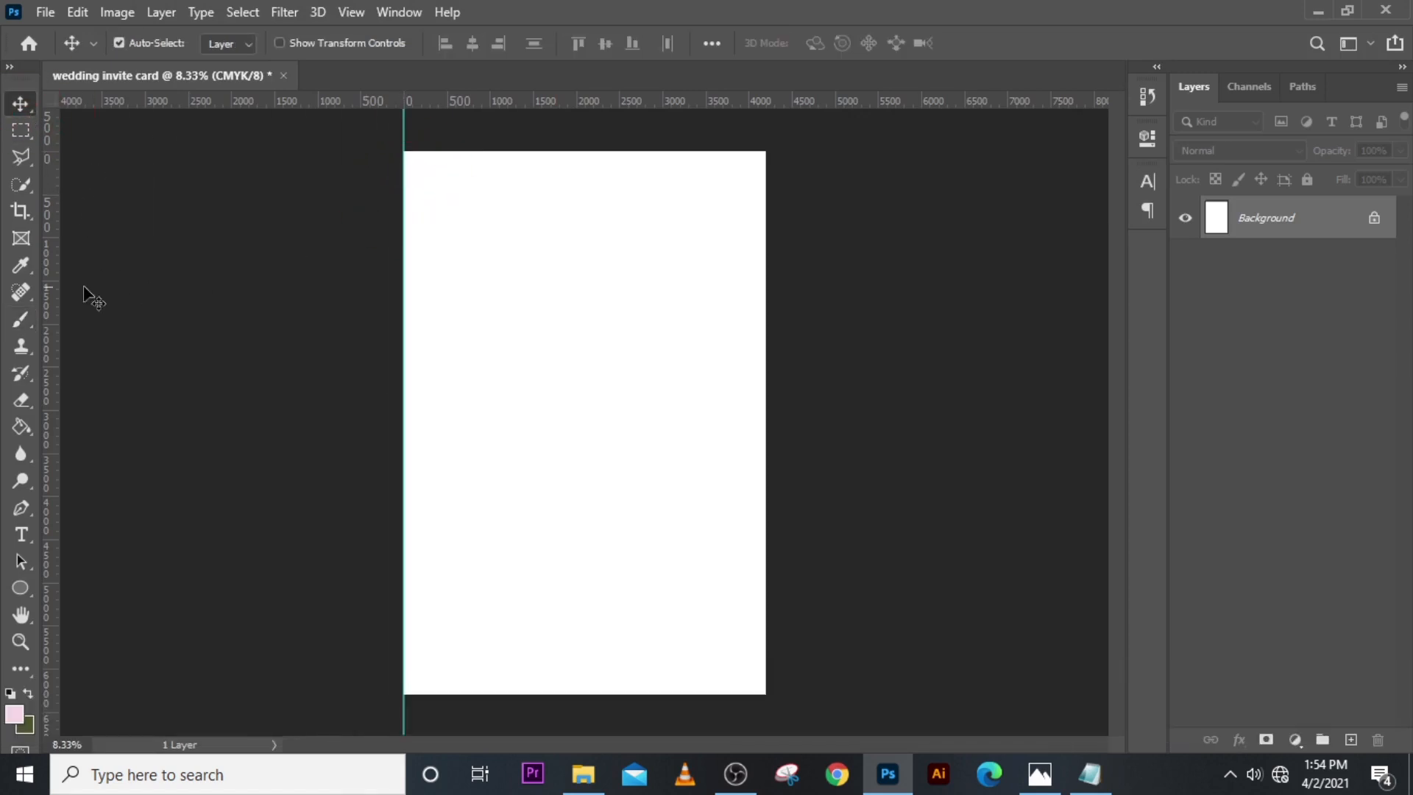
{"action": "left_click_drag", "start_coordinate": [59, 315], "coordinate": [765, 293]}
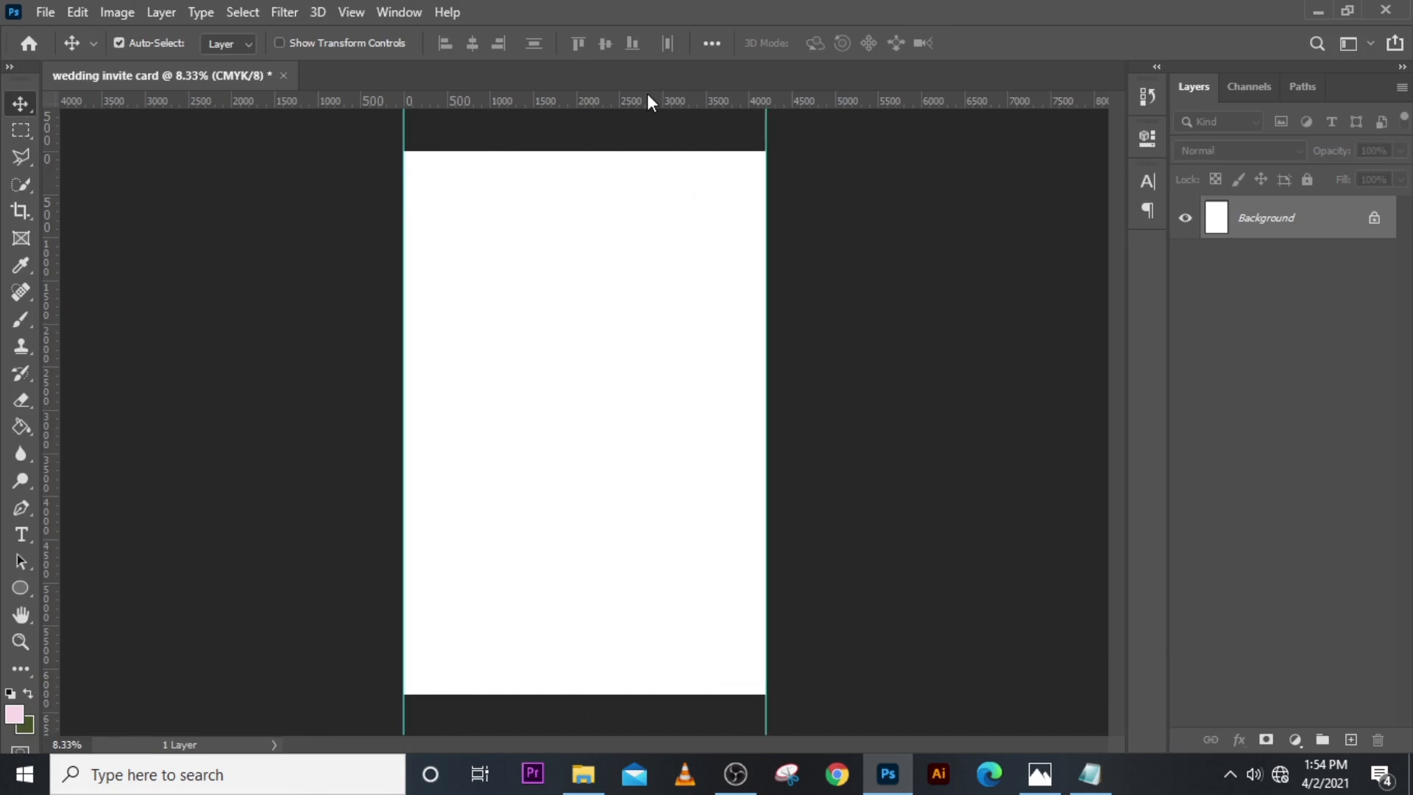
{"action": "left_click_drag", "start_coordinate": [649, 101], "coordinate": [644, 151]}
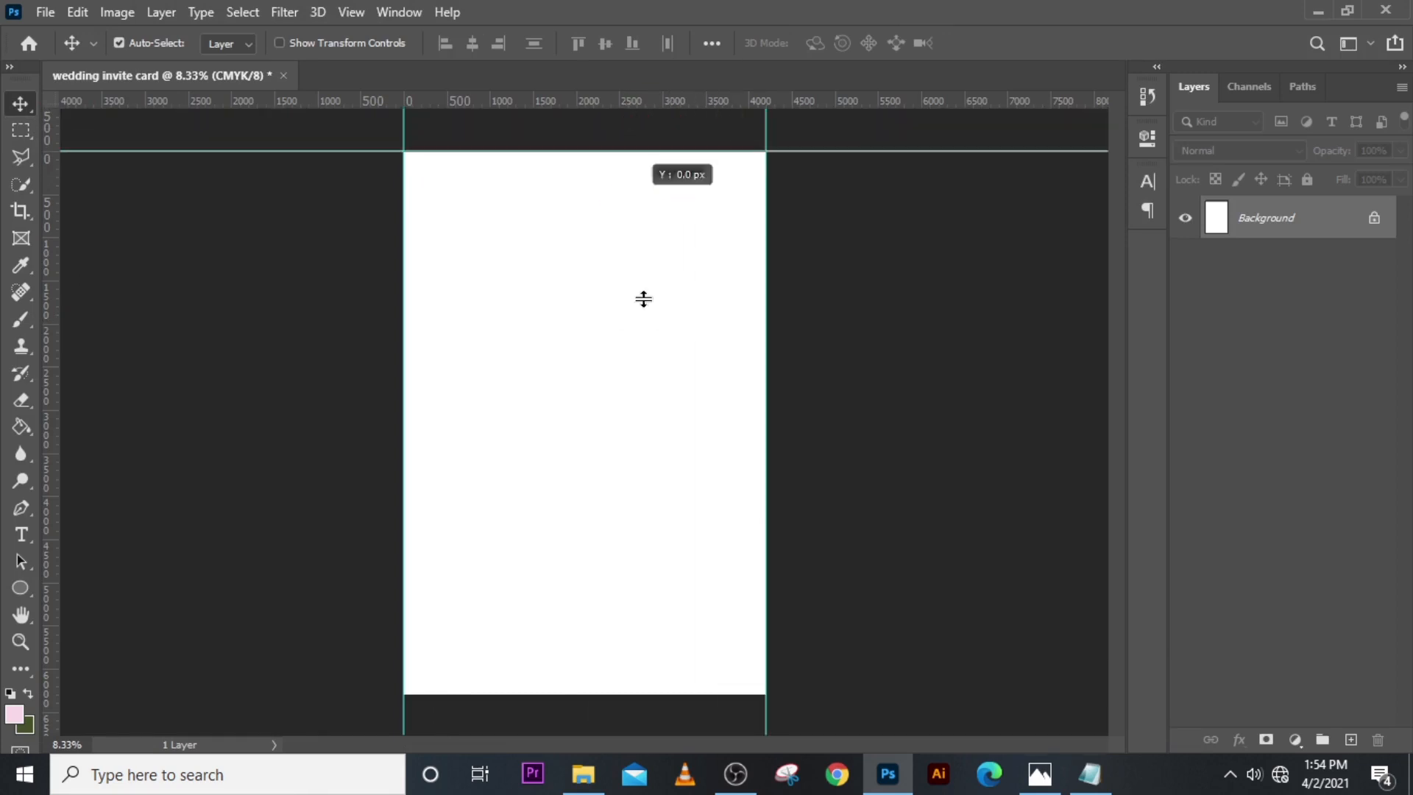
{"action": "left_click_drag", "start_coordinate": [644, 299], "coordinate": [644, 694]}
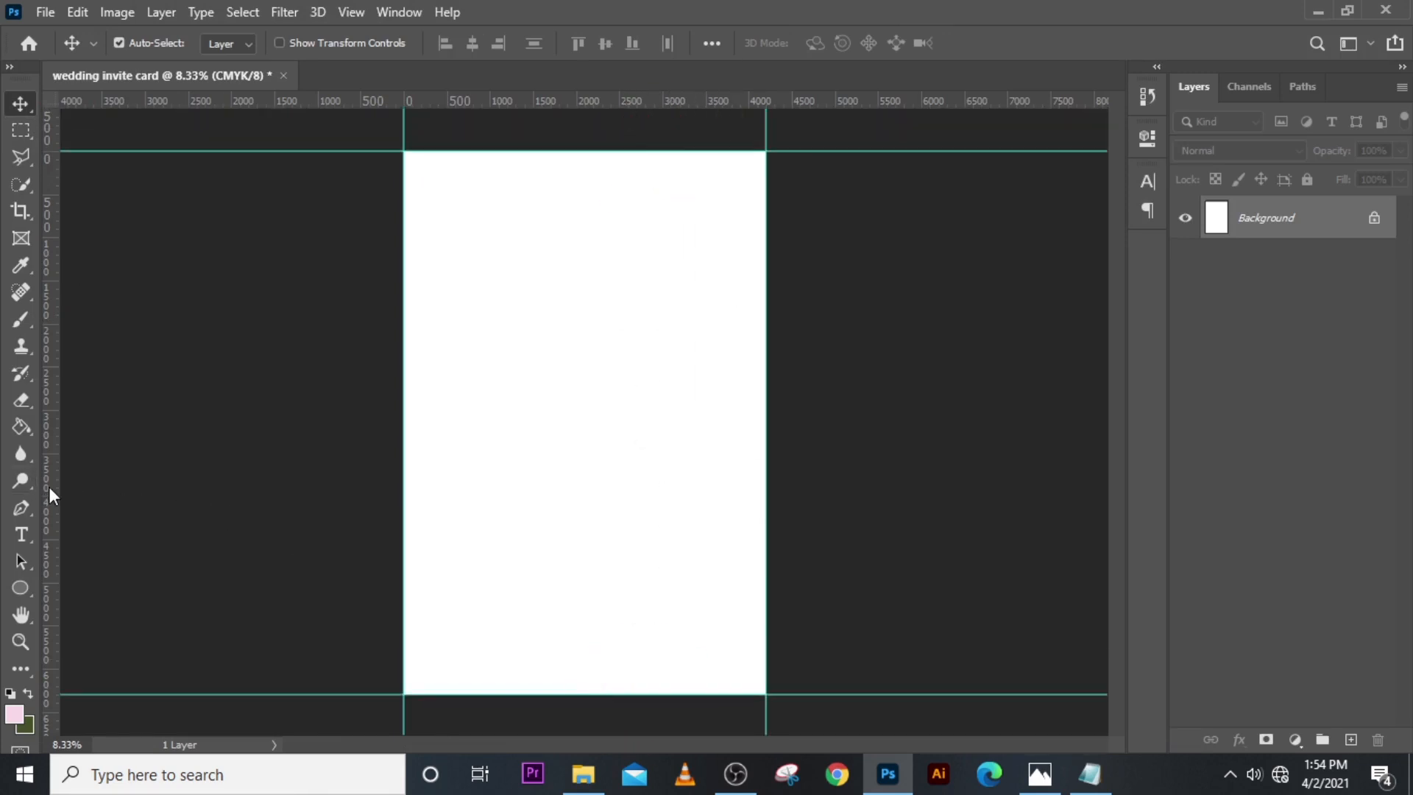
{"action": "left_click_drag", "start_coordinate": [49, 487], "coordinate": [585, 449]}
{"action": "left_click_drag", "start_coordinate": [612, 101], "coordinate": [618, 426]}
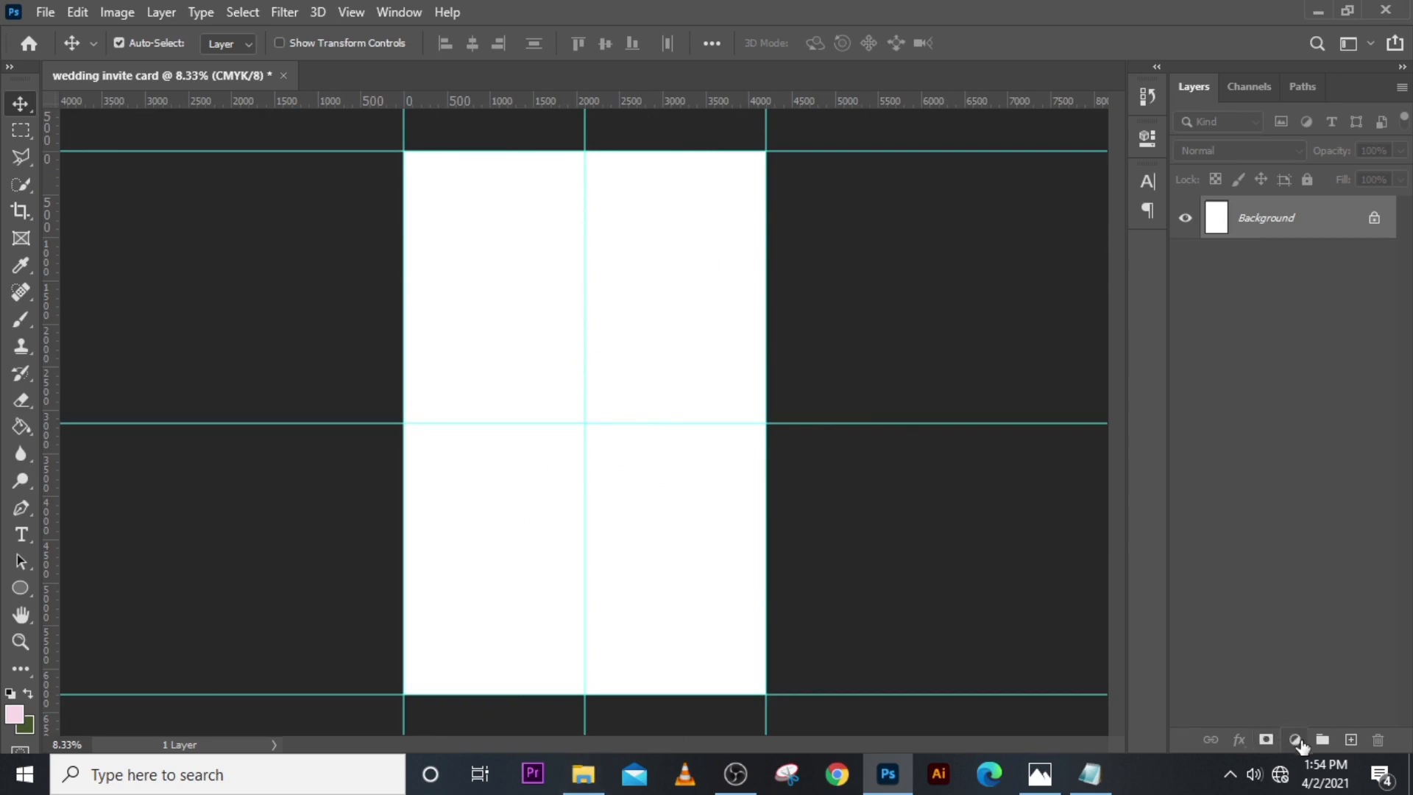
Step: Add a Solid Color fill layer in dark green 0b160e above the background
{"action": "left_click", "coordinate": [1295, 739]}
{"action": "left_click", "coordinate": [1288, 382]}
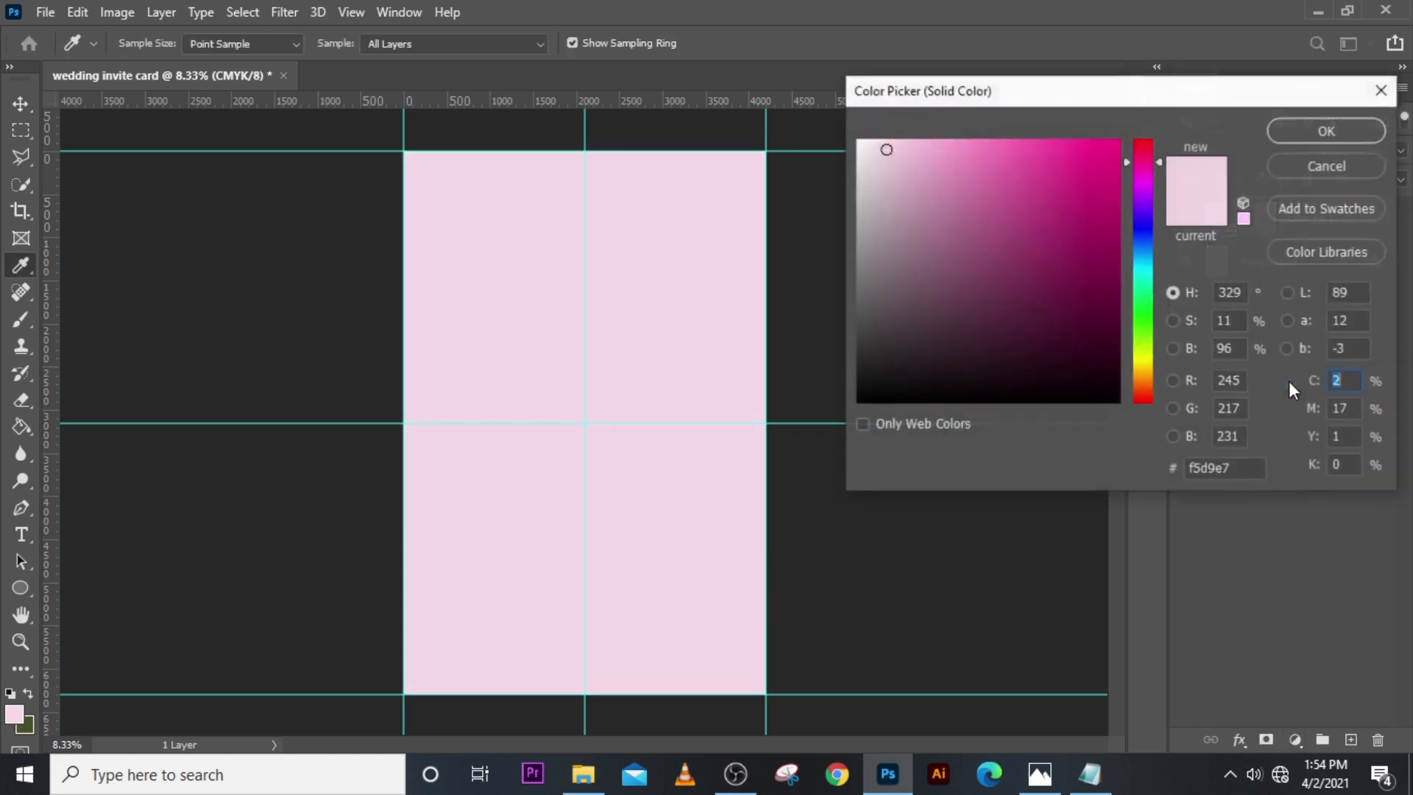
{"action": "left_click", "coordinate": [1229, 471]}
{"action": "left_click_drag", "start_coordinate": [1229, 473], "coordinate": [1166, 479]}
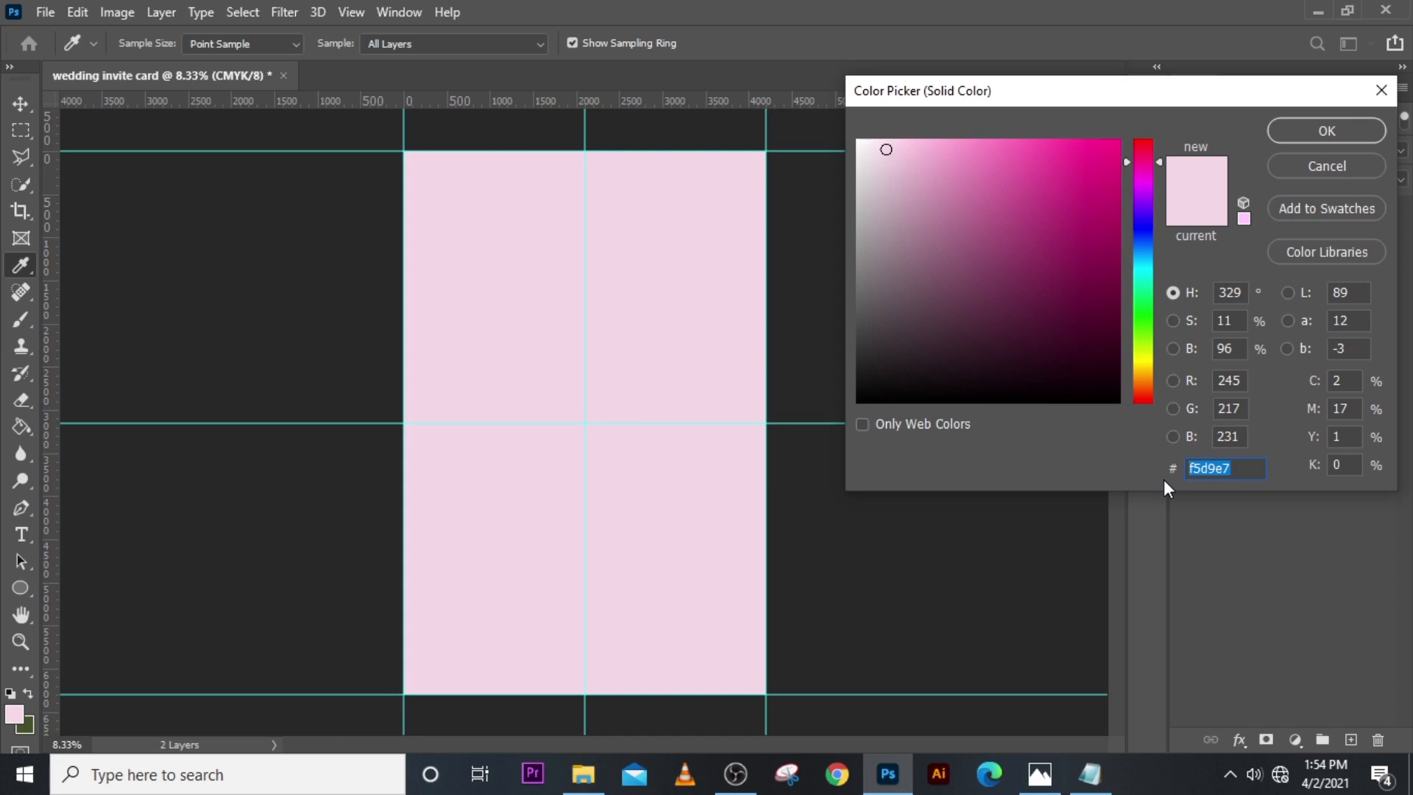
{"action": "type", "text": "0b16"}
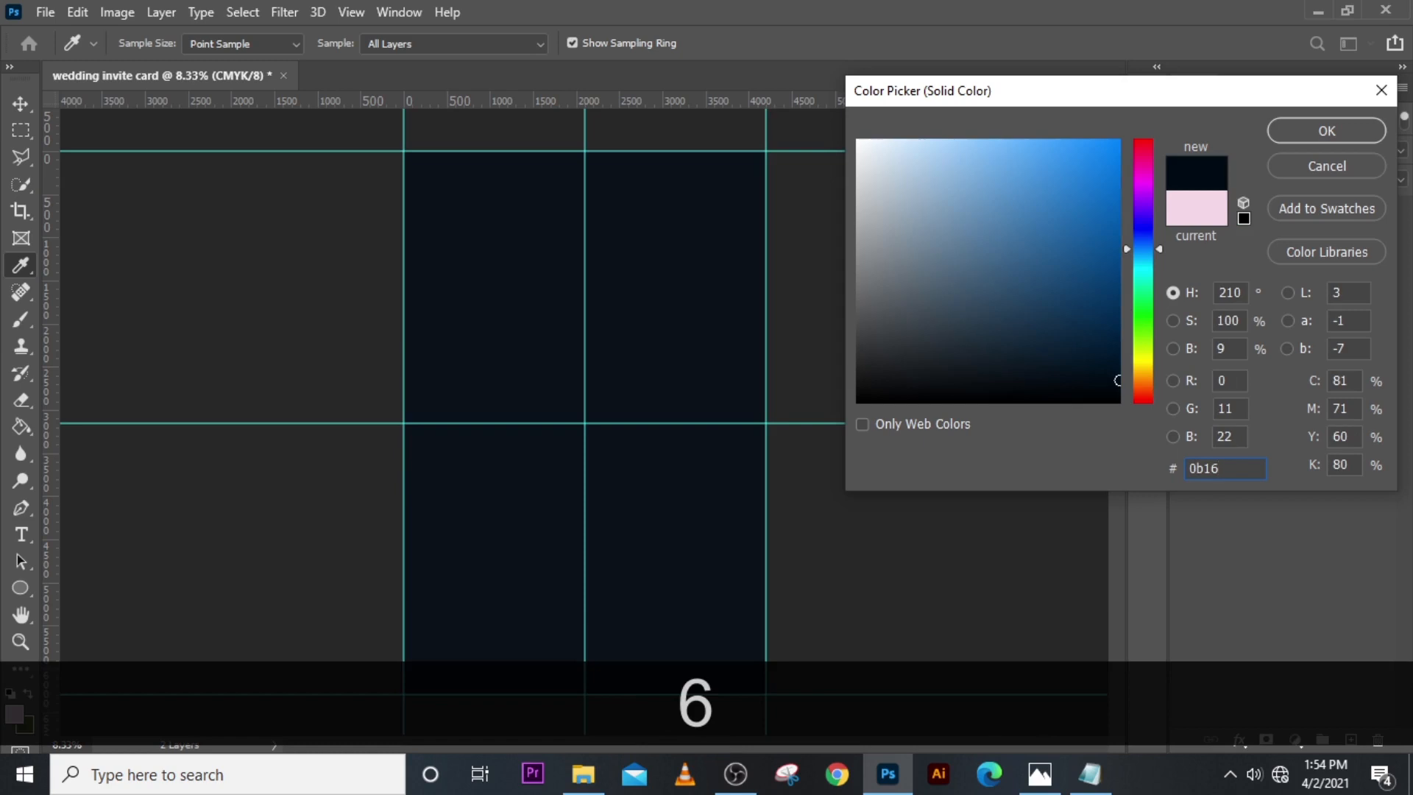
{"action": "type", "text": "0e"}
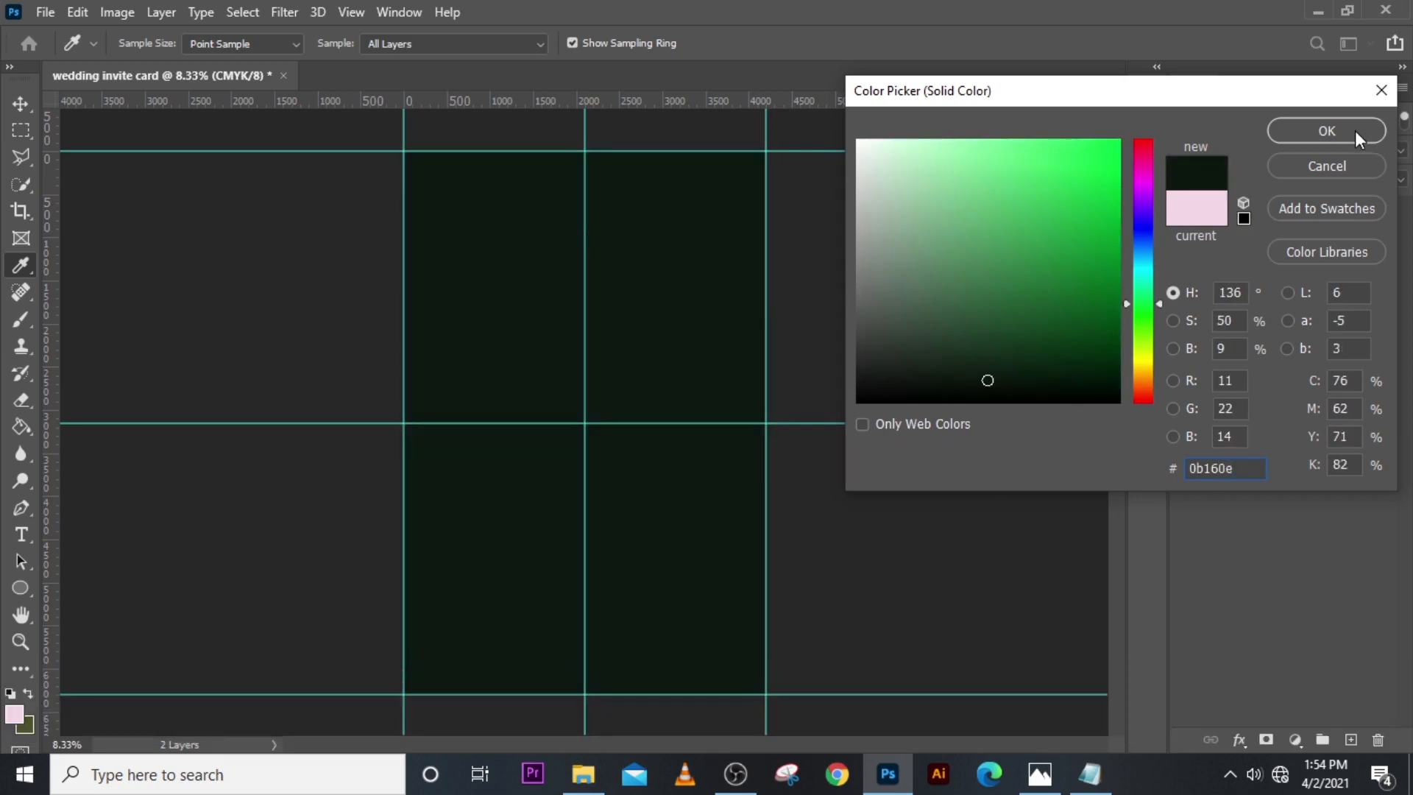
{"action": "left_click", "coordinate": [1354, 130]}
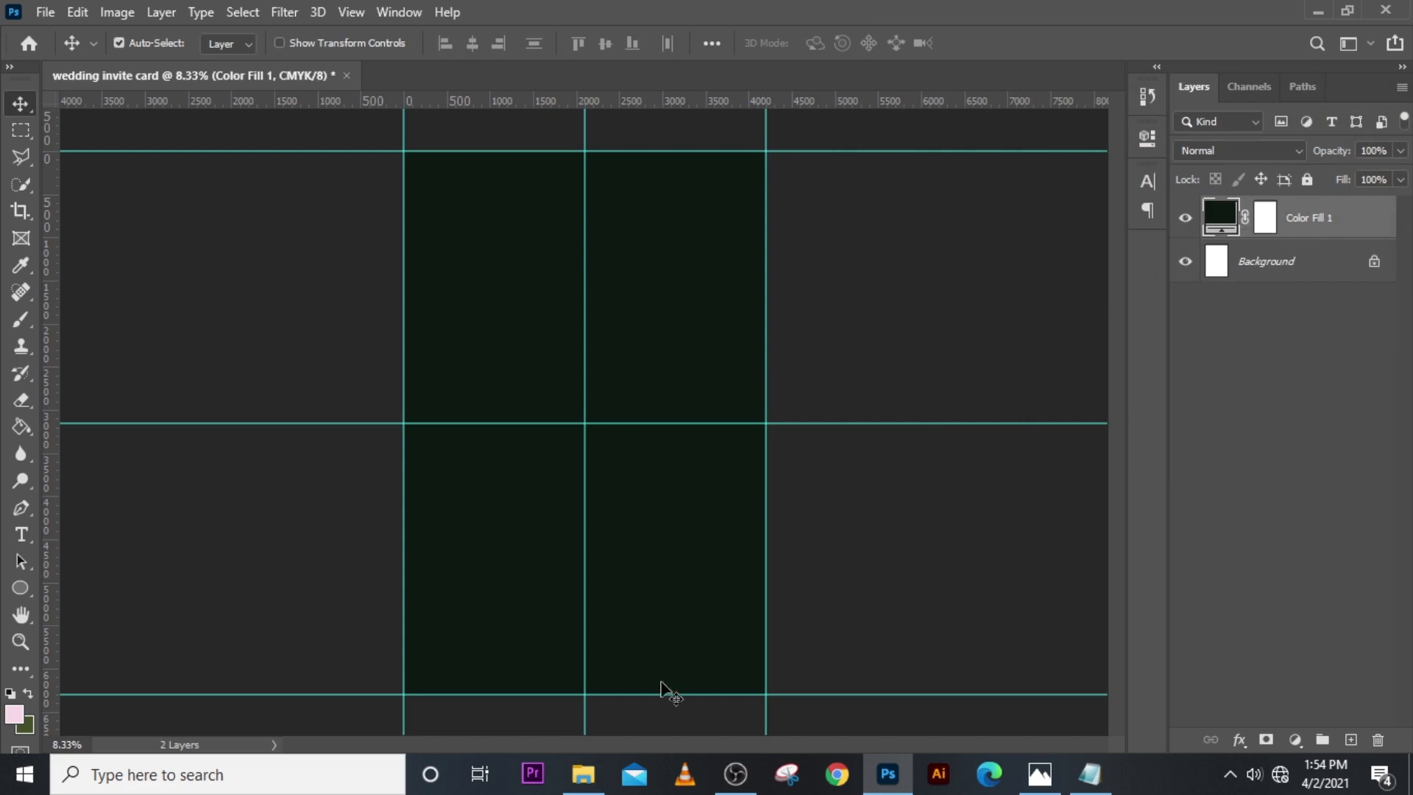
Step: Place the gold corner ornament image "36 (2)" from the WEDDING subfolder "2" in File Explorer into the invitation document
{"action": "left_click", "coordinate": [583, 774]}
{"action": "left_click", "coordinate": [569, 287]}
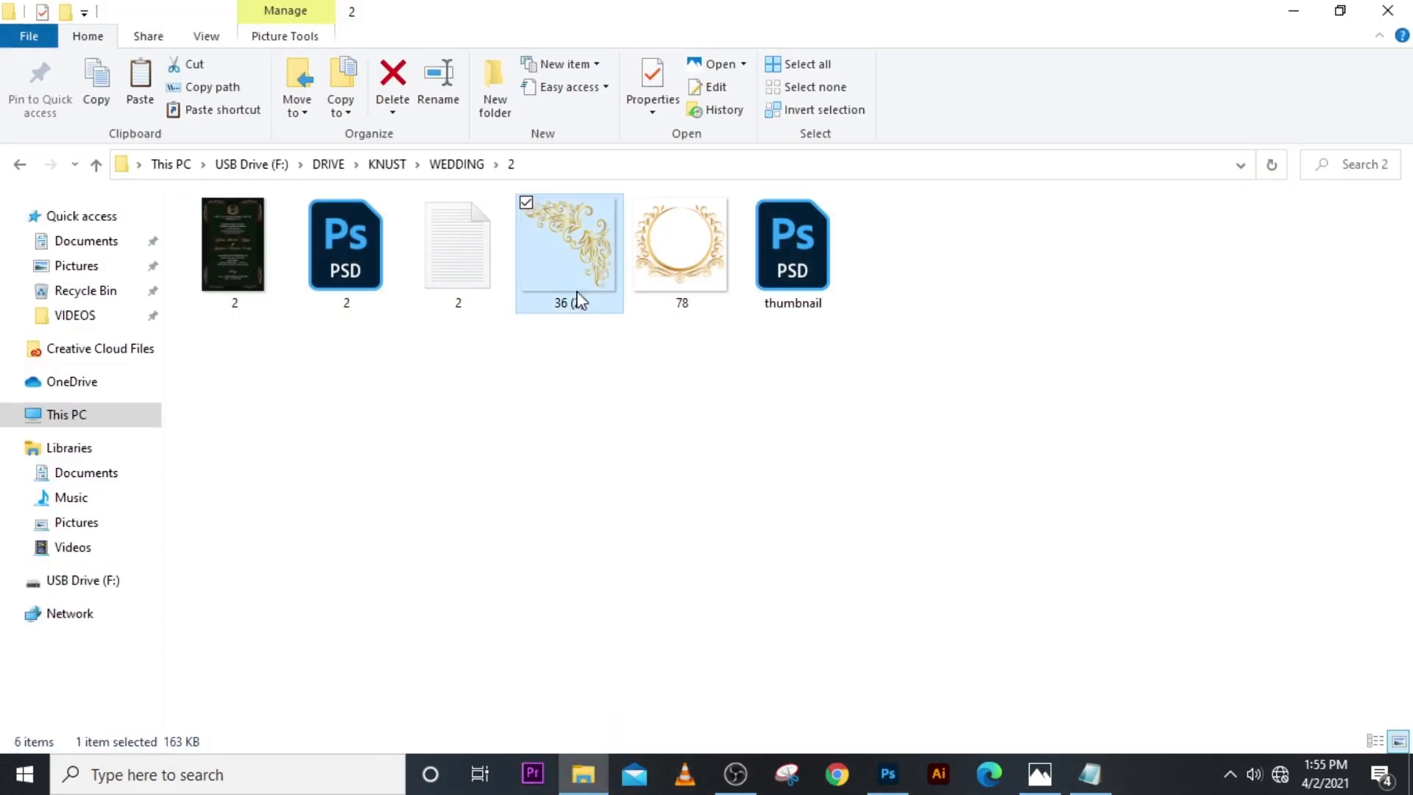
{"action": "left_click_drag", "start_coordinate": [577, 300], "coordinate": [589, 376]}
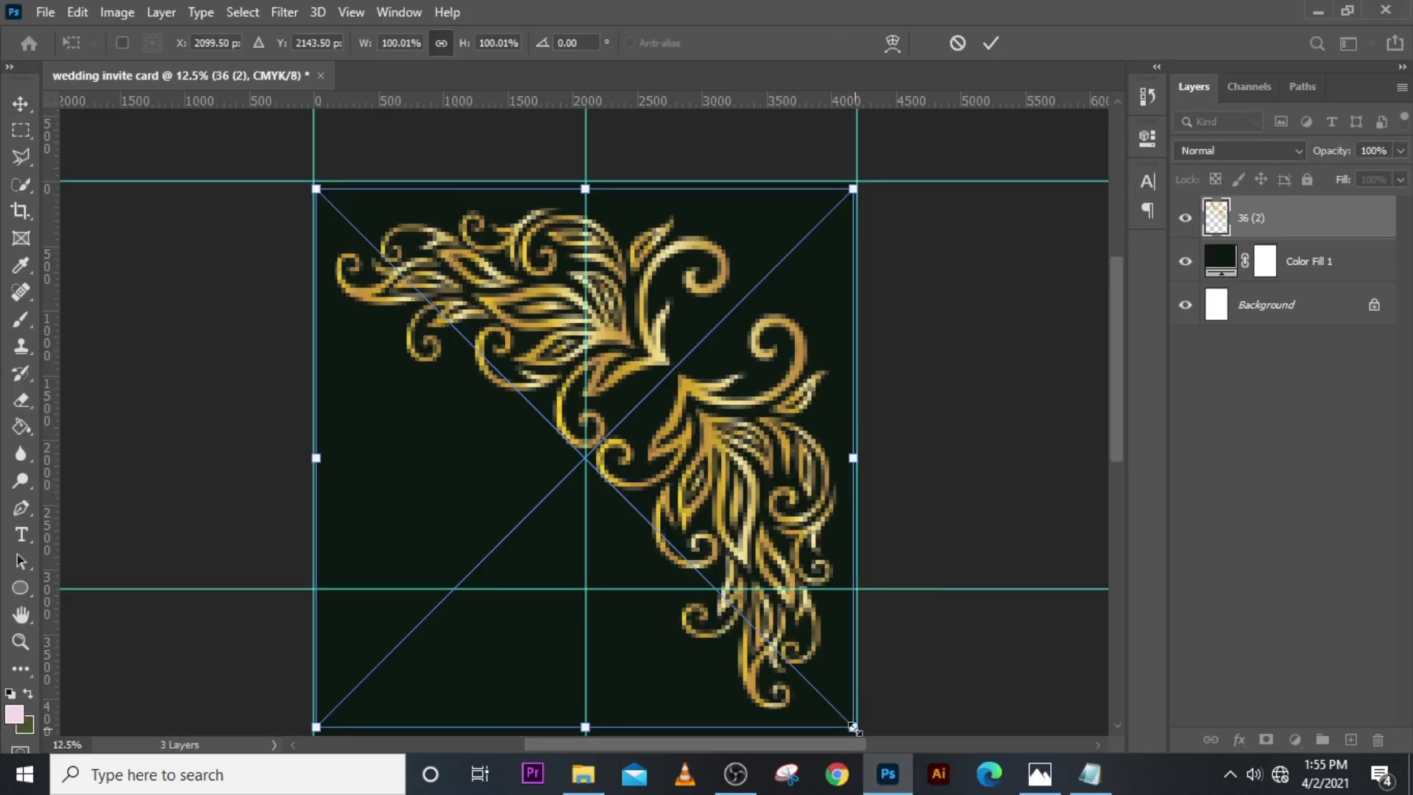
Step: Scale the placed ornament to about 38.8% and fit it into the canvas's upper-right corner
{"action": "left_click_drag", "start_coordinate": [853, 728], "coordinate": [815, 261]}
{"action": "key", "text": "ctrl+equal"}
{"action": "key", "text": "ctrl+equal"}
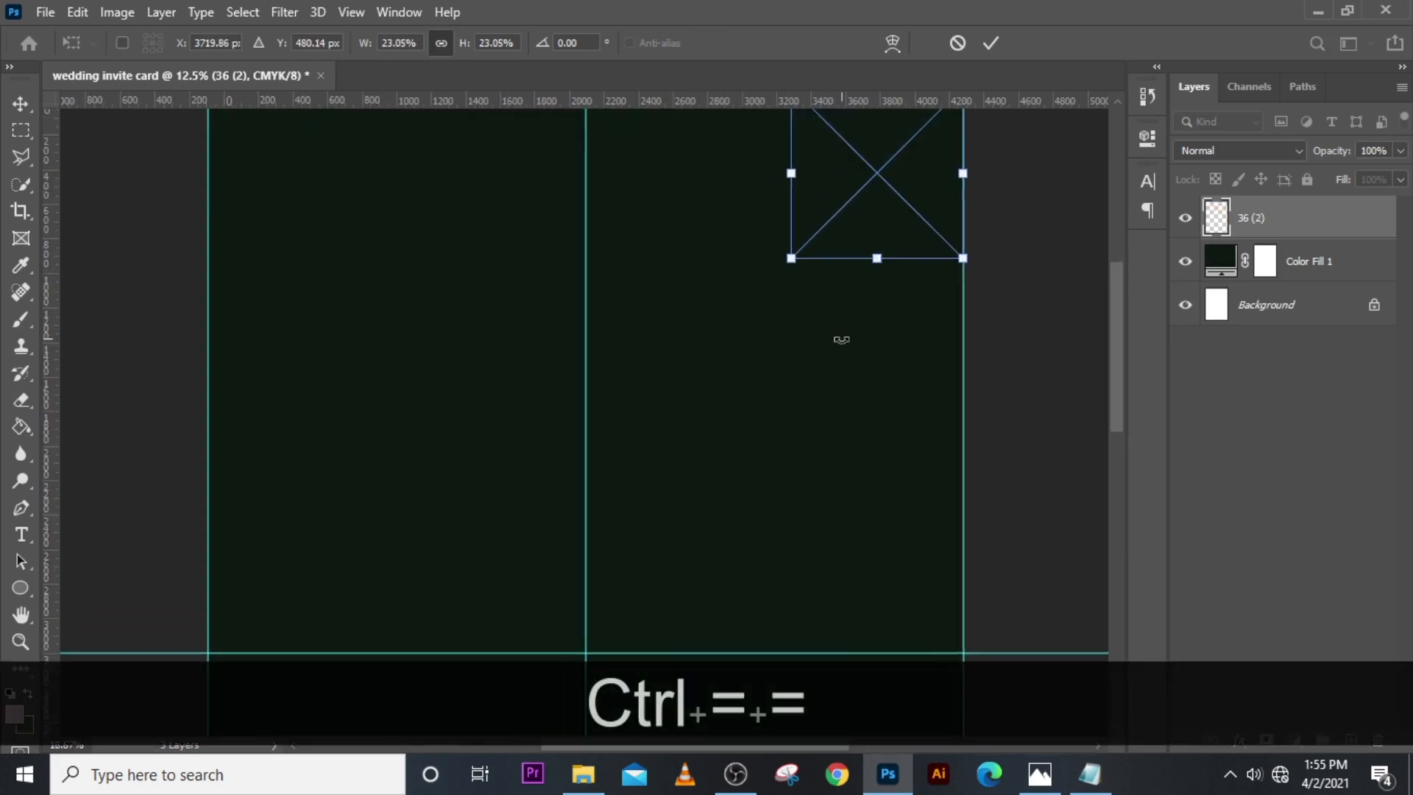
{"action": "left_click_drag", "start_coordinate": [747, 744], "coordinate": [818, 736]}
{"action": "scroll", "coordinate": [749, 517], "scroll_direction": "up", "scroll_amount": 5}
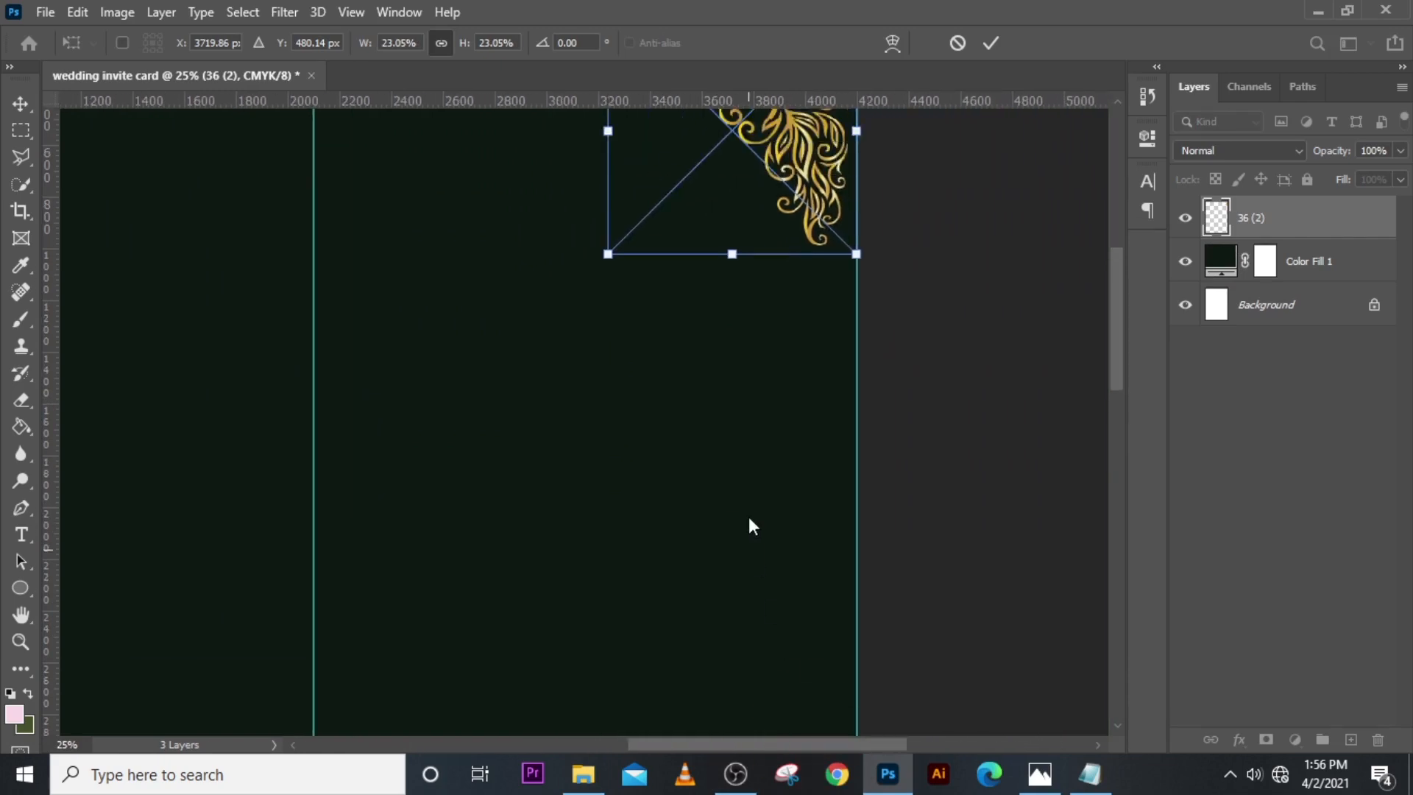
{"action": "scroll", "coordinate": [751, 515], "scroll_direction": "up", "scroll_amount": 2}
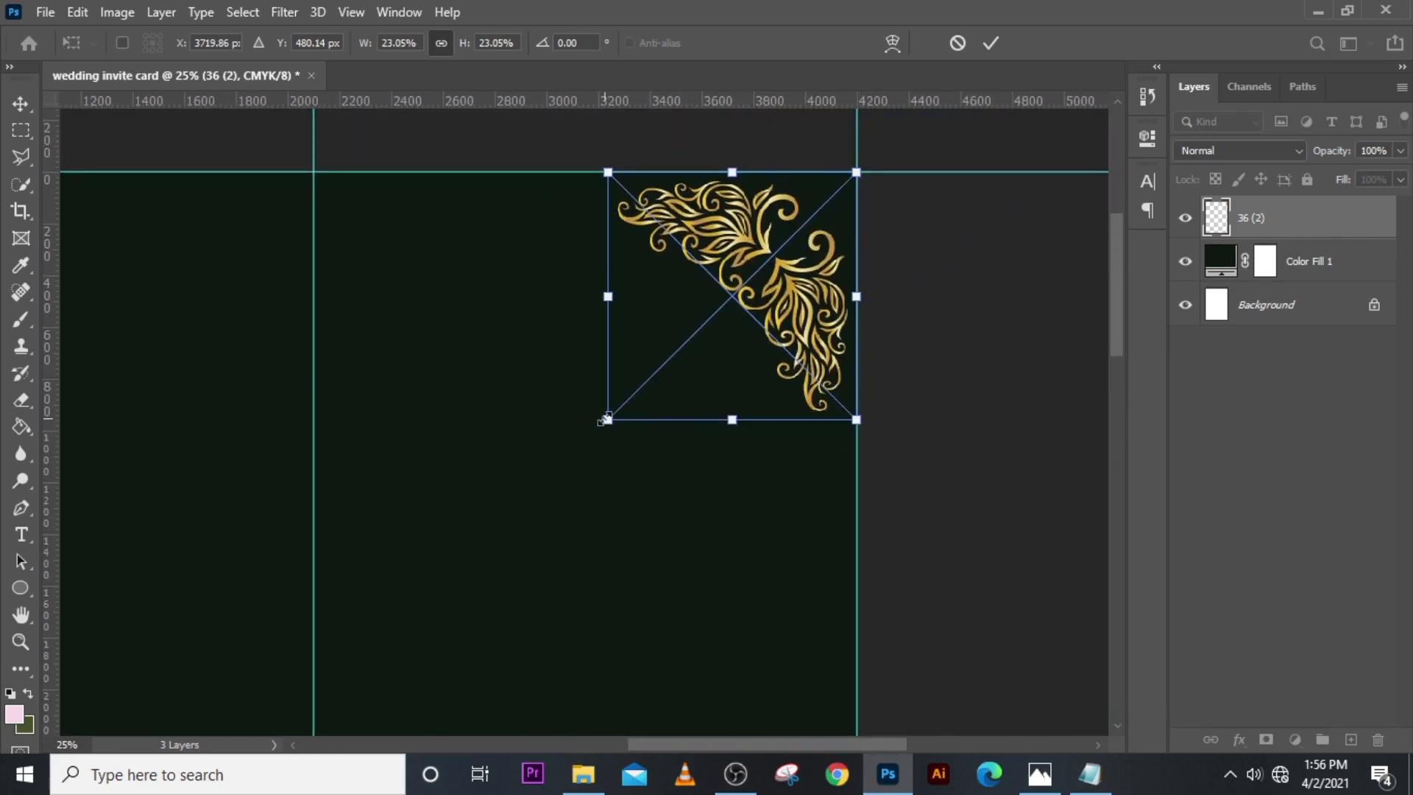
{"action": "left_click_drag", "start_coordinate": [605, 421], "coordinate": [370, 523]}
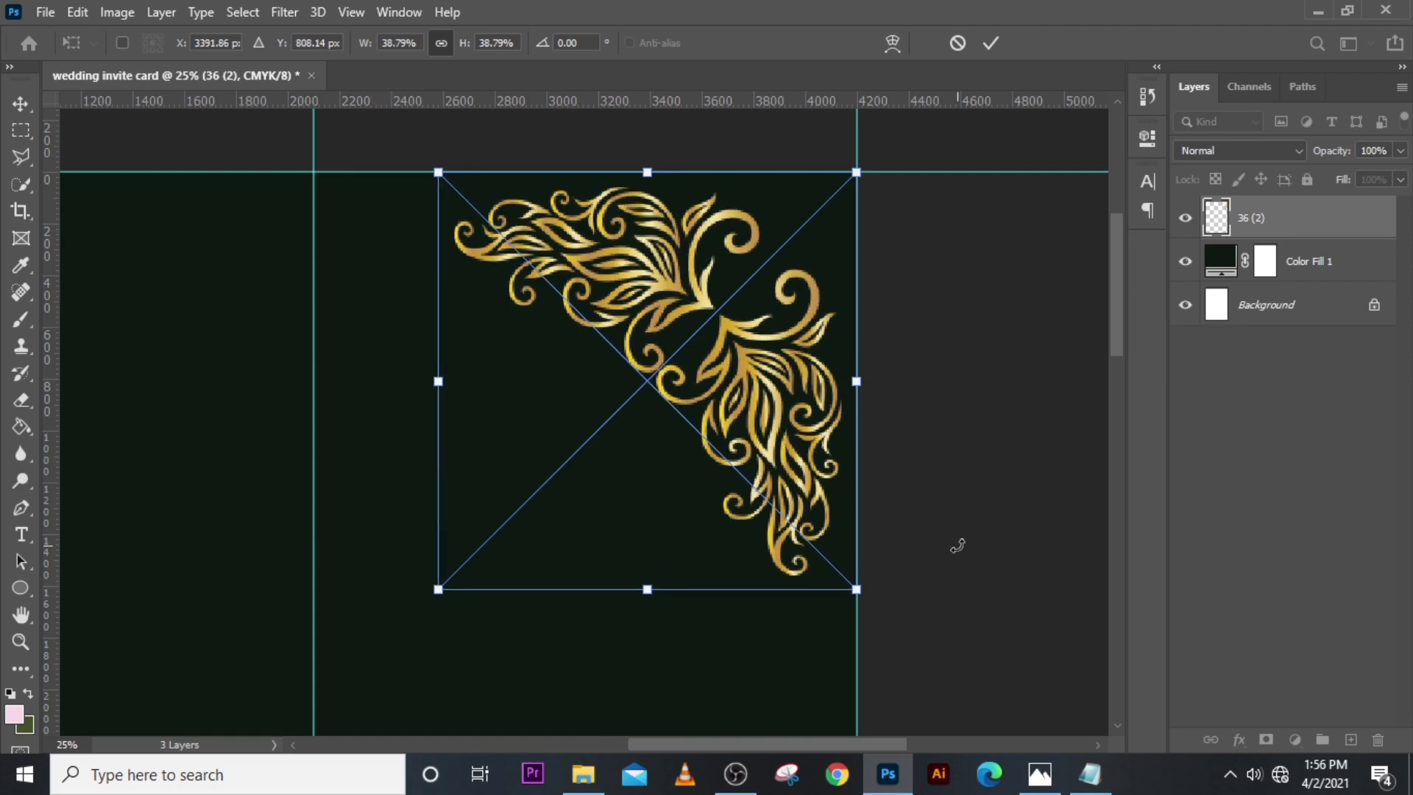
{"action": "key", "text": "Return"}
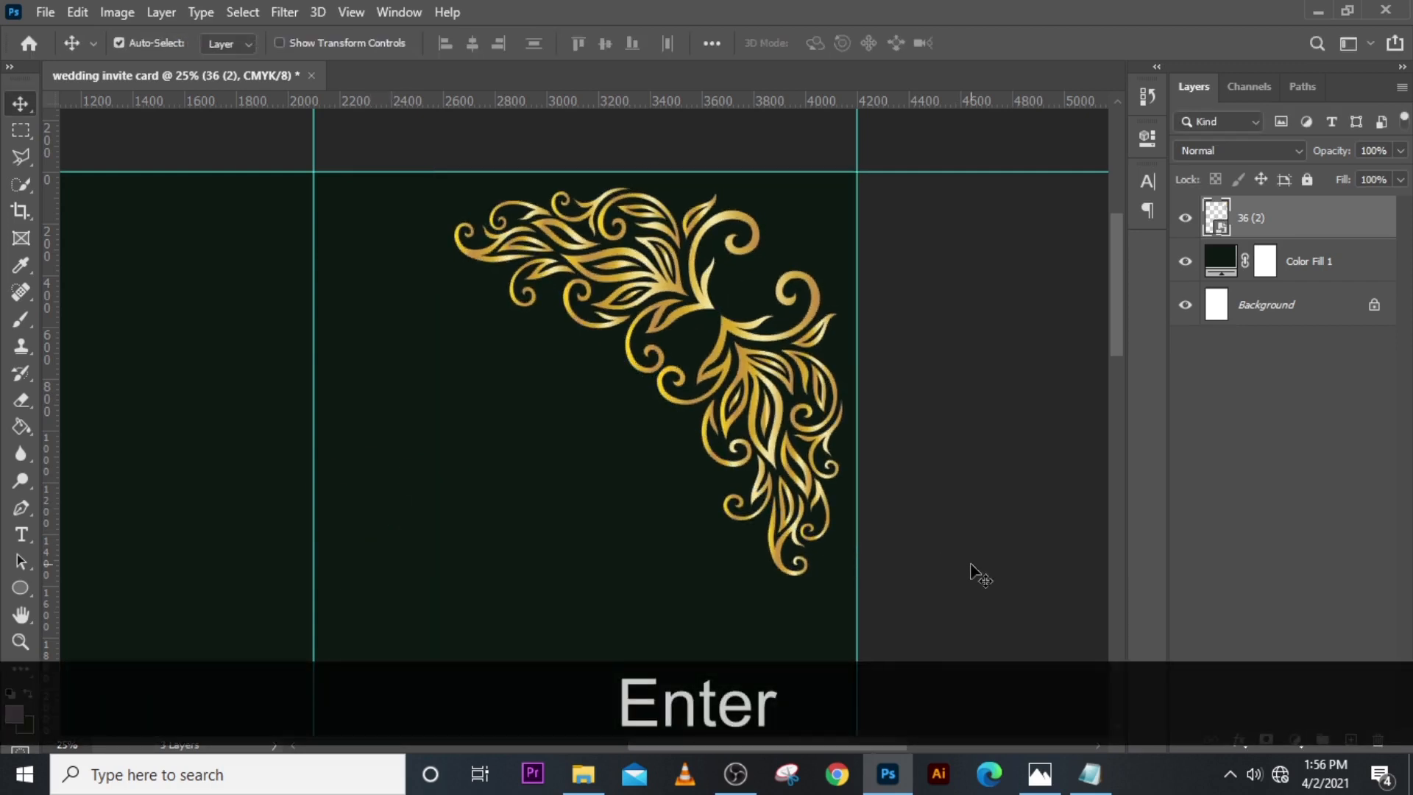
Step: Apply a Gradient Overlay layer style to the ornament layer, leaving Color Overlay off
{"action": "key", "text": "ctrl+0"}
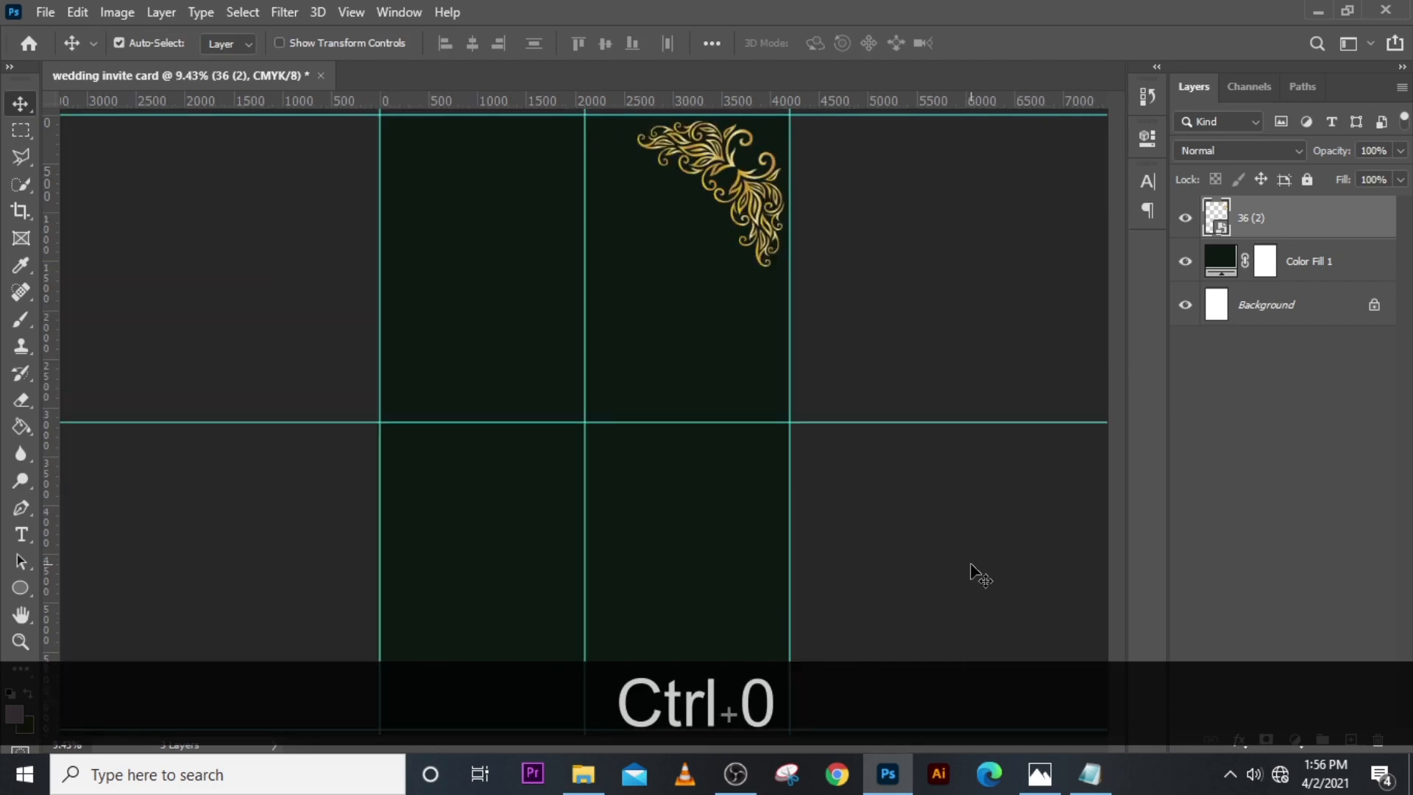
{"action": "double_click", "coordinate": [1366, 218]}
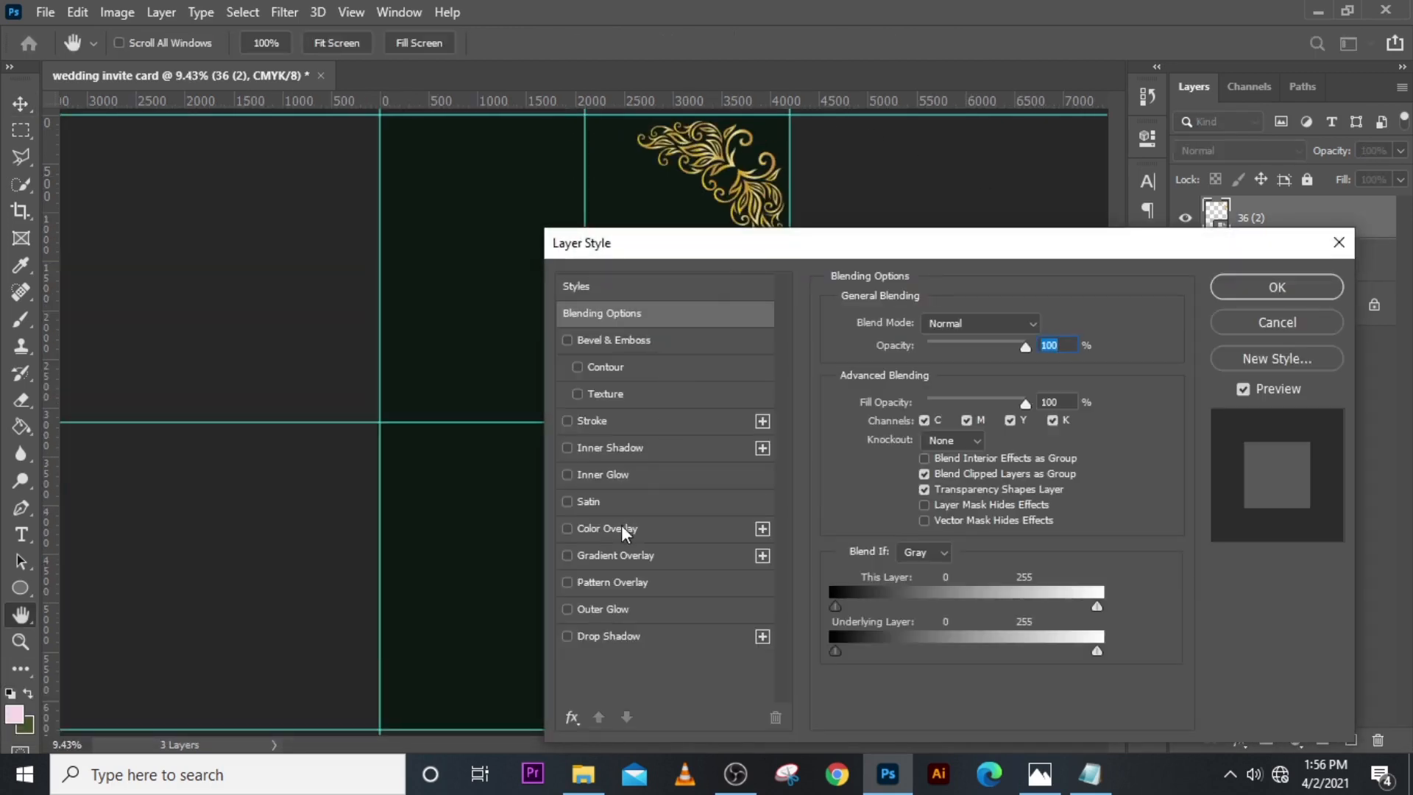
{"action": "left_click", "coordinate": [612, 529]}
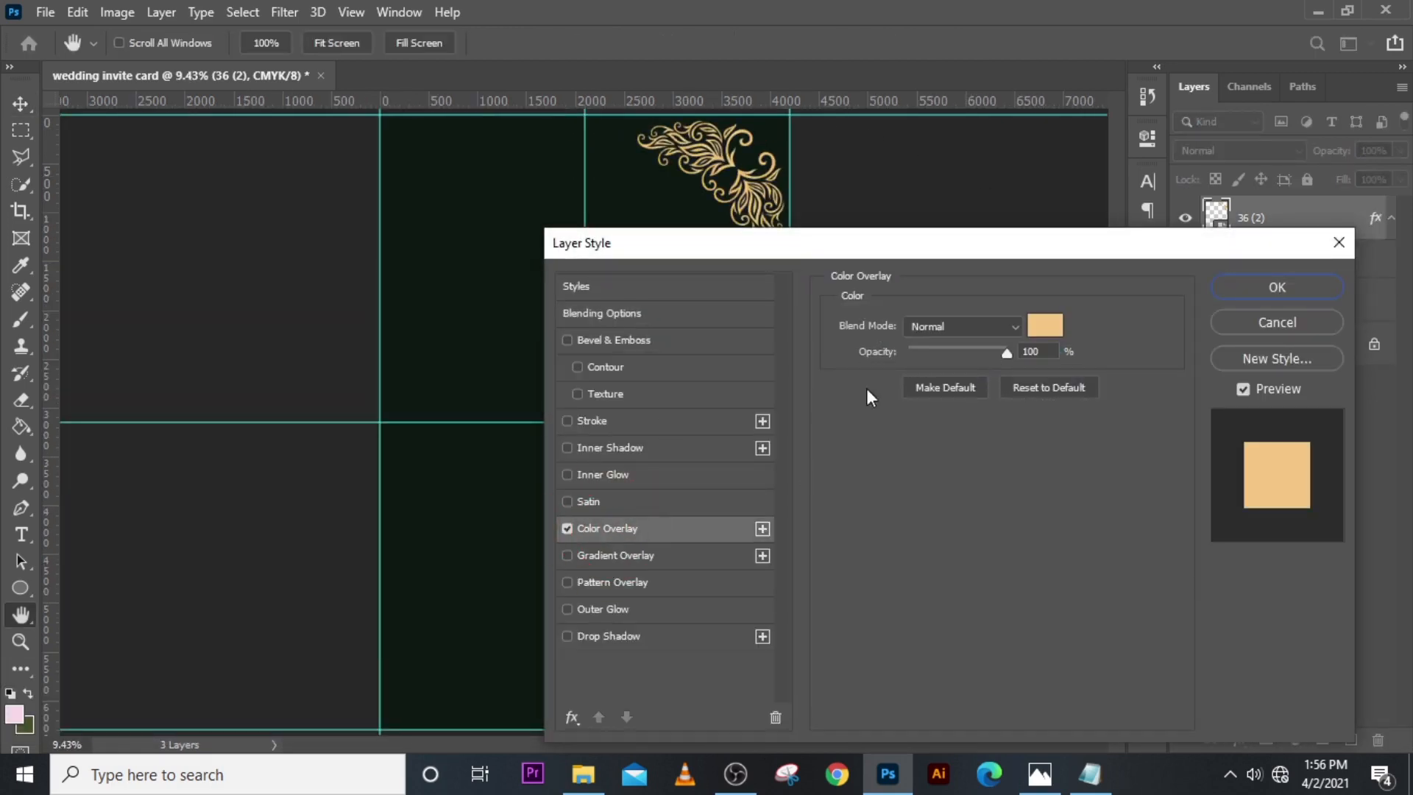
{"action": "left_click", "coordinate": [567, 528]}
{"action": "left_click", "coordinate": [611, 555]}
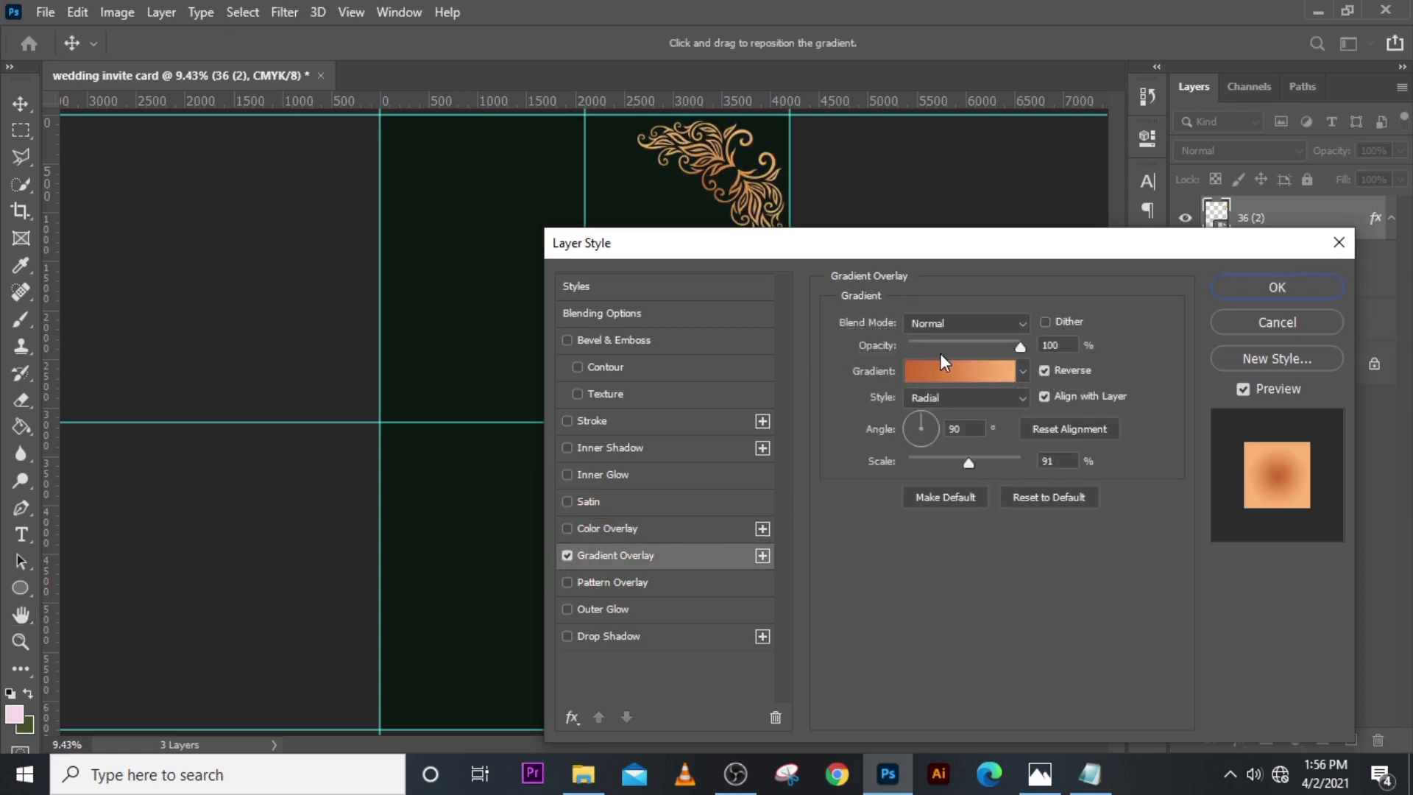
Step: Set the starting colour stop of the ornament's overlay gradient to feb471
{"action": "left_click", "coordinate": [960, 372]}
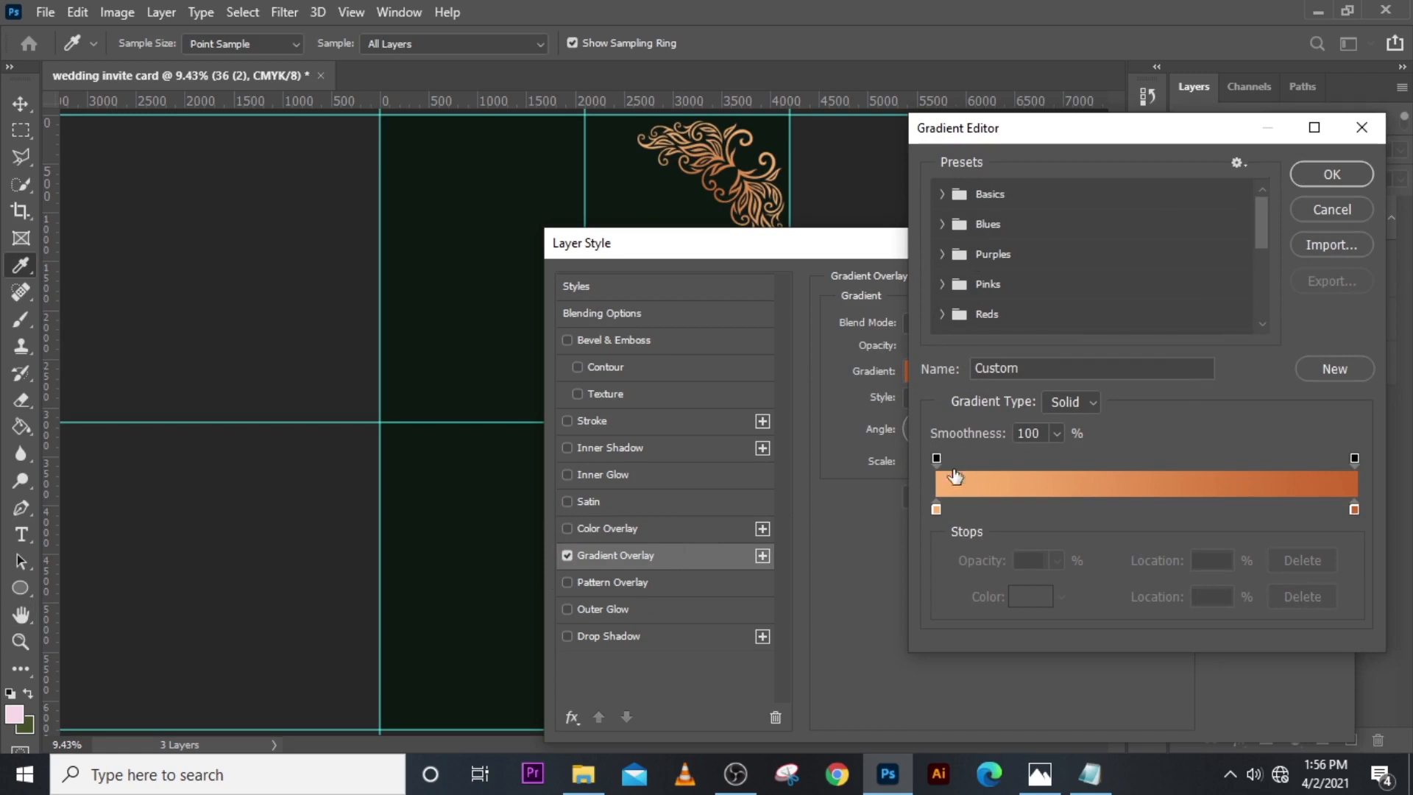
{"action": "double_click", "coordinate": [936, 510]}
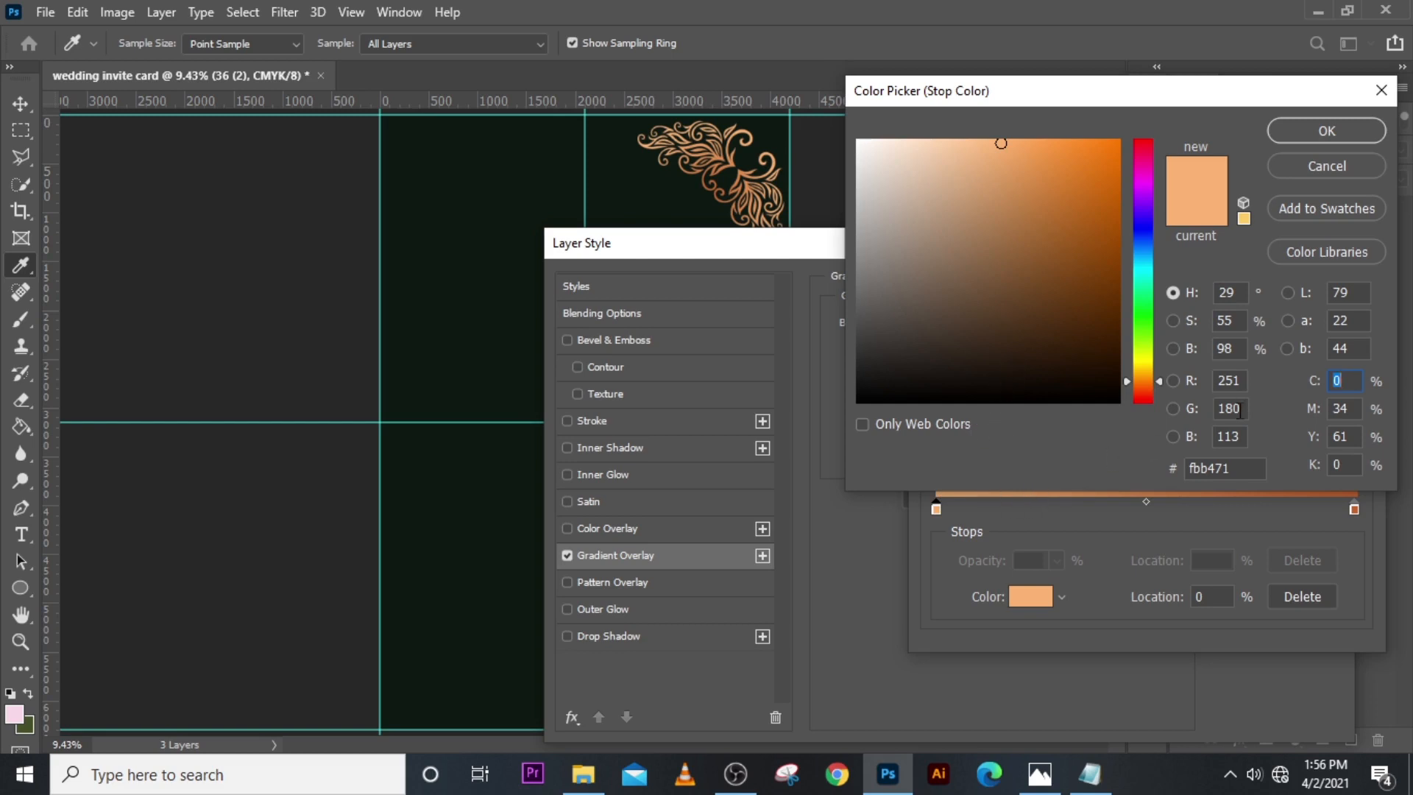
{"action": "left_click", "coordinate": [1237, 461]}
{"action": "key", "text": "BackSpace"}
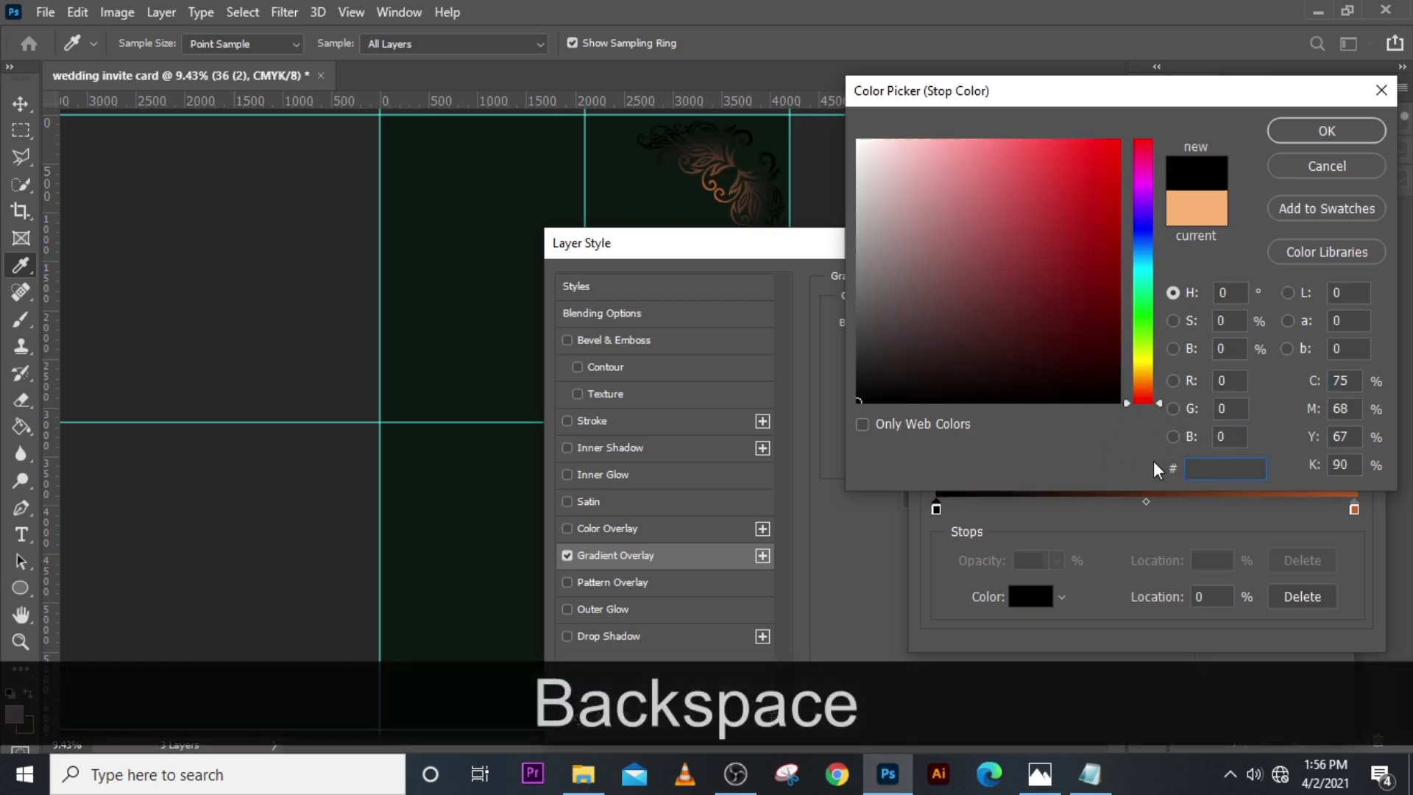
{"action": "type", "text": "f"}
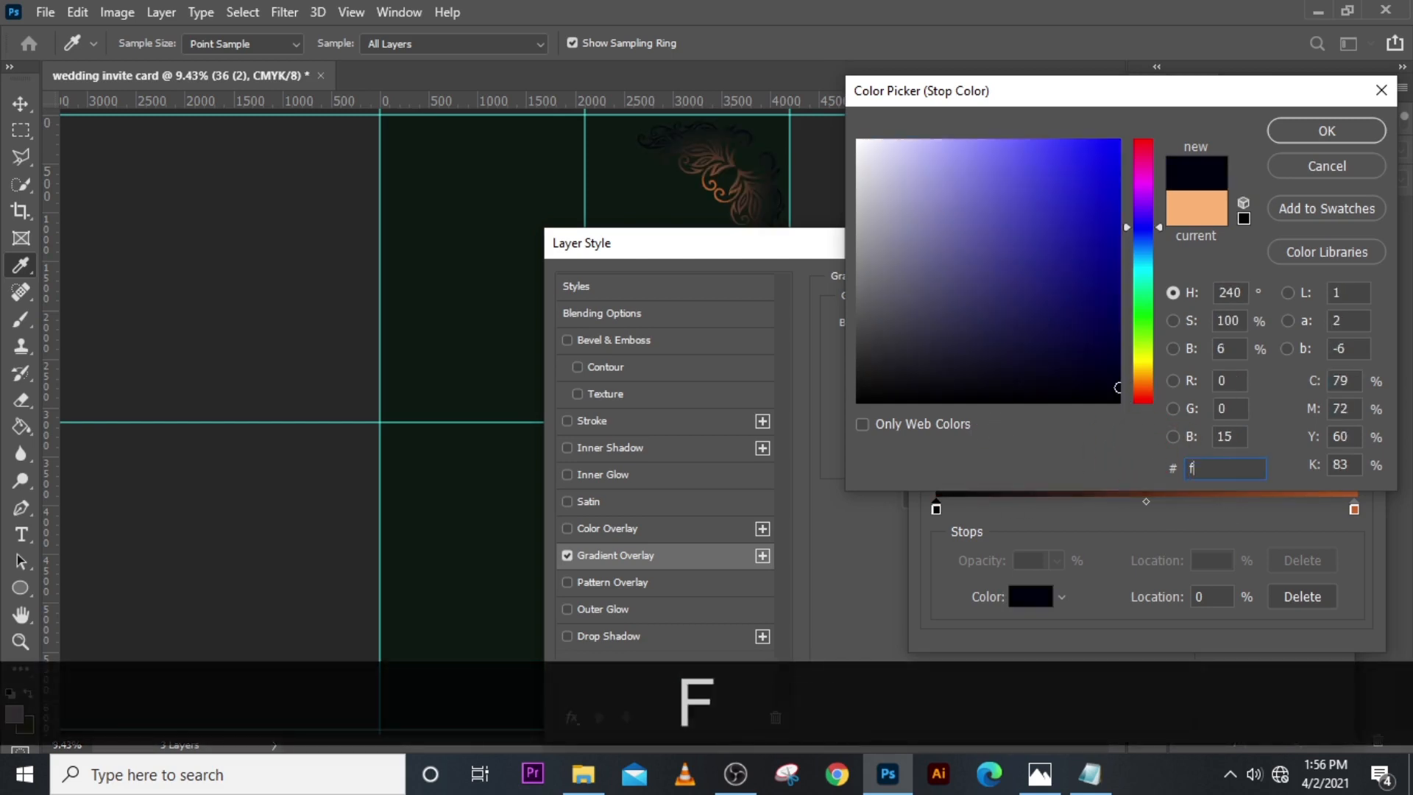
{"action": "type", "text": "eb"}
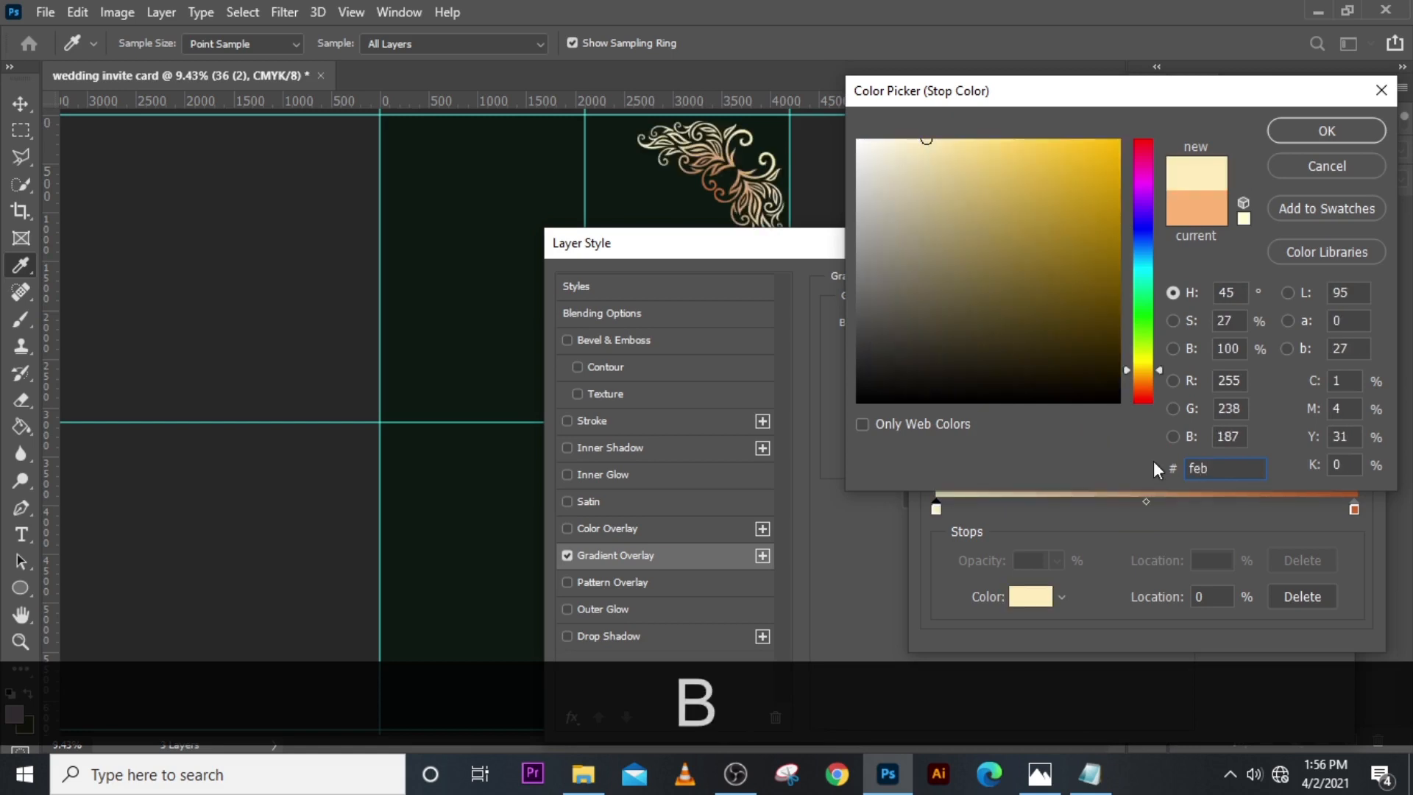
{"action": "type", "text": "471"}
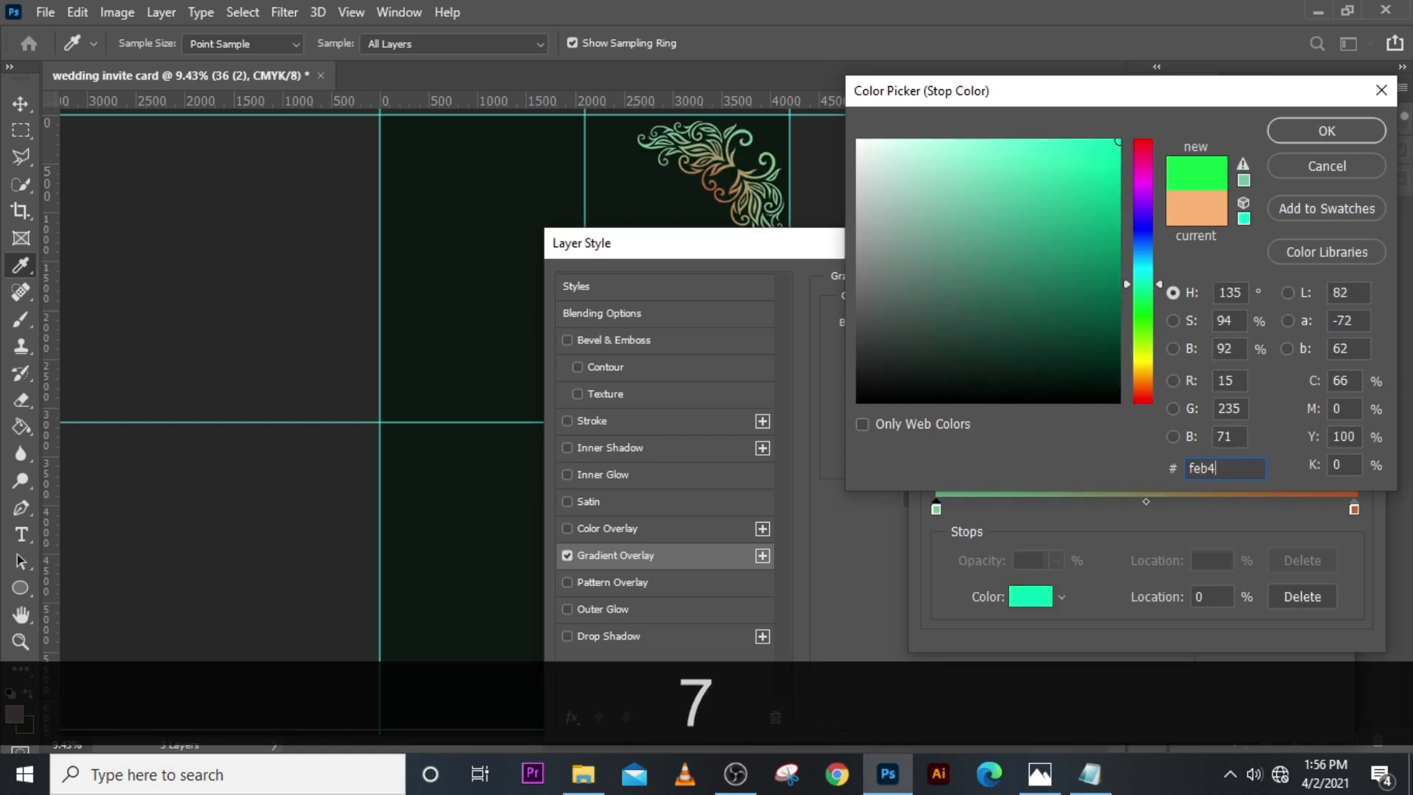
{"action": "left_click", "coordinate": [1322, 138]}
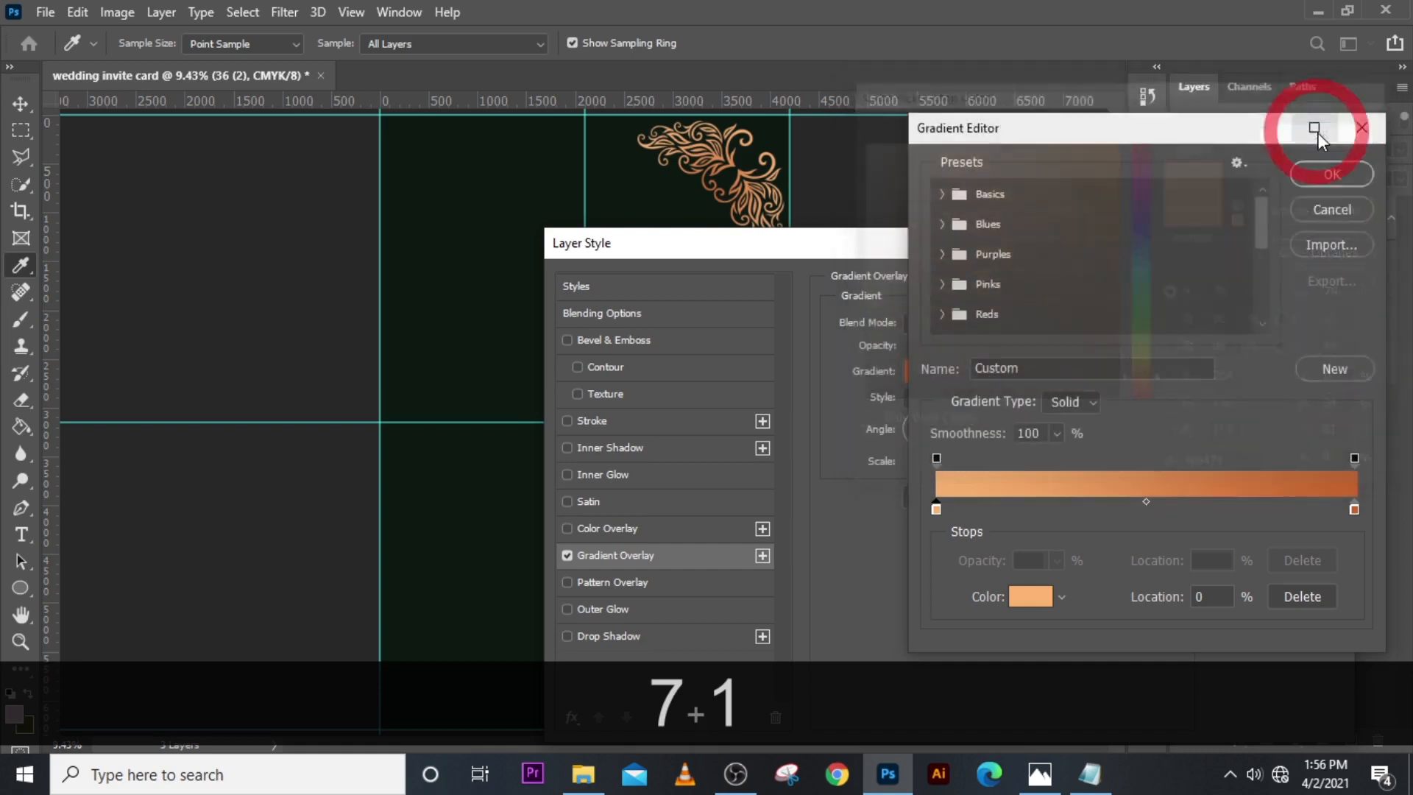
Step: Set the ending colour stop of the ornament's overlay gradient to c66531 and accept the gradient
{"action": "left_click", "coordinate": [1353, 509]}
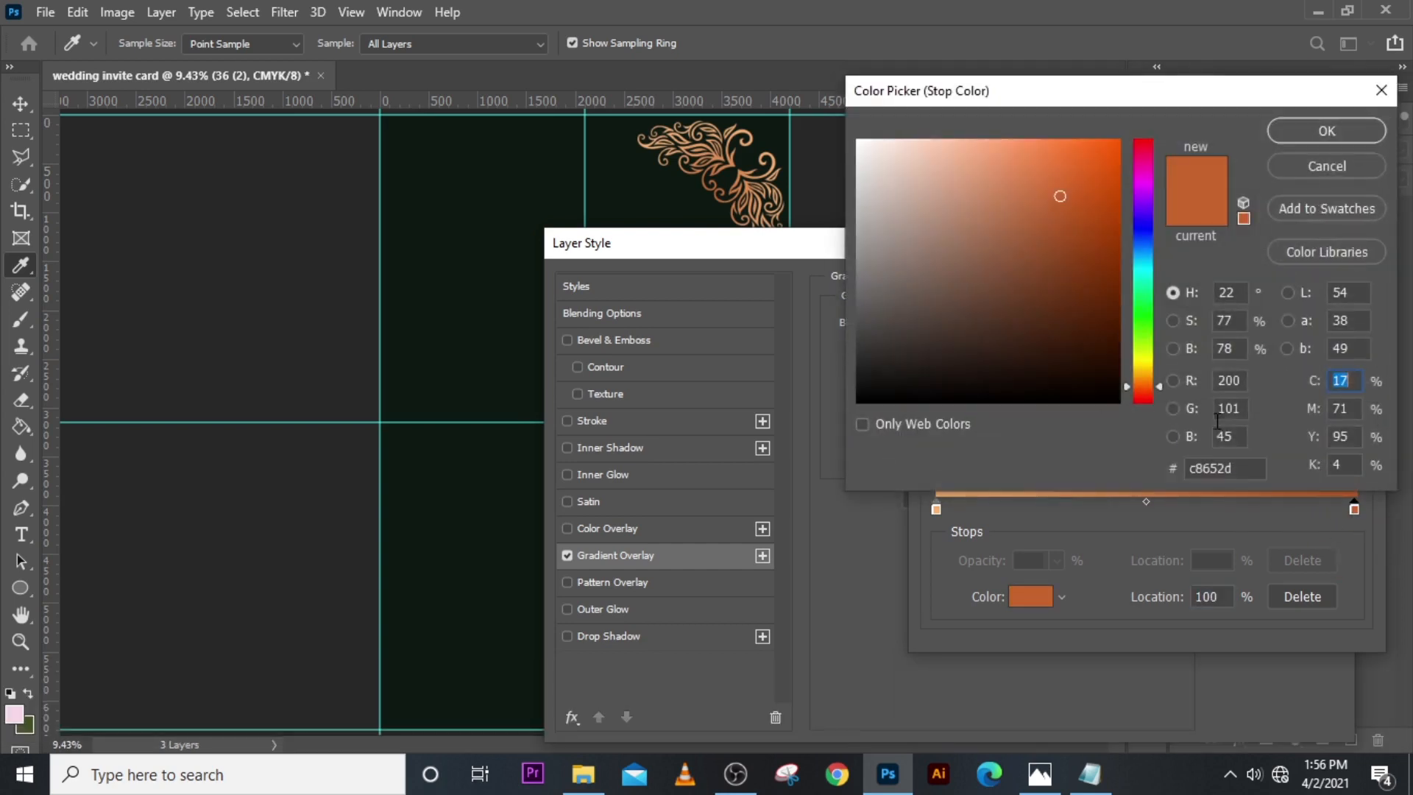
{"action": "left_click_drag", "start_coordinate": [1244, 469], "coordinate": [1115, 479]}
{"action": "key", "text": "BackSpace"}
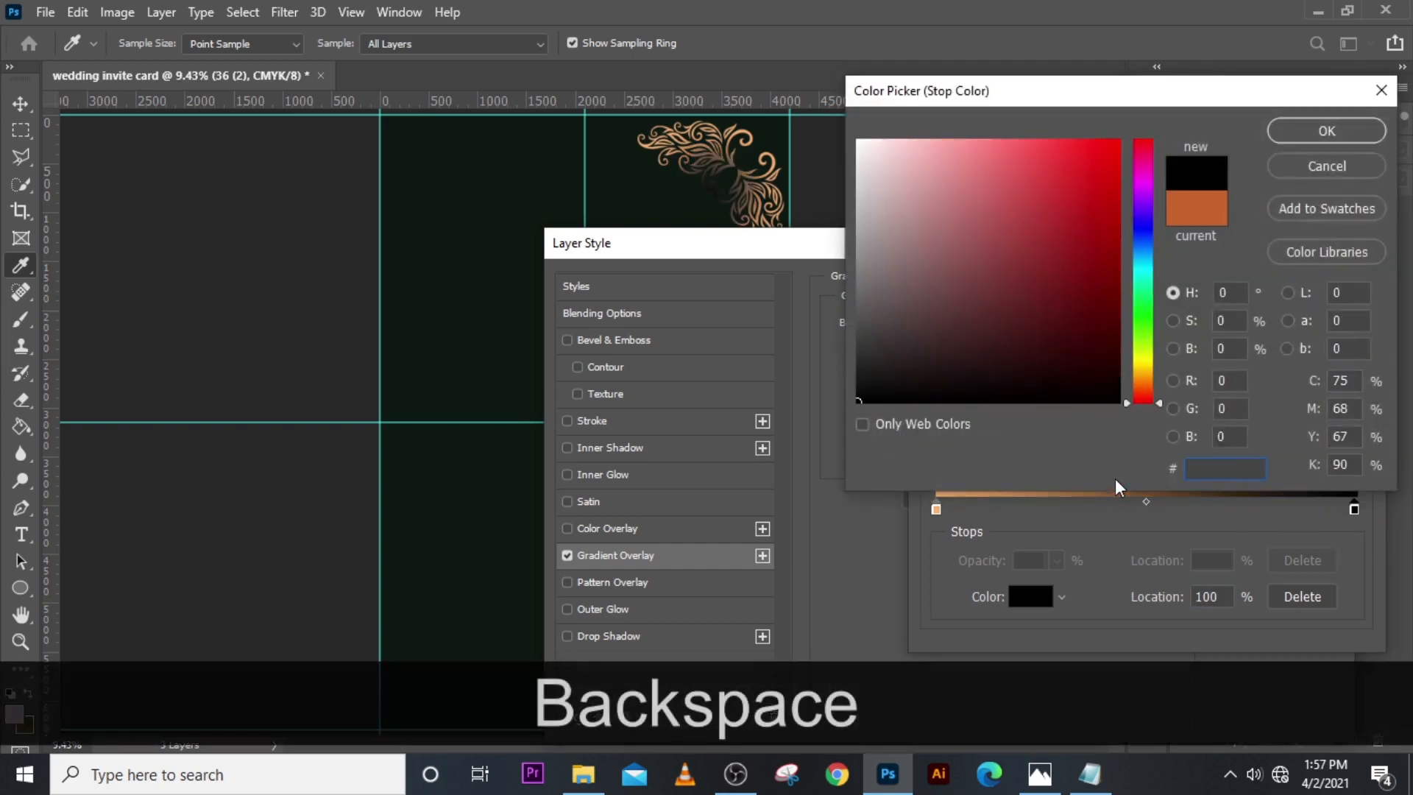
{"action": "type", "text": "c"}
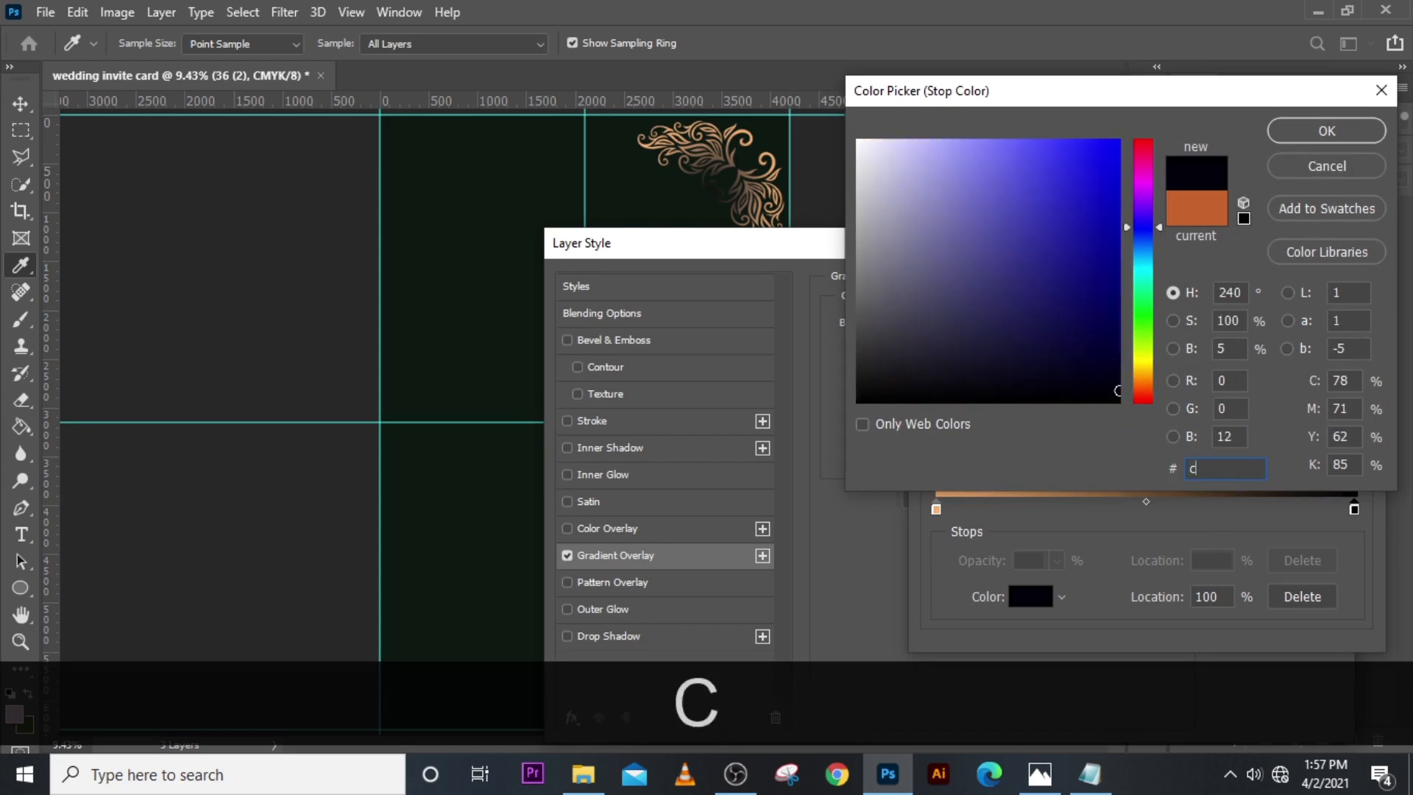
{"action": "type", "text": "66"}
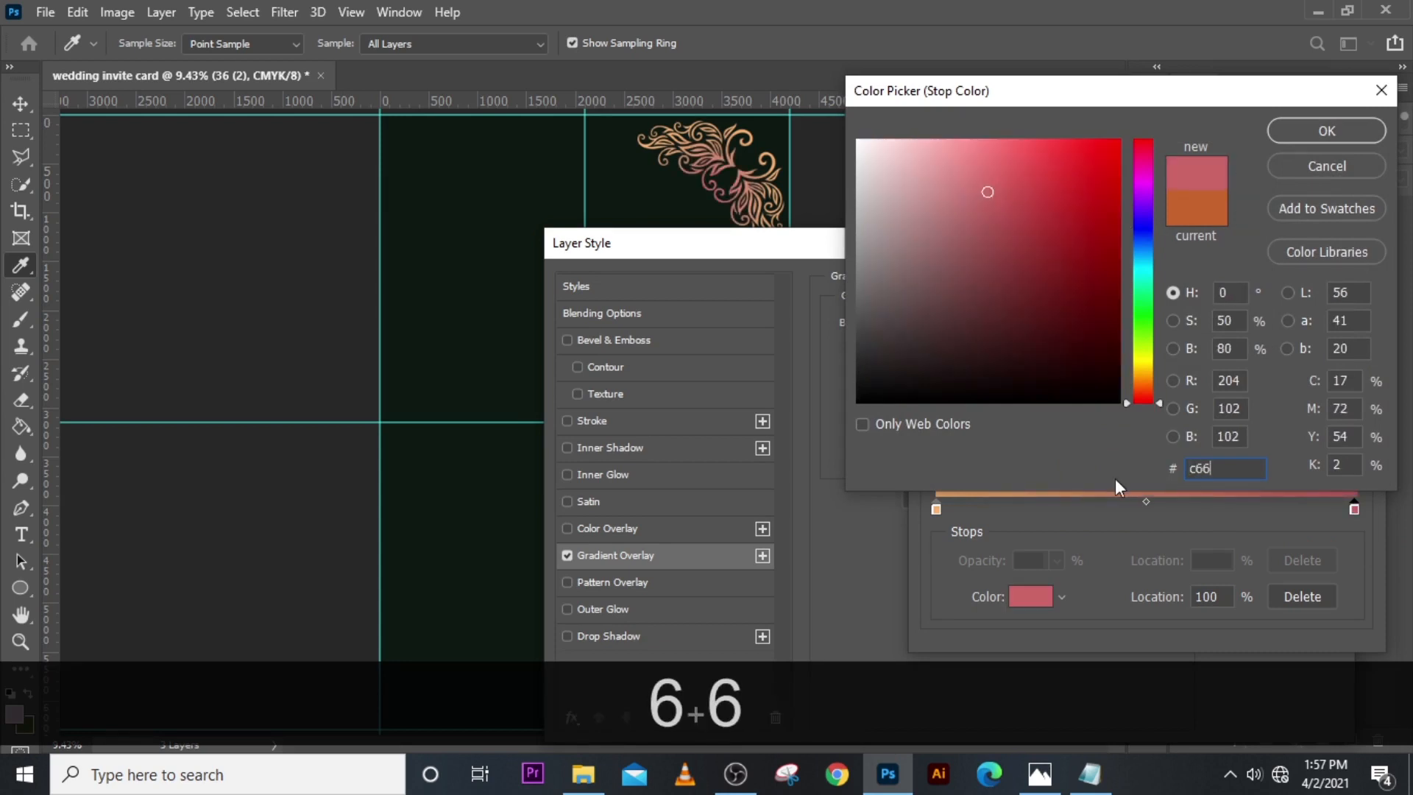
{"action": "type", "text": "531"}
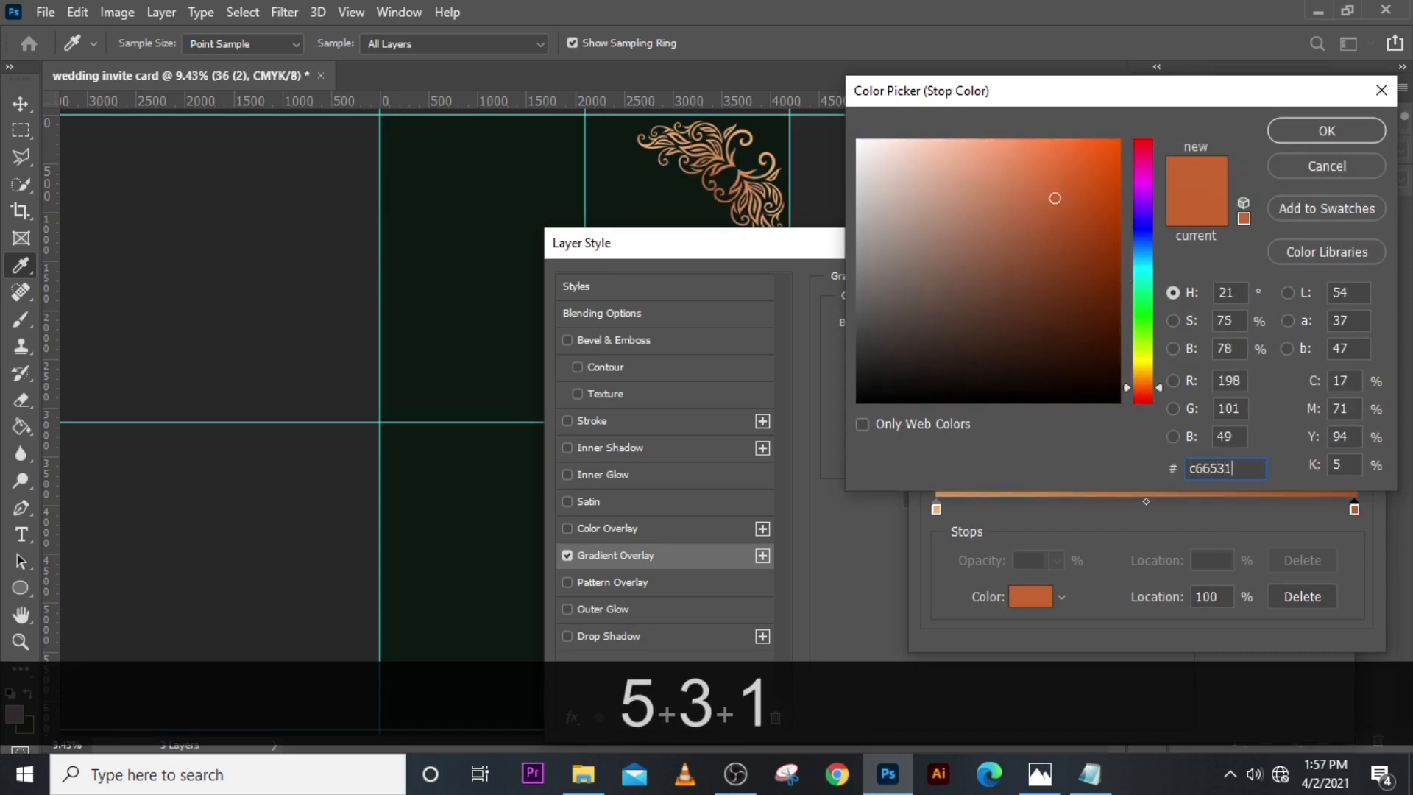
{"action": "left_click", "coordinate": [1329, 135]}
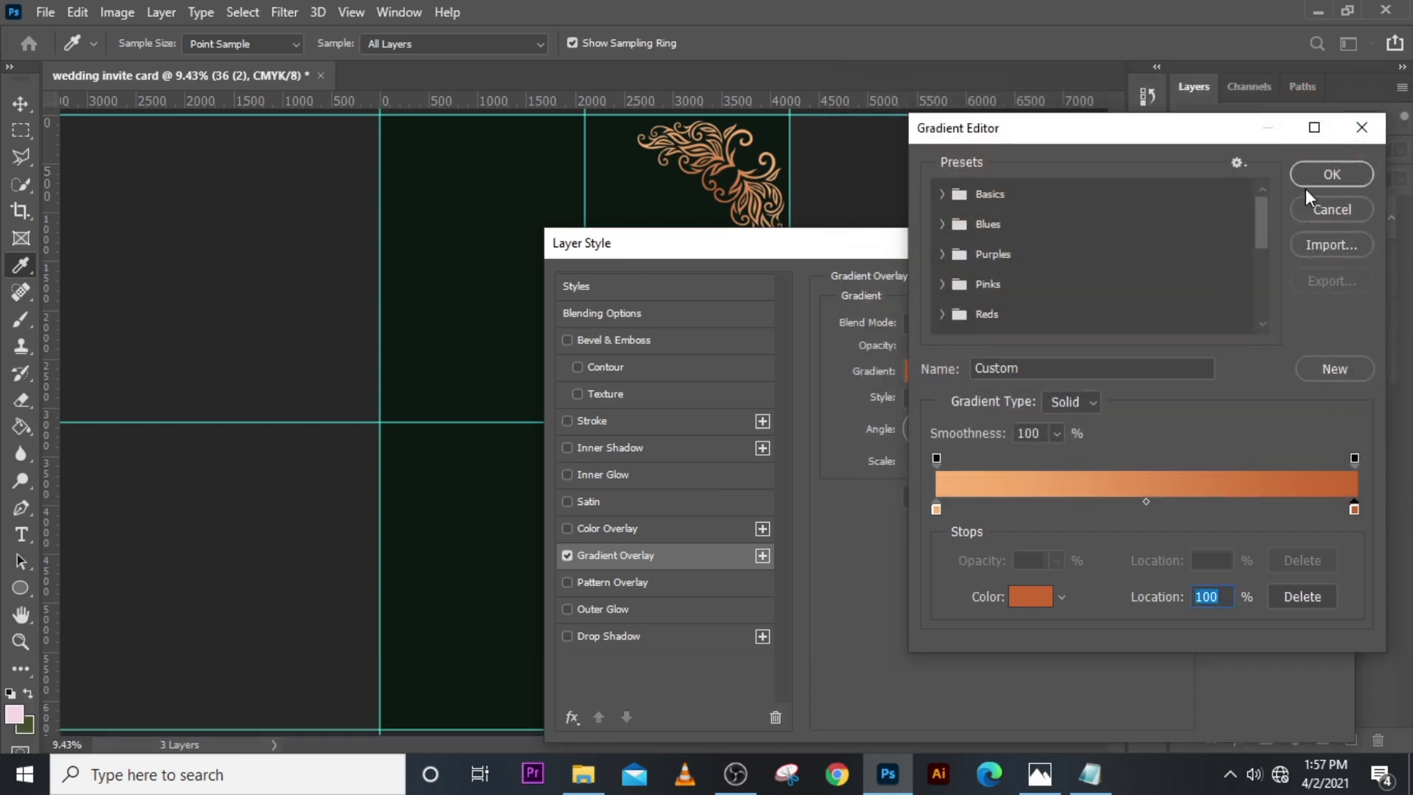
{"action": "left_click", "coordinate": [1319, 175]}
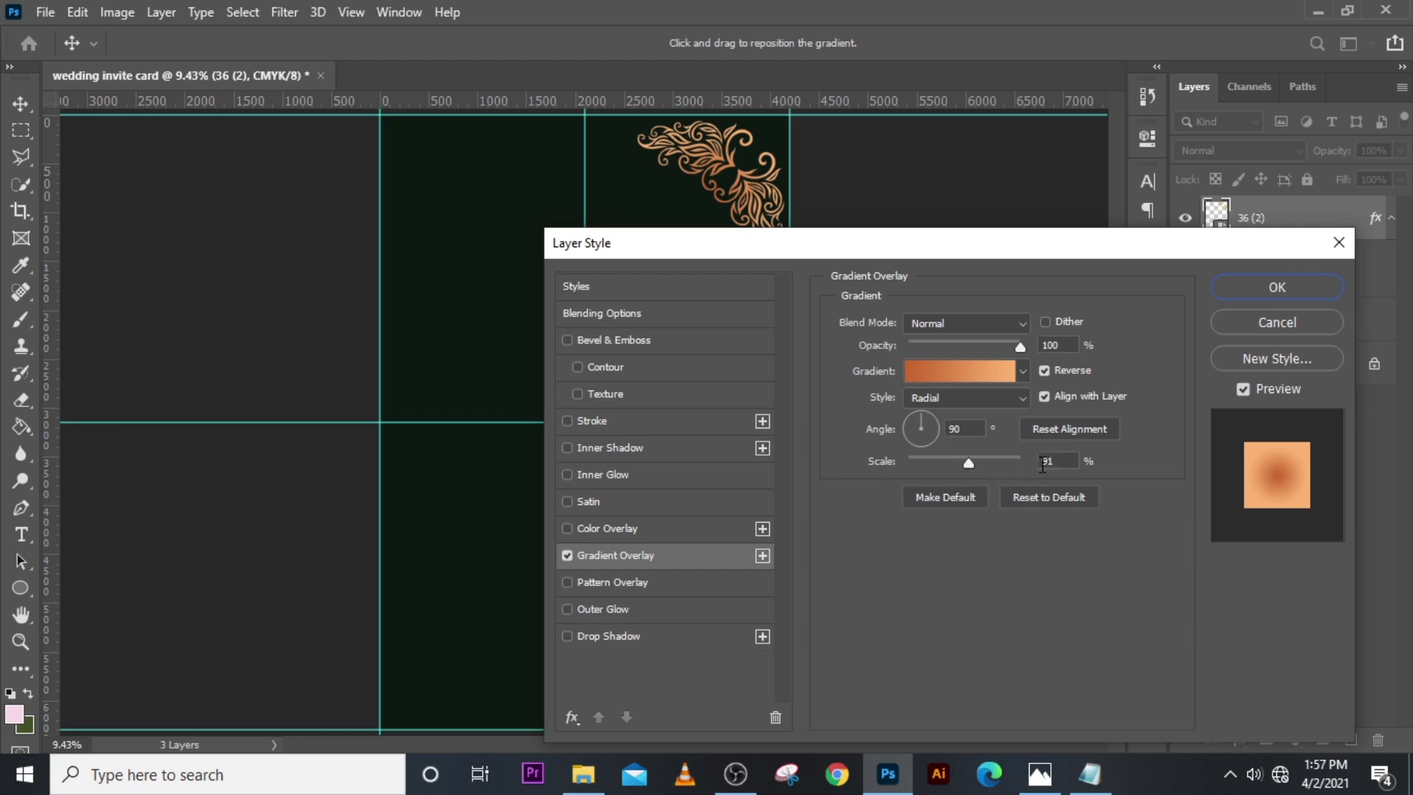
Step: Apply the ornament's Gradient Overlay with the Radial style and collapse the layer's effects list
{"action": "left_click", "coordinate": [1021, 404]}
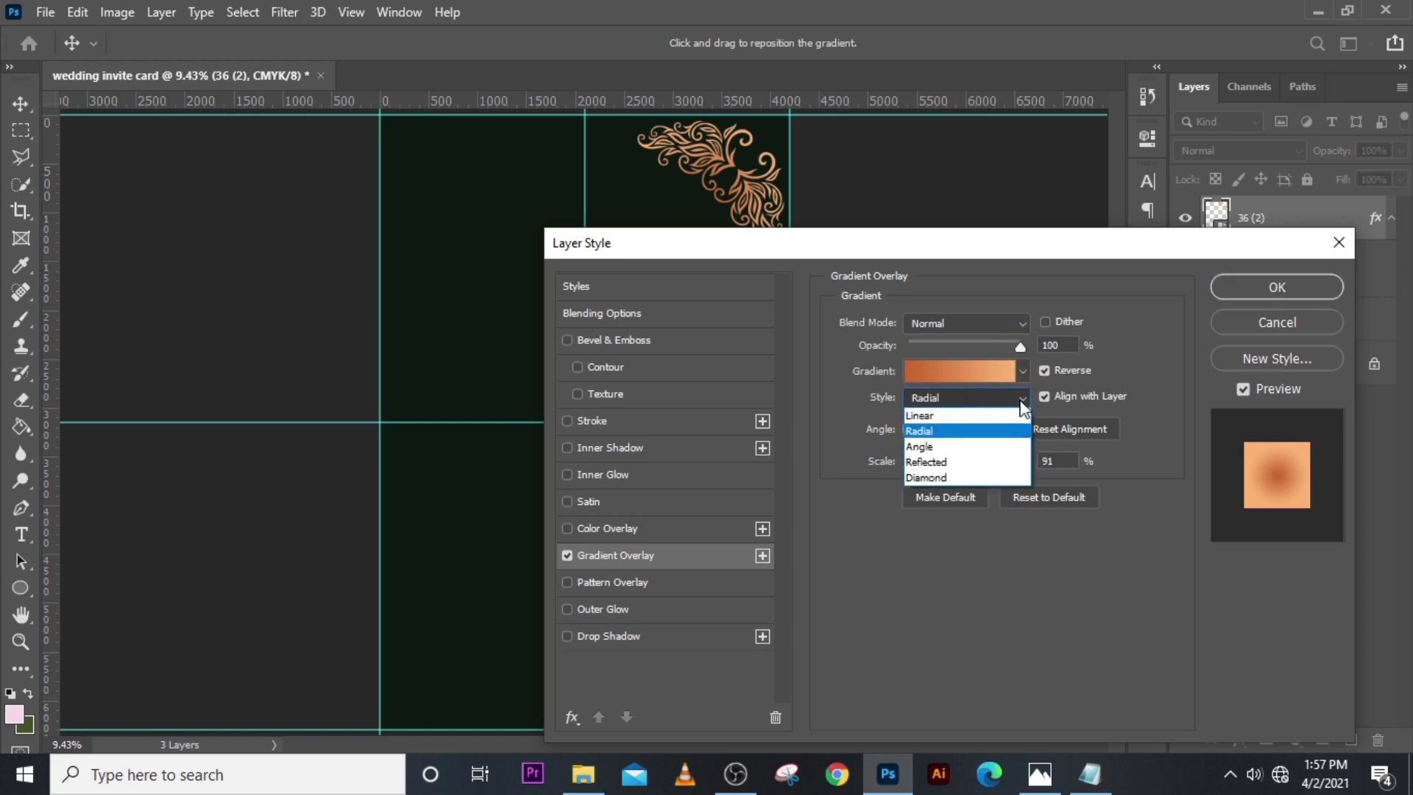
{"action": "left_click", "coordinate": [944, 434]}
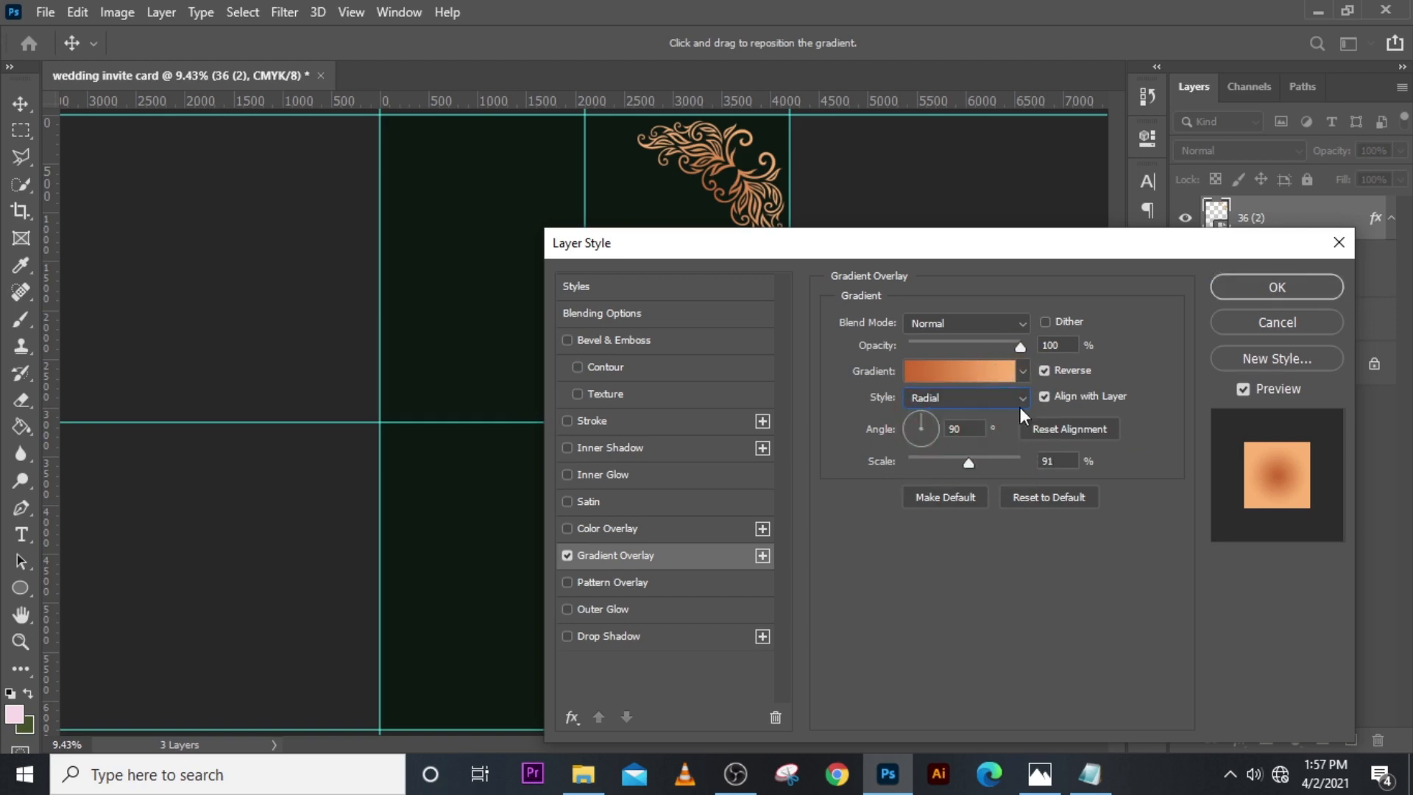
{"action": "left_click", "coordinate": [1277, 286]}
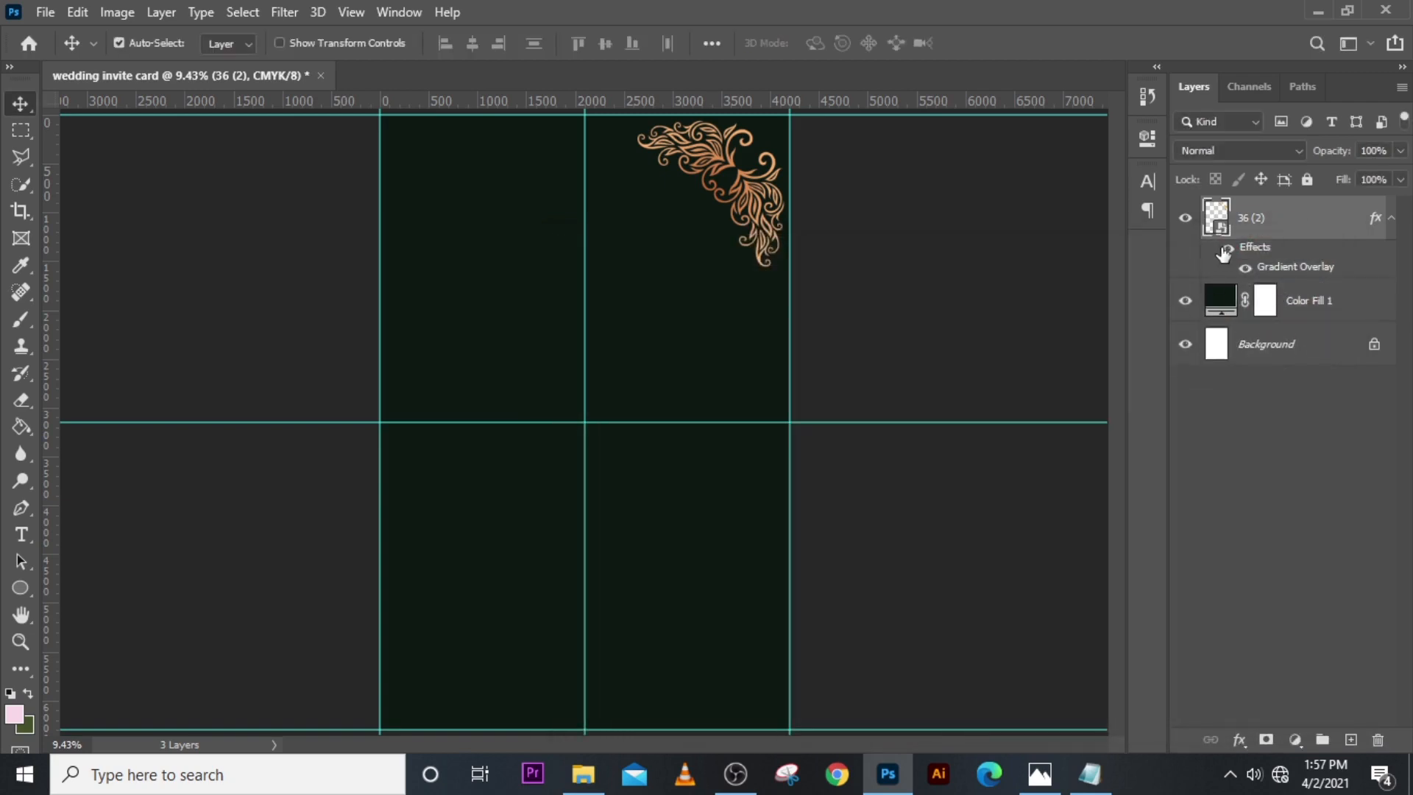
{"action": "left_click", "coordinate": [1229, 249]}
{"action": "left_click", "coordinate": [1231, 250]}
{"action": "left_click", "coordinate": [1391, 218]}
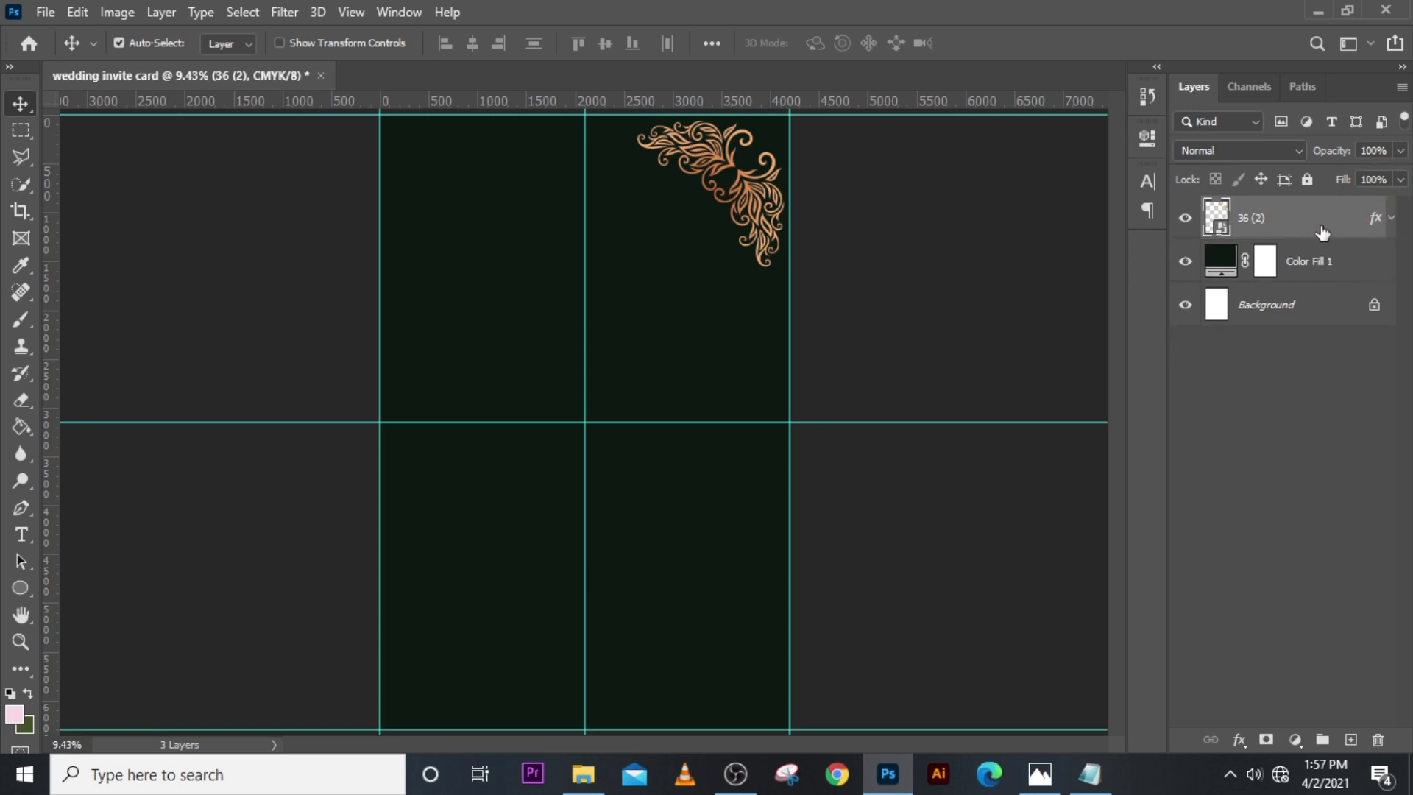
Step: Duplicate the corner ornament and place the copy, flipped horizontally, in the canvas's upper-left corner
{"action": "key", "text": "ctrl+j"}
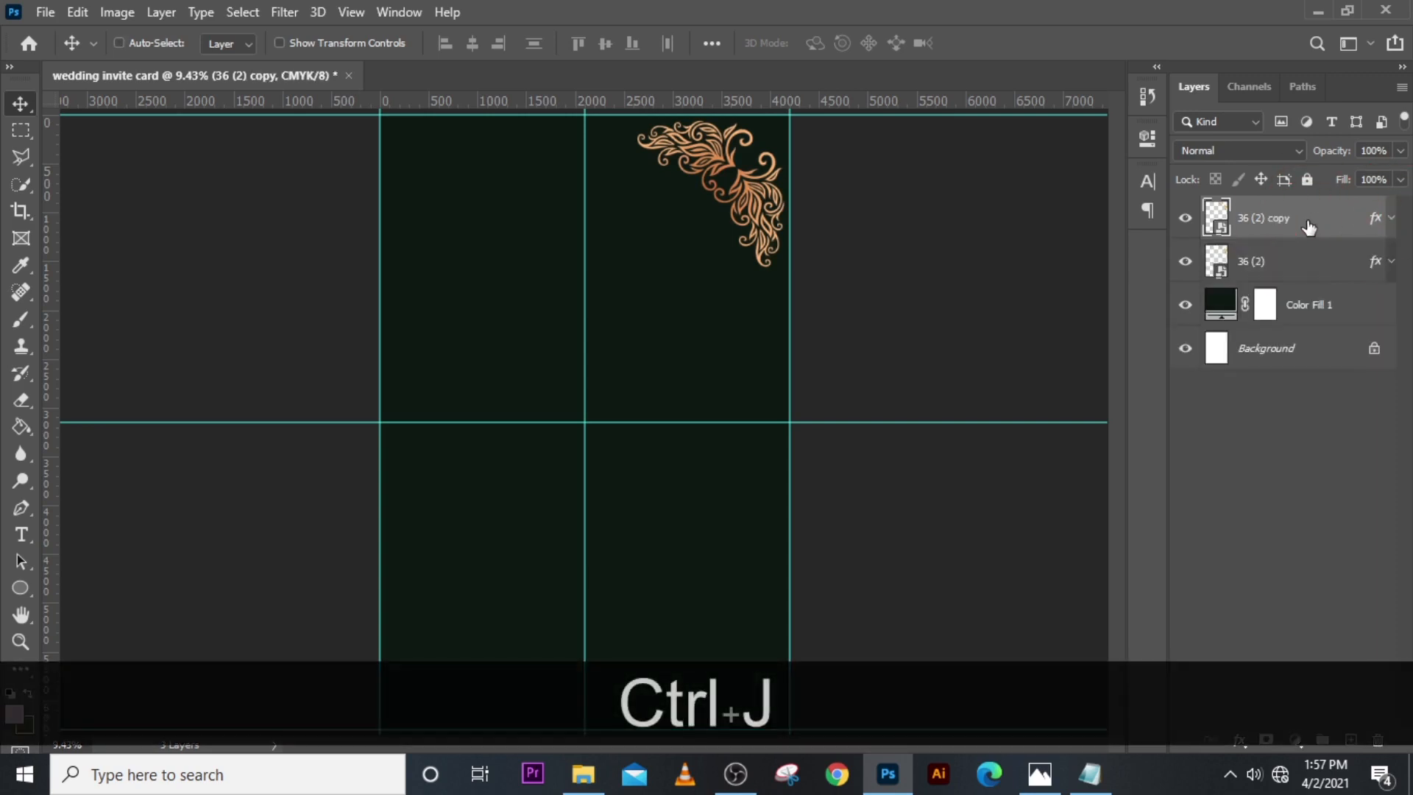
{"action": "key", "text": "ctrl+t"}
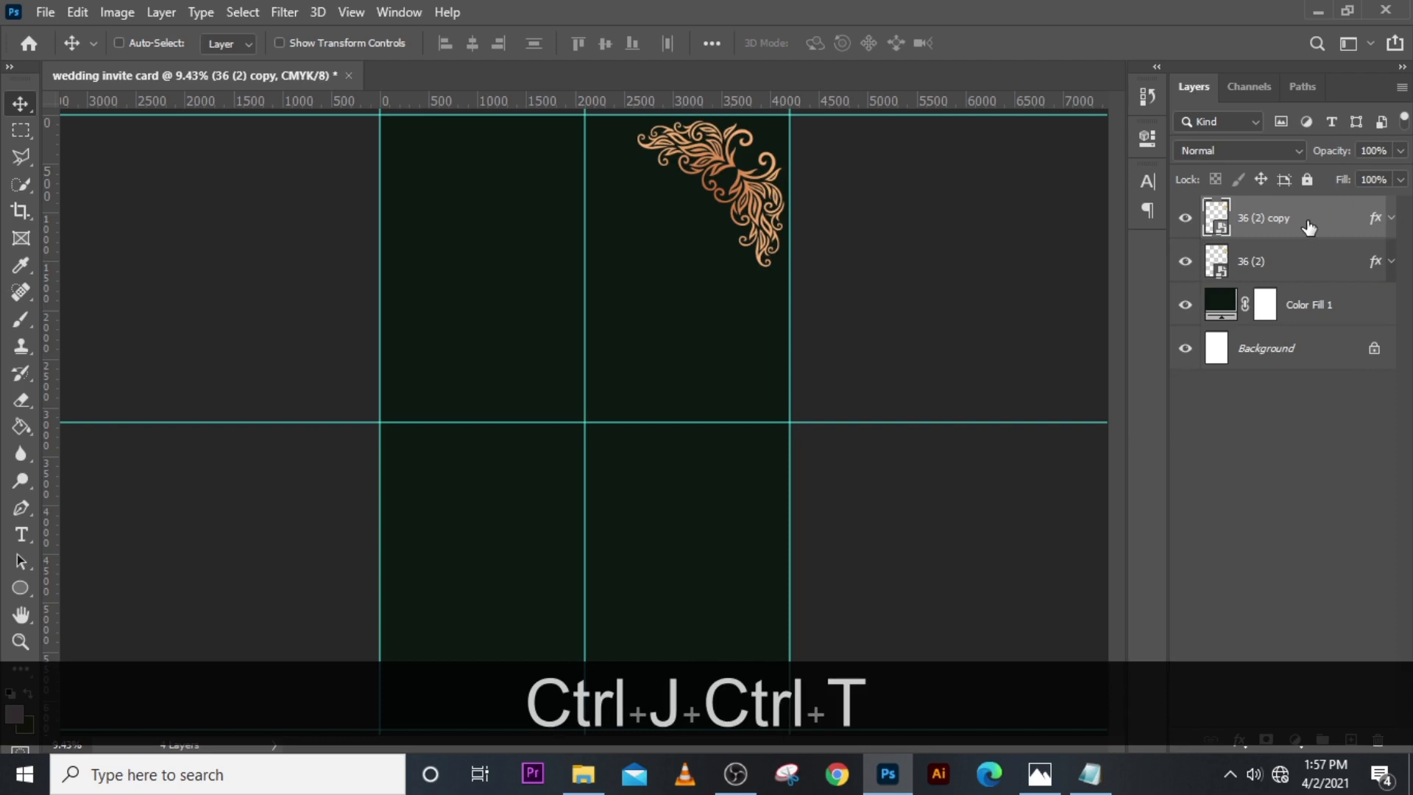
{"action": "key", "text": "ctrl+t"}
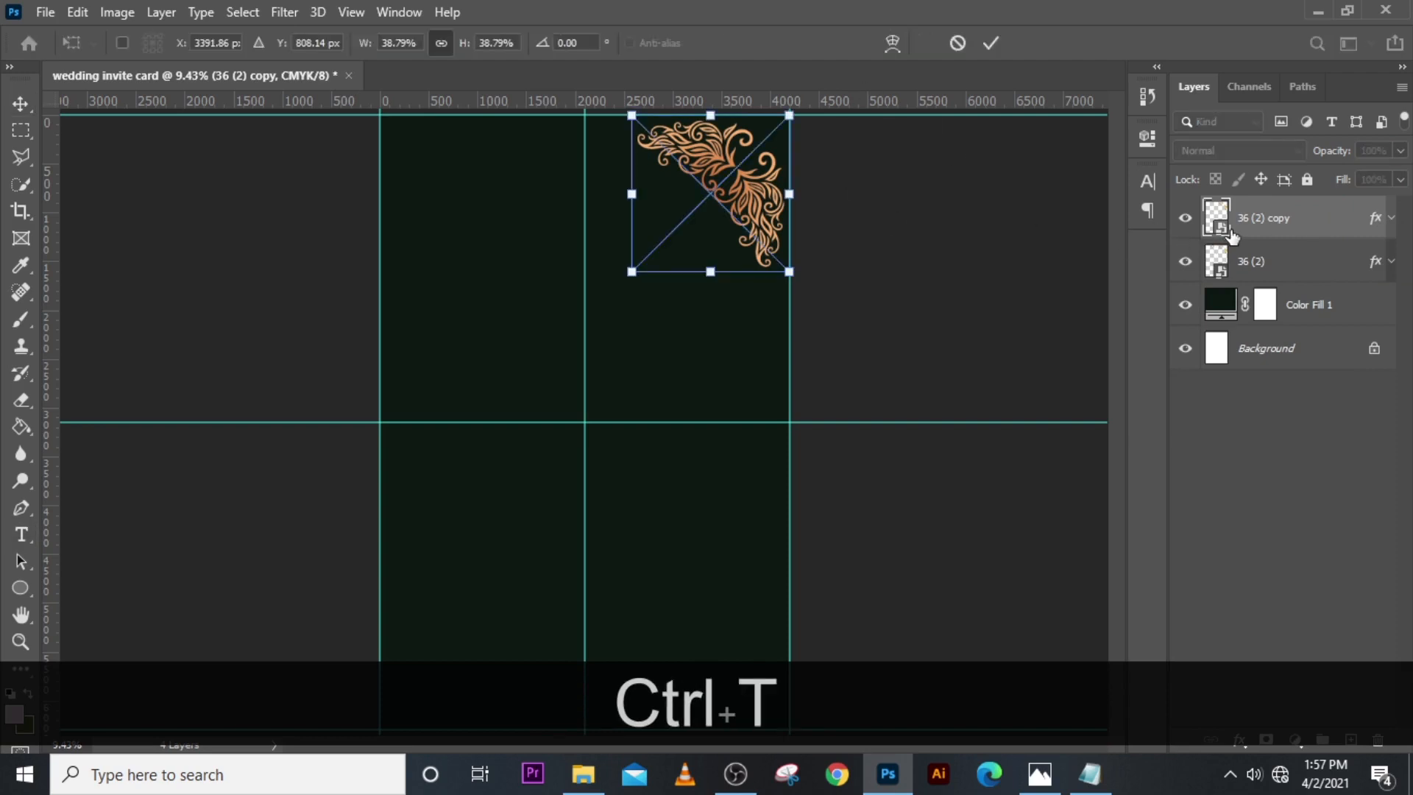
{"action": "right_click", "coordinate": [708, 196]}
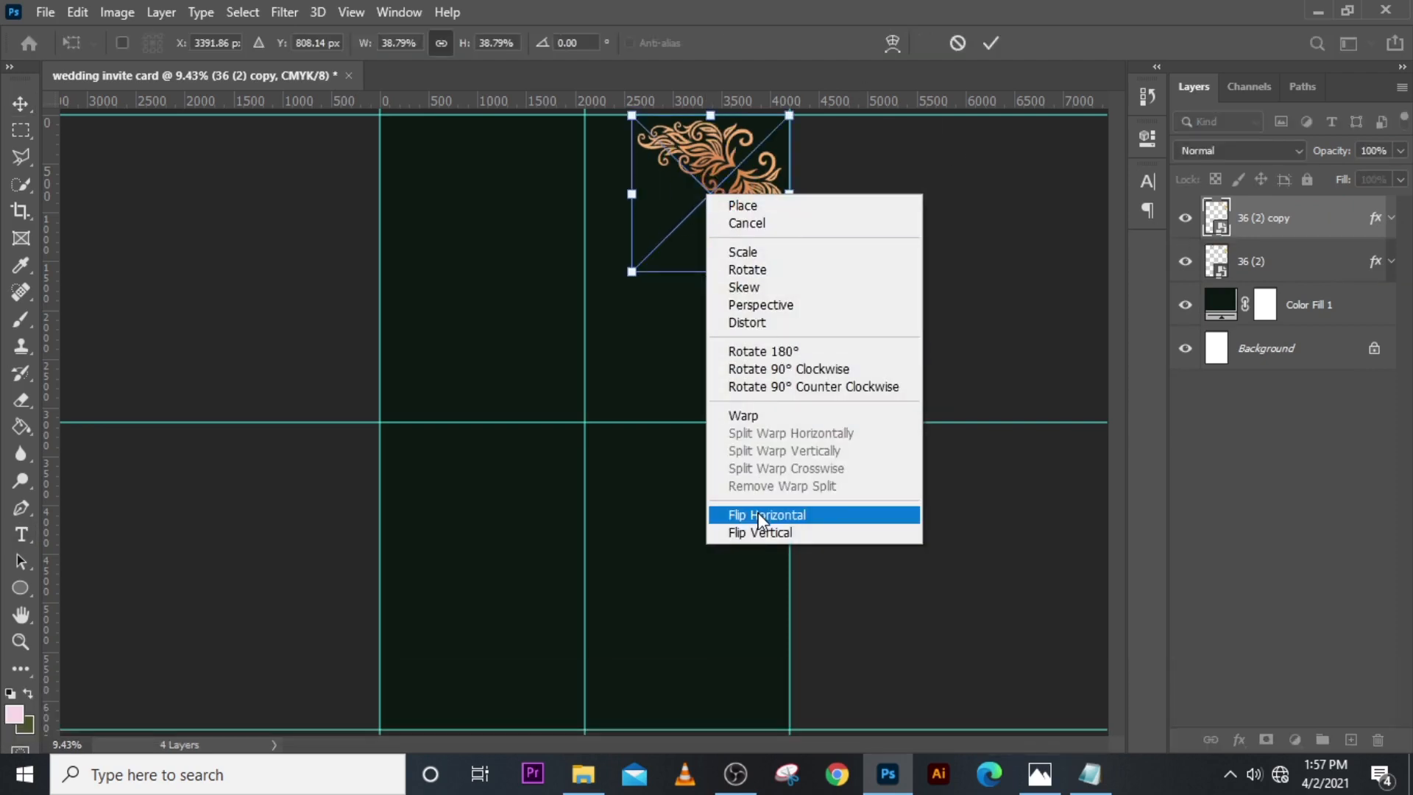
{"action": "left_click", "coordinate": [760, 515]}
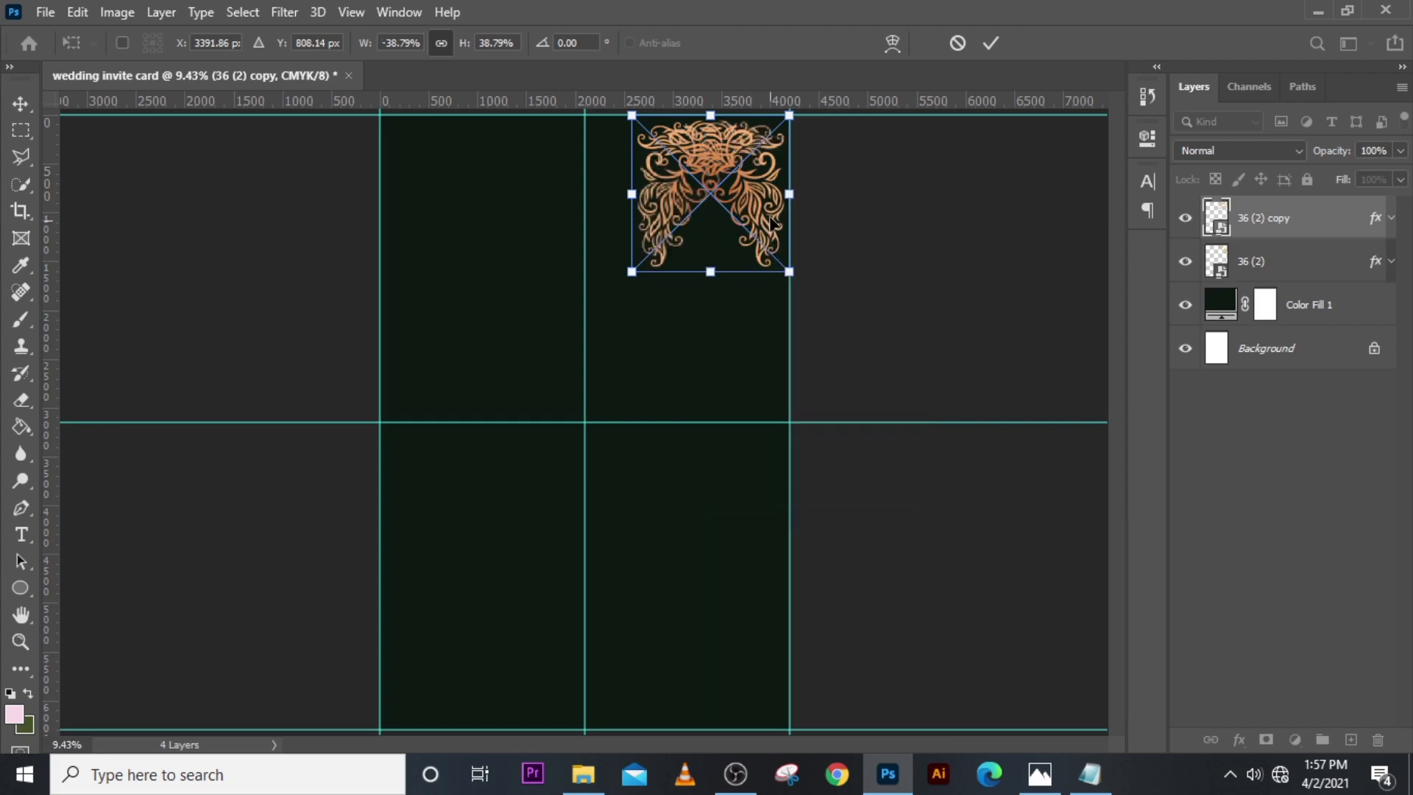
{"action": "key", "text": "shift"}
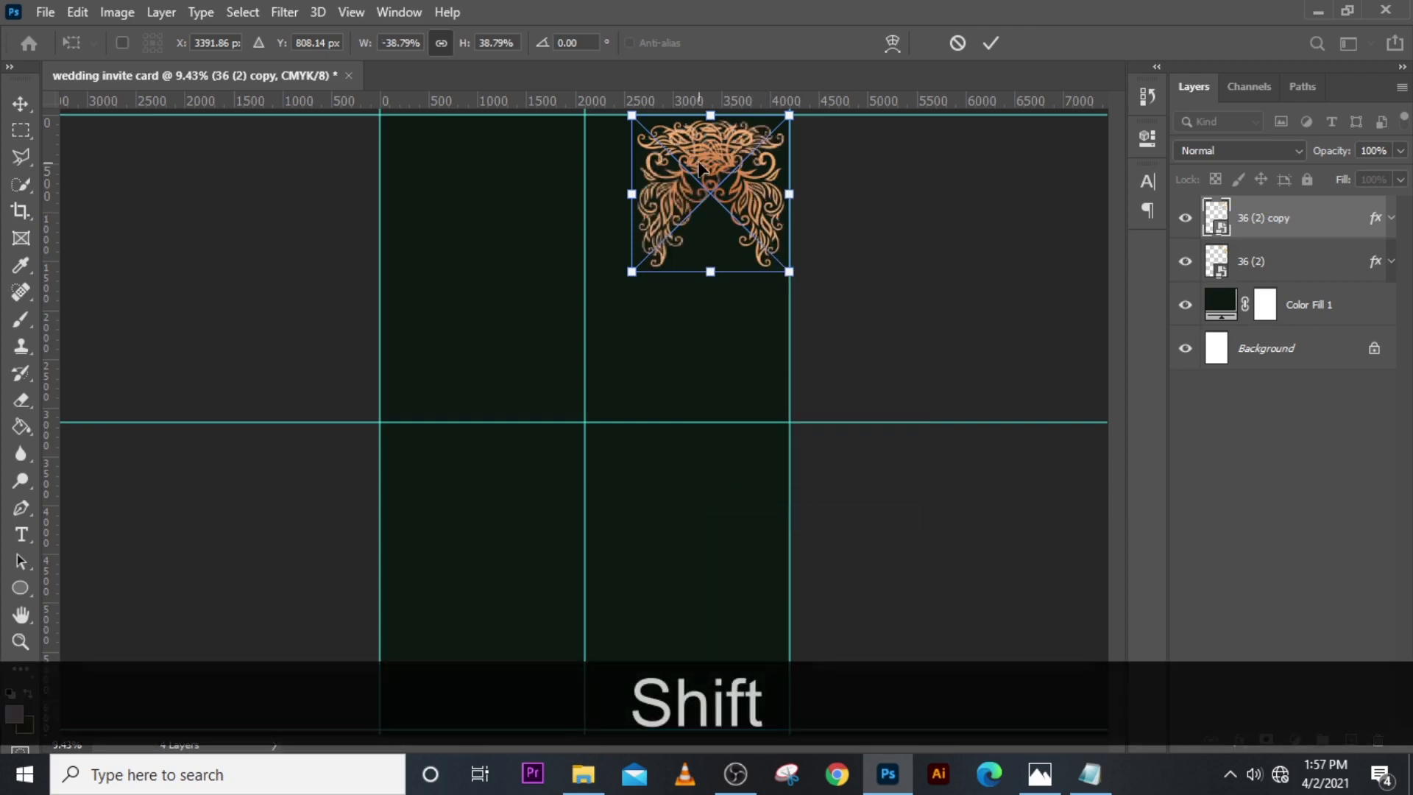
{"action": "left_click_drag", "start_coordinate": [700, 168], "coordinate": [427, 196]}
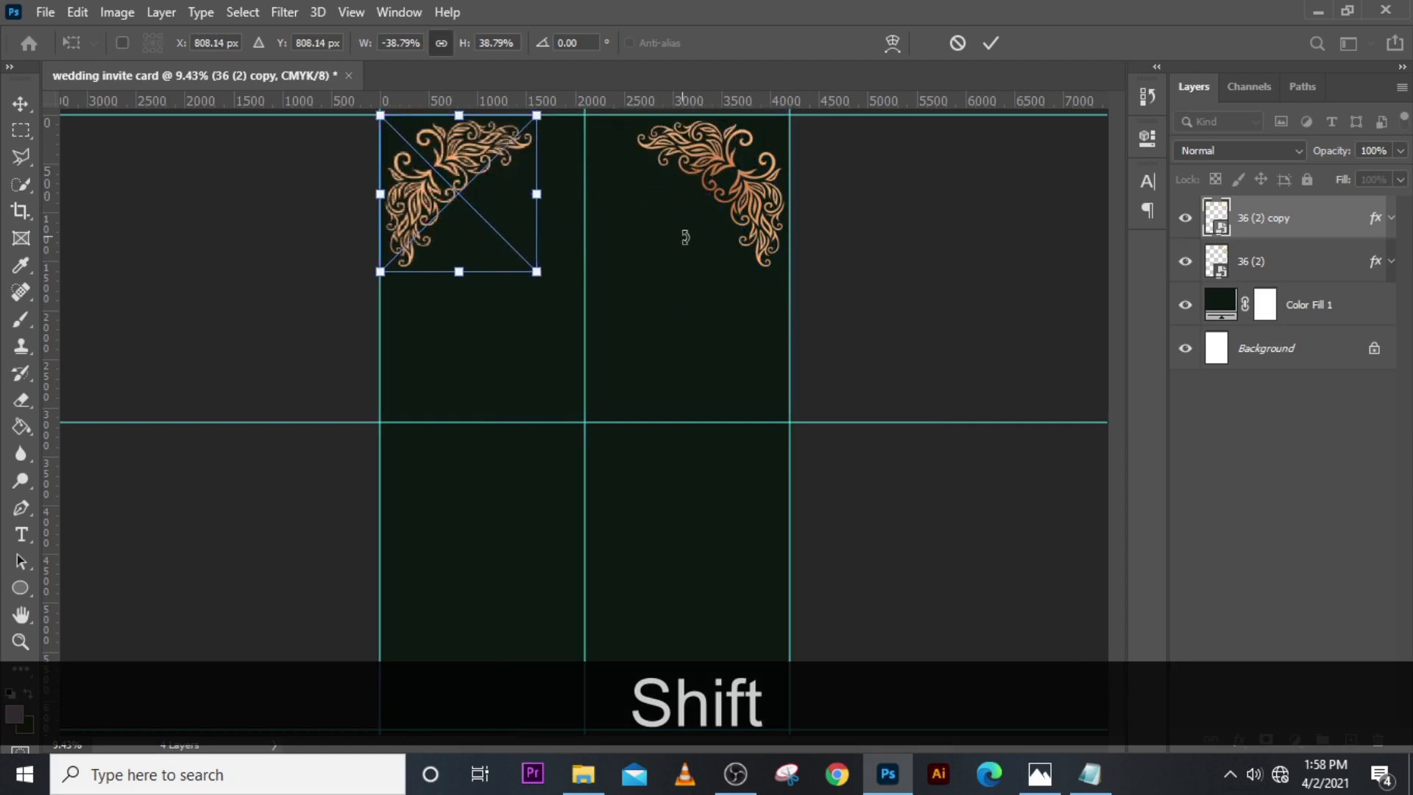
{"action": "key", "text": "Return"}
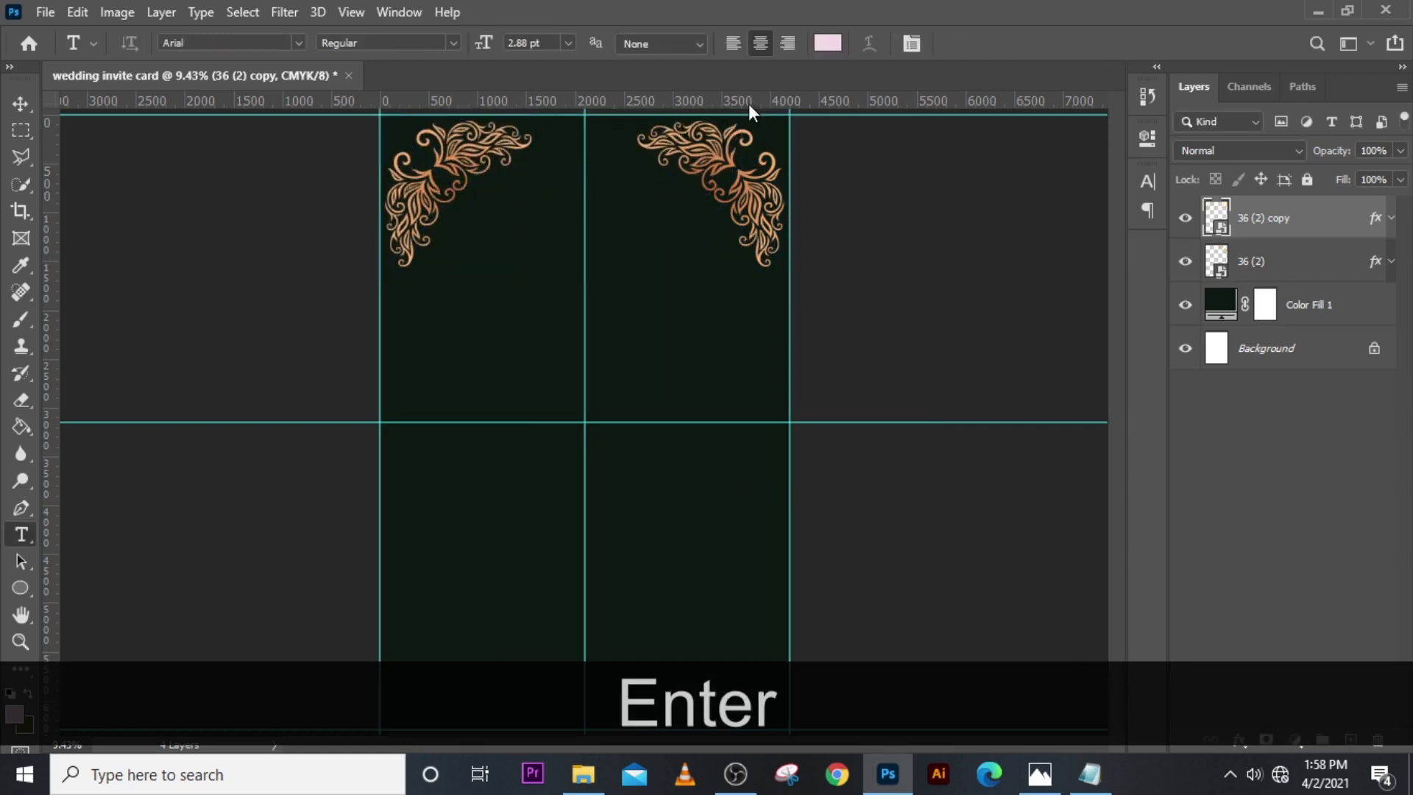
Step: Duplicate both upper ornaments together and place the copies, flipped vertically, in the canvas's two lower corners
{"action": "left_click", "coordinate": [1272, 260], "text": "ctrl"}
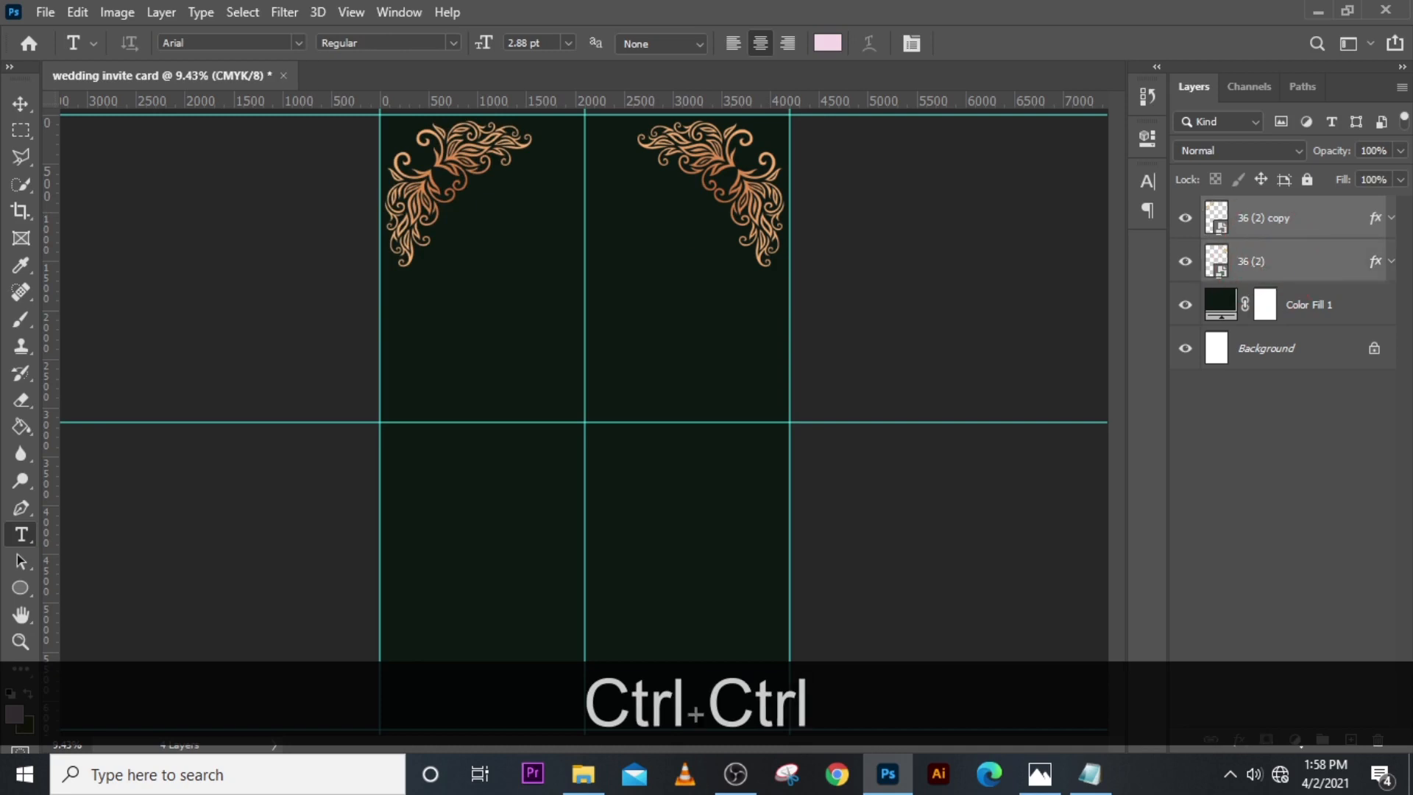
{"action": "key", "text": "ctrl+j"}
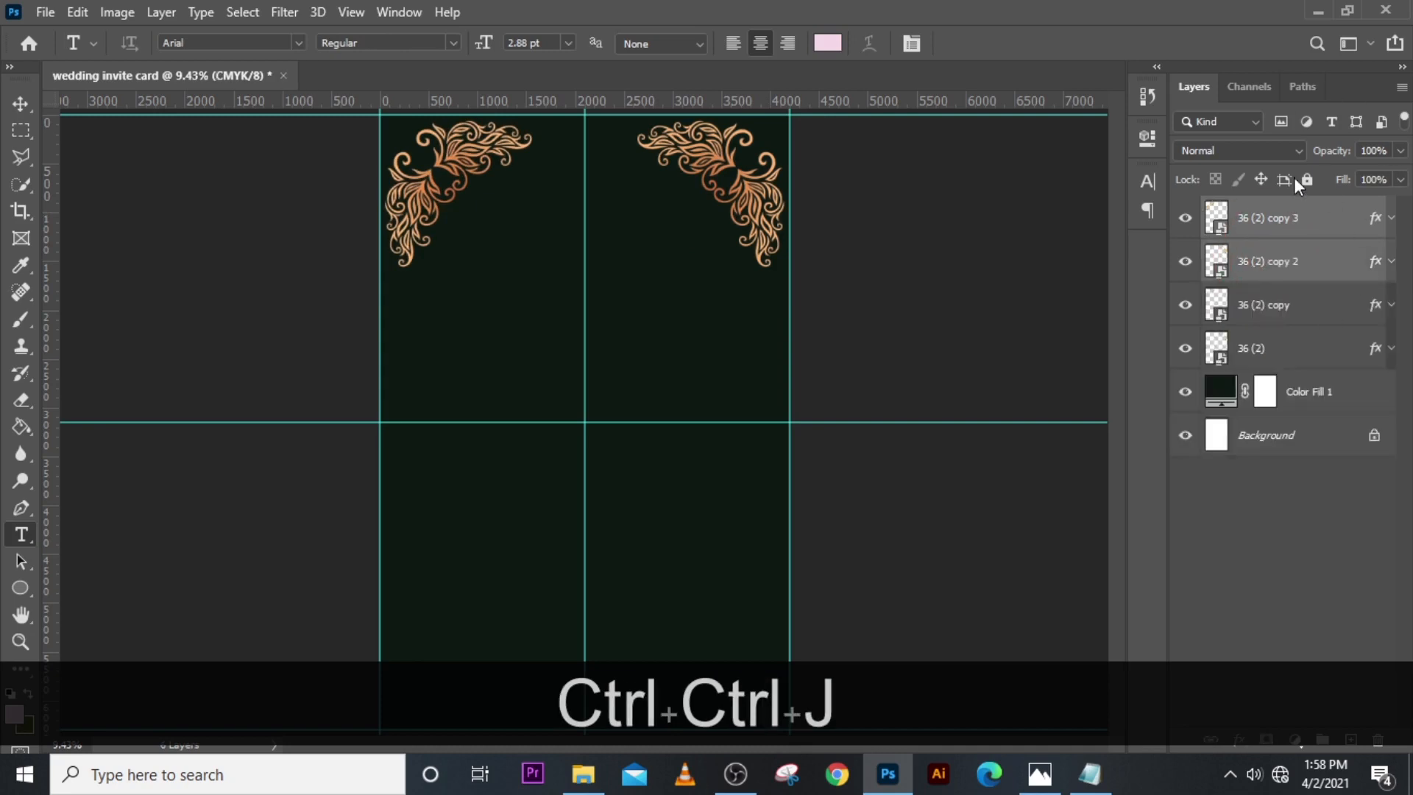
{"action": "key", "text": "ctrl+t"}
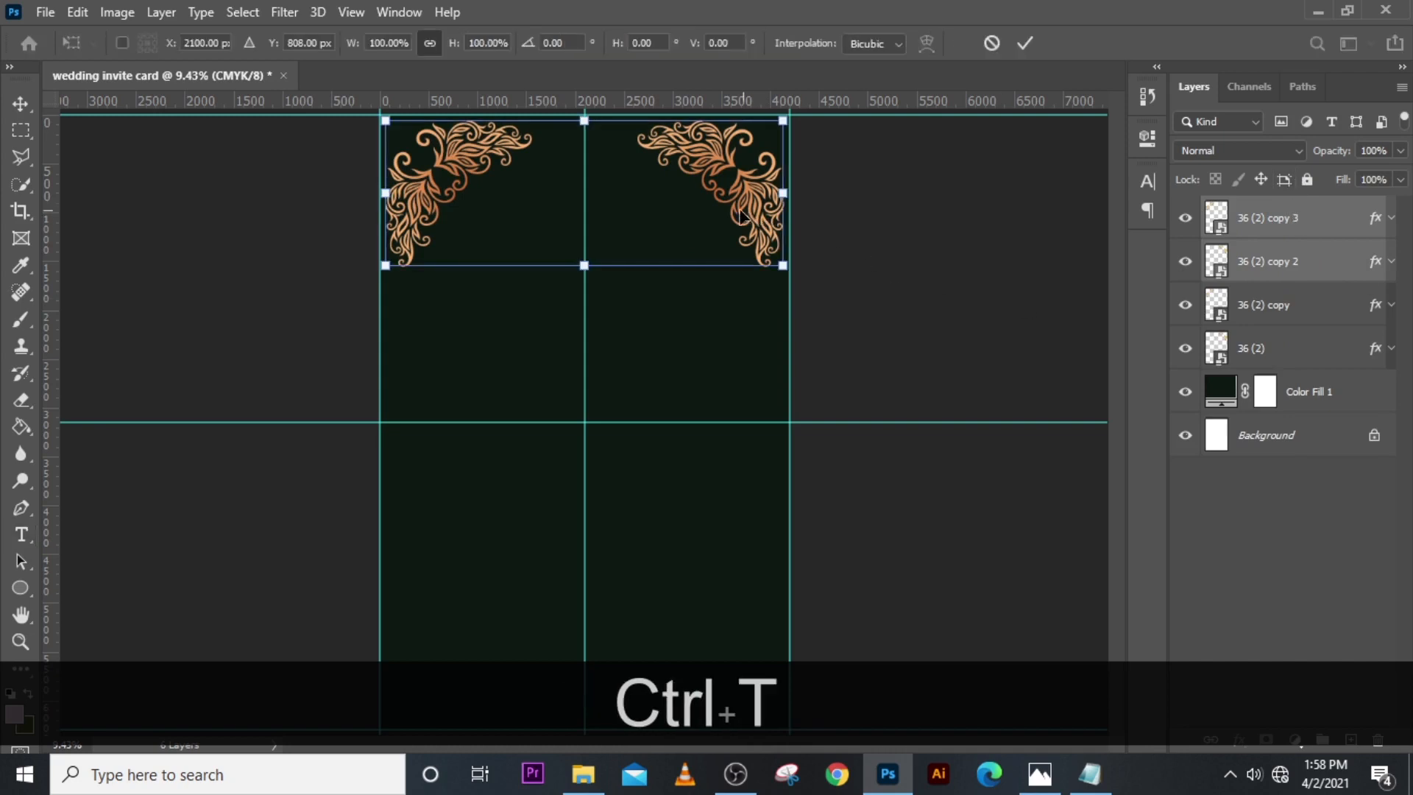
{"action": "right_click", "coordinate": [693, 190]}
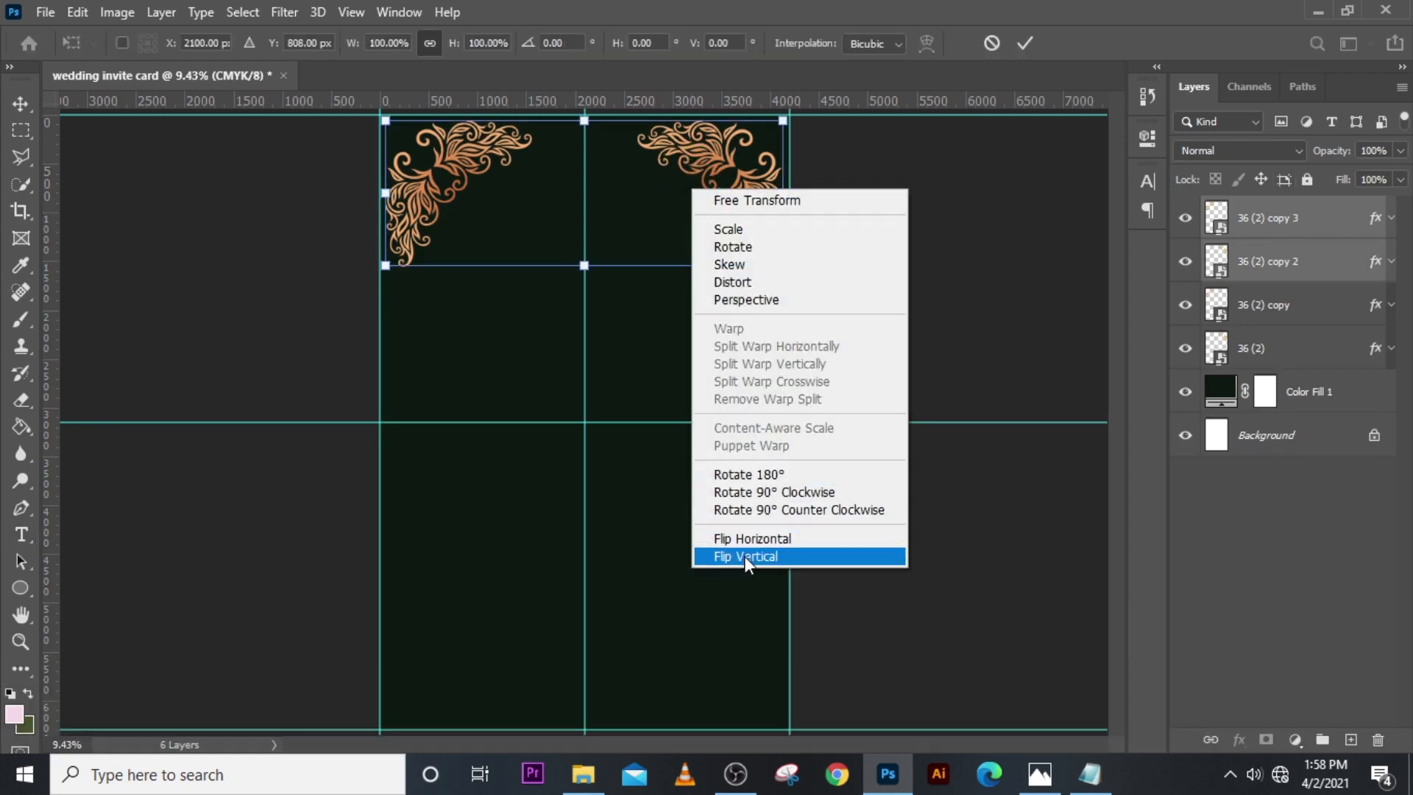
{"action": "left_click", "coordinate": [744, 555]}
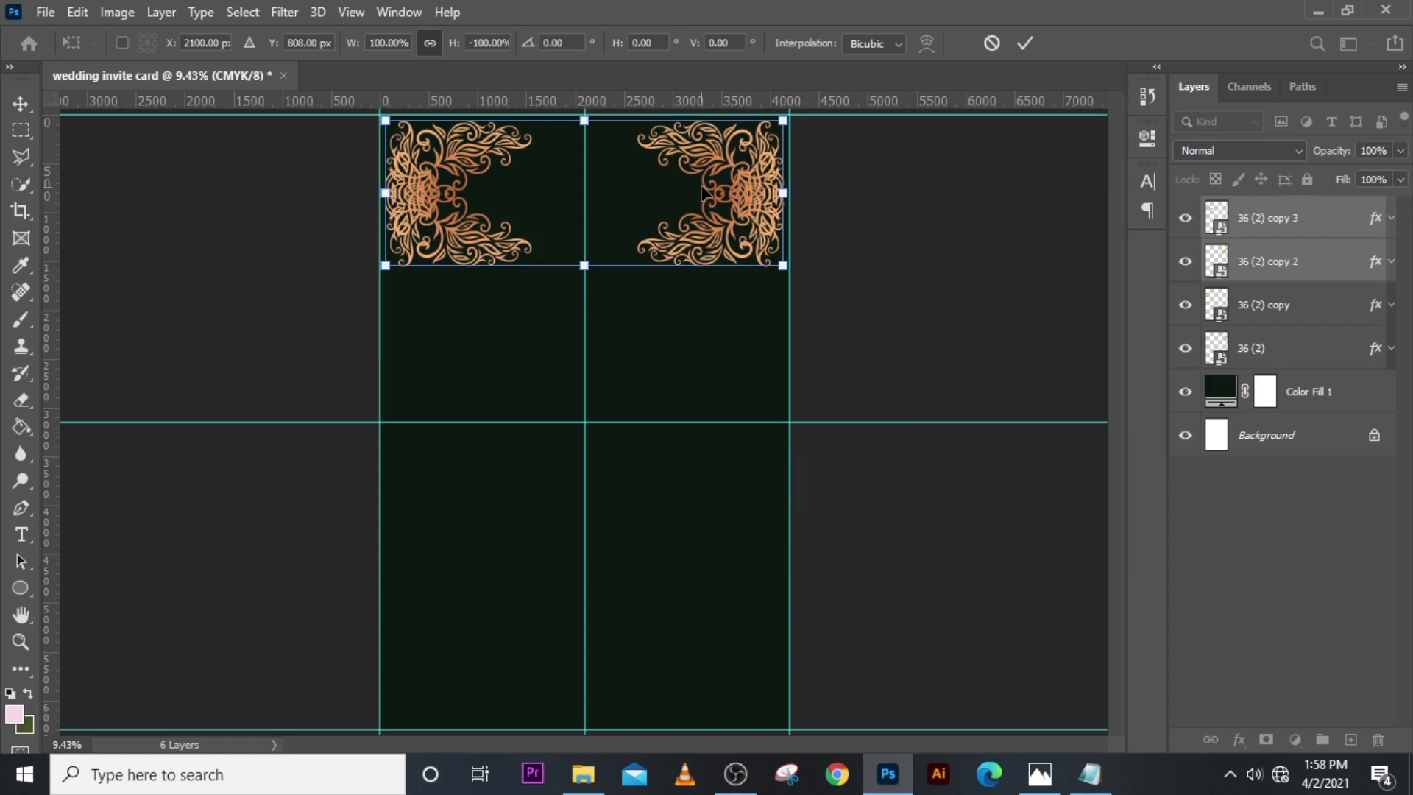
{"action": "left_click_drag", "start_coordinate": [702, 193], "coordinate": [703, 666]}
{"action": "key", "text": "Return"}
{"action": "key", "text": "t"}
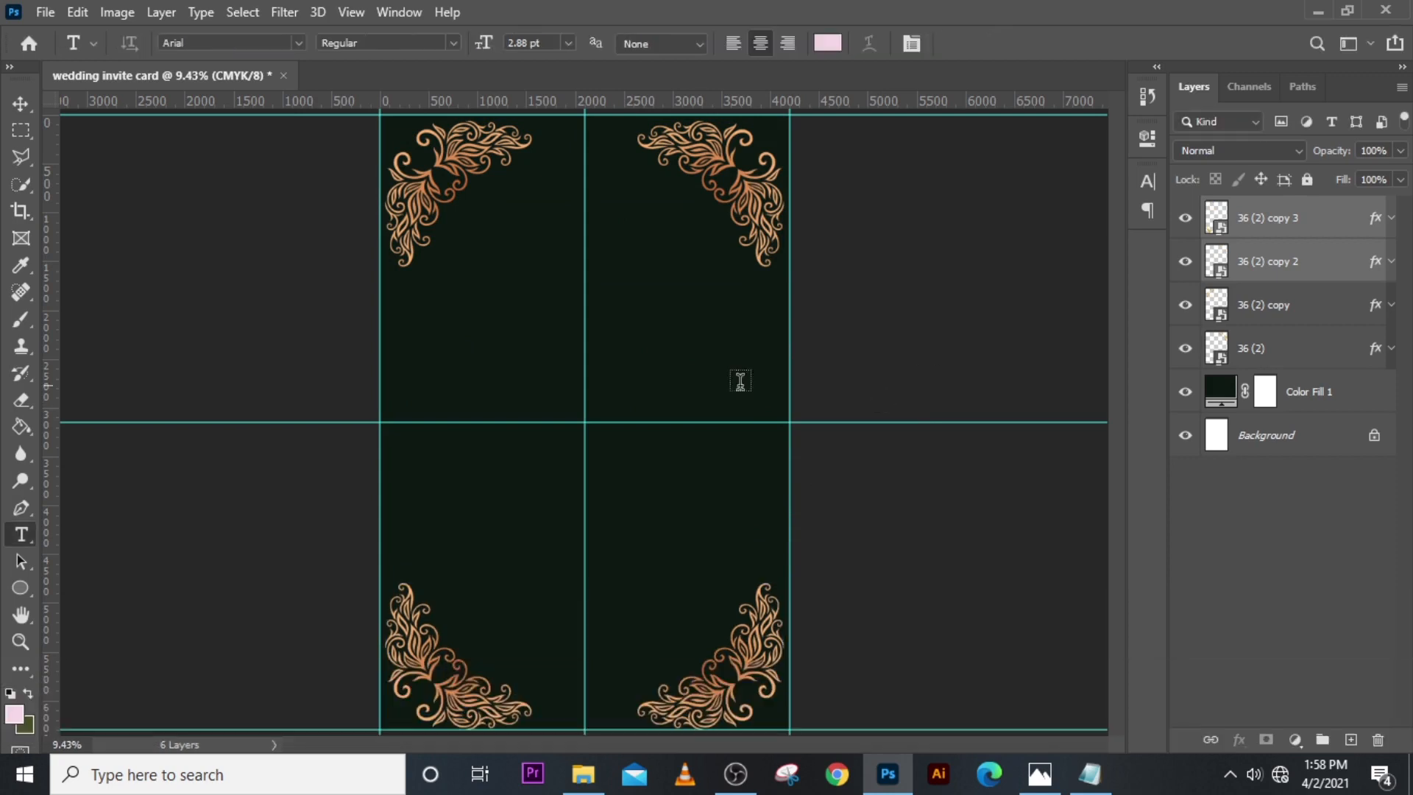
Step: Nudge the two lower ornaments up together to Y 5518 px, leaving a small margin above the canvas's bottom edge
{"action": "left_click_drag", "start_coordinate": [58, 426], "coordinate": [48, 493]}
{"action": "key", "text": "ctrl+equal"}
{"action": "scroll", "coordinate": [648, 390], "scroll_direction": "down", "scroll_amount": 6}
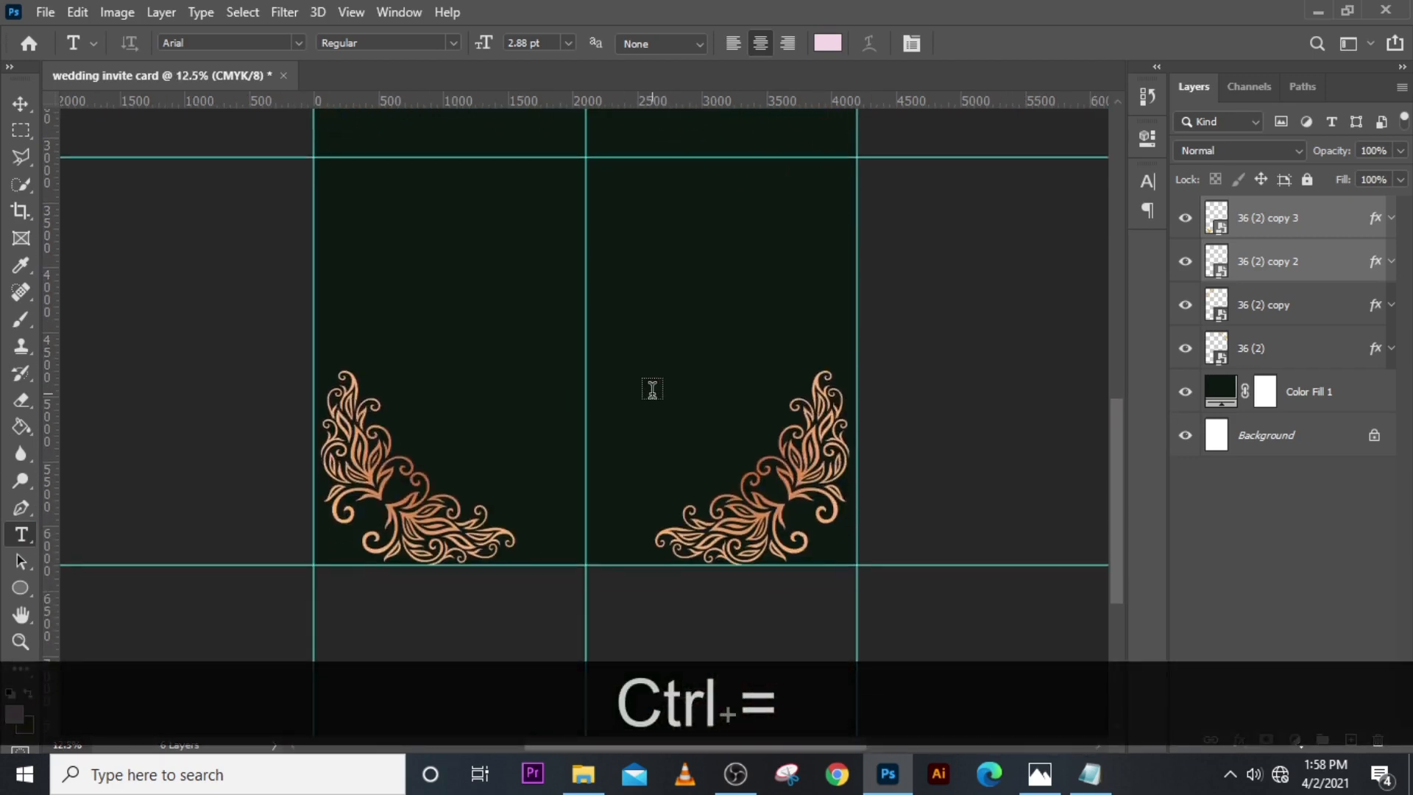
{"action": "scroll", "coordinate": [652, 389], "scroll_direction": "up", "scroll_amount": 3}
{"action": "scroll", "coordinate": [652, 390], "scroll_direction": "up", "scroll_amount": 5}
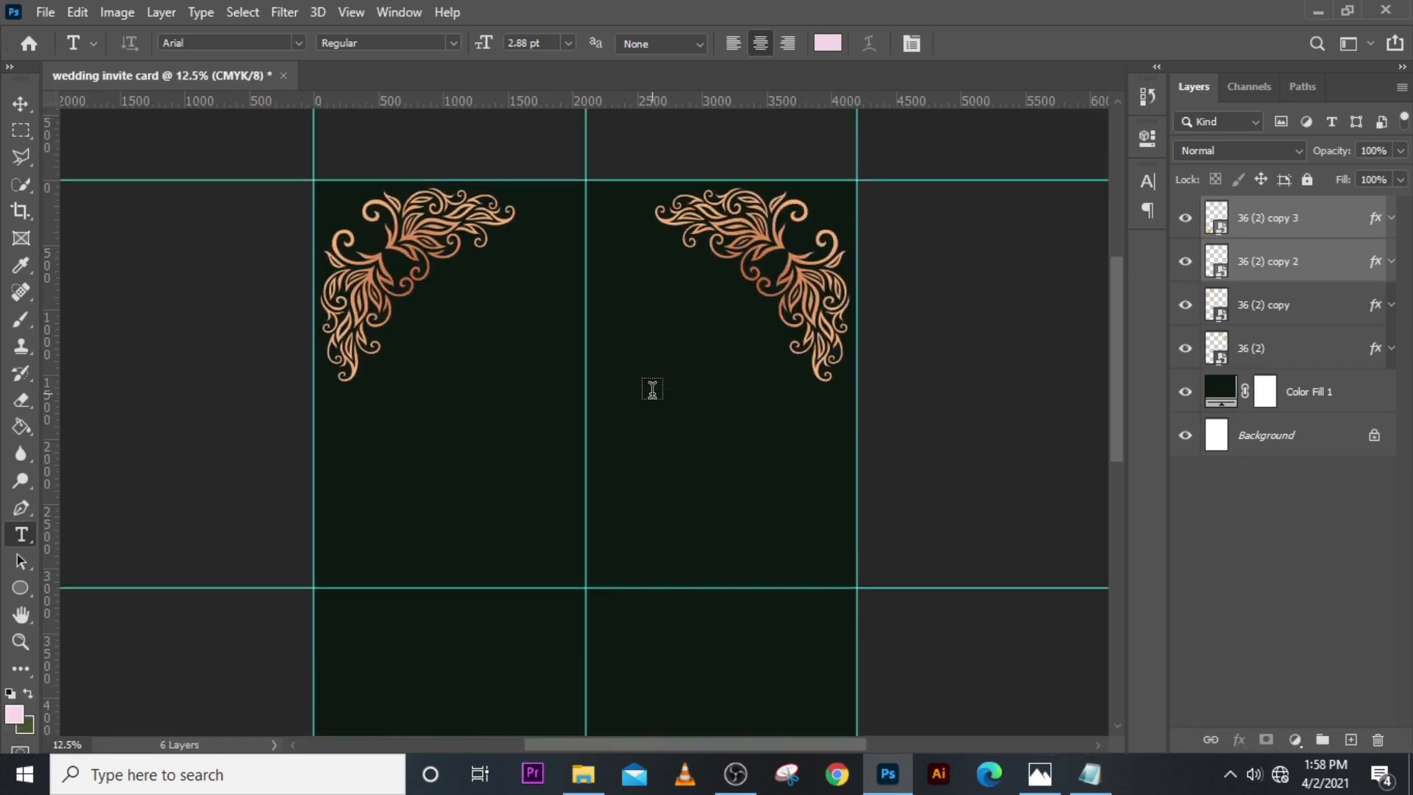
{"action": "scroll", "coordinate": [652, 389], "scroll_direction": "down", "scroll_amount": 6}
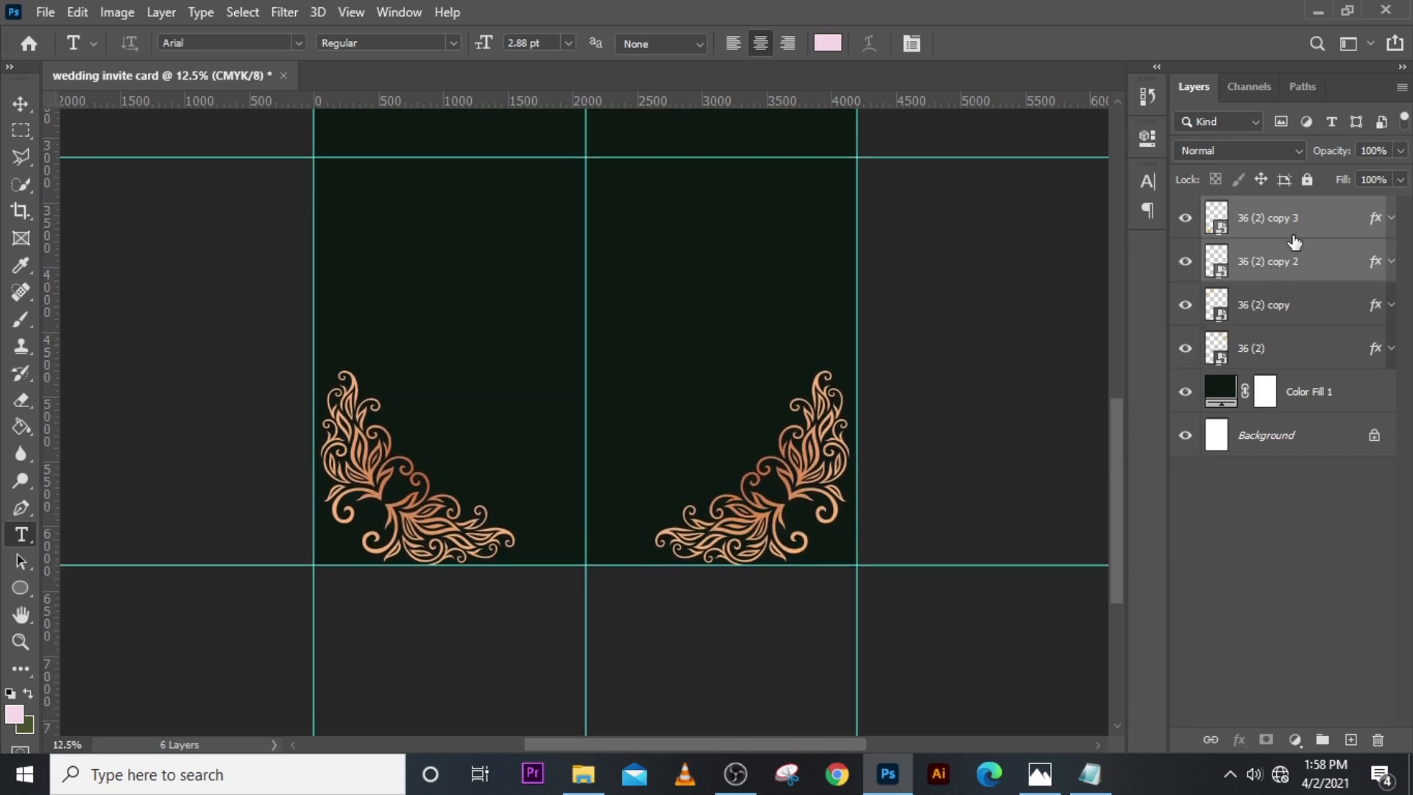
{"action": "key", "text": "Up"}
{"action": "key", "text": "Up"}
{"action": "key", "text": "Up"}
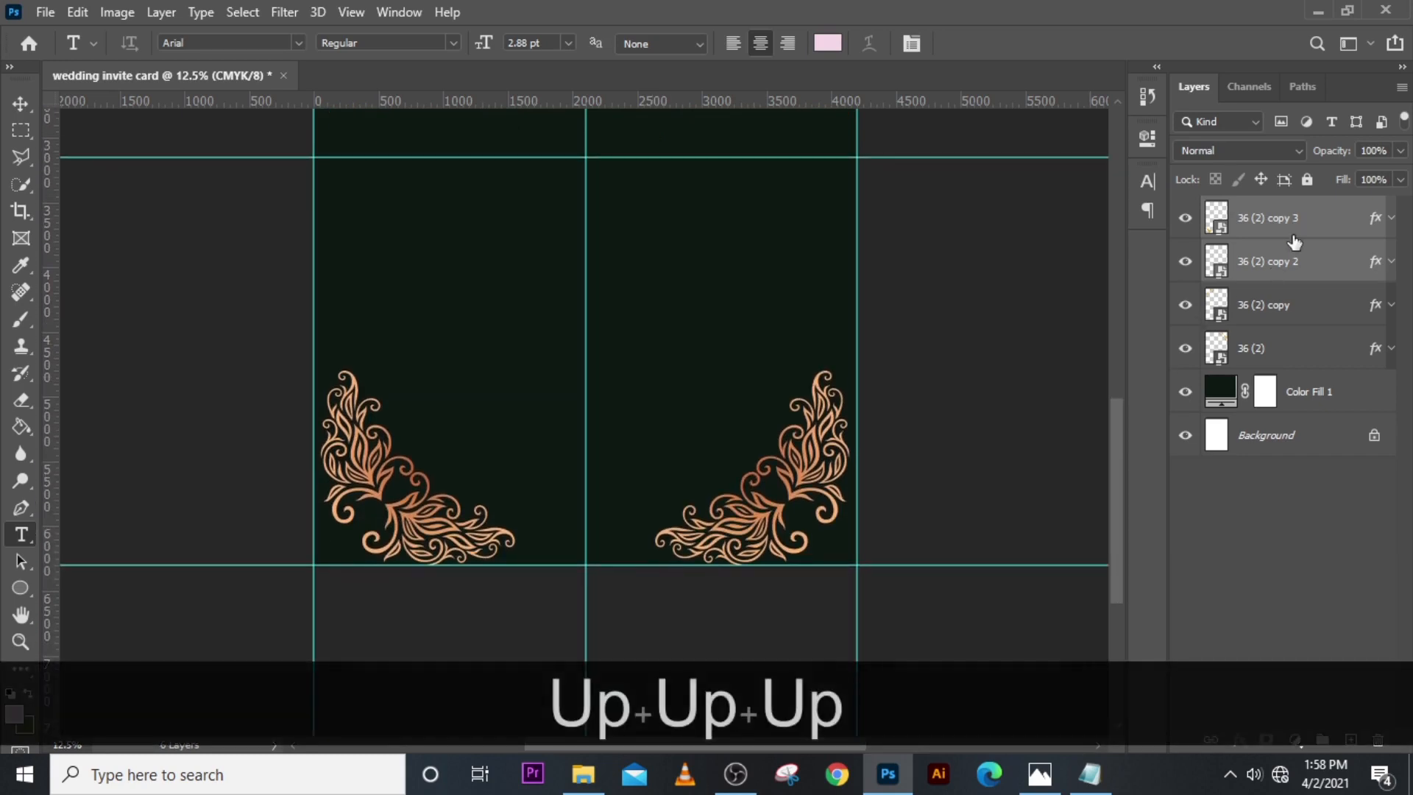
{"action": "key", "text": "ctrl+t"}
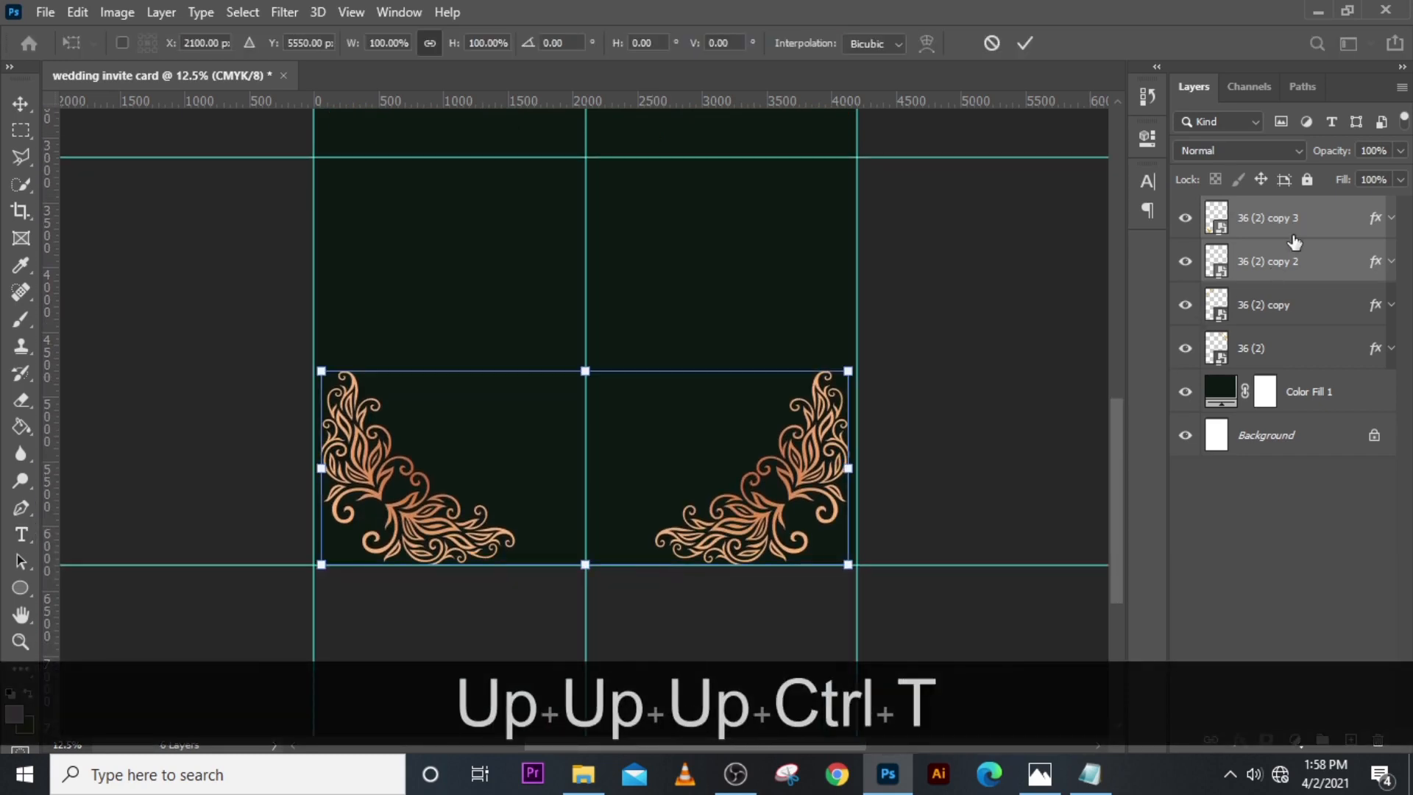
{"action": "key", "text": "Up"}
{"action": "key", "text": "Up"}
{"action": "key", "text": "Up"}
{"action": "key", "text": "Up"}
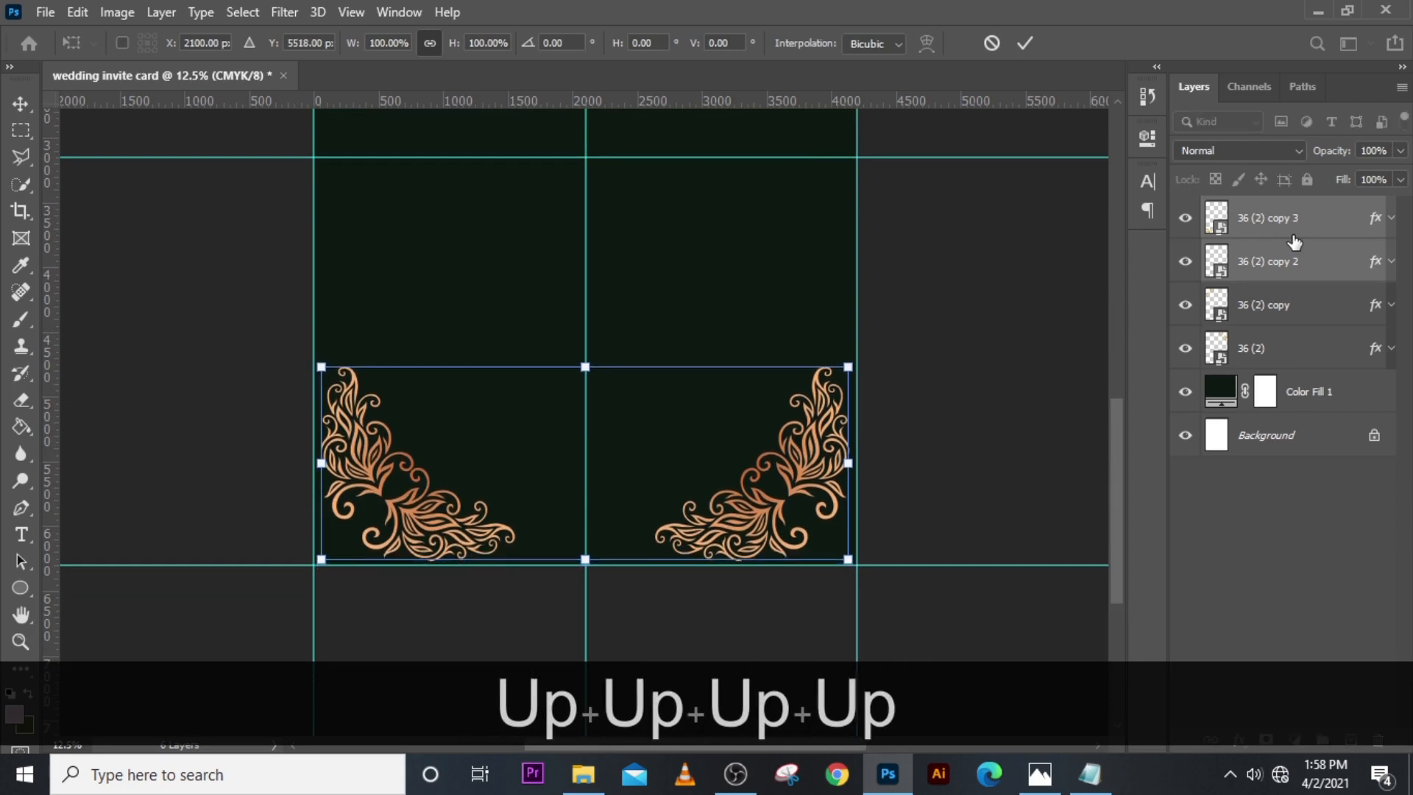
{"action": "key", "text": "Down"}
{"action": "key", "text": "Up"}
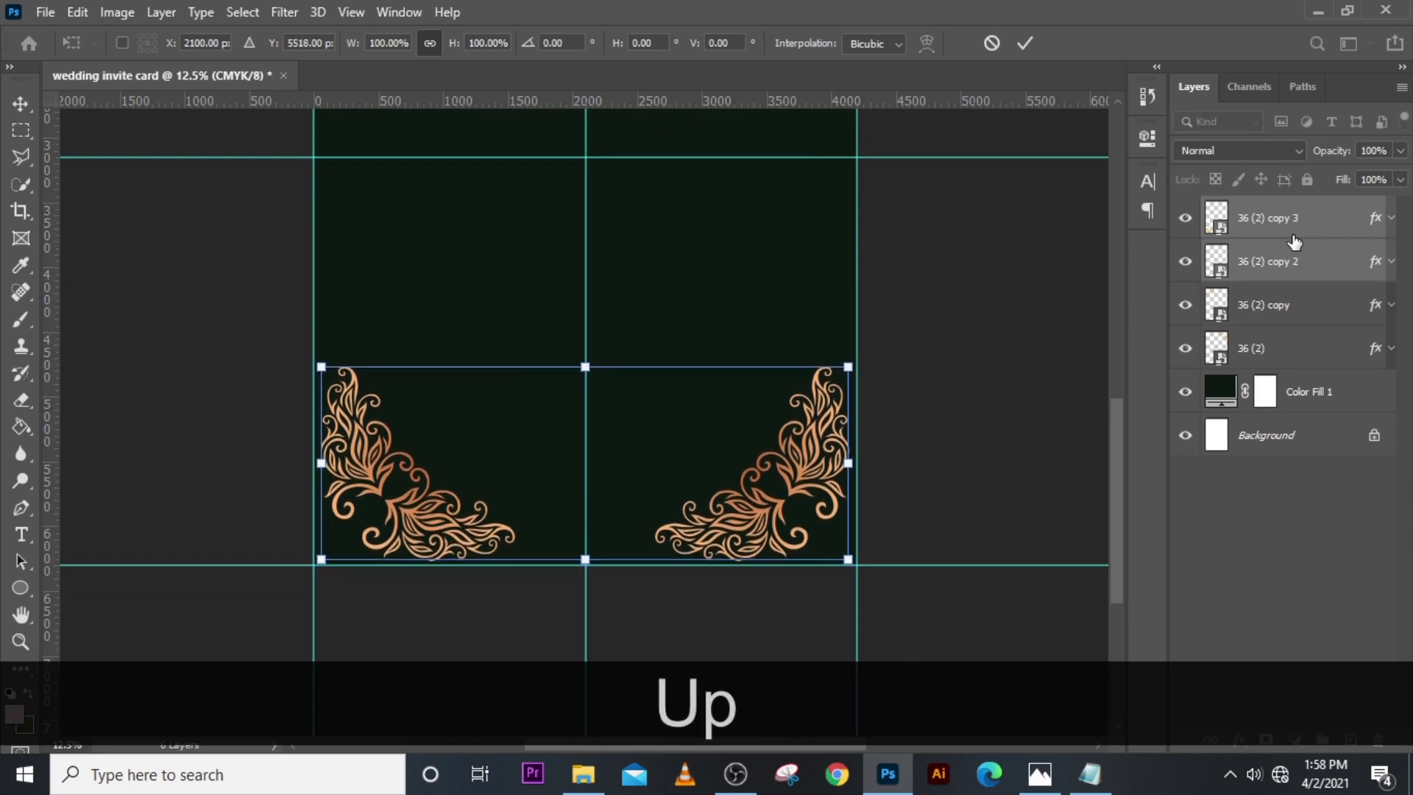
{"action": "key", "text": "Return"}
{"action": "key", "text": "t"}
Step: Hide the guides over the invitation card
{"action": "key", "text": "ctrl+h"}
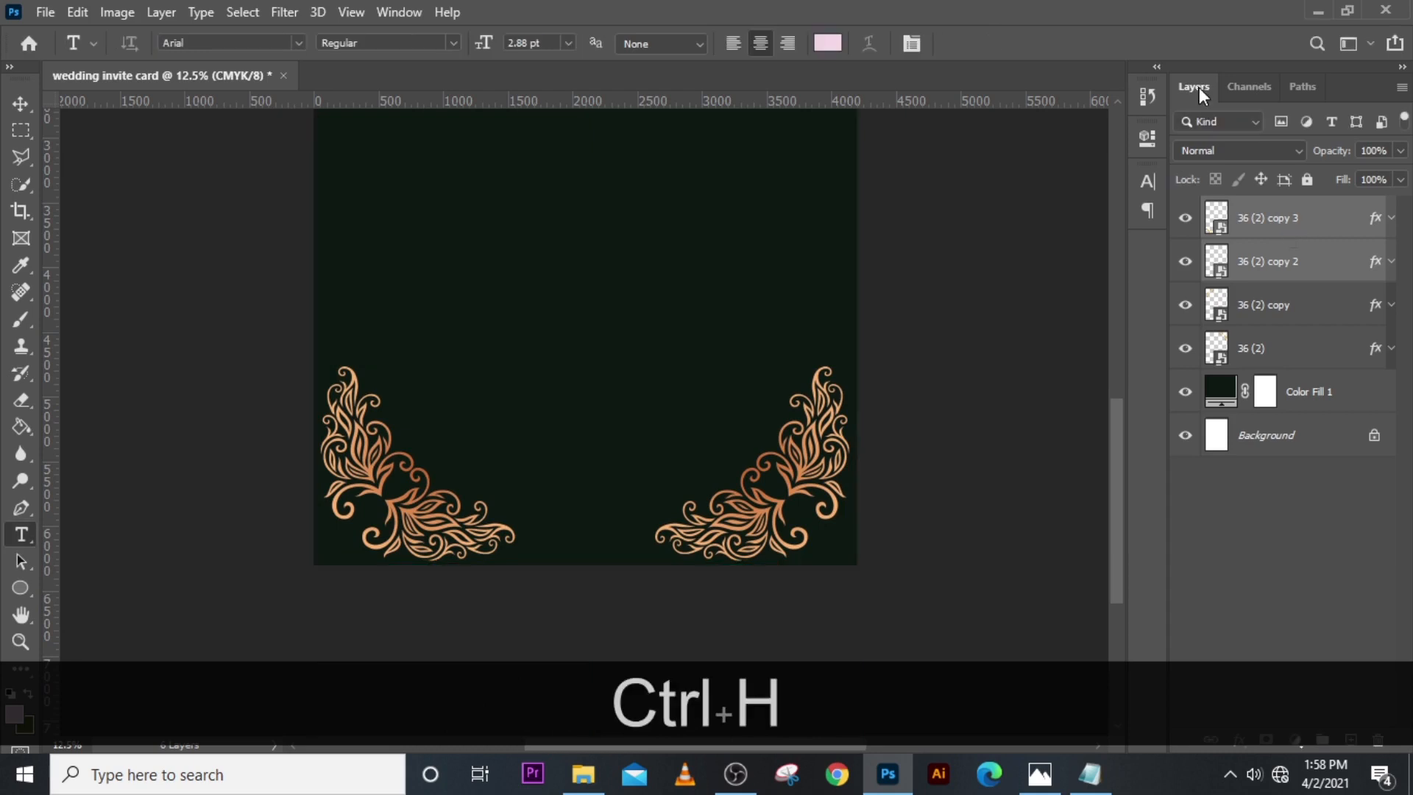
{"action": "scroll", "coordinate": [492, 211], "scroll_direction": "up", "scroll_amount": 8}
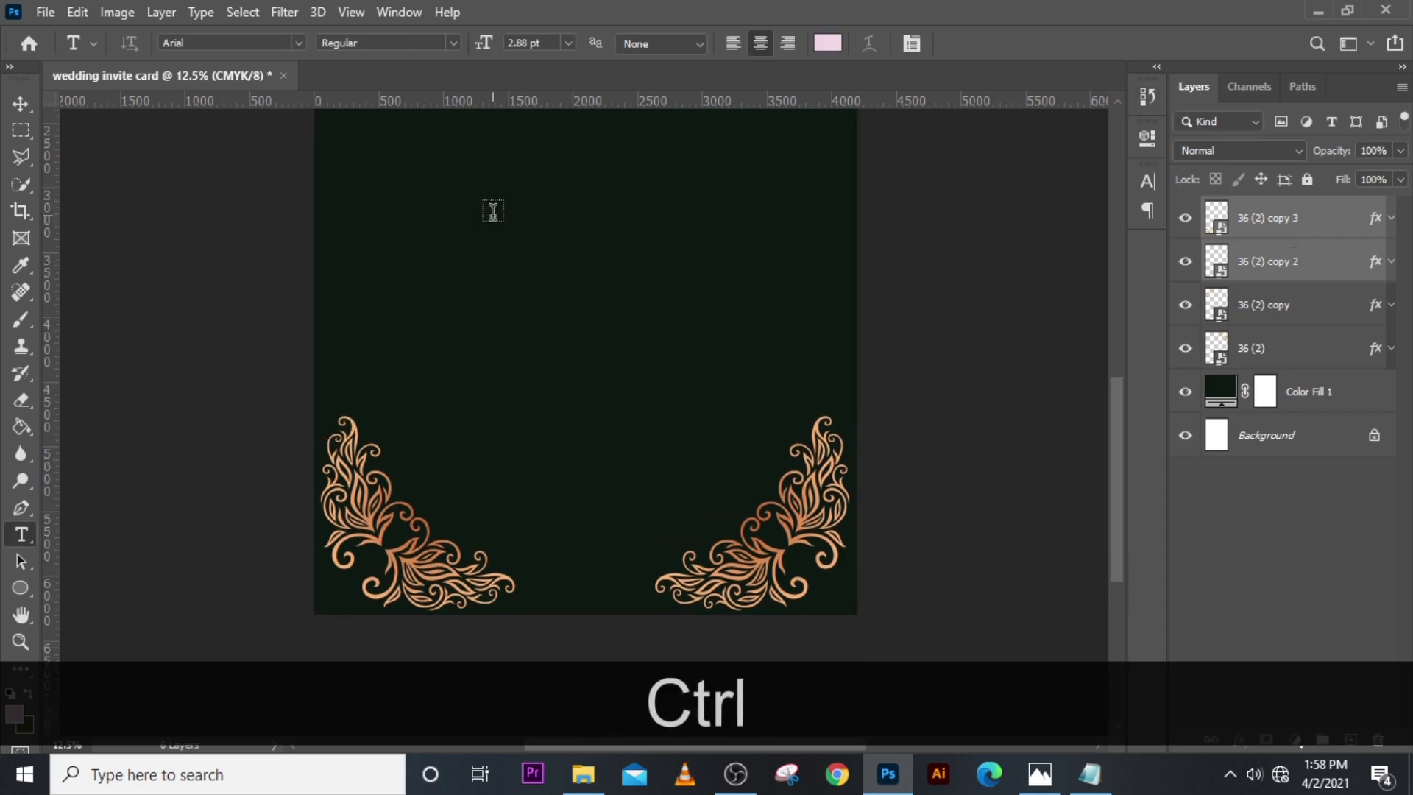
{"action": "key", "text": "ctrl+minus"}
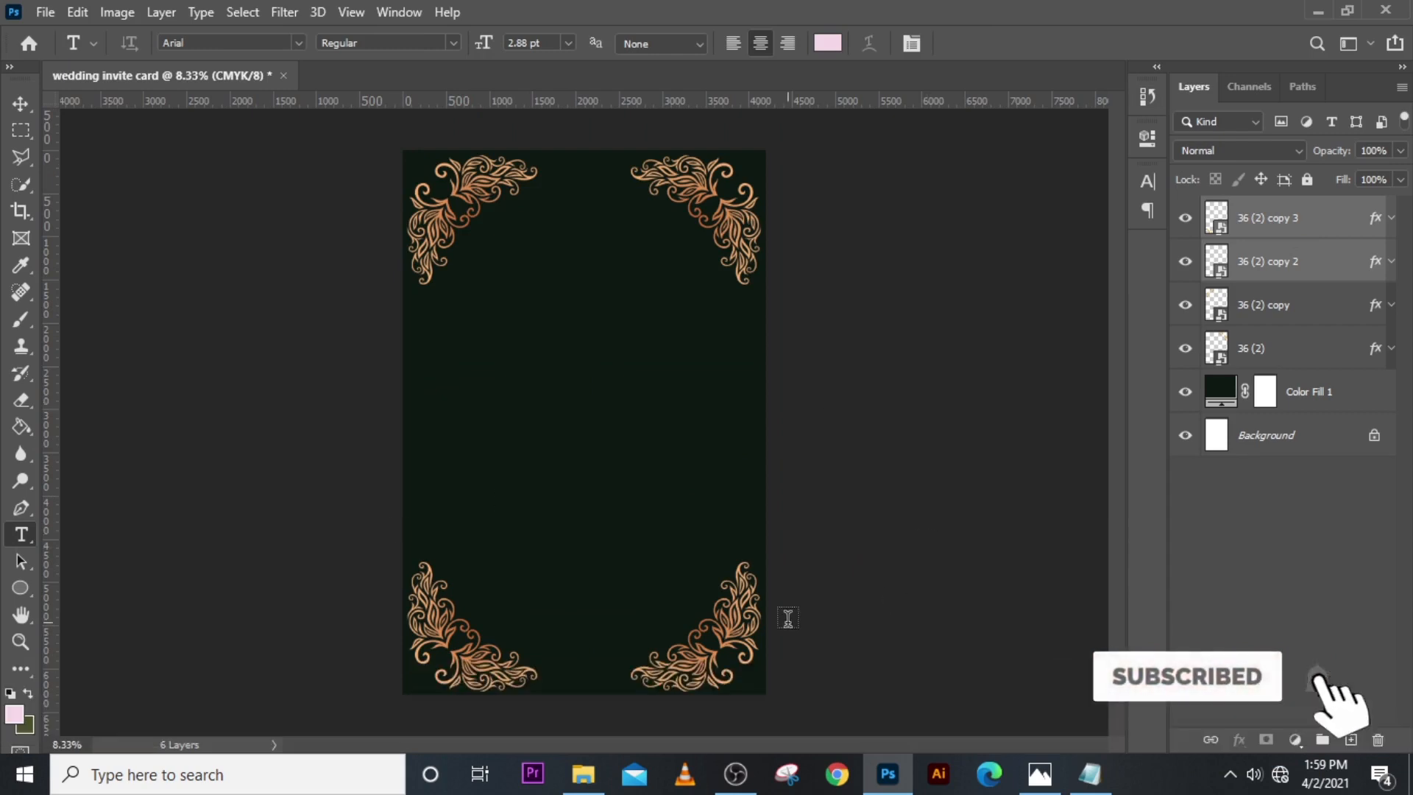
Step: Show the guides and add inner vertical guides at about 500 and 3500 px and horizontal ones at about 370 and 5965 px
{"action": "key", "text": "ctrl+h"}
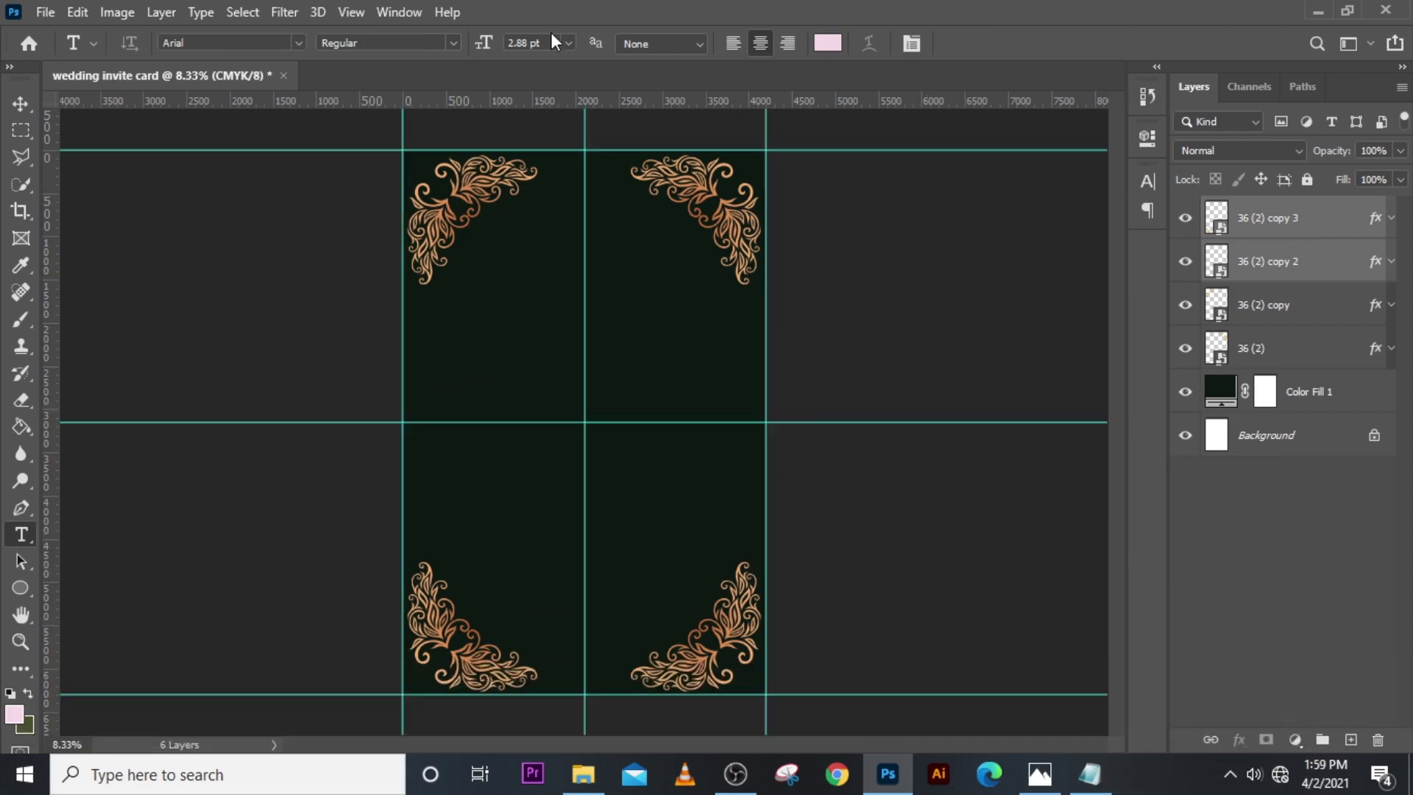
{"action": "left_click_drag", "start_coordinate": [57, 226], "coordinate": [446, 172]}
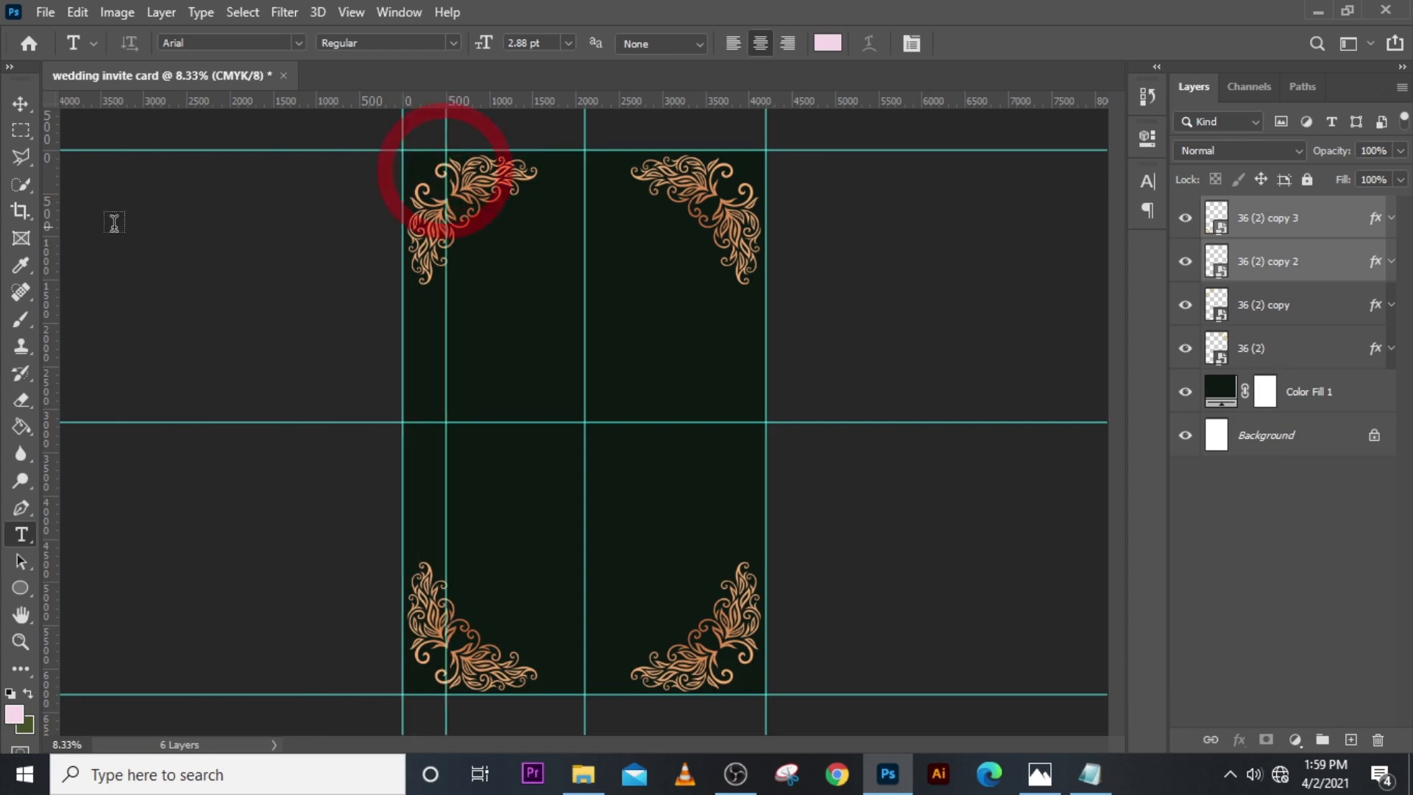
{"action": "left_click_drag", "start_coordinate": [53, 258], "coordinate": [707, 206]}
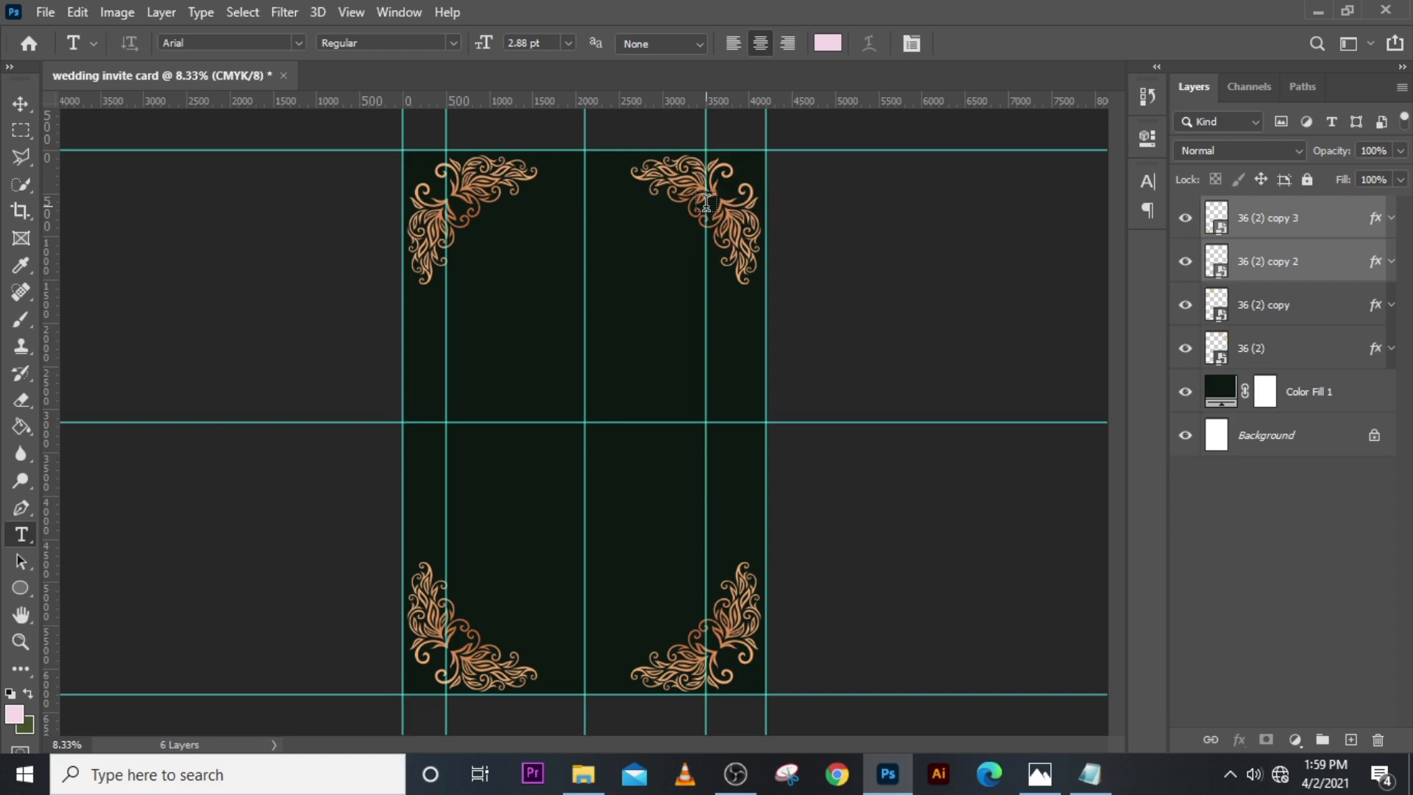
{"action": "left_click_drag", "start_coordinate": [573, 105], "coordinate": [576, 182]}
{"action": "left_click_drag", "start_coordinate": [620, 105], "coordinate": [648, 667]}
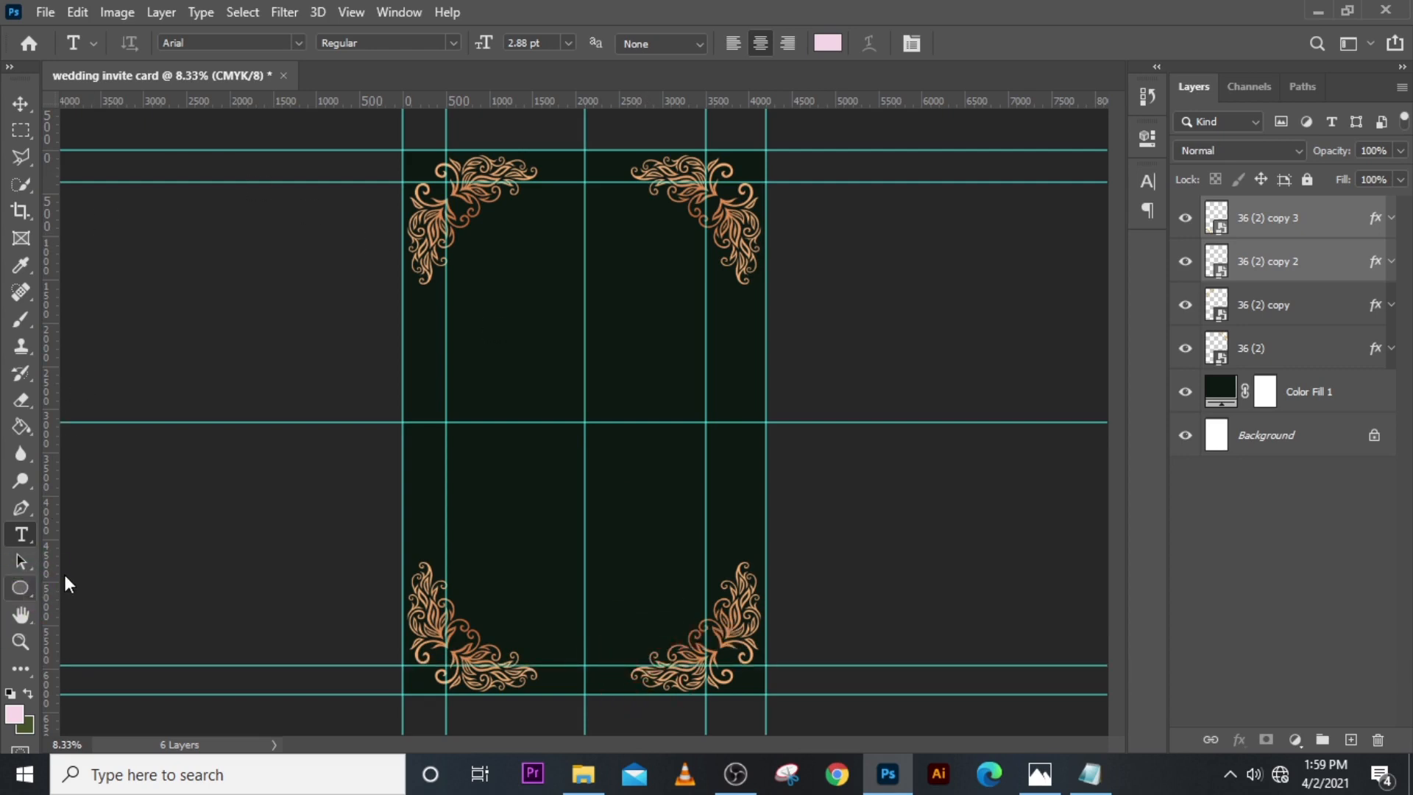
Step: Draw a rectangle about 3004 × 5594 px between the four inner guides, over the inner parts of the corner ornaments
{"action": "left_click", "coordinate": [21, 588]}
{"action": "left_click", "coordinate": [78, 587]}
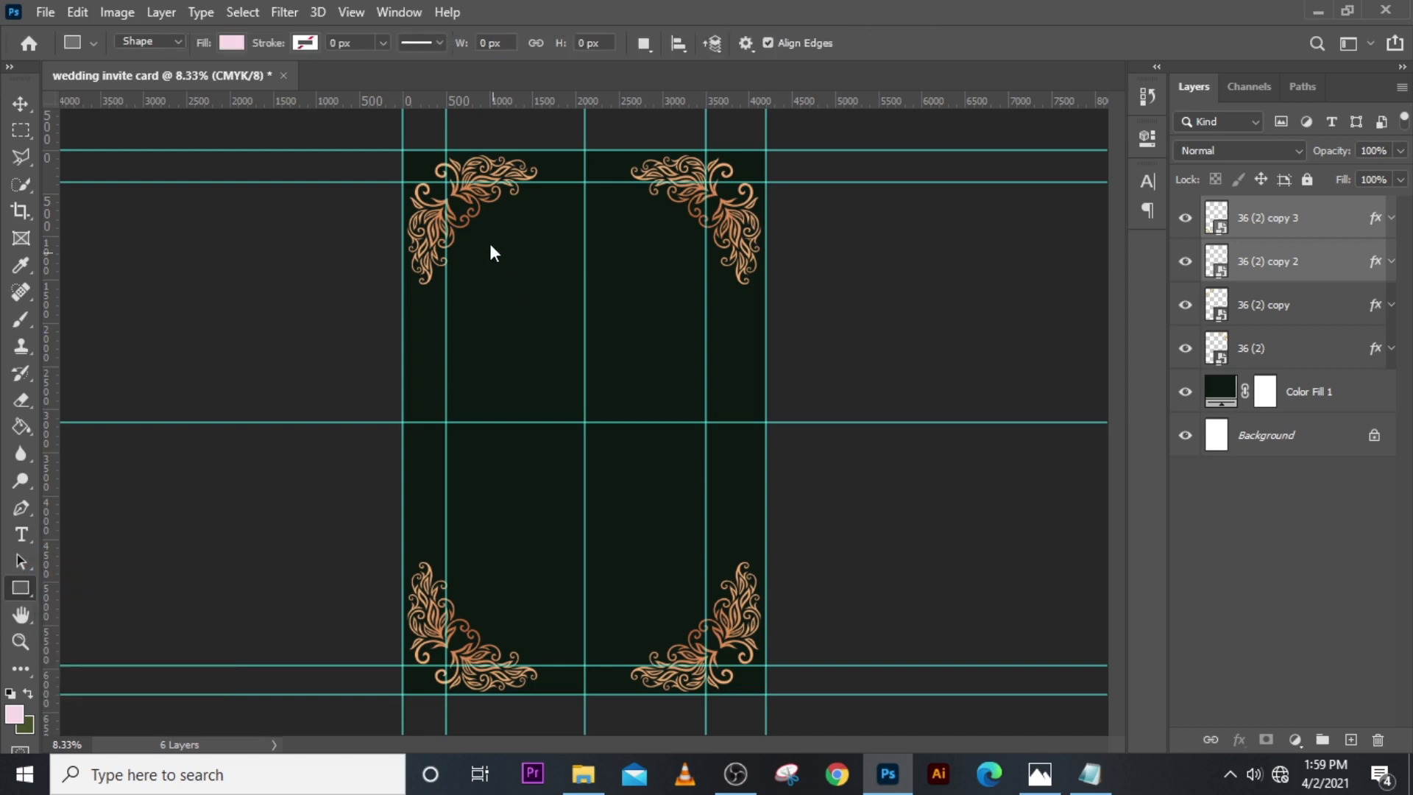
{"action": "left_click", "coordinate": [458, 191]}
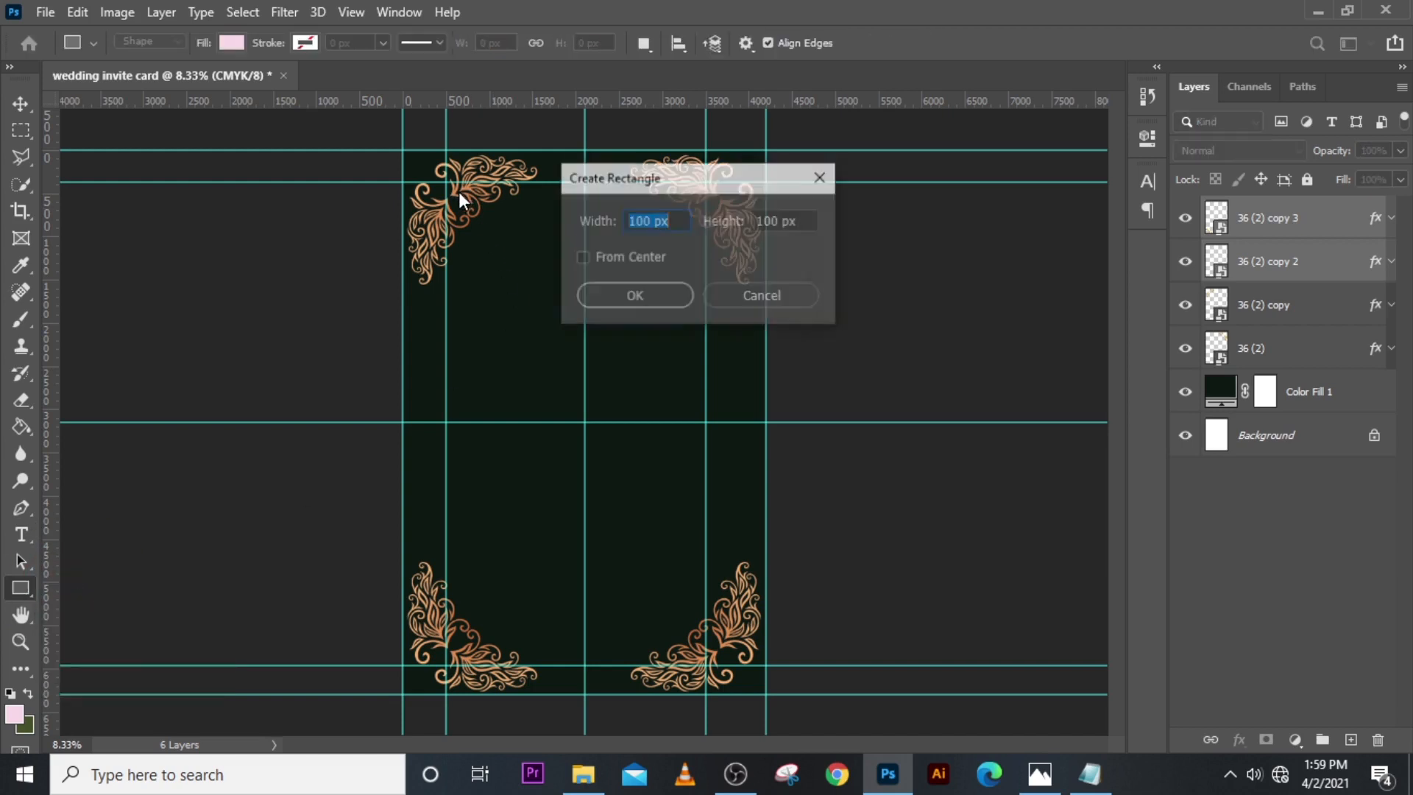
{"action": "left_click", "coordinate": [751, 298]}
{"action": "left_click_drag", "start_coordinate": [447, 181], "coordinate": [703, 659]}
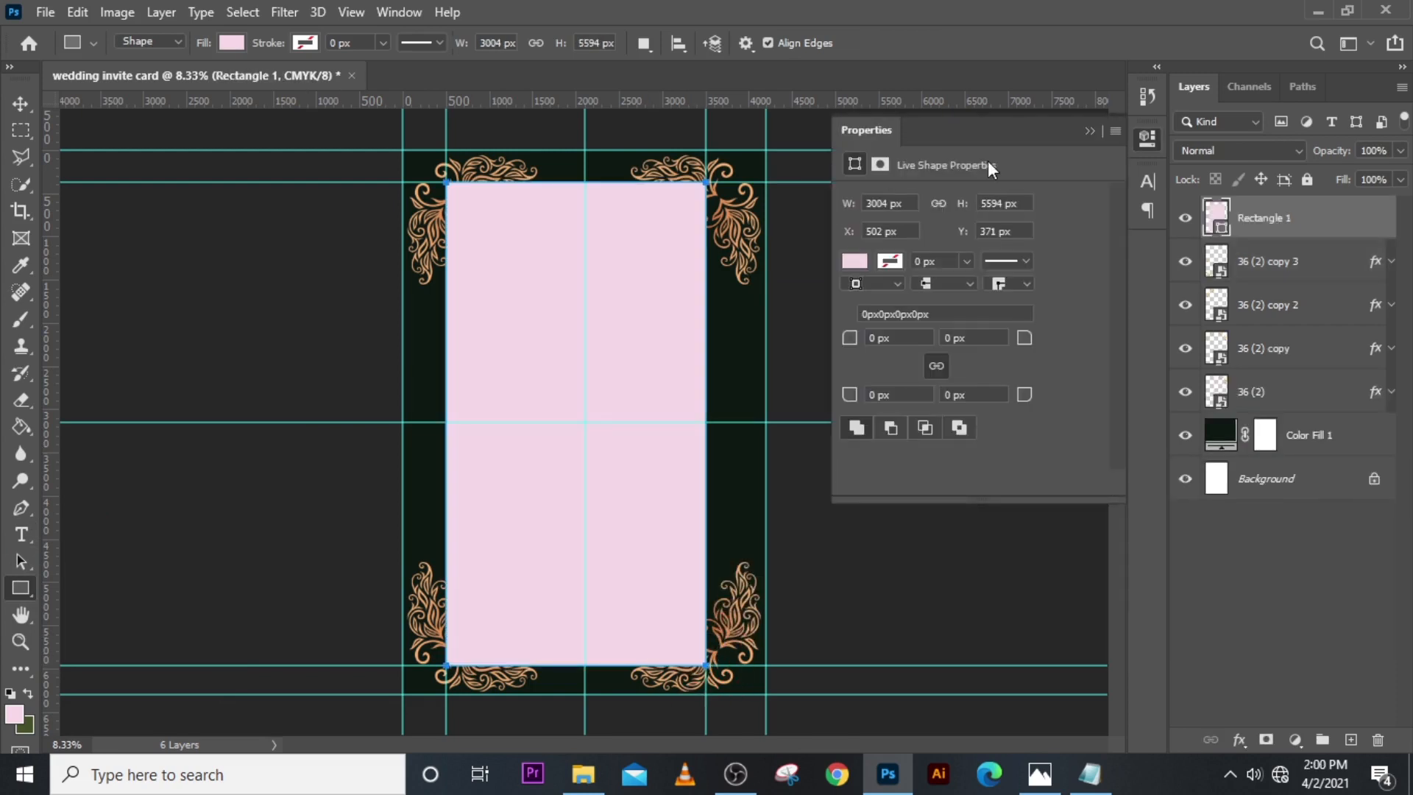
Step: Fill the rectangle with the dark green 0e1812 sampled from the card background
{"action": "left_click", "coordinate": [854, 261]}
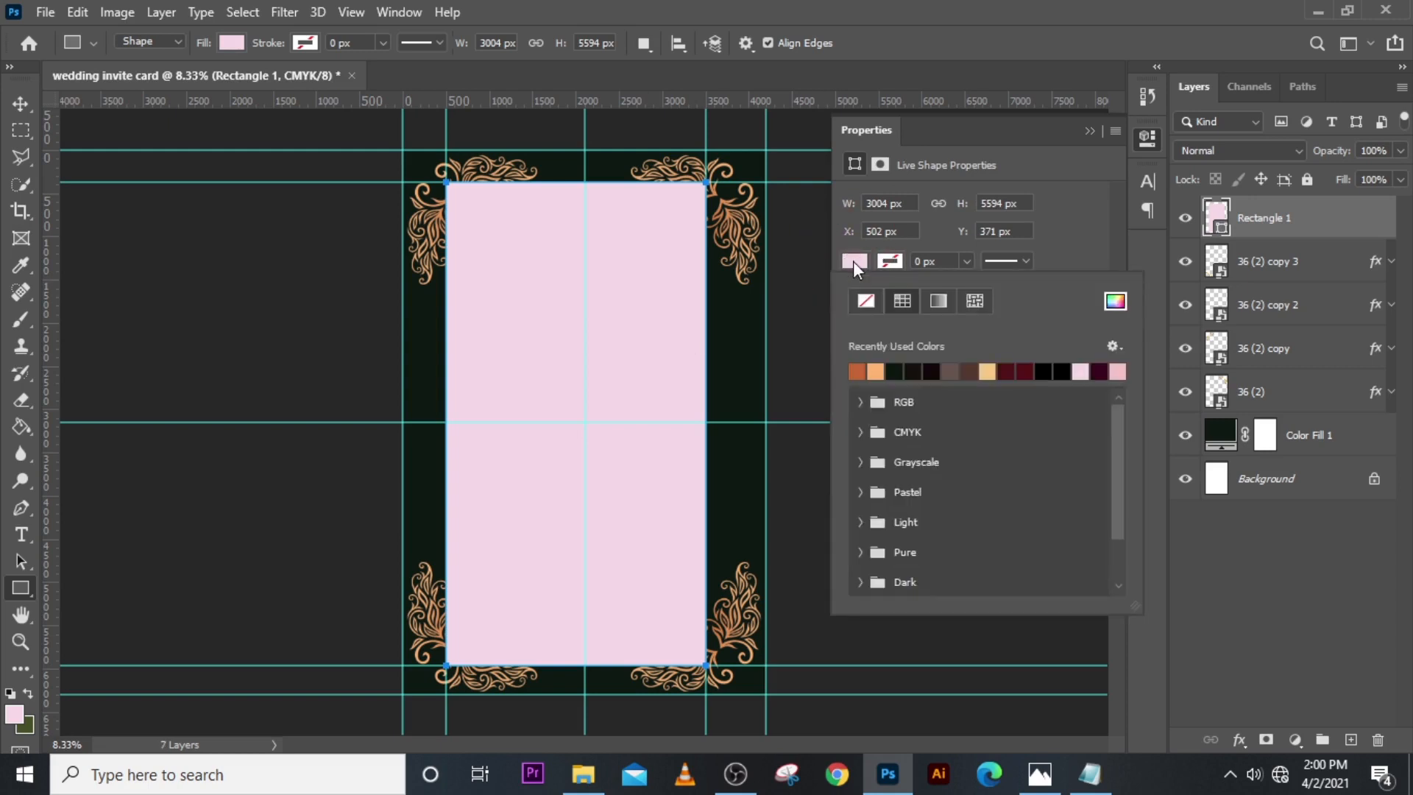
{"action": "left_click", "coordinate": [1114, 302]}
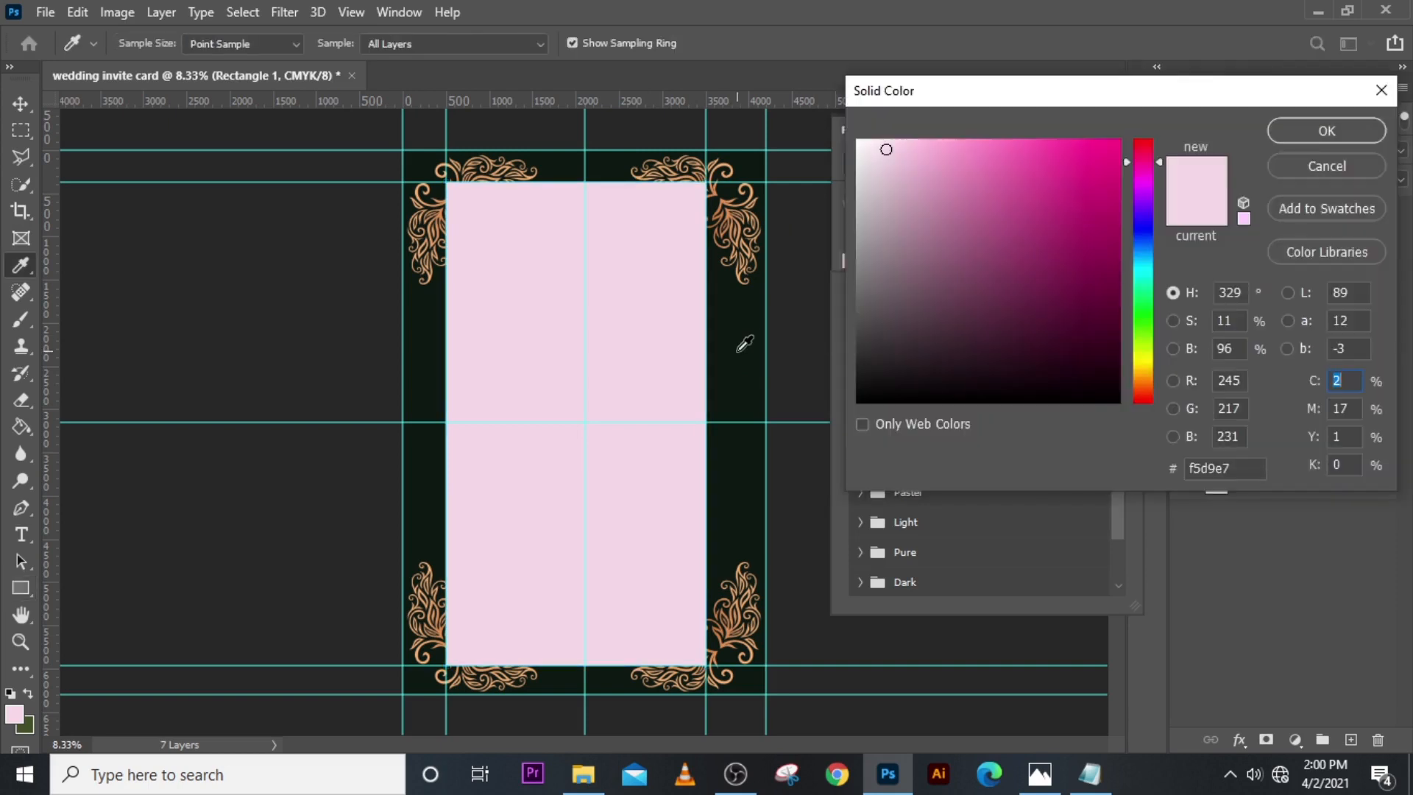
{"action": "left_click", "coordinate": [745, 343]}
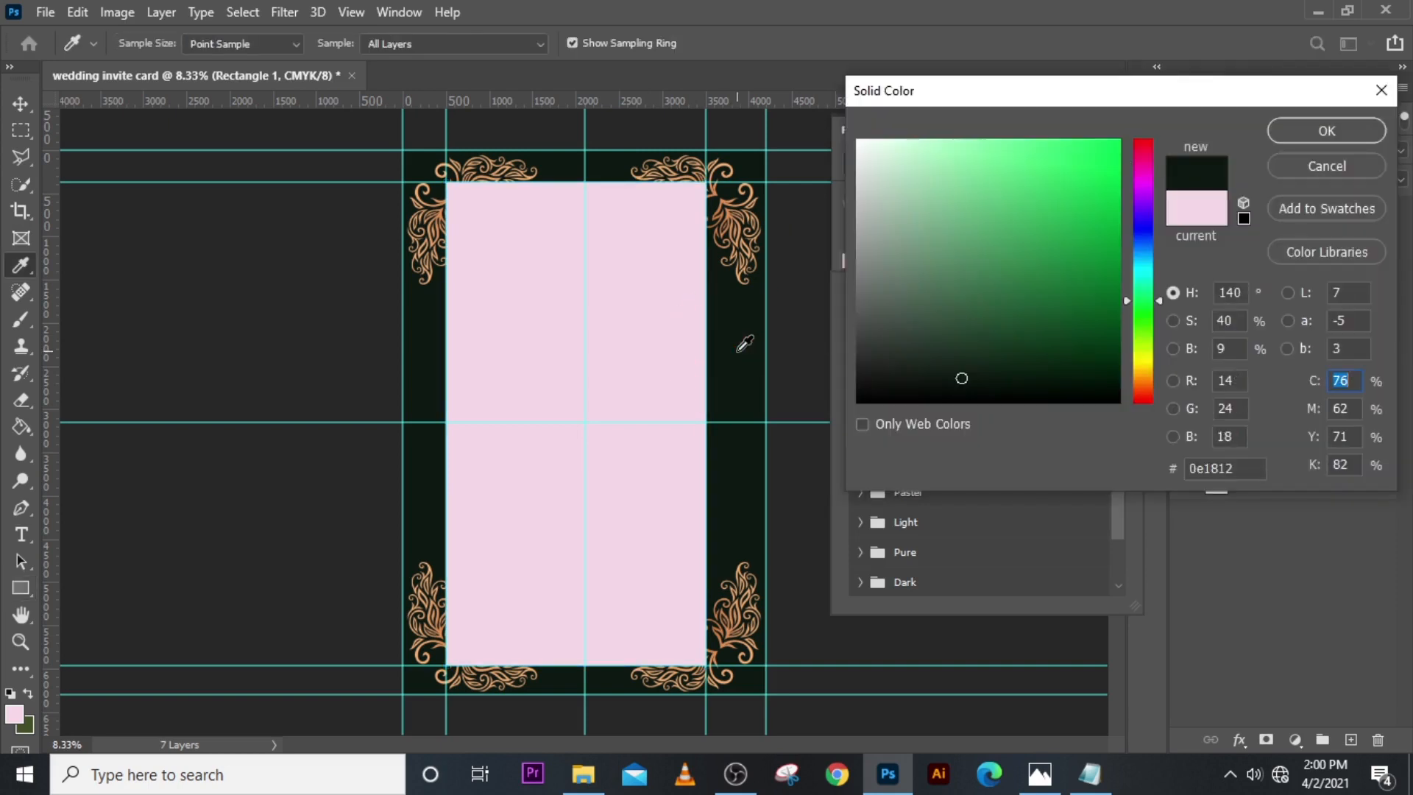
{"action": "left_click", "coordinate": [1308, 131]}
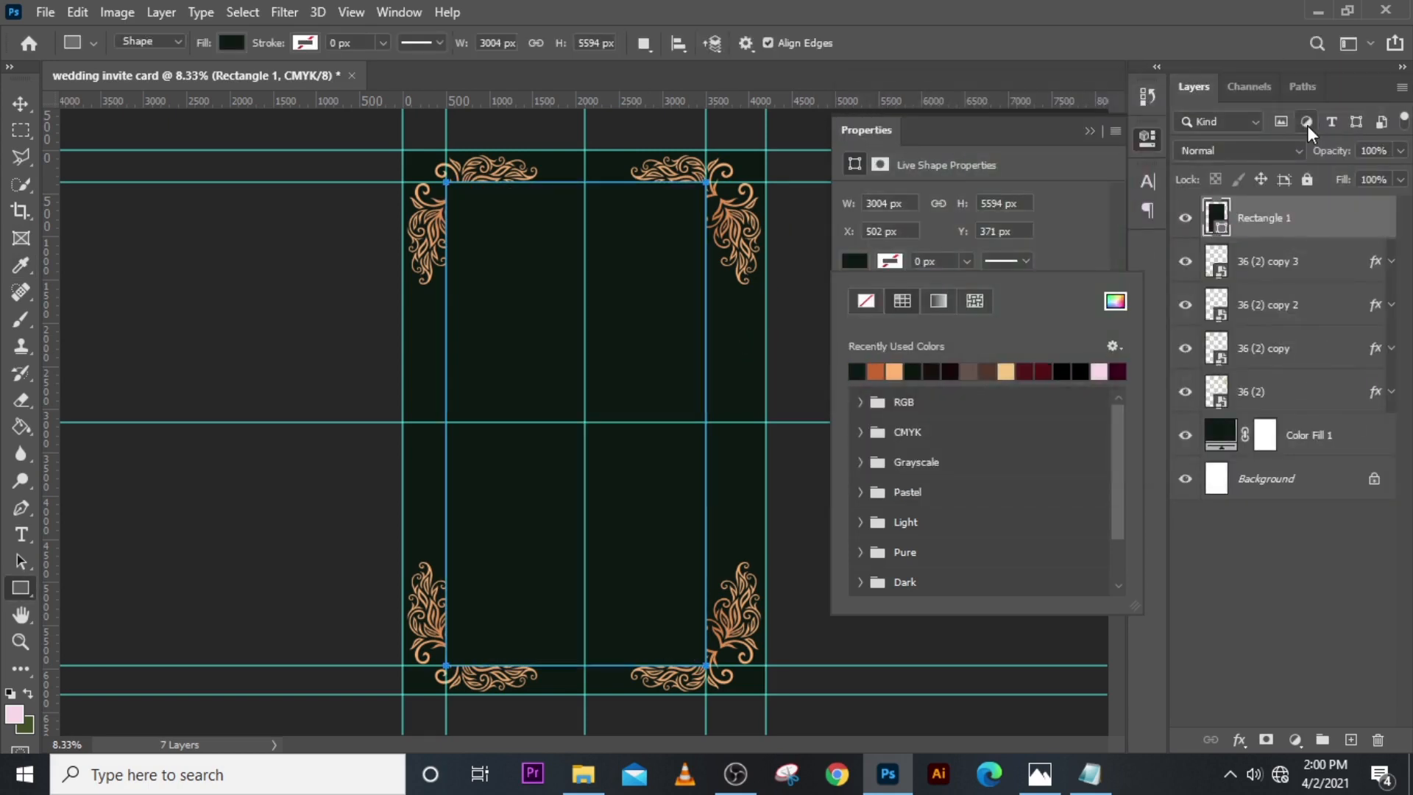
{"action": "left_click", "coordinate": [1095, 132]}
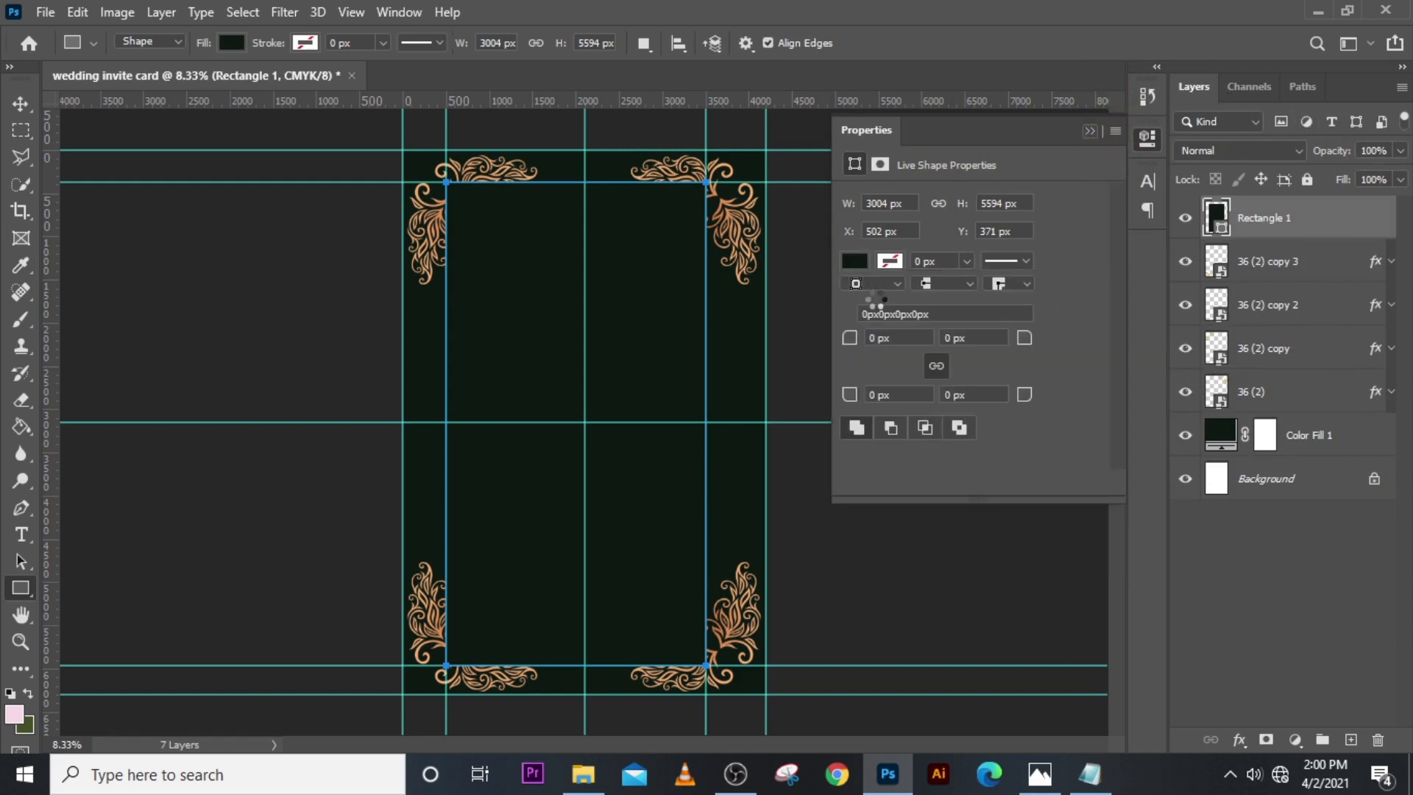
Step: Hide the guides and stretch the rectangle outward on both sides to about 115.14% width, keeping its height at 100%
{"action": "key", "text": "ctrl+h"}
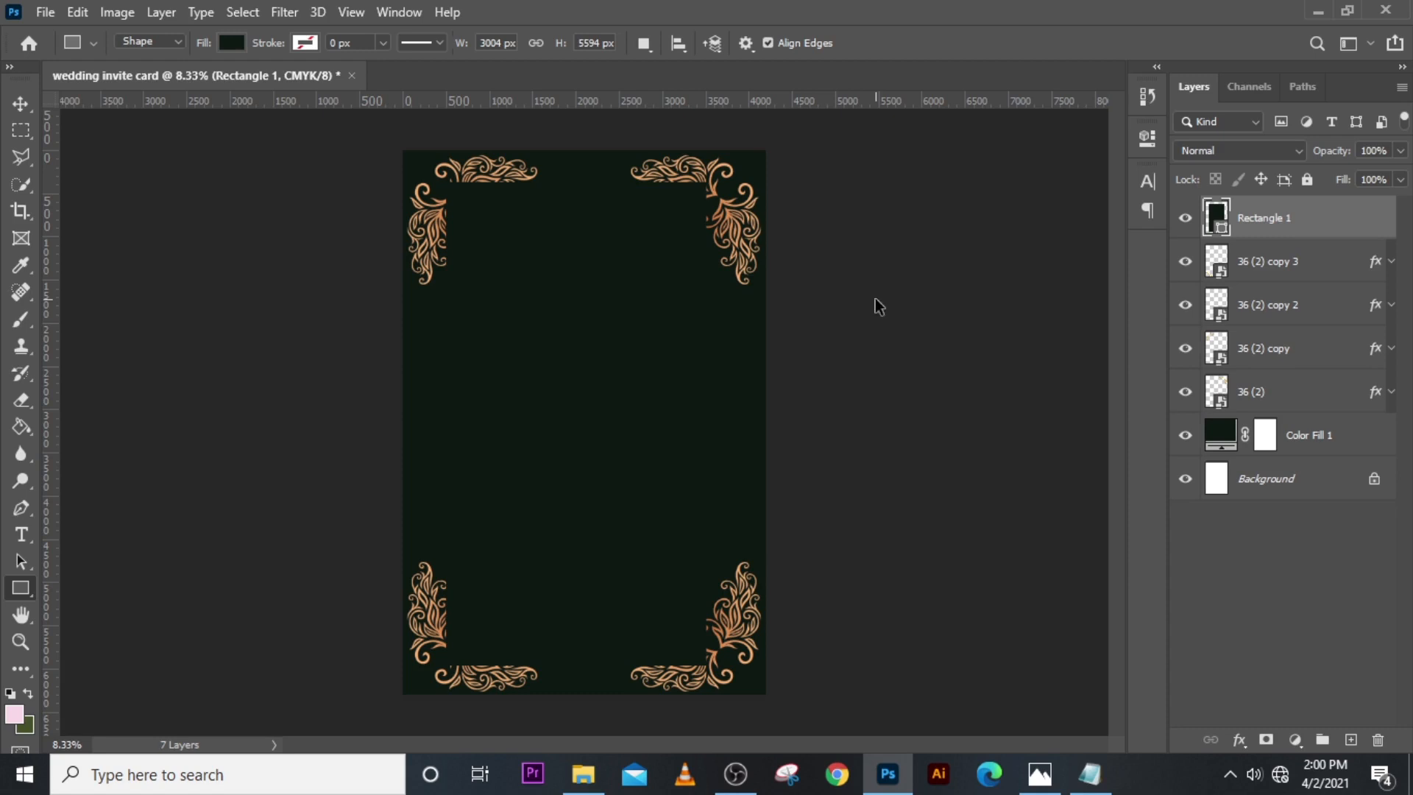
{"action": "key", "text": "ctrl+t"}
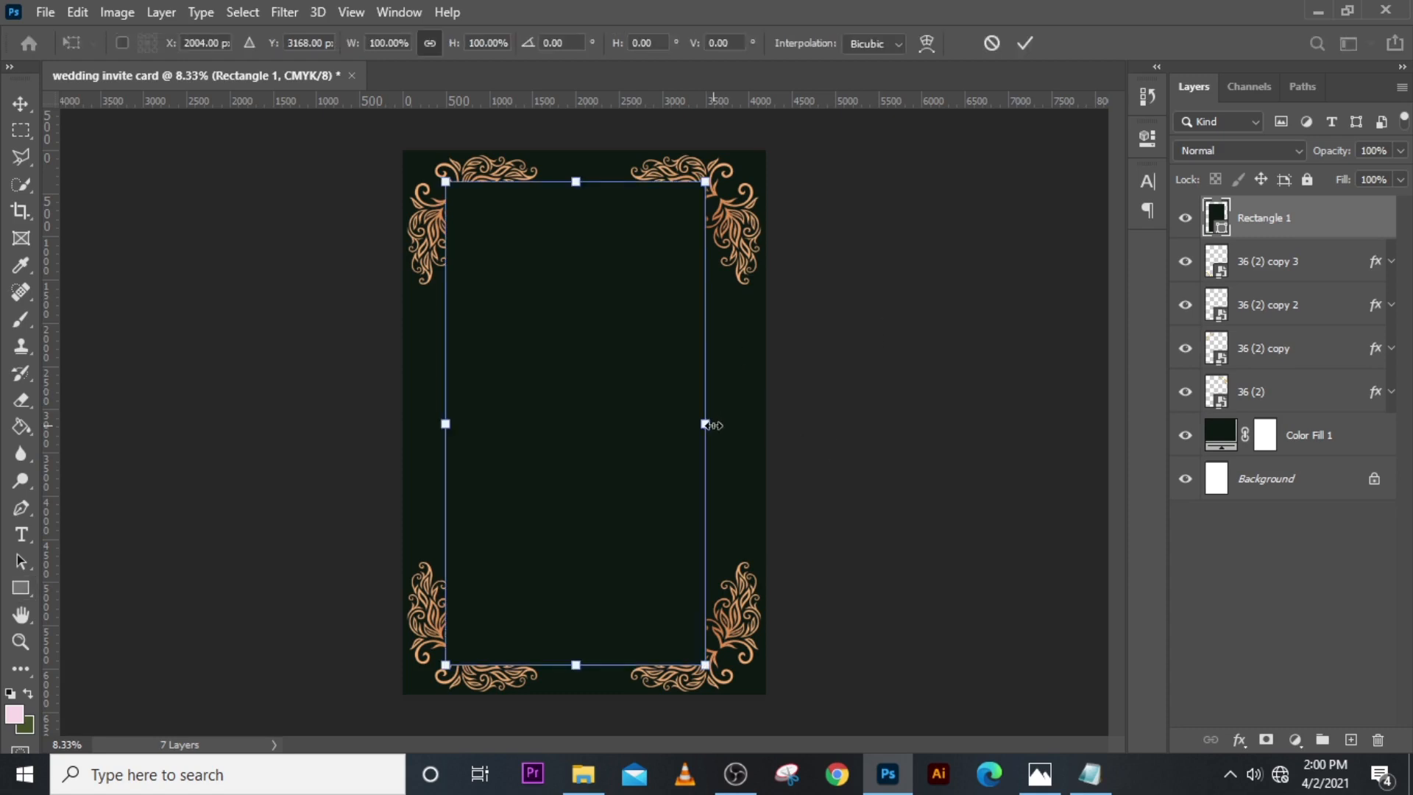
{"action": "mouse_move", "coordinate": [715, 425]}
{"action": "left_mouse_down"}
{"action": "mouse_move", "coordinate": [751, 421]}
{"action": "mouse_move", "coordinate": [722, 422]}
{"action": "left_mouse_up"}
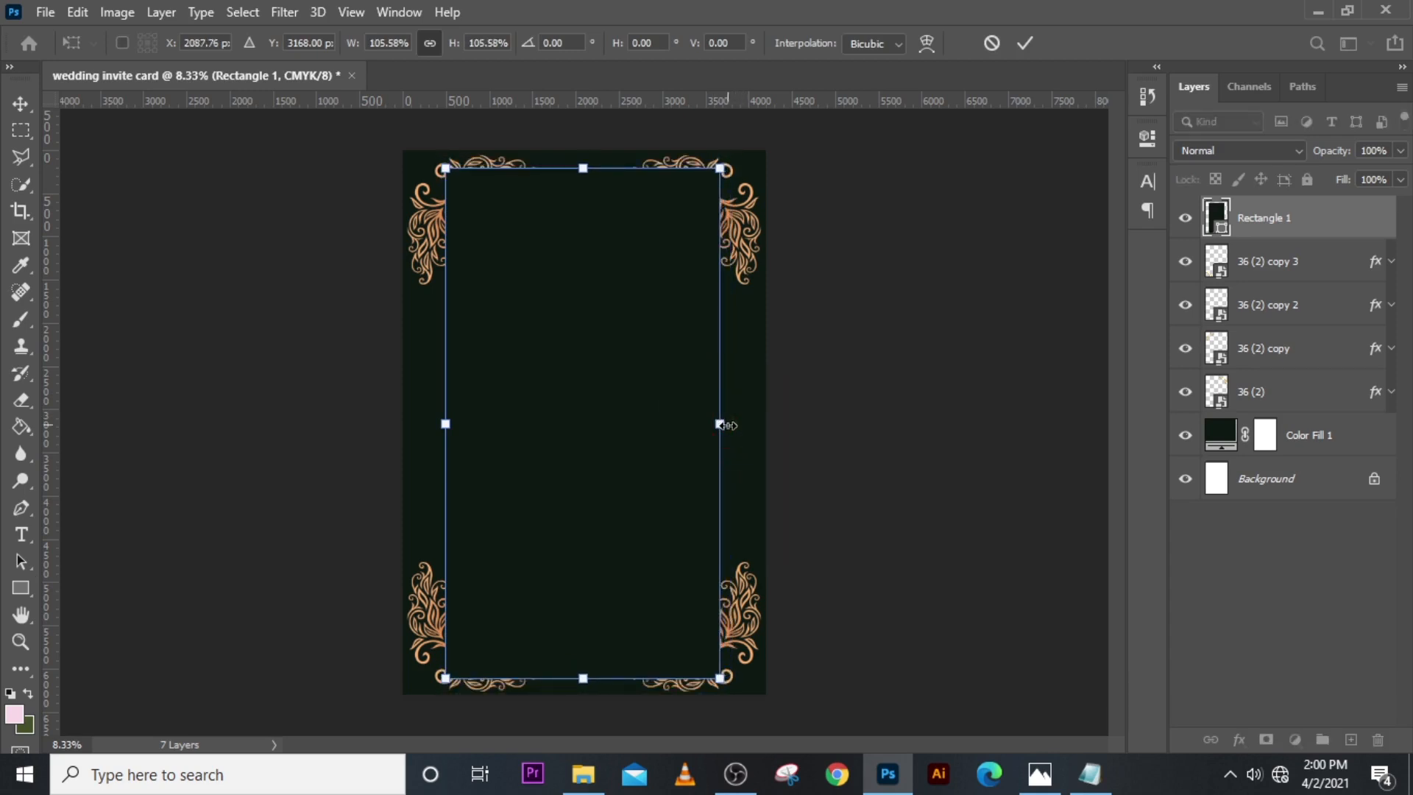
{"action": "key", "text": "ctrl+z"}
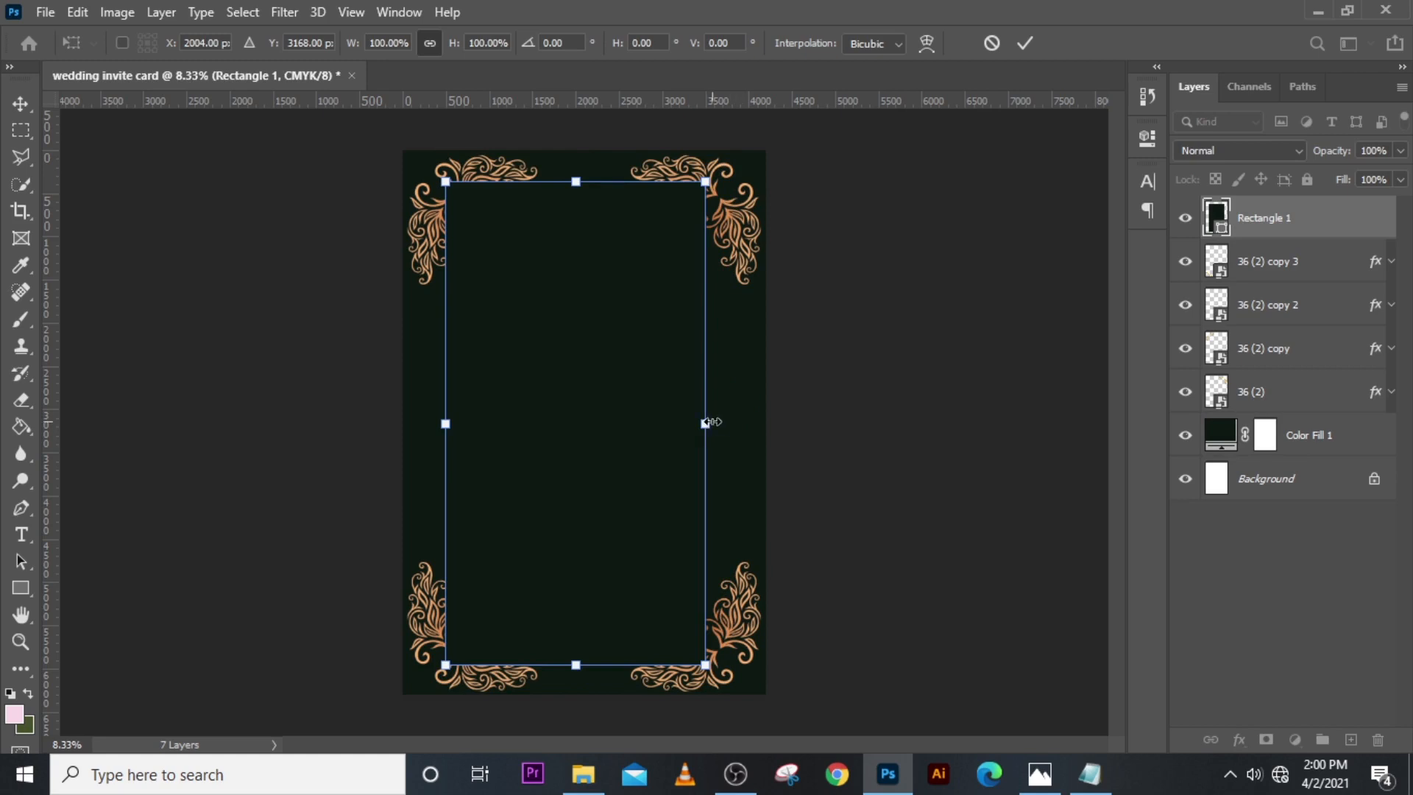
{"action": "left_click_drag", "start_coordinate": [707, 426], "coordinate": [731, 424]}
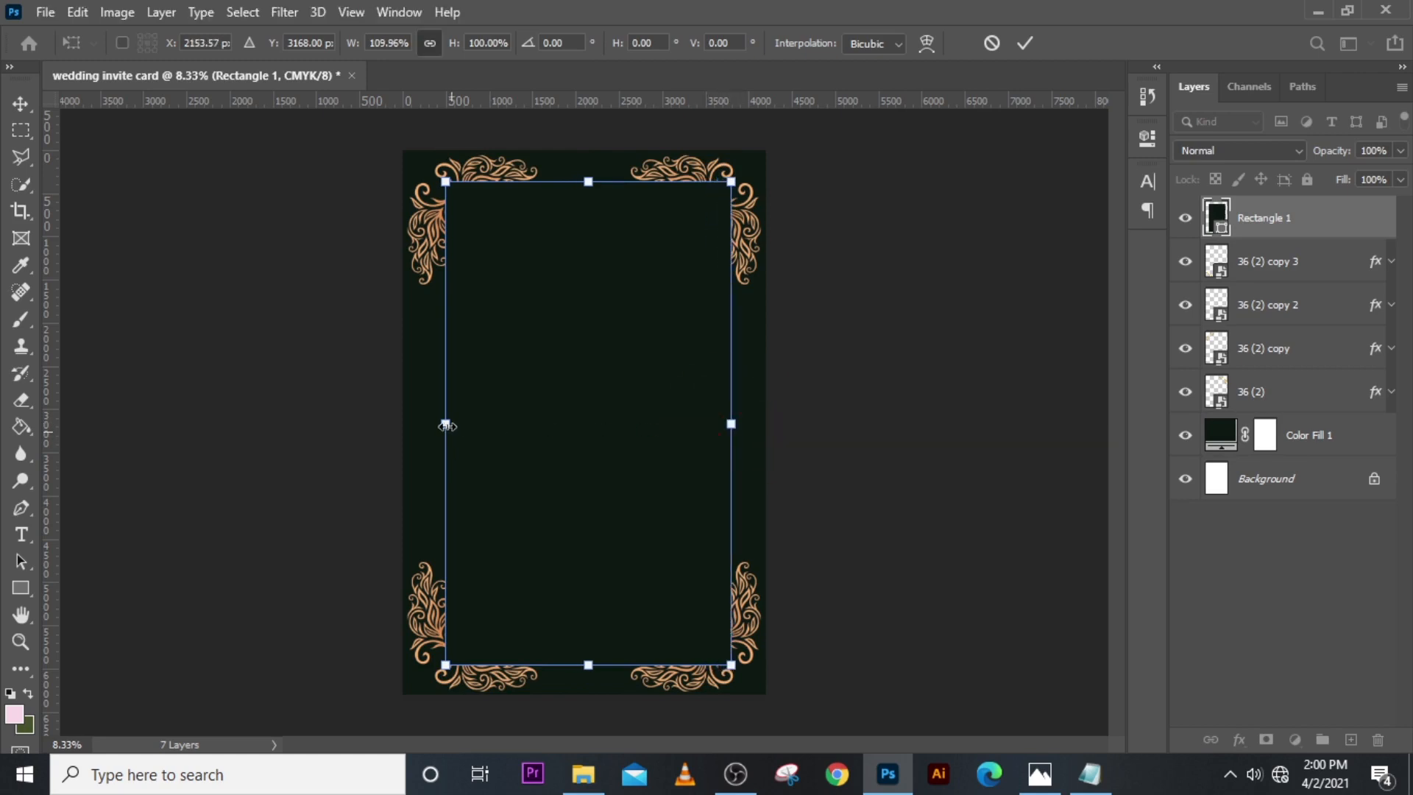
{"action": "left_click_drag", "start_coordinate": [446, 425], "coordinate": [432, 425]}
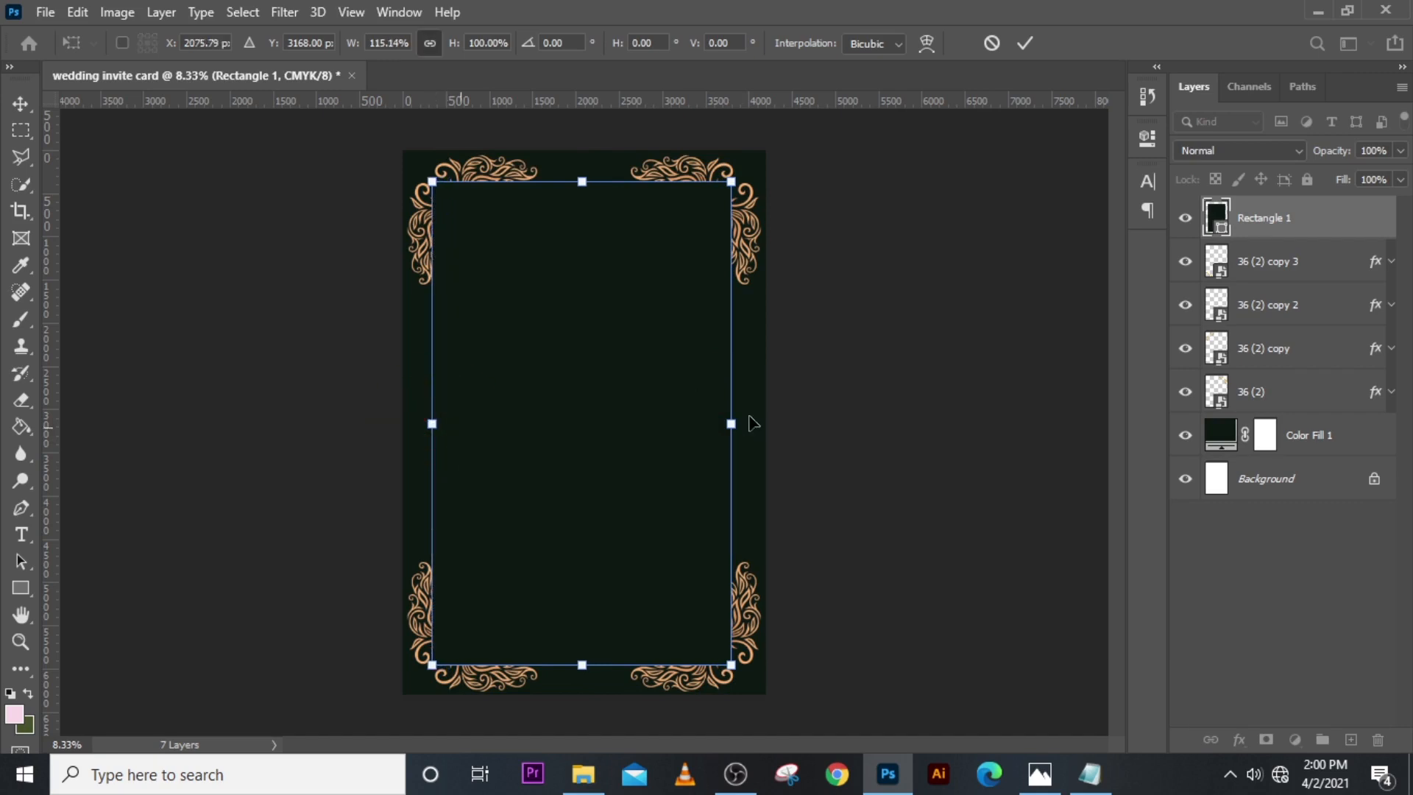
Step: Center the widened rectangle on the middle vertical guide at X 2087.79 px, apply the transform and hide the guides again
{"action": "key", "text": "ctrl+semicolon"}
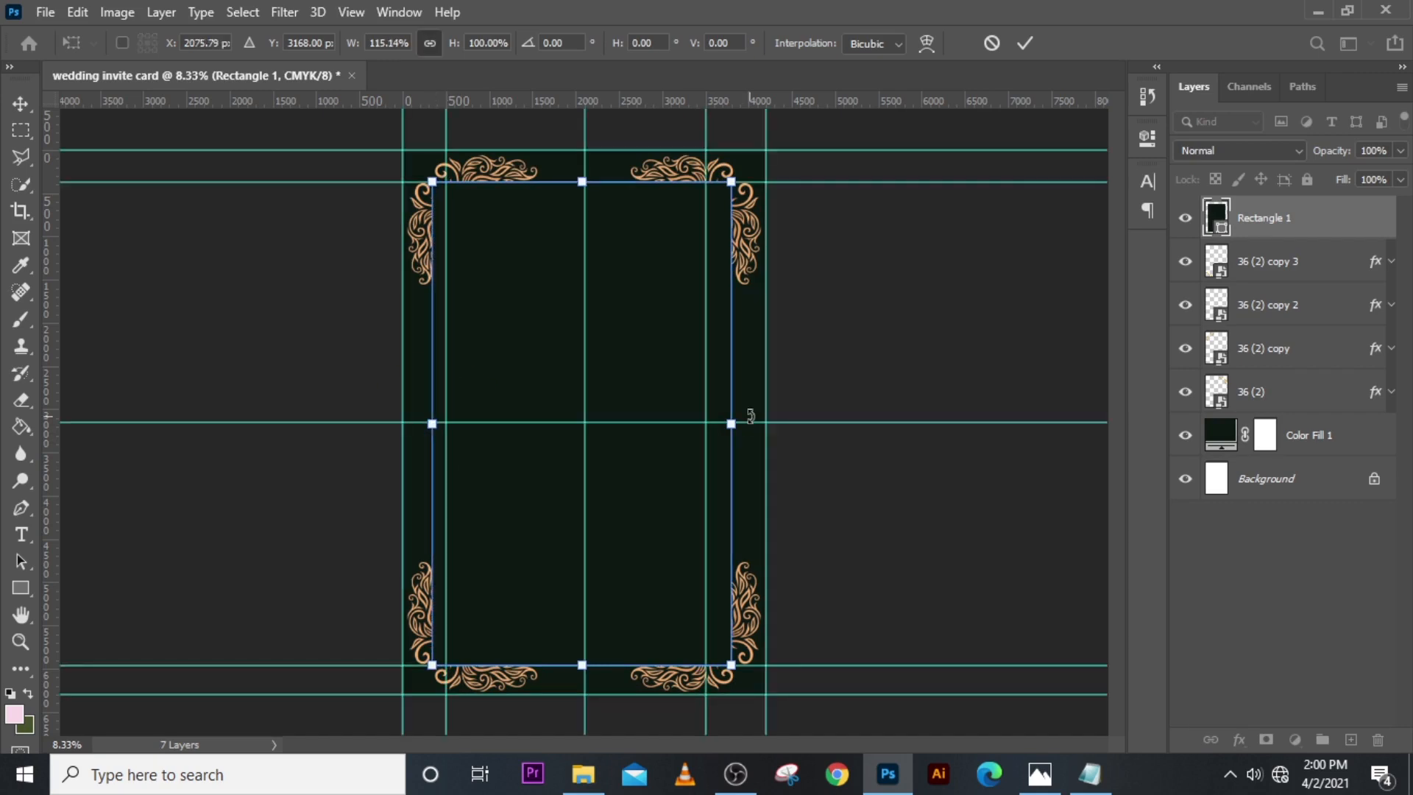
{"action": "key", "text": "ctrl+plus"}
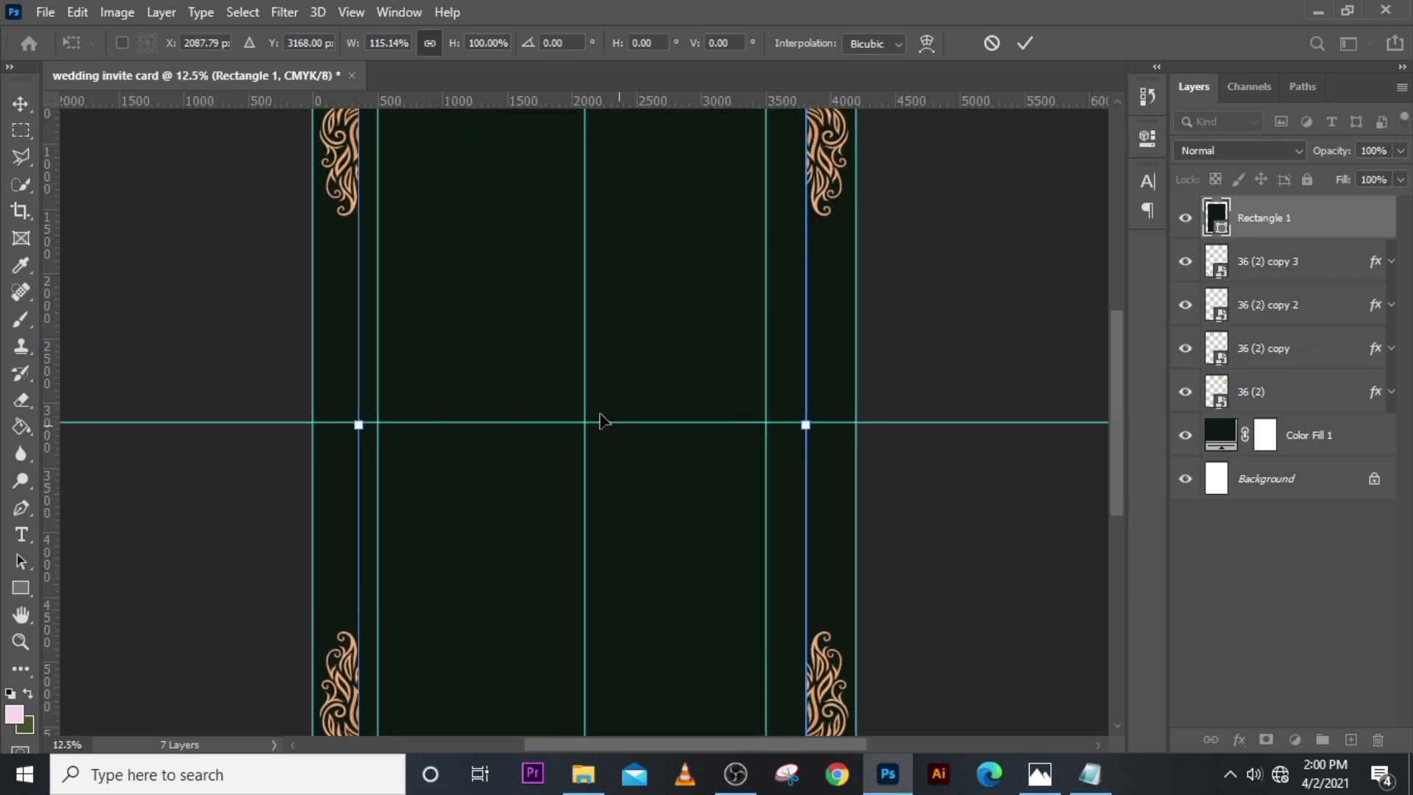
{"action": "scroll", "coordinate": [600, 419], "scroll_direction": "up", "scroll_amount": 3}
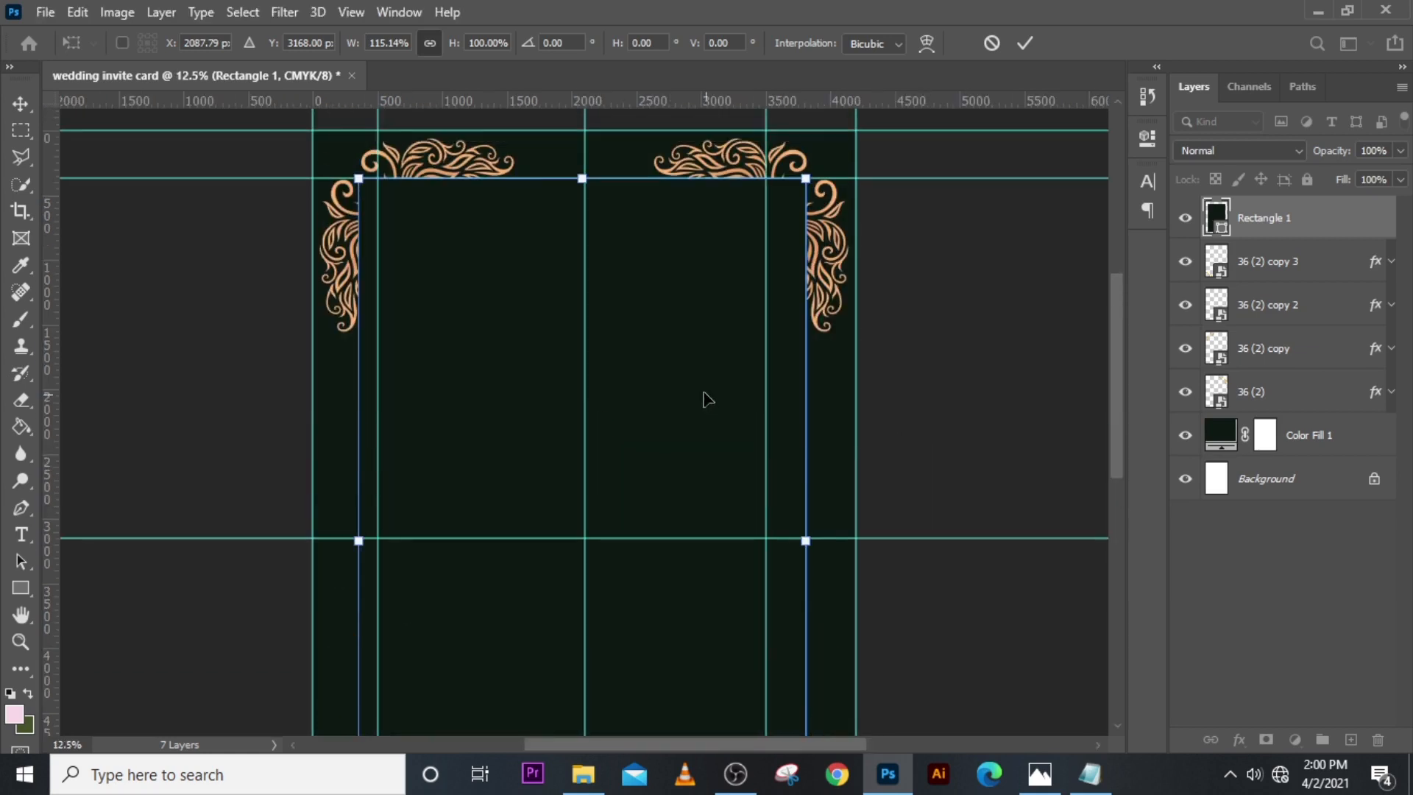
{"action": "scroll", "coordinate": [708, 399], "scroll_direction": "down", "scroll_amount": 6}
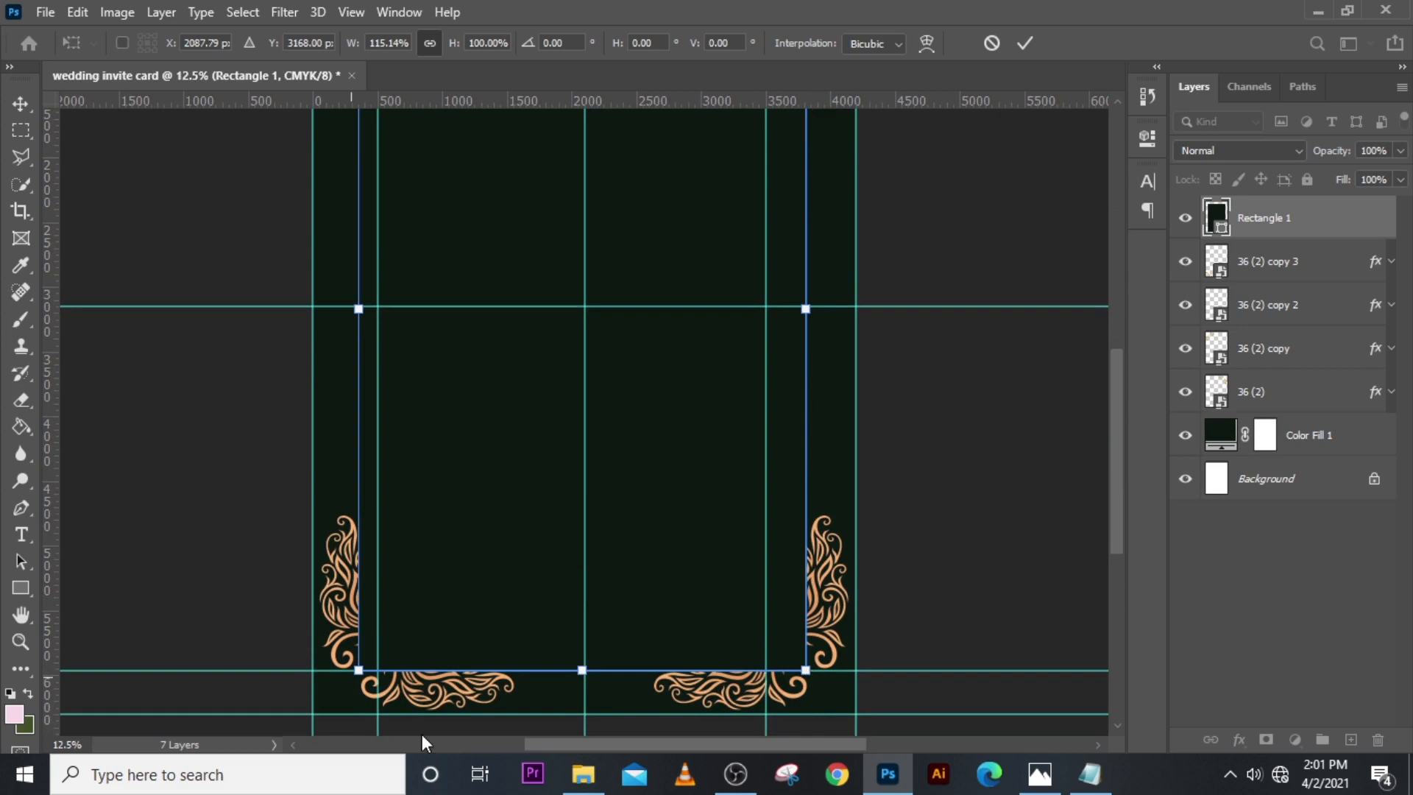
{"action": "scroll", "coordinate": [422, 734], "scroll_direction": "up", "scroll_amount": 6}
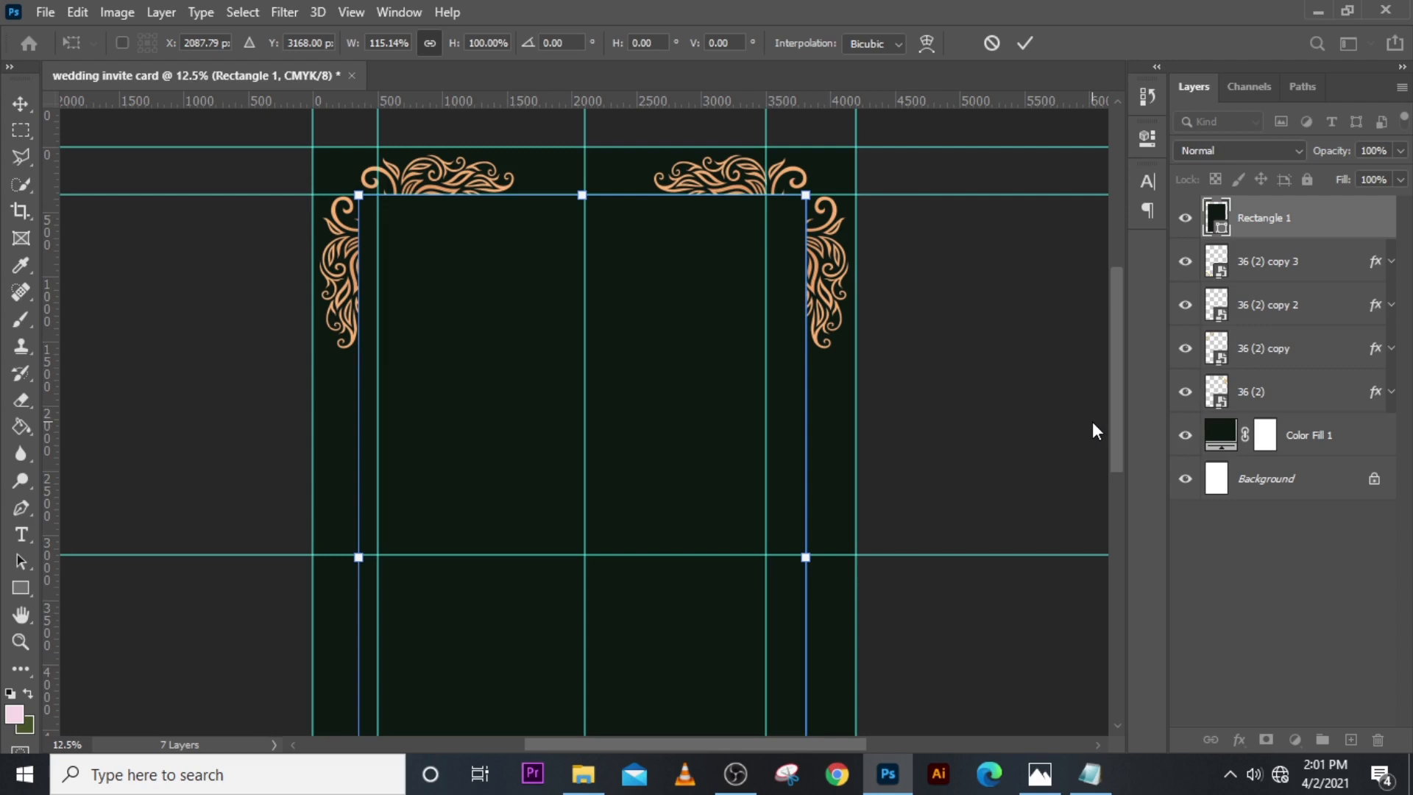
{"action": "key", "text": "Return"}
{"action": "key", "text": "ctrl+semicolon"}
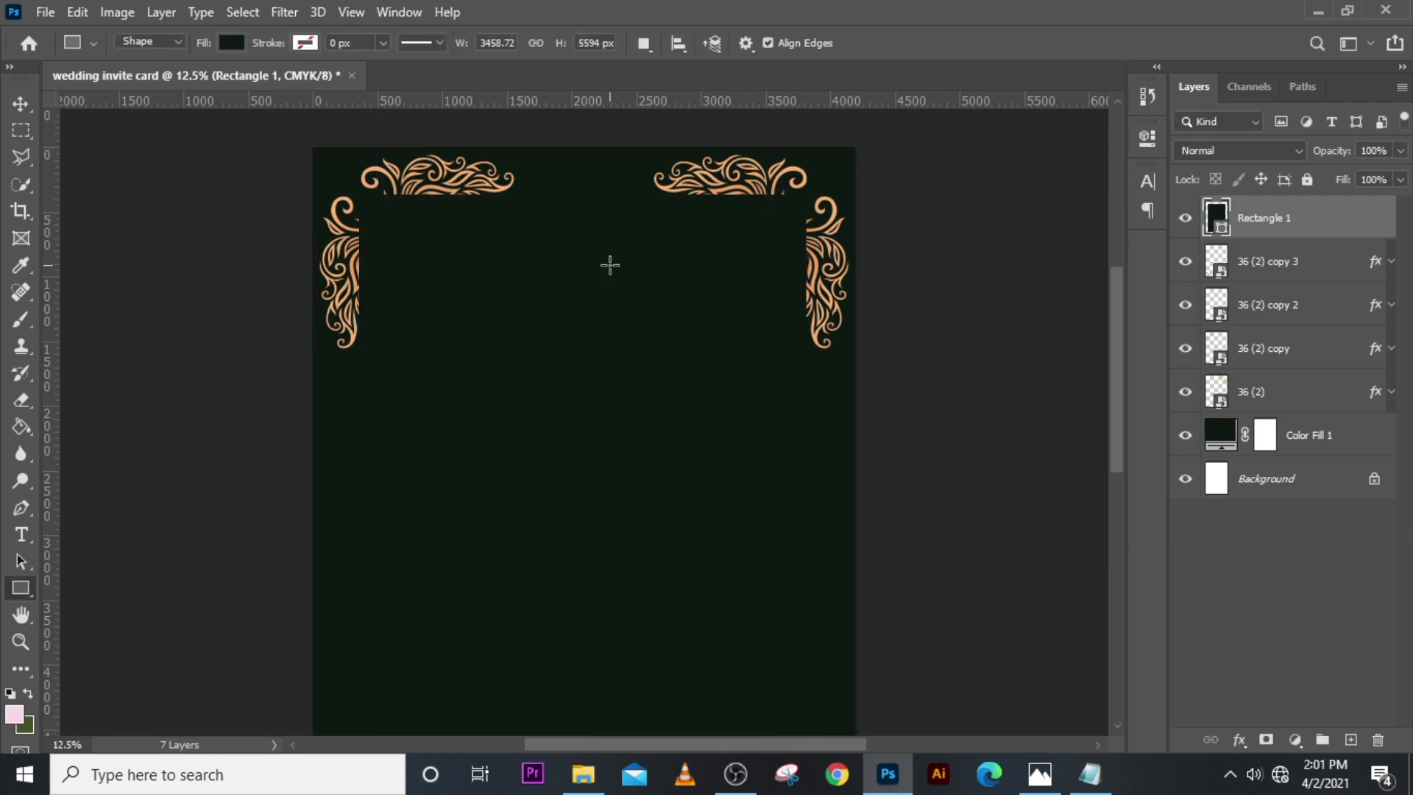
Step: Add a black Multiply drop shadow to the rectangle with 75% opacity, 90° angle and 0 px distance
{"action": "scroll", "coordinate": [666, 302], "scroll_direction": "down", "scroll_amount": 2}
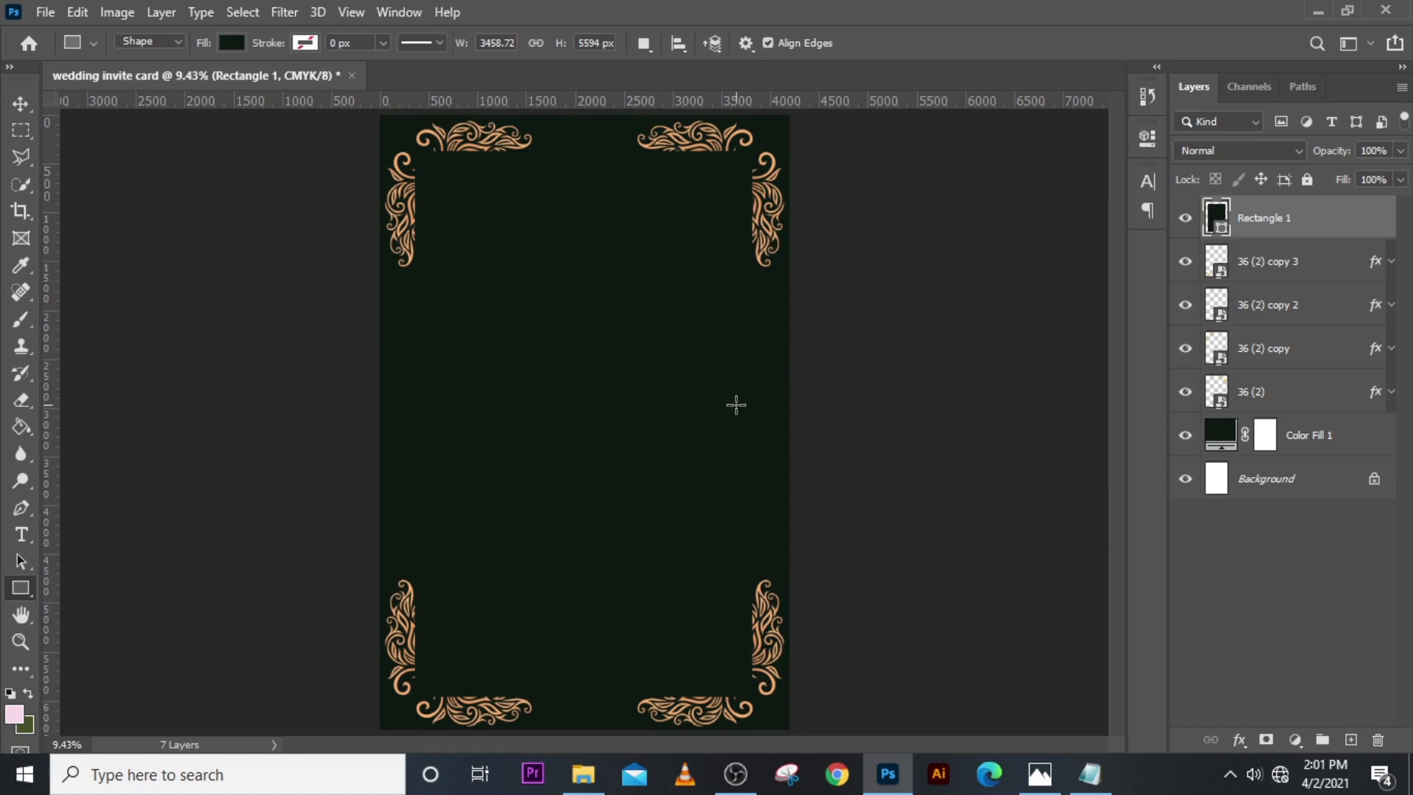
{"action": "left_click", "coordinate": [1376, 237]}
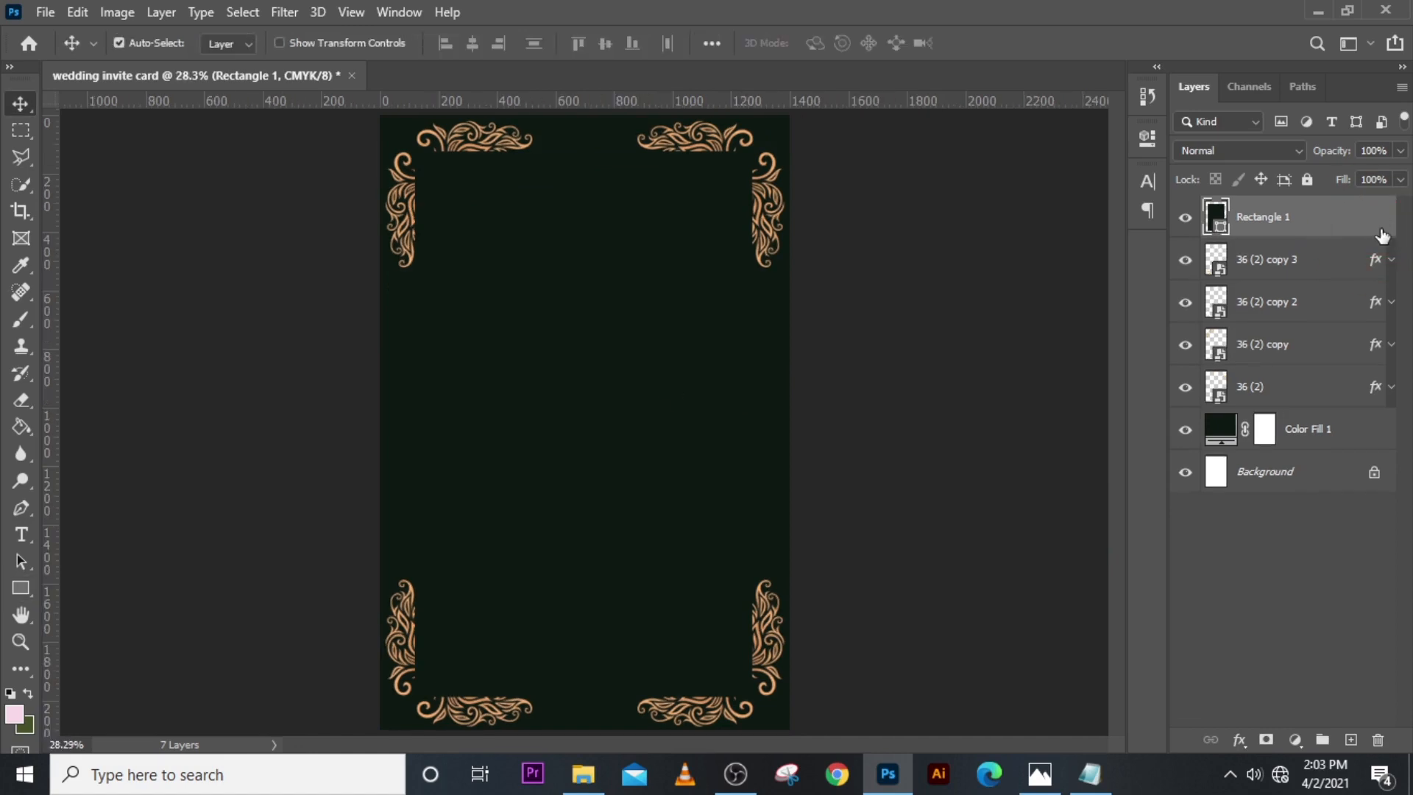
{"action": "double_click", "coordinate": [1382, 235]}
{"action": "left_click_drag", "start_coordinate": [934, 248], "coordinate": [966, 173]}
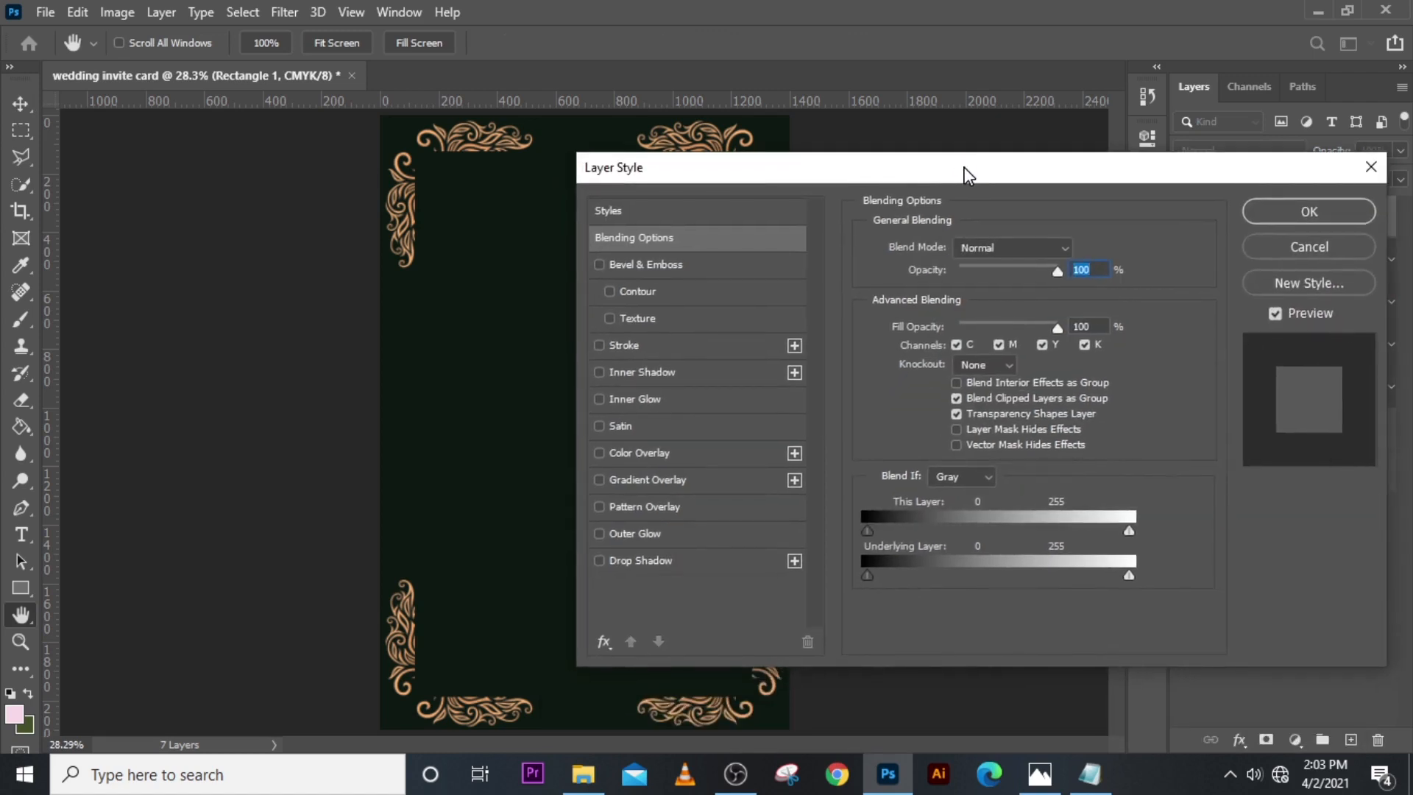
{"action": "left_click", "coordinate": [594, 561]}
{"action": "left_click", "coordinate": [636, 563]}
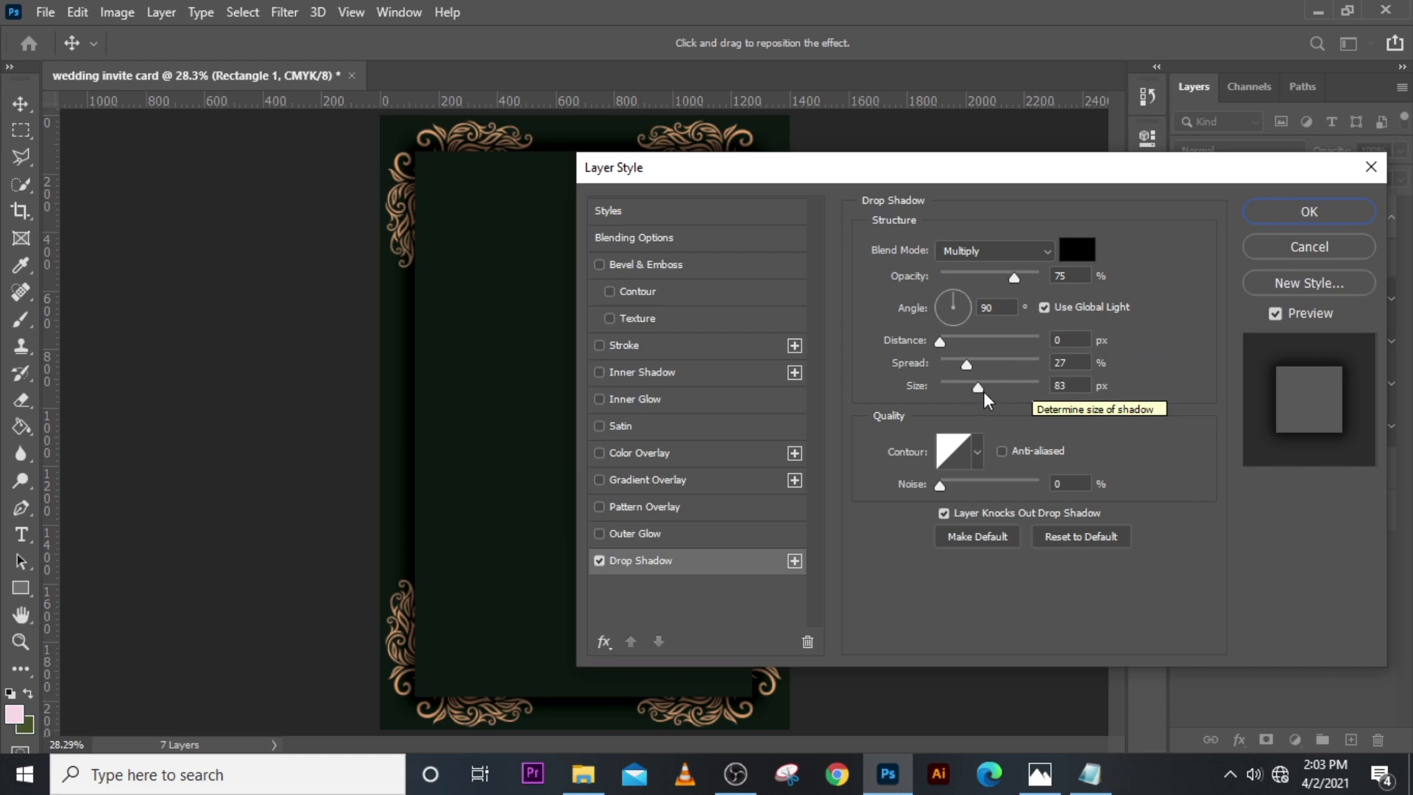
Step: Try drop shadow sizes of 122 px and 80 px on the rectangle
{"action": "left_click", "coordinate": [1029, 390]}
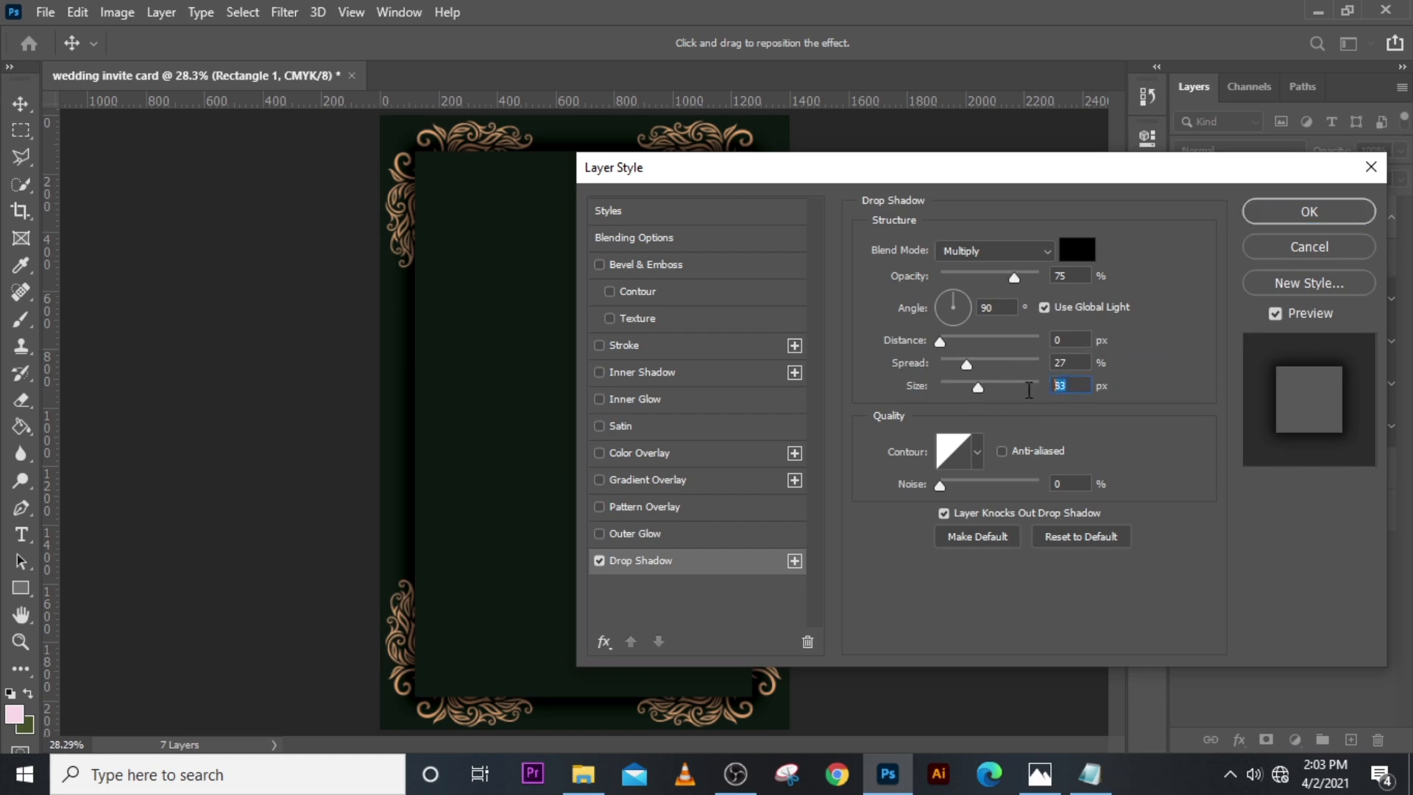
{"action": "type", "text": "12"}
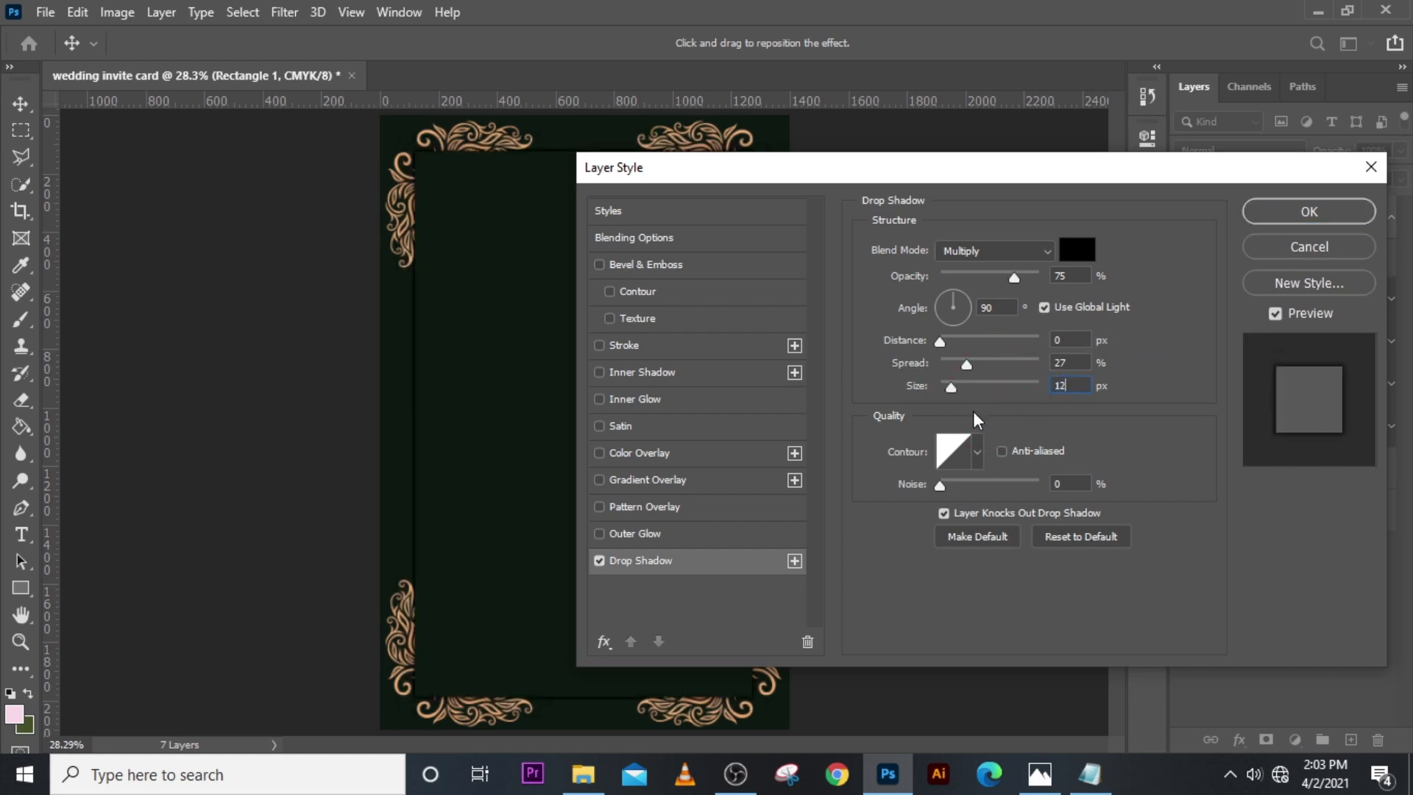
{"action": "type", "text": "2"}
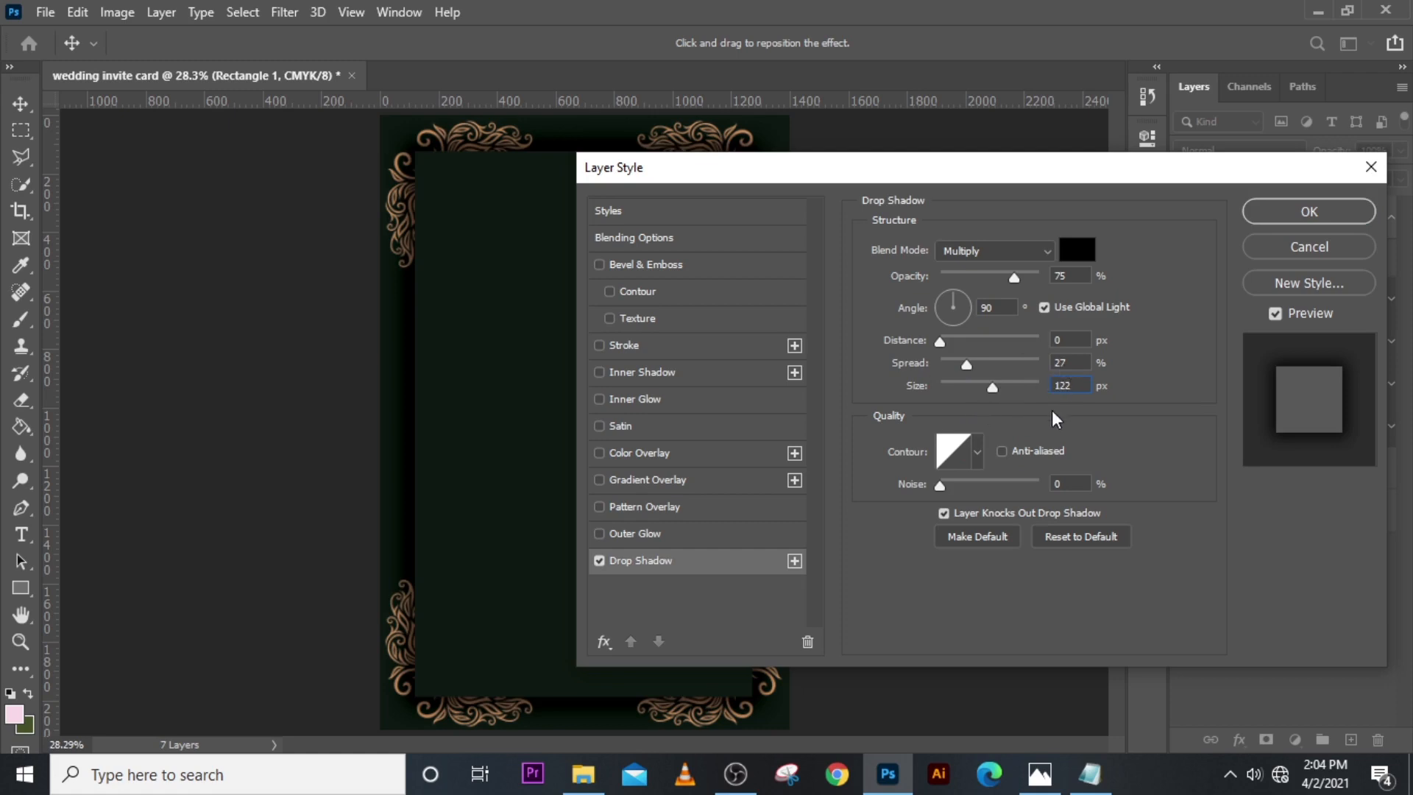
{"action": "left_click_drag", "start_coordinate": [1075, 388], "coordinate": [1040, 390]}
{"action": "type", "text": "80"}
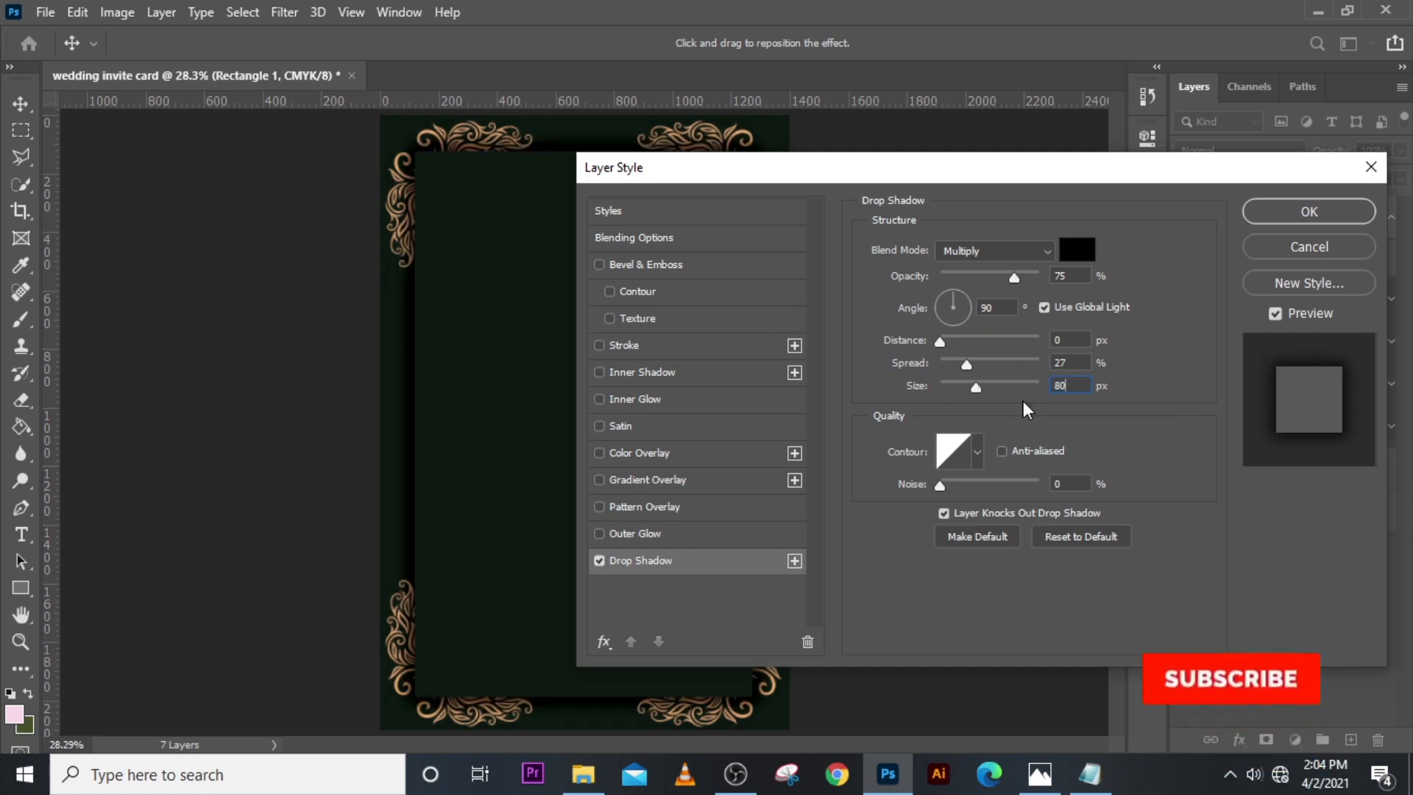
Step: Set the rectangle's drop shadow to 0% spread and 109 px size, and apply the layer style
{"action": "left_click", "coordinate": [968, 363]}
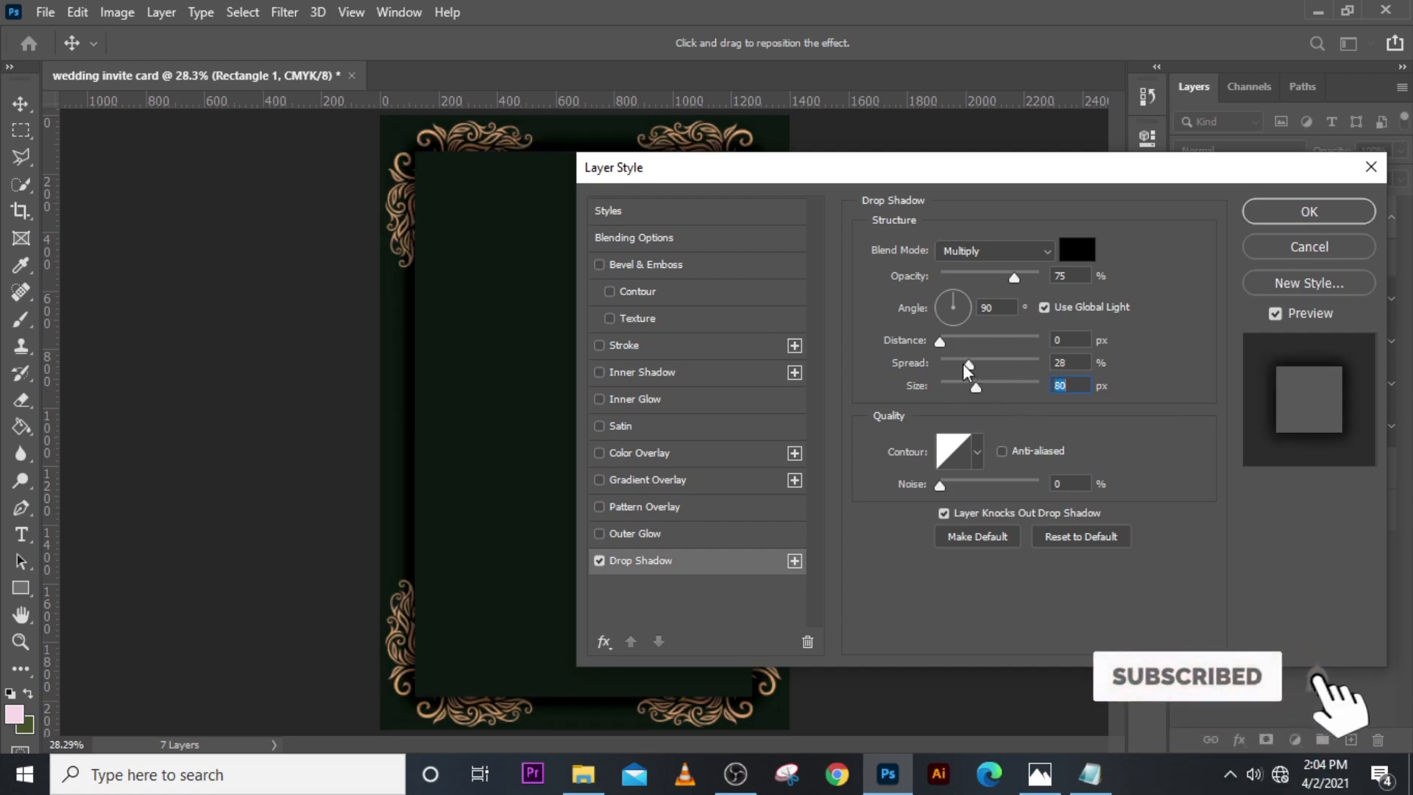
{"action": "left_click_drag", "start_coordinate": [969, 363], "coordinate": [988, 387]}
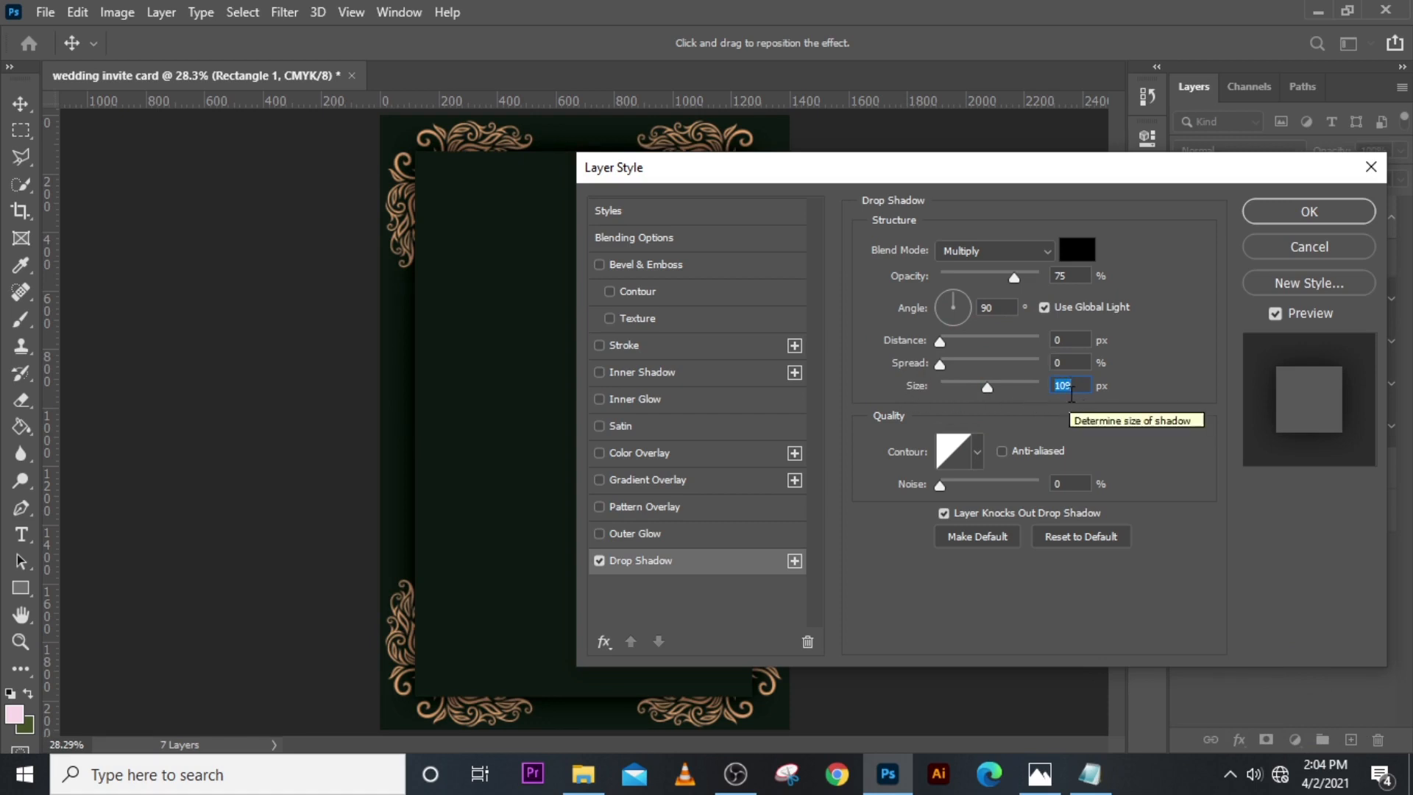
{"action": "left_click", "coordinate": [1309, 212]}
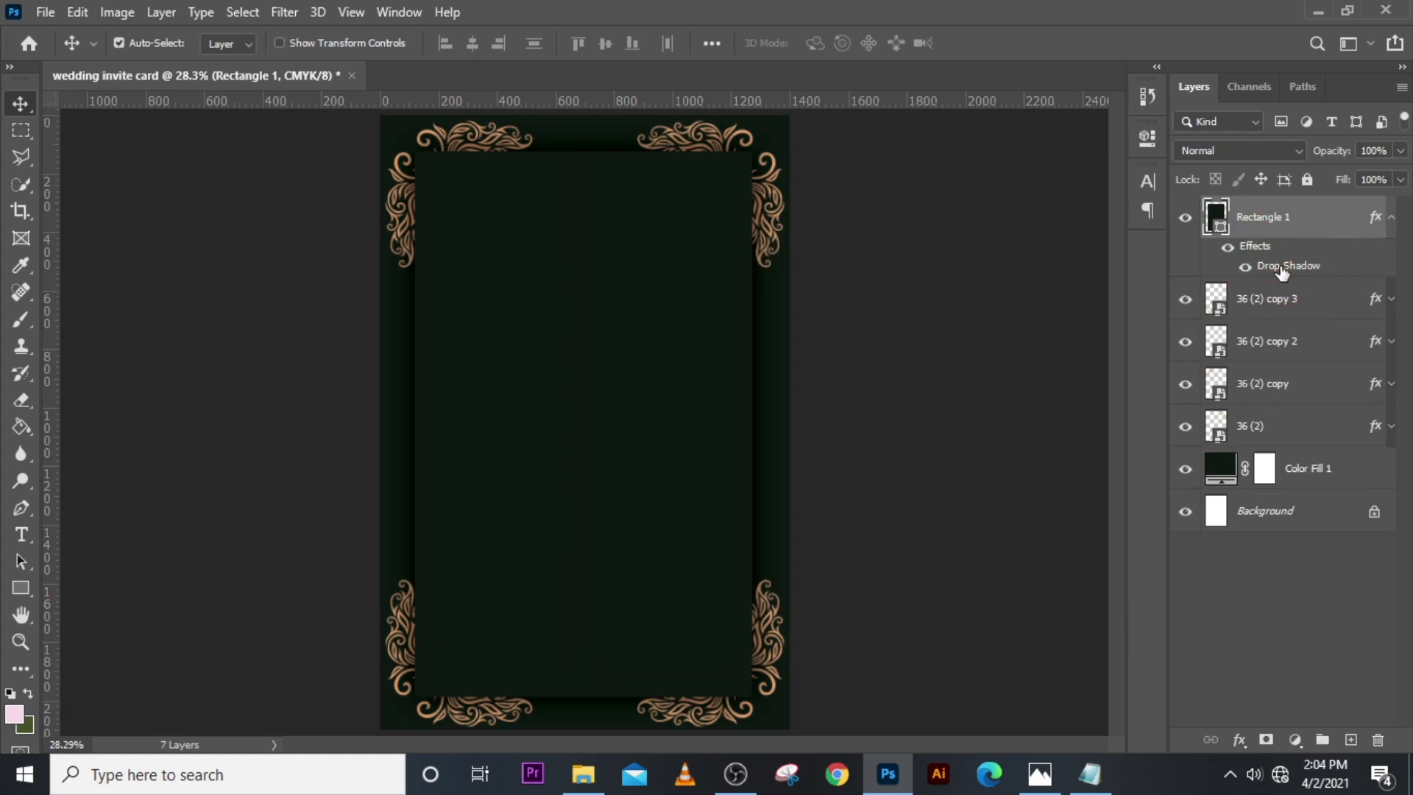
Step: Lower the opacity of the central rectangle's drop shadow to soften it and apply the layer style
{"action": "double_click", "coordinate": [1281, 265]}
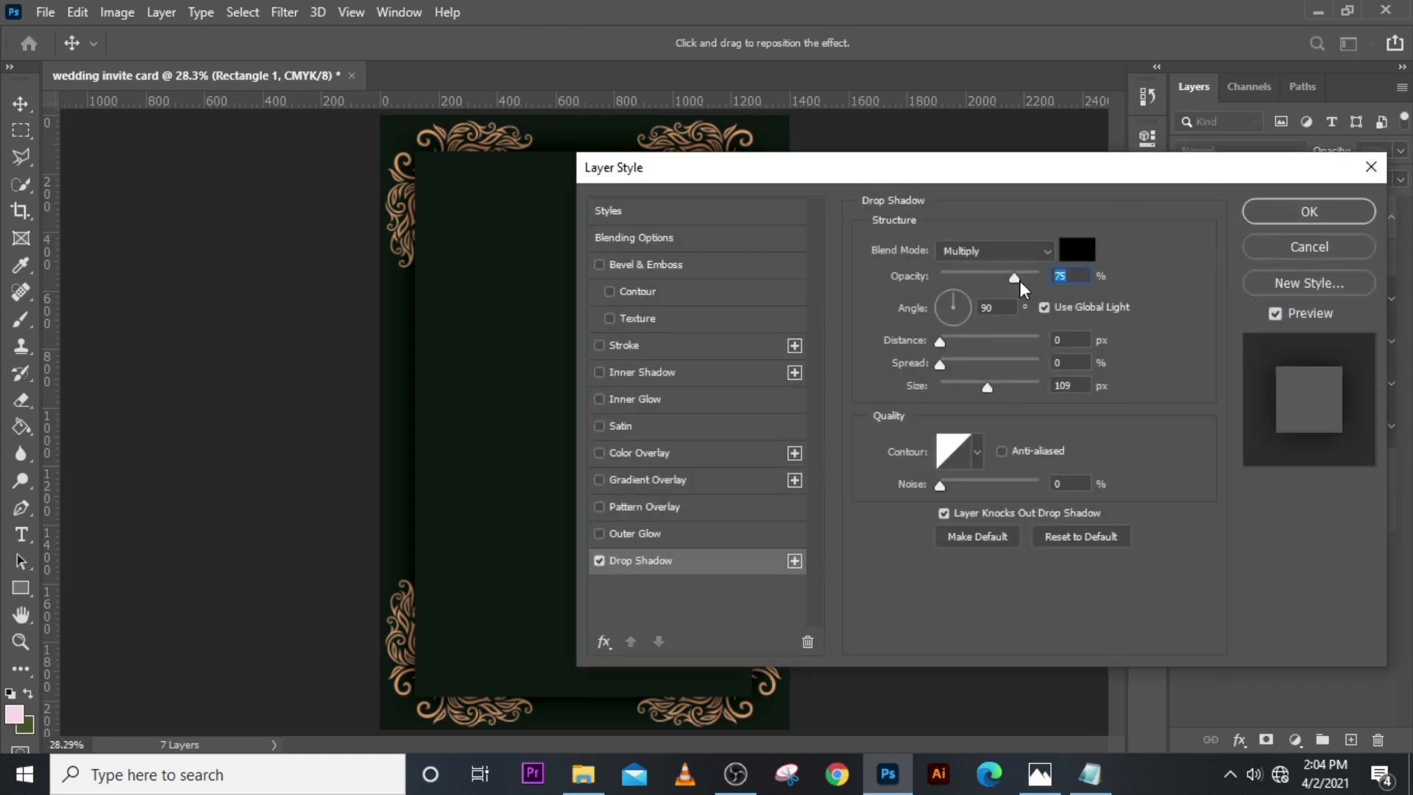
{"action": "left_click_drag", "start_coordinate": [1014, 278], "coordinate": [992, 288]}
{"action": "left_click", "coordinate": [1299, 213]}
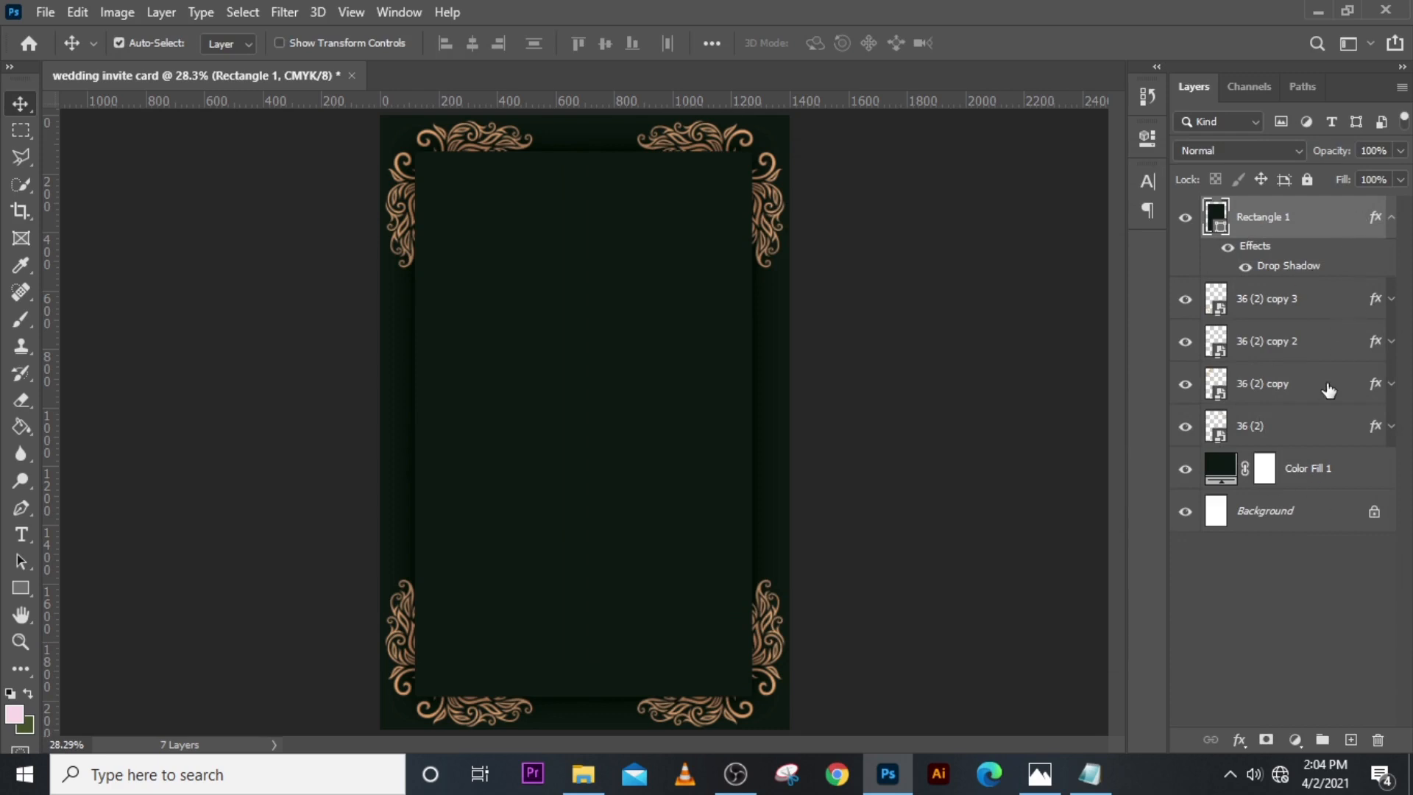
Step: Group all layers from Rectangle 1 down to Color Fill 1 and name the group BG
{"action": "left_click", "coordinate": [1324, 478]}
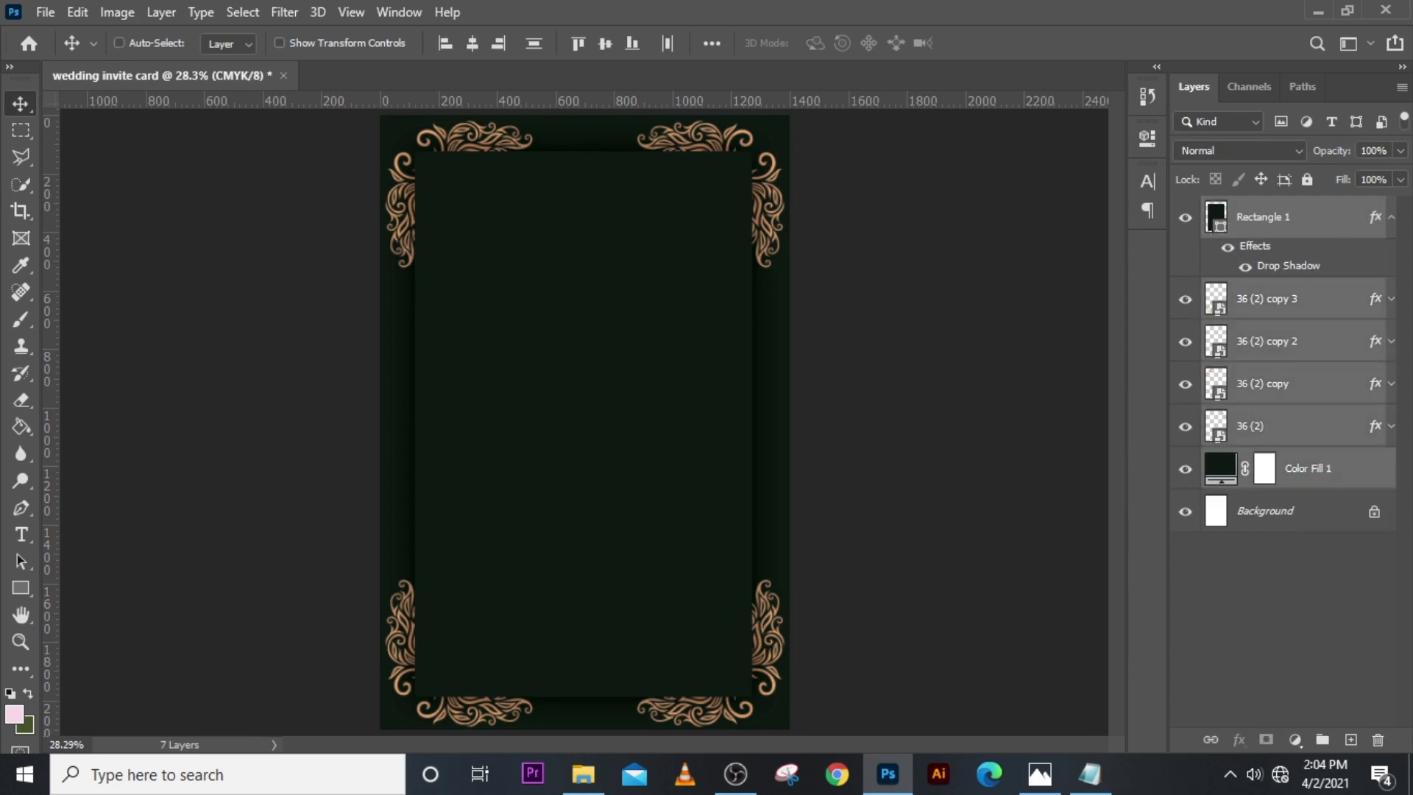
{"action": "key", "text": "ctrl+g"}
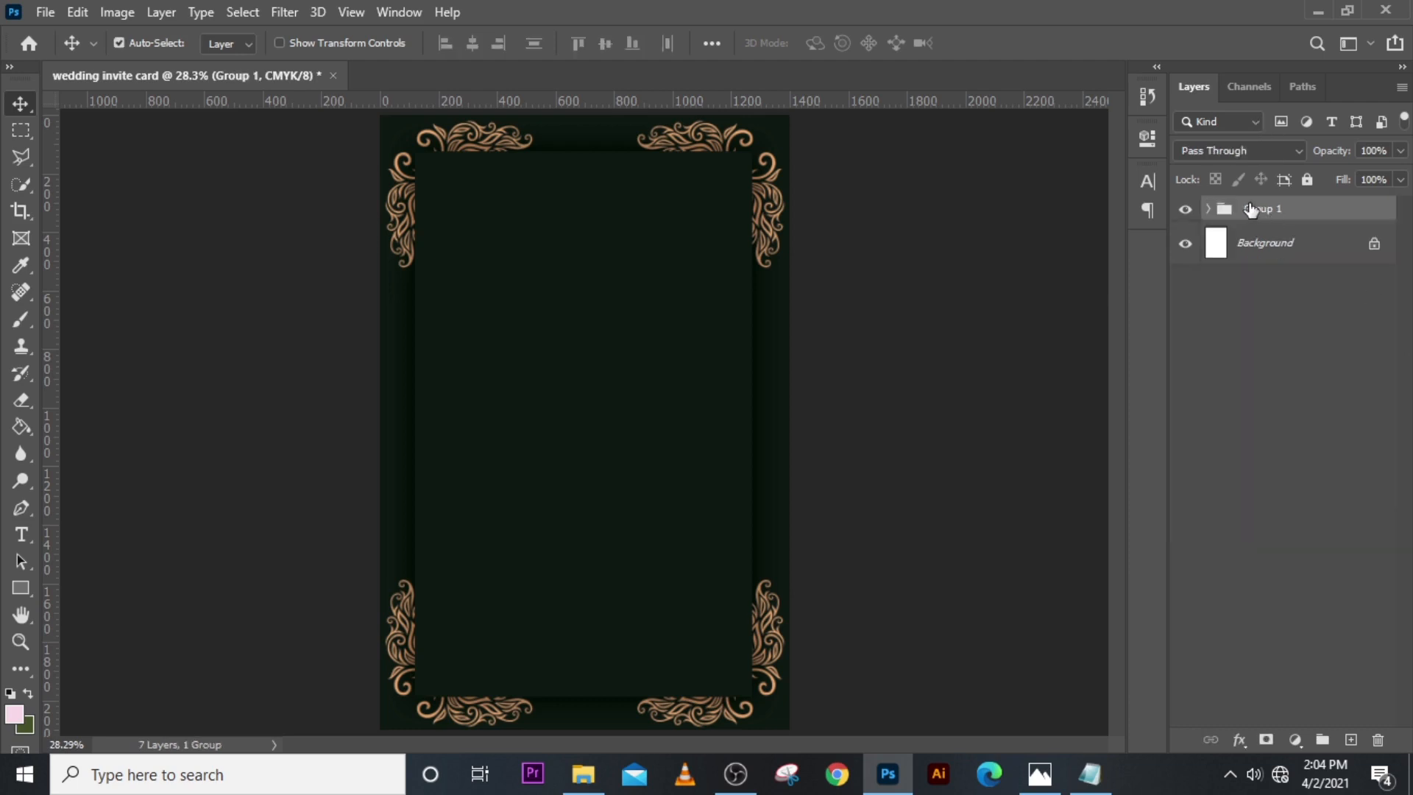
{"action": "double_click", "coordinate": [1260, 207]}
{"action": "type", "text": "BG"}
{"action": "key", "text": "Return"}
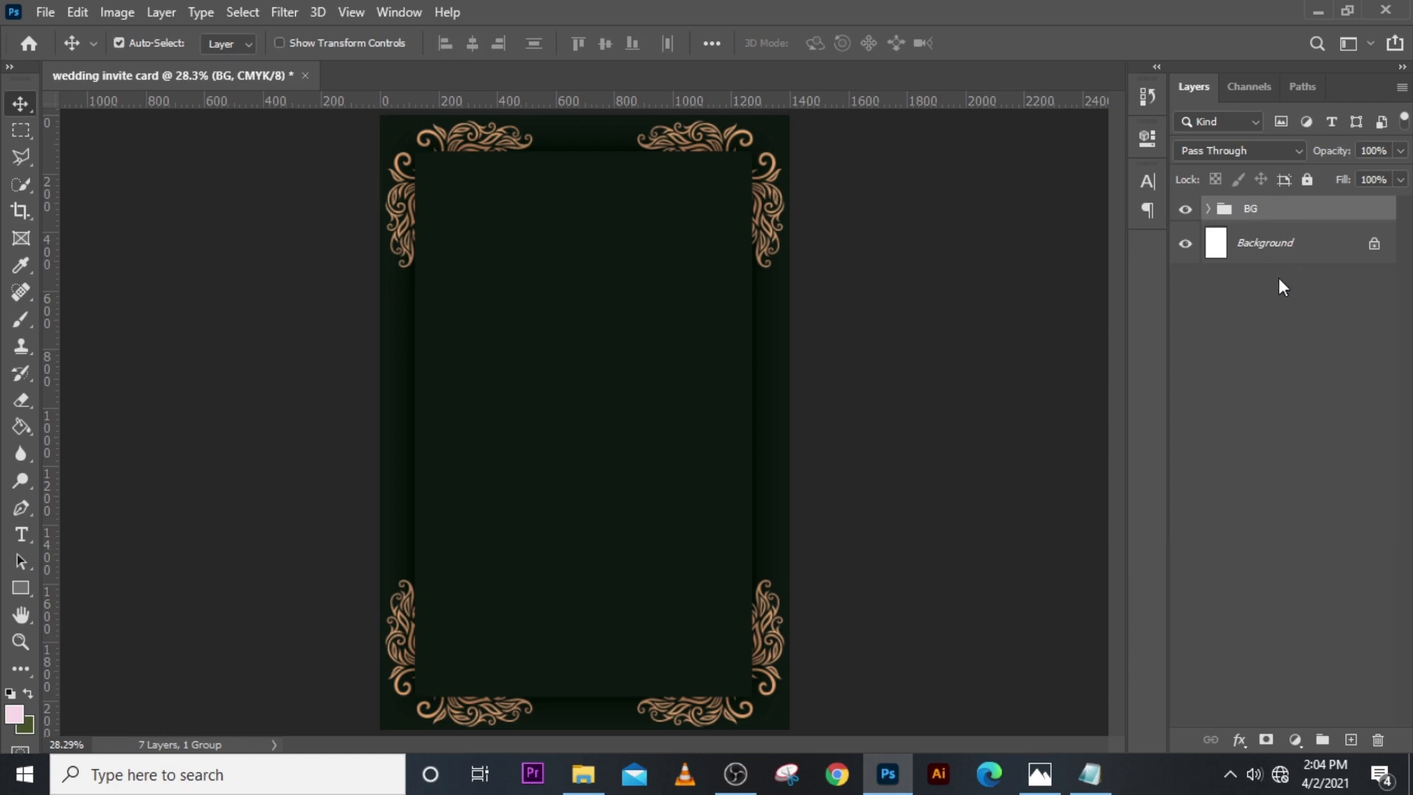
Step: Copy "He has made everything beautiful in His time (Ecclesiastes 3:11)" from Notepad and paste it as new text near the top of the card
{"action": "left_click", "coordinate": [1090, 773]}
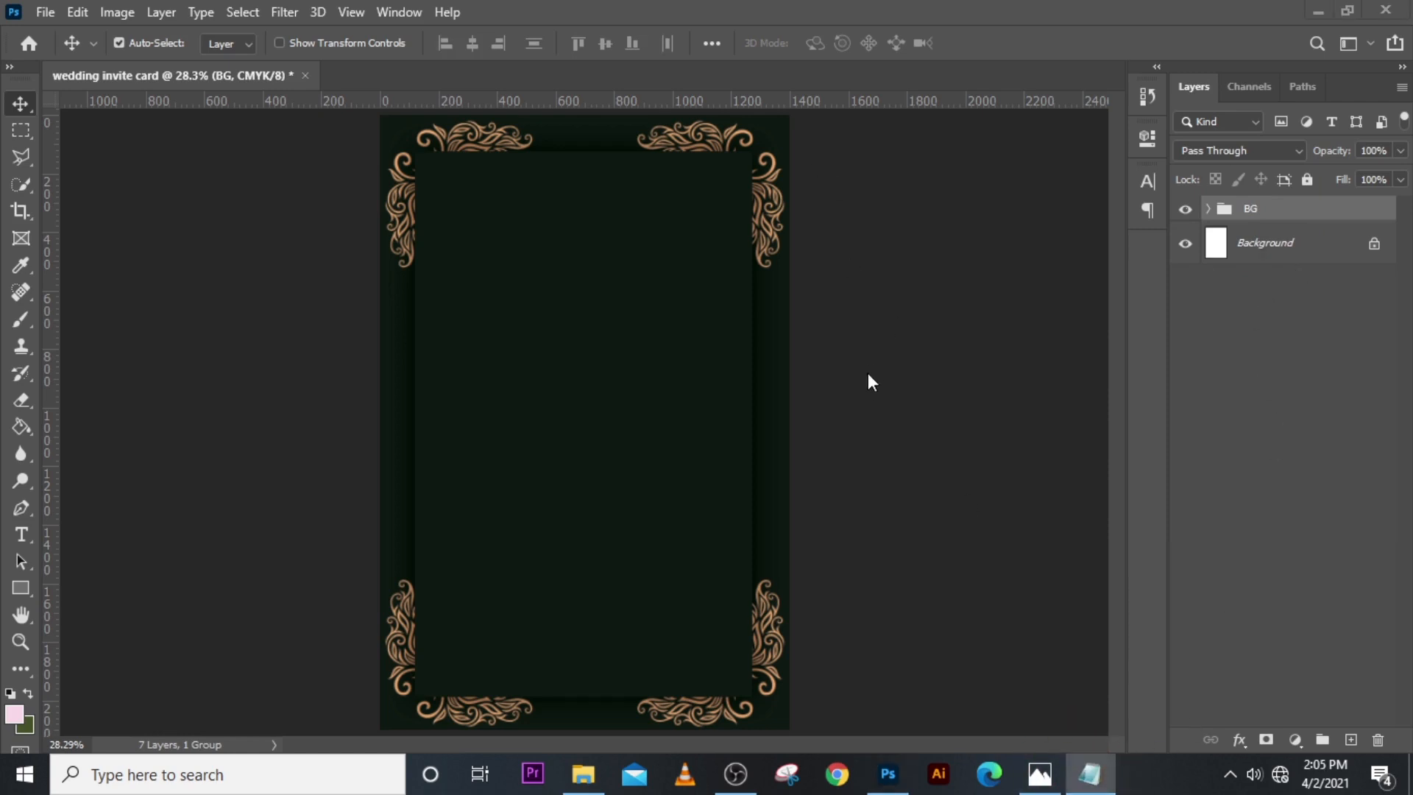
{"action": "left_click_drag", "start_coordinate": [875, 256], "coordinate": [716, 235]}
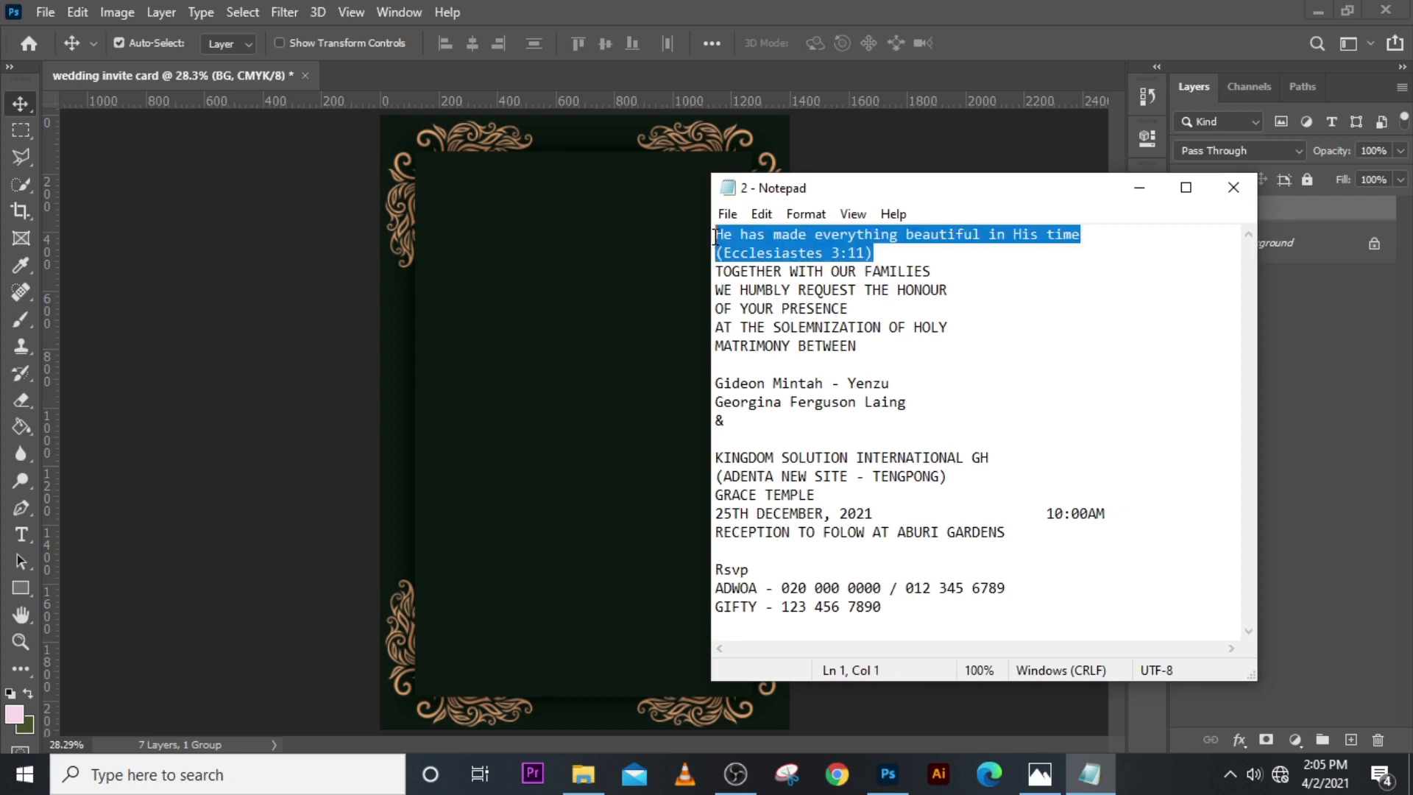
{"action": "left_click", "coordinate": [796, 3]}
{"action": "key", "text": "t"}
{"action": "left_click", "coordinate": [503, 208]}
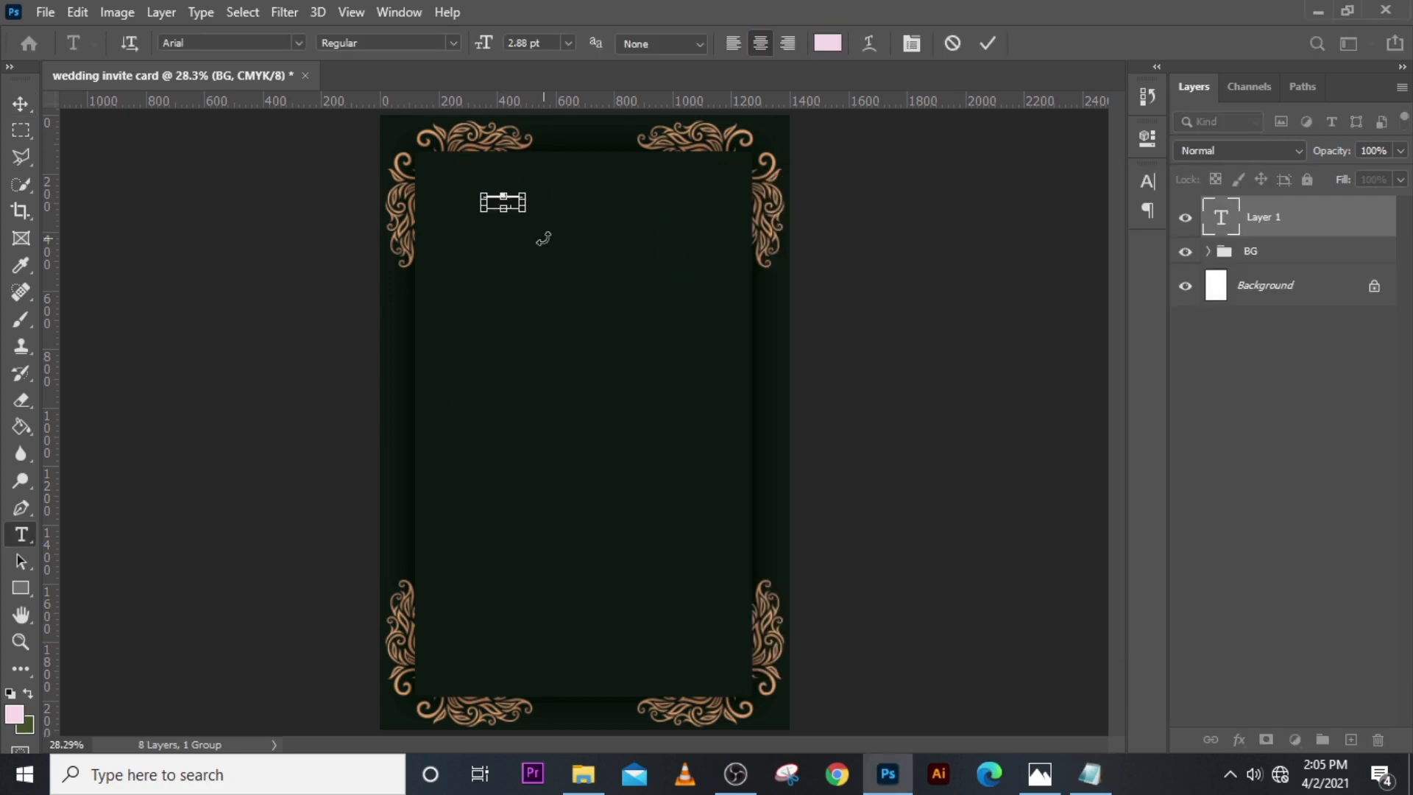
{"action": "left_click", "coordinate": [1218, 212]}
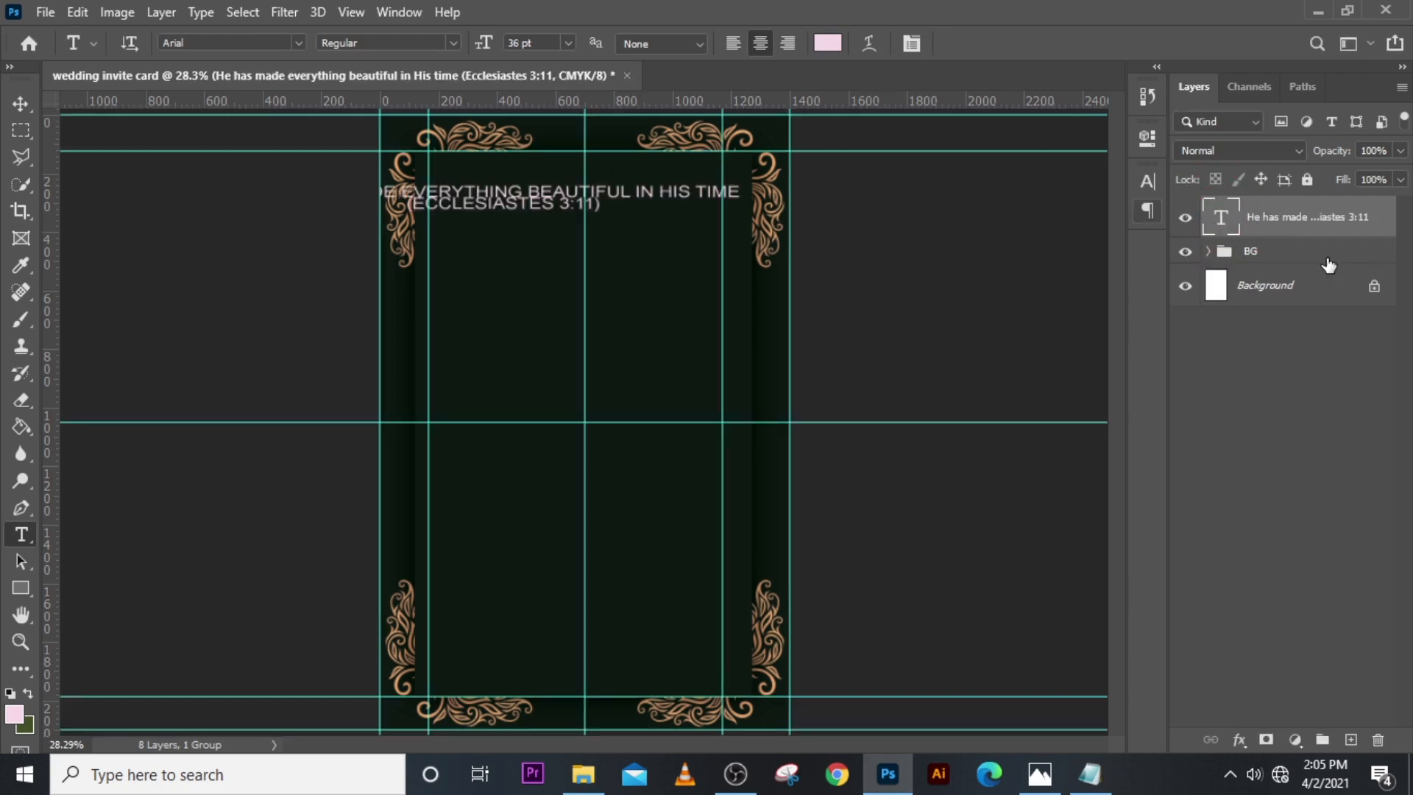
Step: Center the verse text on the middle vertical guide at X 700 px and scale it to 48.02%
{"action": "key", "text": "ctrl+t"}
{"action": "key", "text": "shift+Right"}
{"action": "key", "text": "shift+Right"}
{"action": "key", "text": "shift+Right"}
{"action": "key", "text": "shift+Right"}
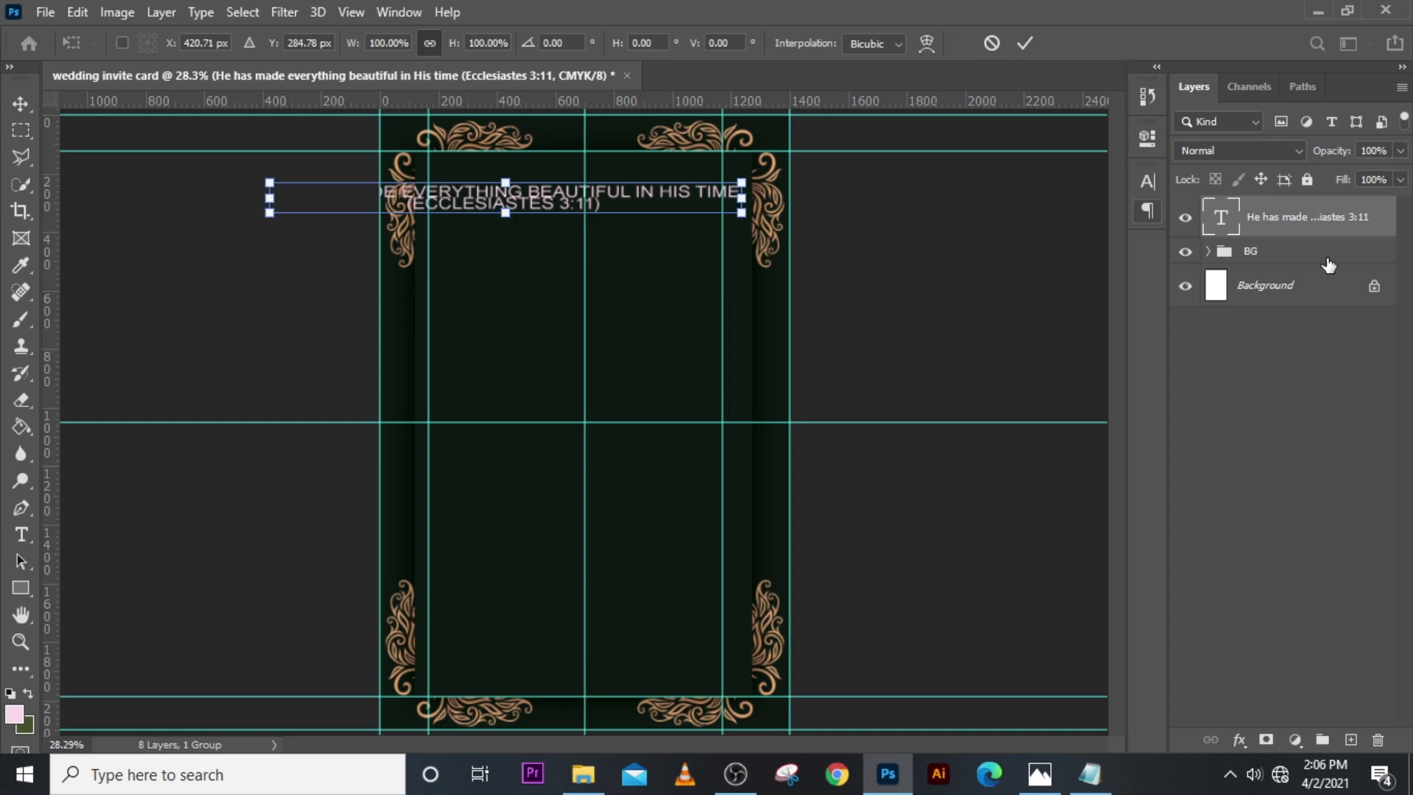
{"action": "key", "text": "shift+Right"}
{"action": "key", "text": "shift+Right"}
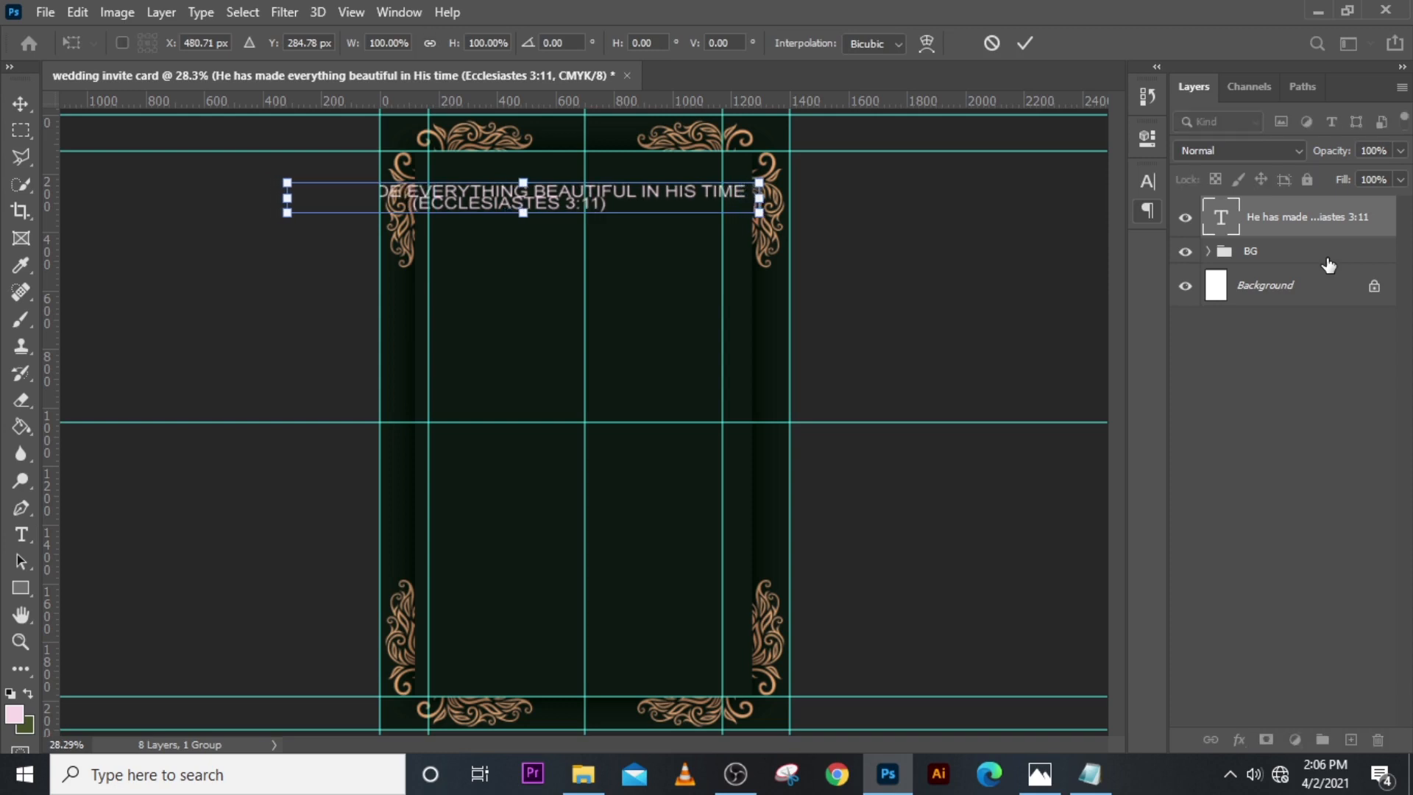
{"action": "key", "text": "ctrl+plus"}
{"action": "key", "text": "shift+Right"}
{"action": "key", "text": "ctrl+plus"}
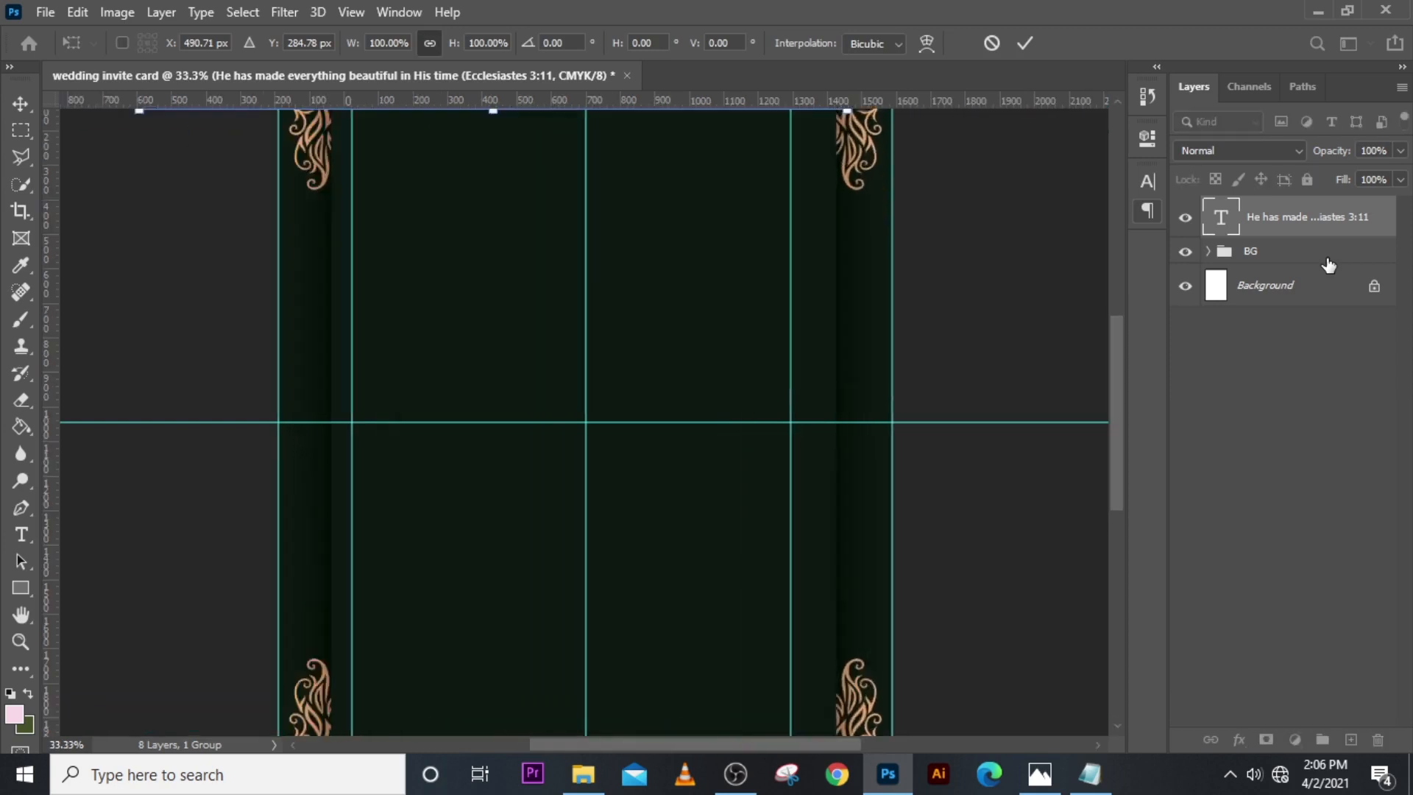
{"action": "scroll", "coordinate": [510, 344], "scroll_direction": "up", "scroll_amount": 5}
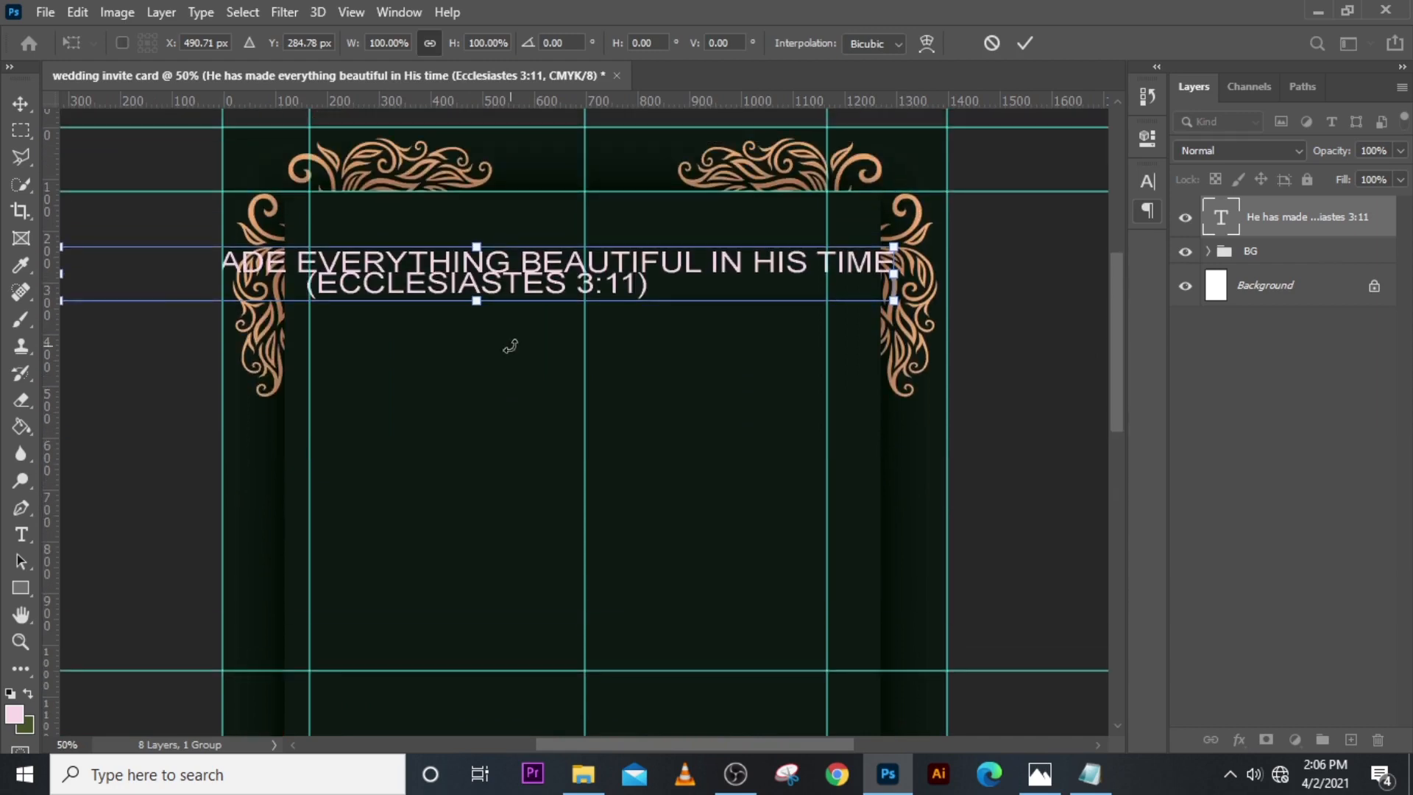
{"action": "key", "text": "shift+Right"}
{"action": "key", "text": "shift+Right"}
{"action": "scroll", "coordinate": [511, 344], "scroll_direction": "up", "scroll_amount": 1}
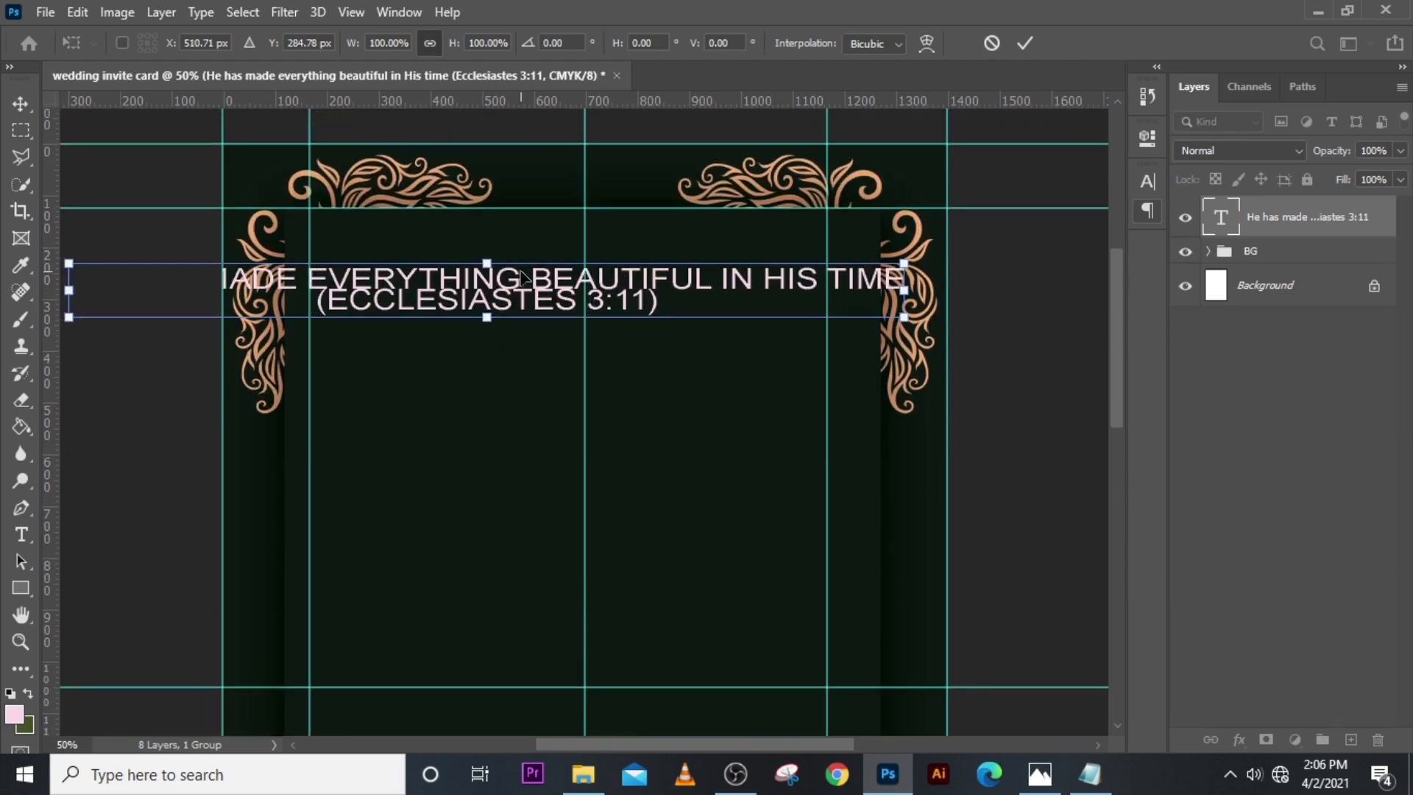
{"action": "left_click_drag", "start_coordinate": [521, 277], "coordinate": [633, 298]}
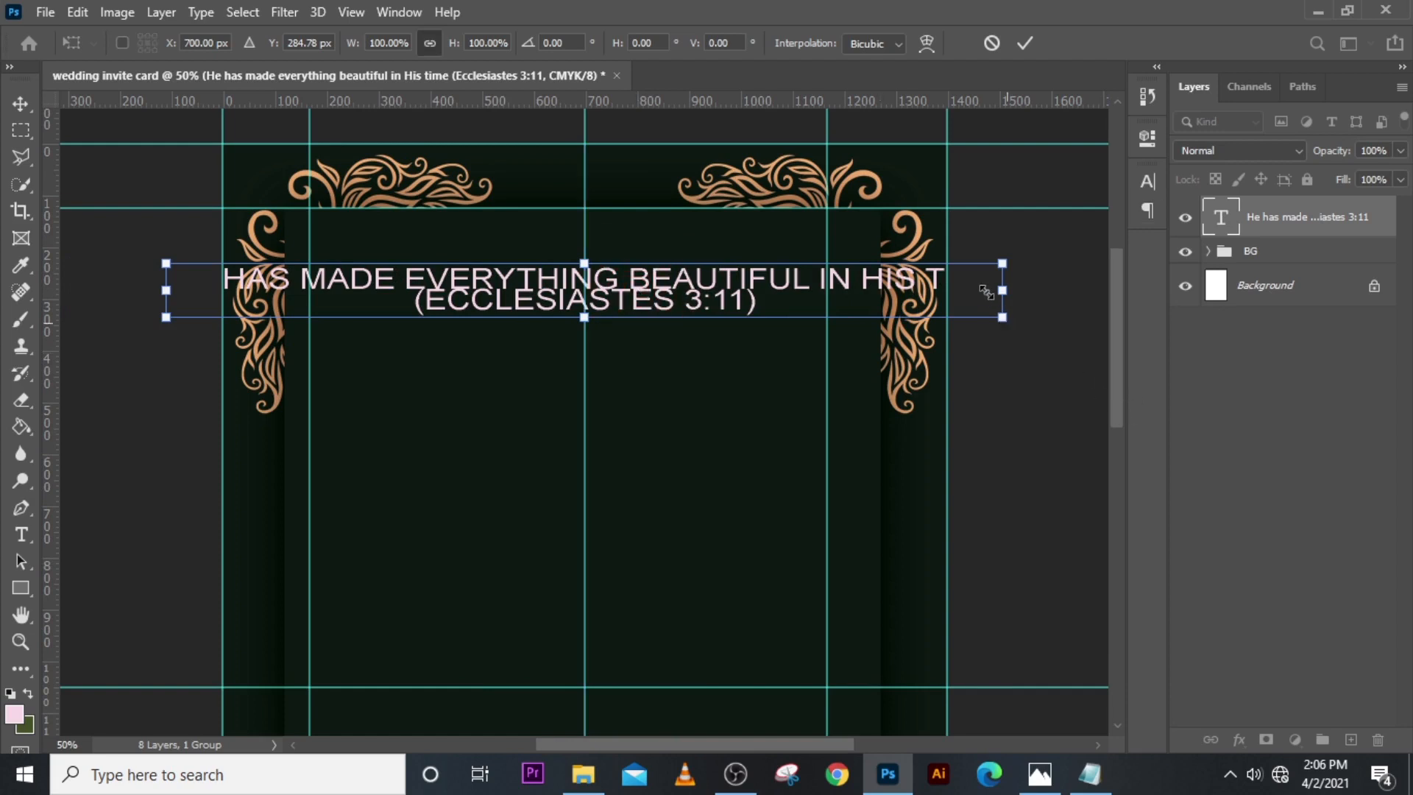
{"action": "left_click_drag", "start_coordinate": [990, 290], "coordinate": [785, 291]}
{"action": "key", "text": "Return"}
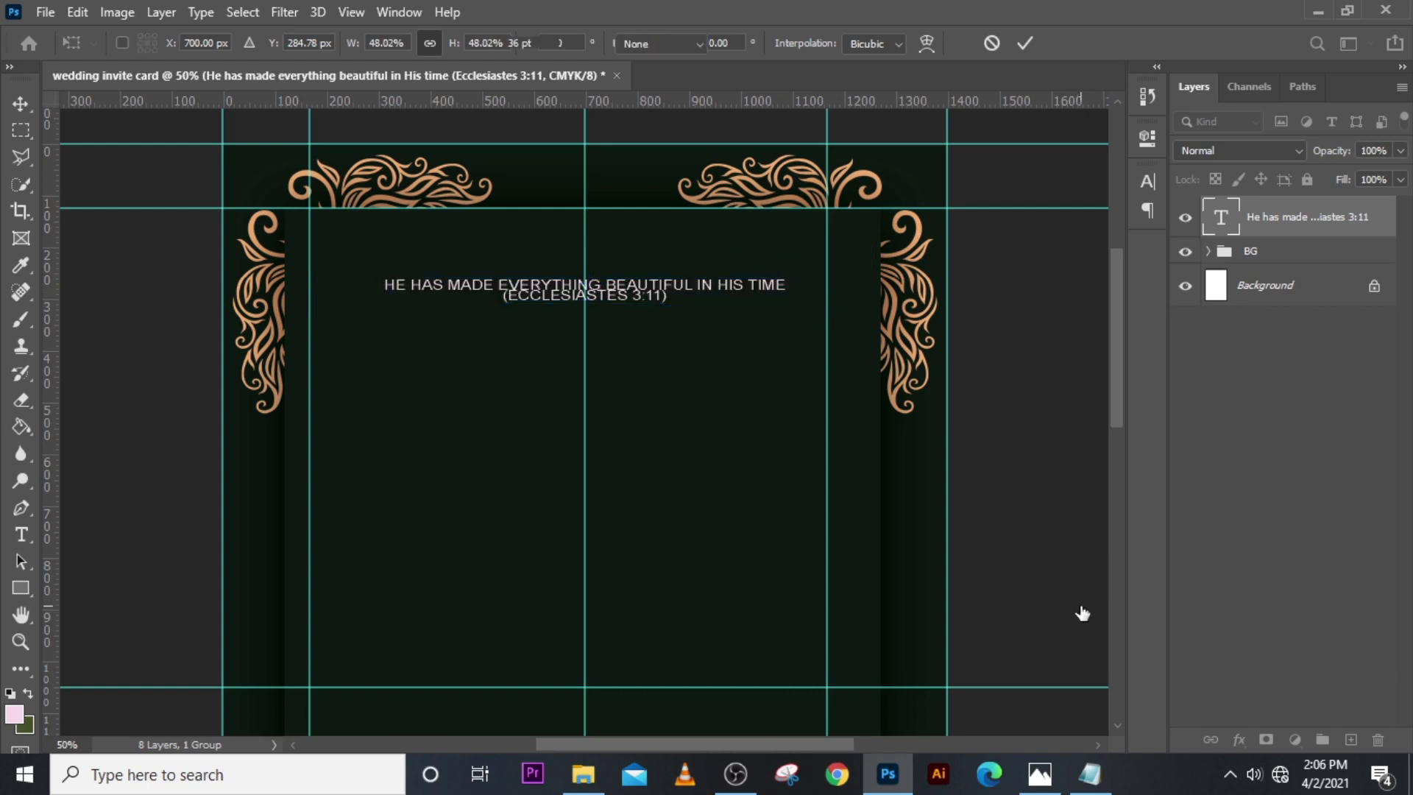
Step: Change the verse text's font to Vivaldi and turn off All Caps
{"action": "key", "text": "t"}
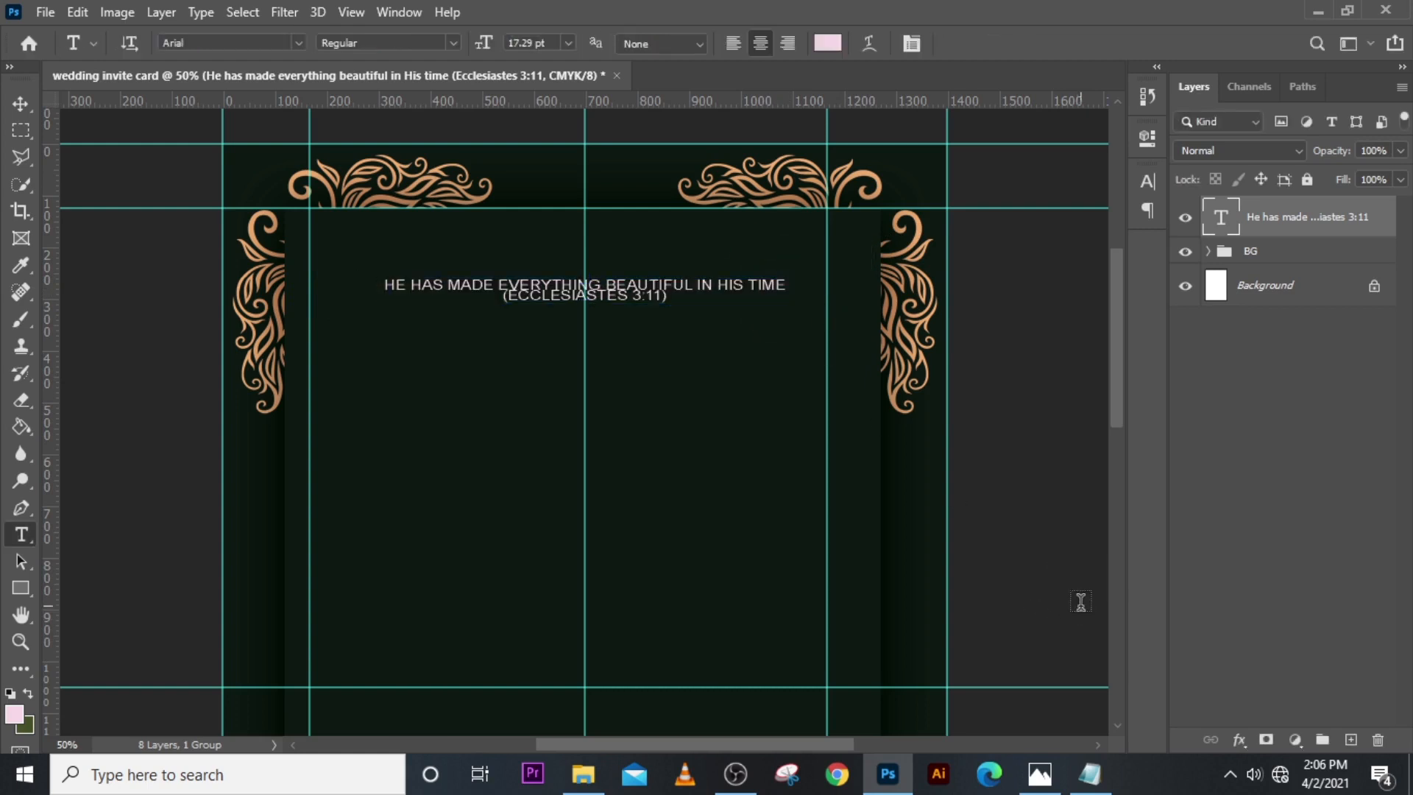
{"action": "left_click", "coordinate": [1149, 186]}
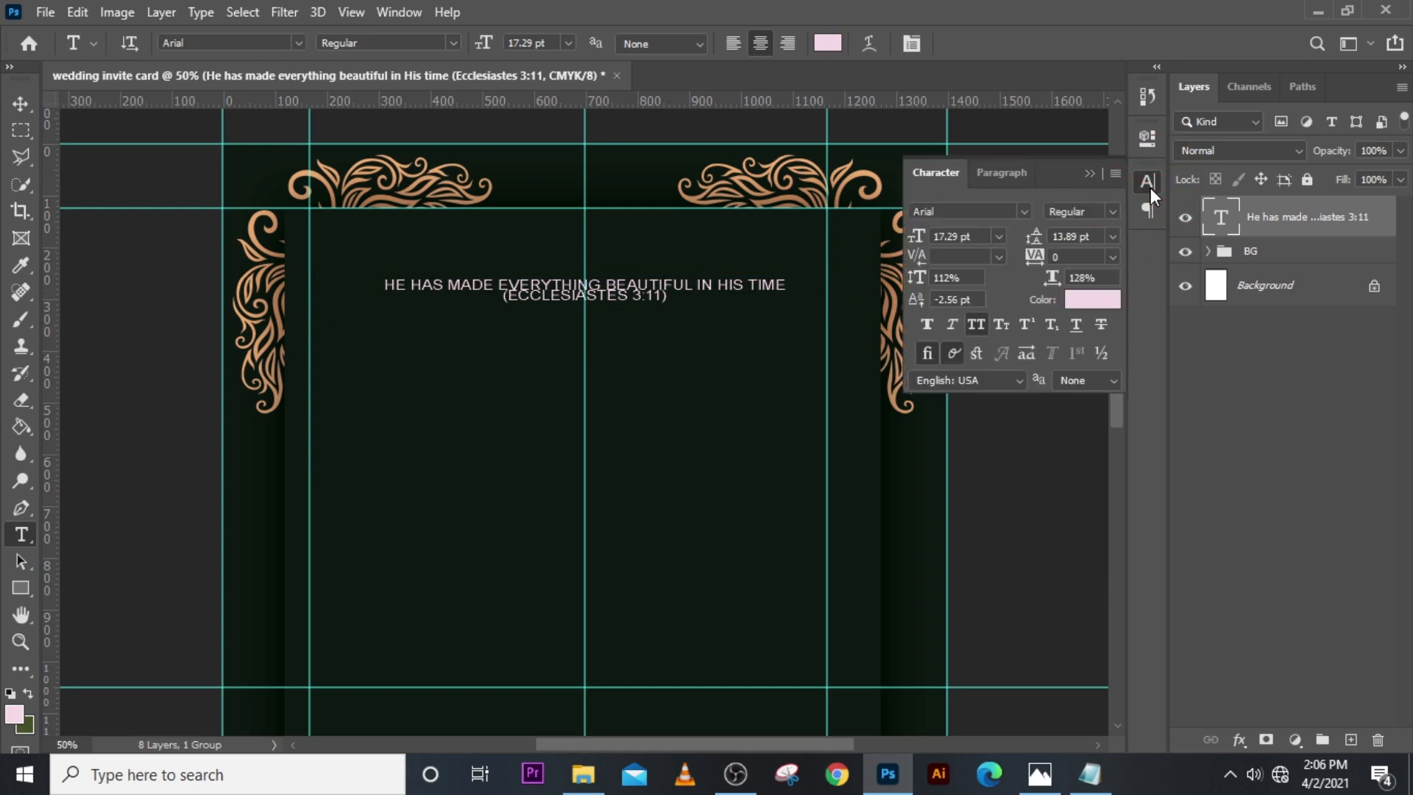
{"action": "left_click", "coordinate": [1023, 212]}
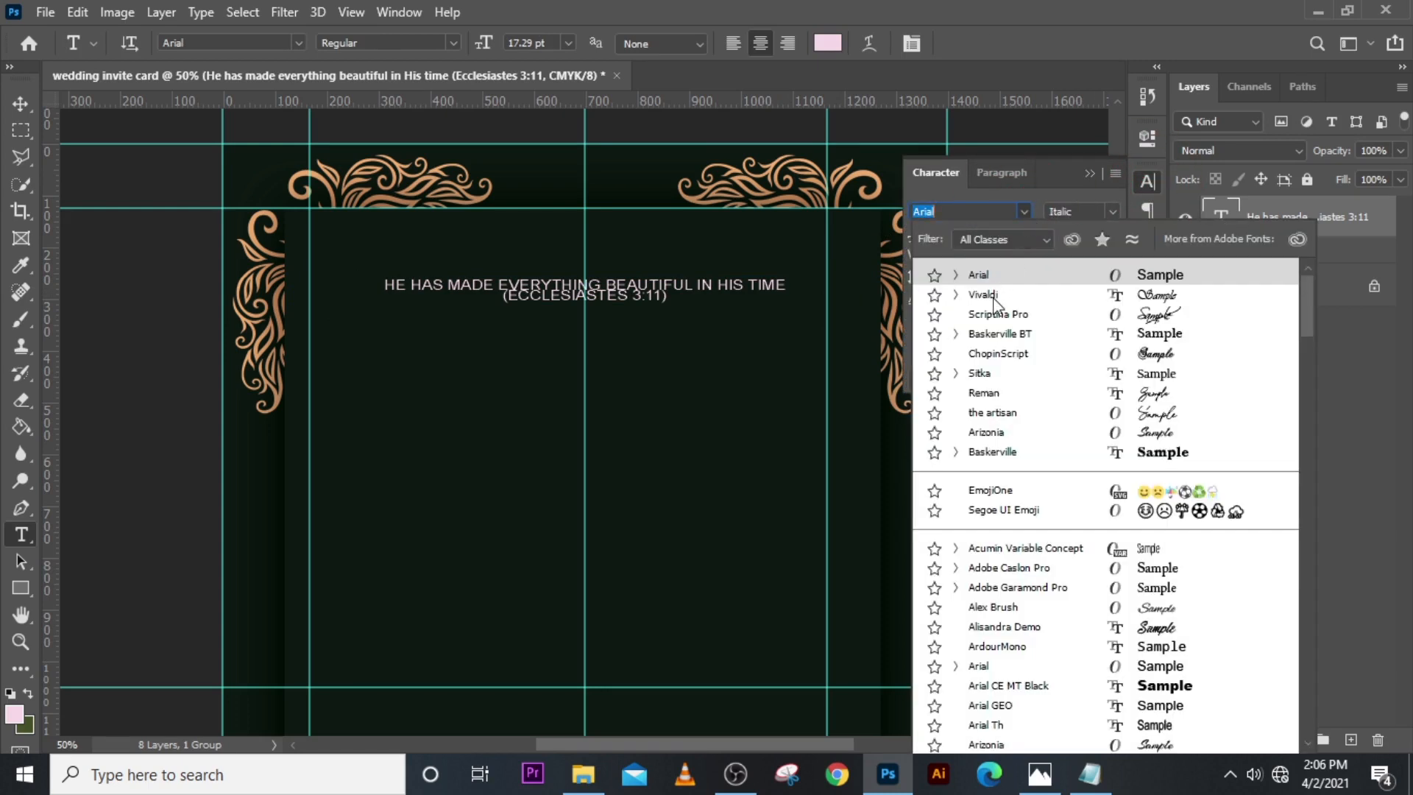
{"action": "left_click", "coordinate": [993, 297]}
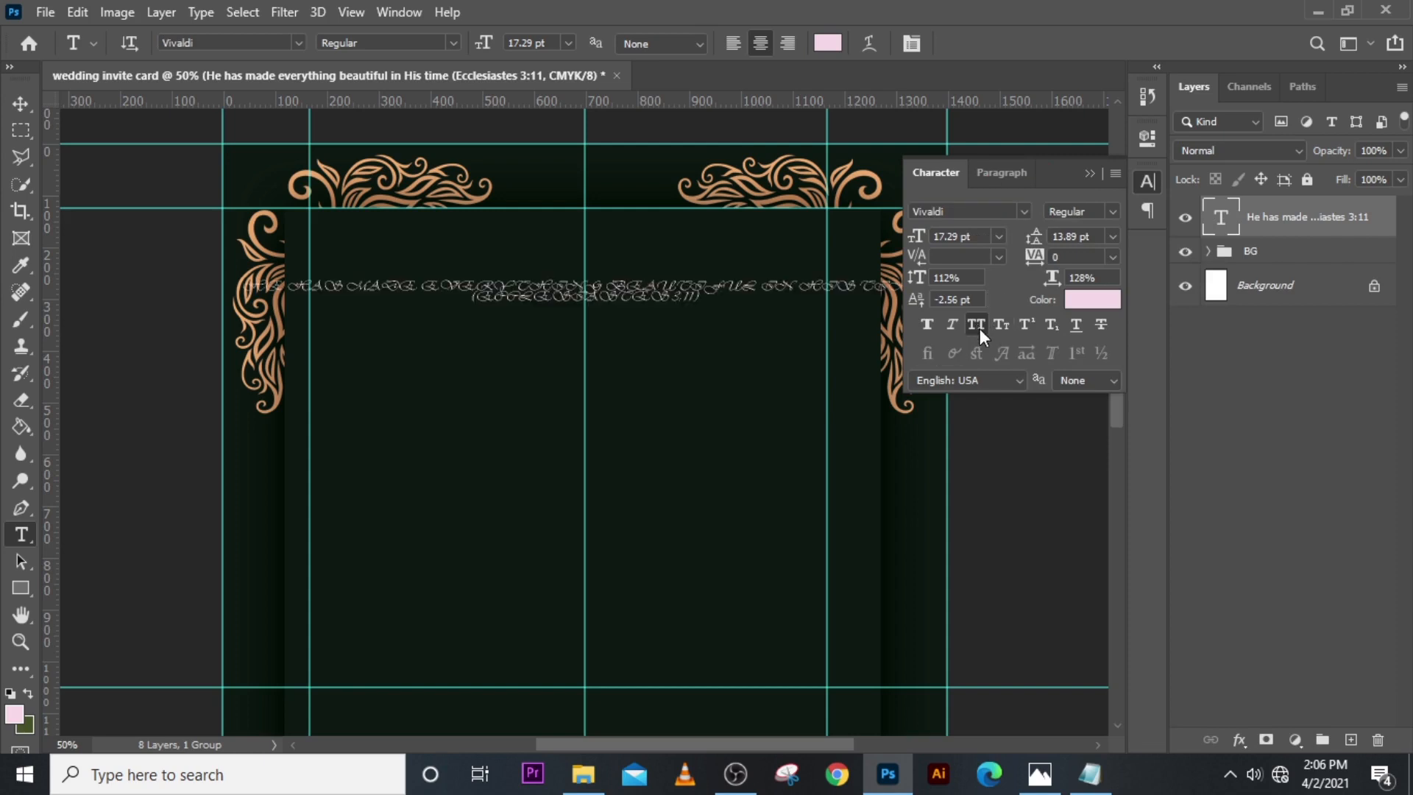
{"action": "left_click", "coordinate": [976, 324]}
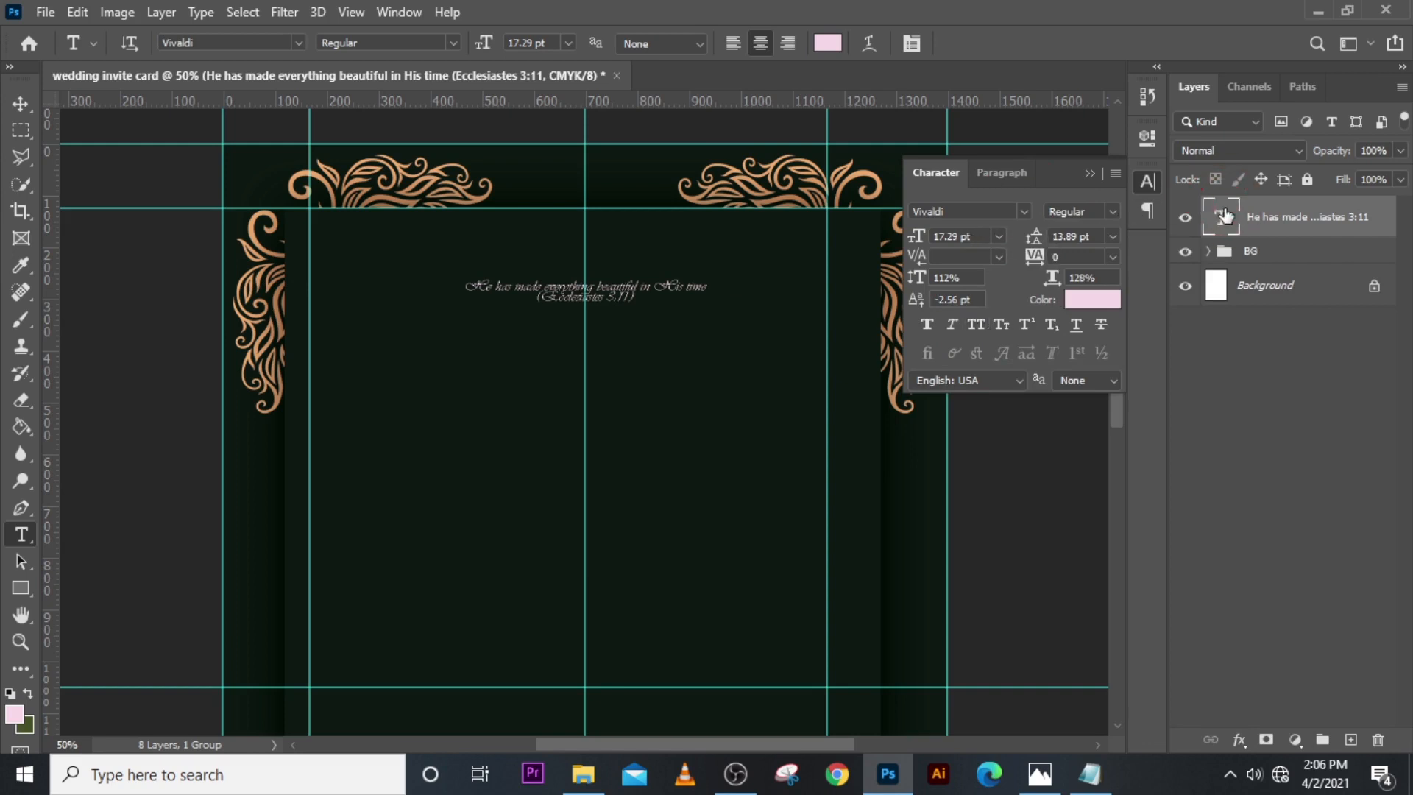
Step: Scale the verse text to about 181% around its center and set its leading to Auto
{"action": "key", "text": "ctrl+t"}
{"action": "left_click_drag", "start_coordinate": [708, 306], "coordinate": [807, 334]}
{"action": "key", "text": "Return"}
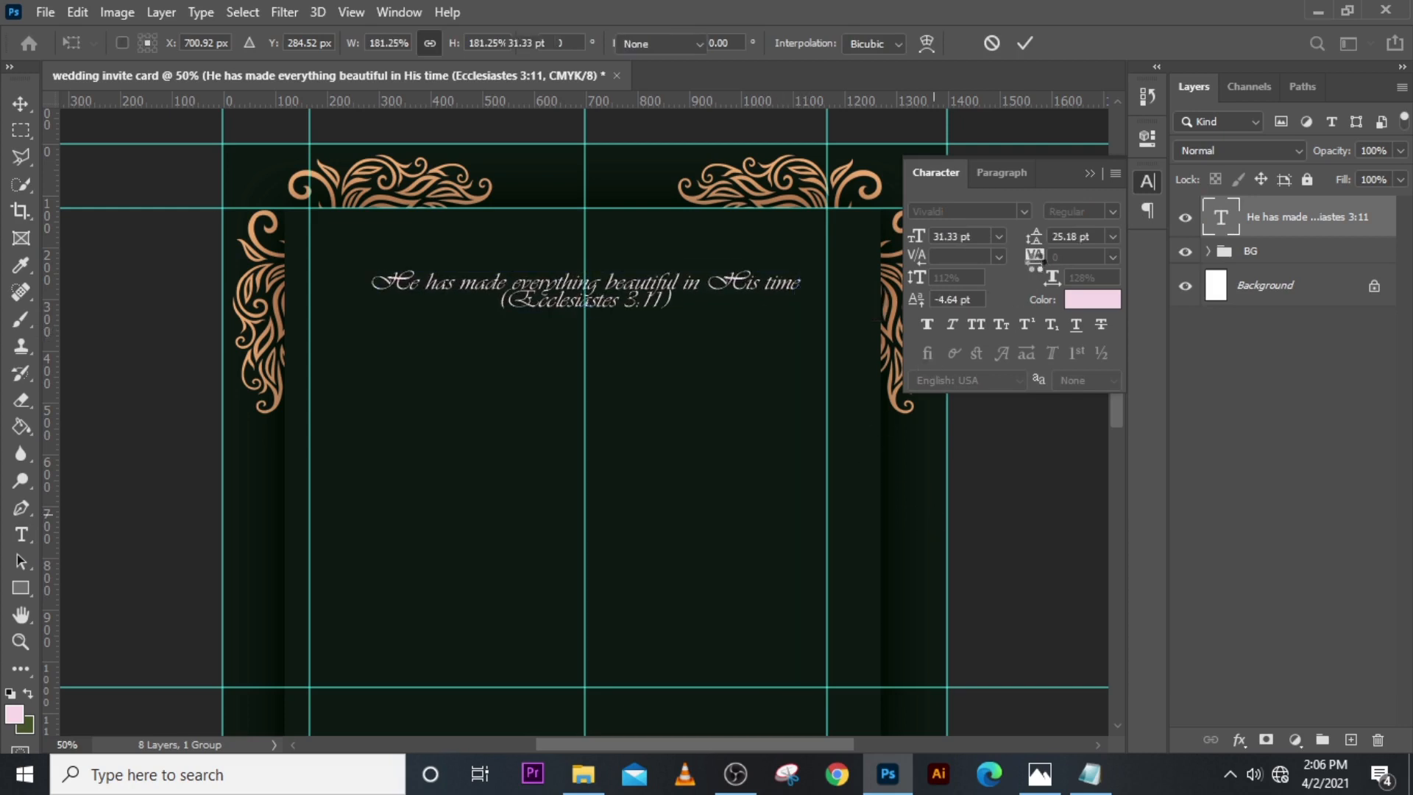
{"action": "left_click", "coordinate": [1110, 240]}
{"action": "left_click", "coordinate": [1079, 259]}
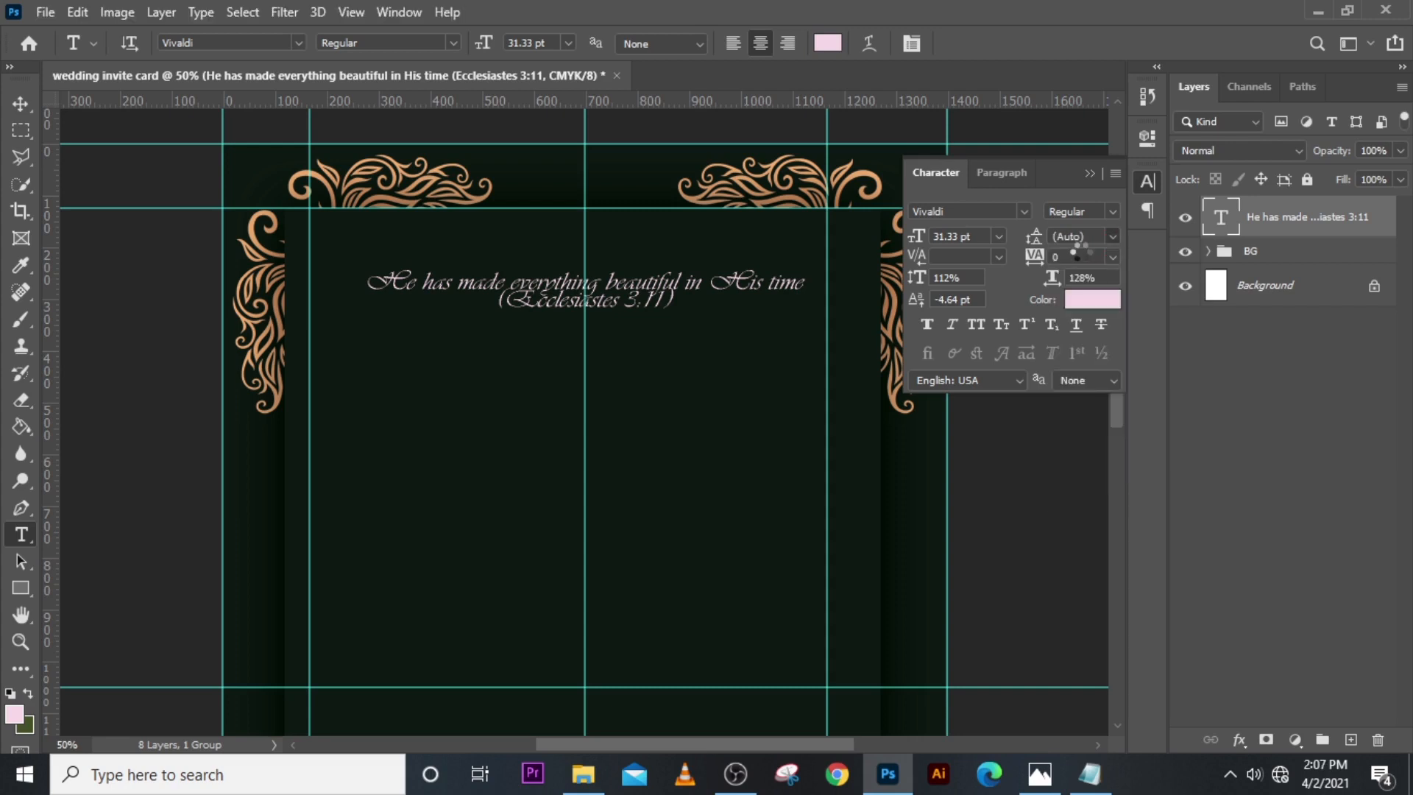
{"action": "left_click", "coordinate": [1148, 181]}
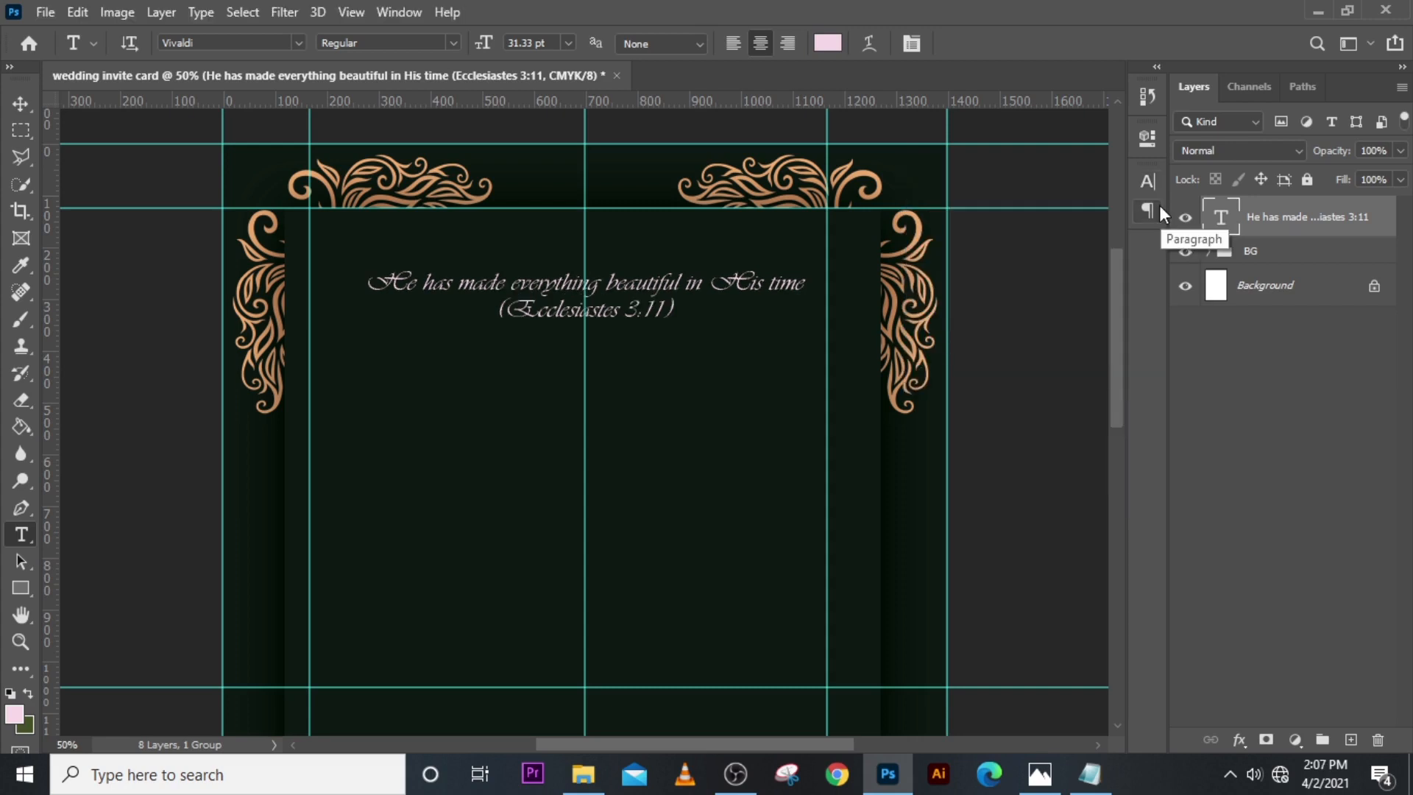
Step: Move the verse text further down the panel, keeping it centered on the middle vertical guide
{"action": "key", "text": "v"}
{"action": "key", "text": "shift+Down"}
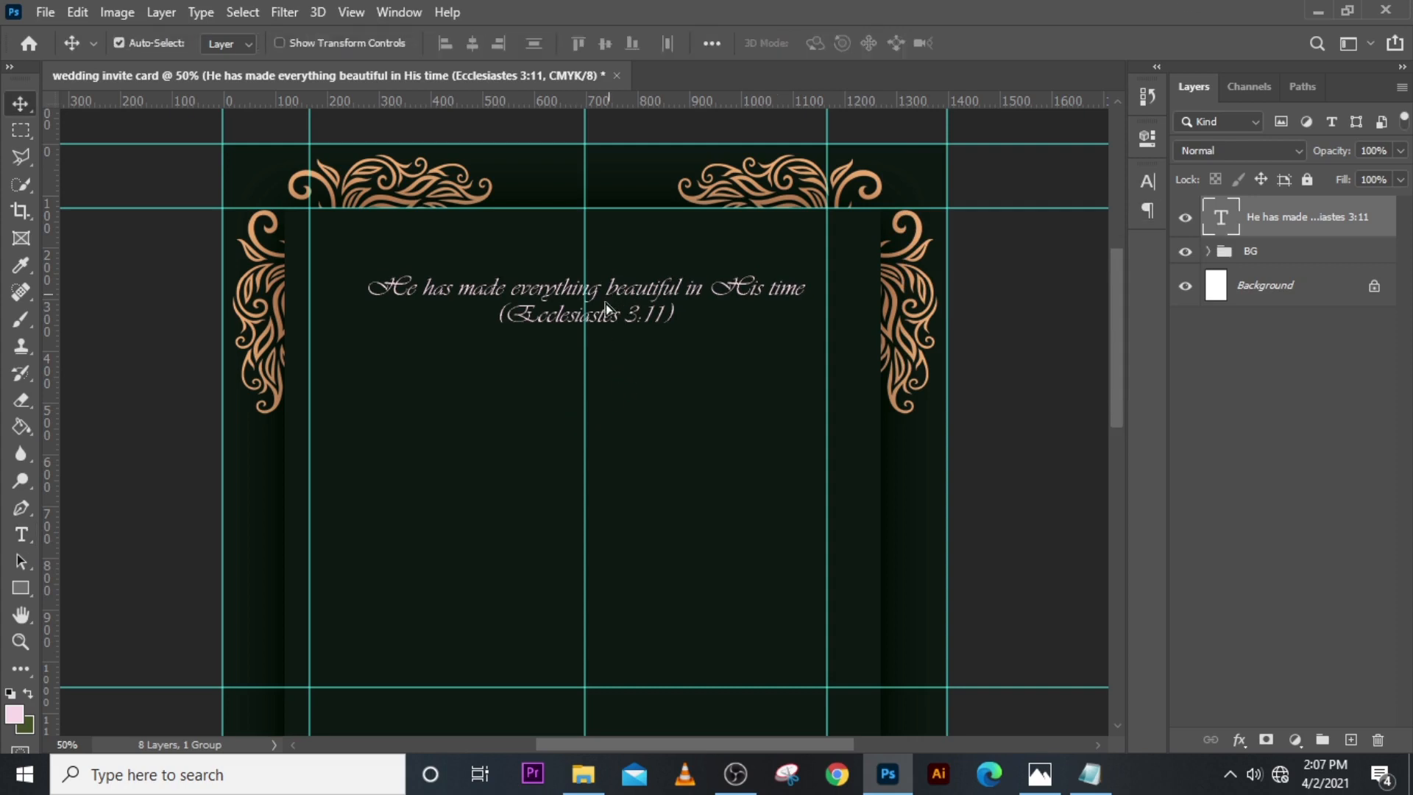
{"action": "left_click_drag", "start_coordinate": [607, 316], "coordinate": [620, 361]}
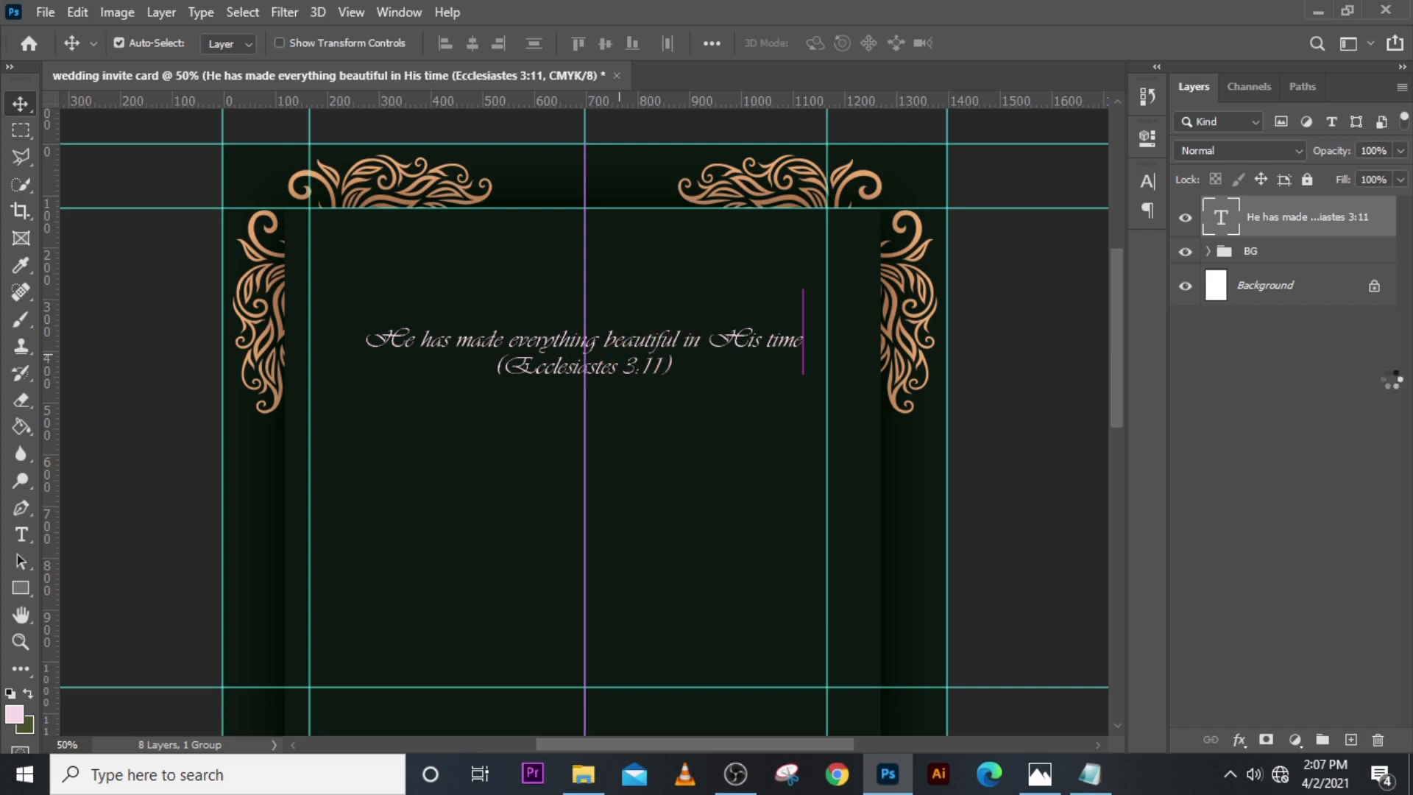
Step: Duplicate the verse text layer and place the copy directly below the original
{"action": "key", "text": "ctrl+j"}
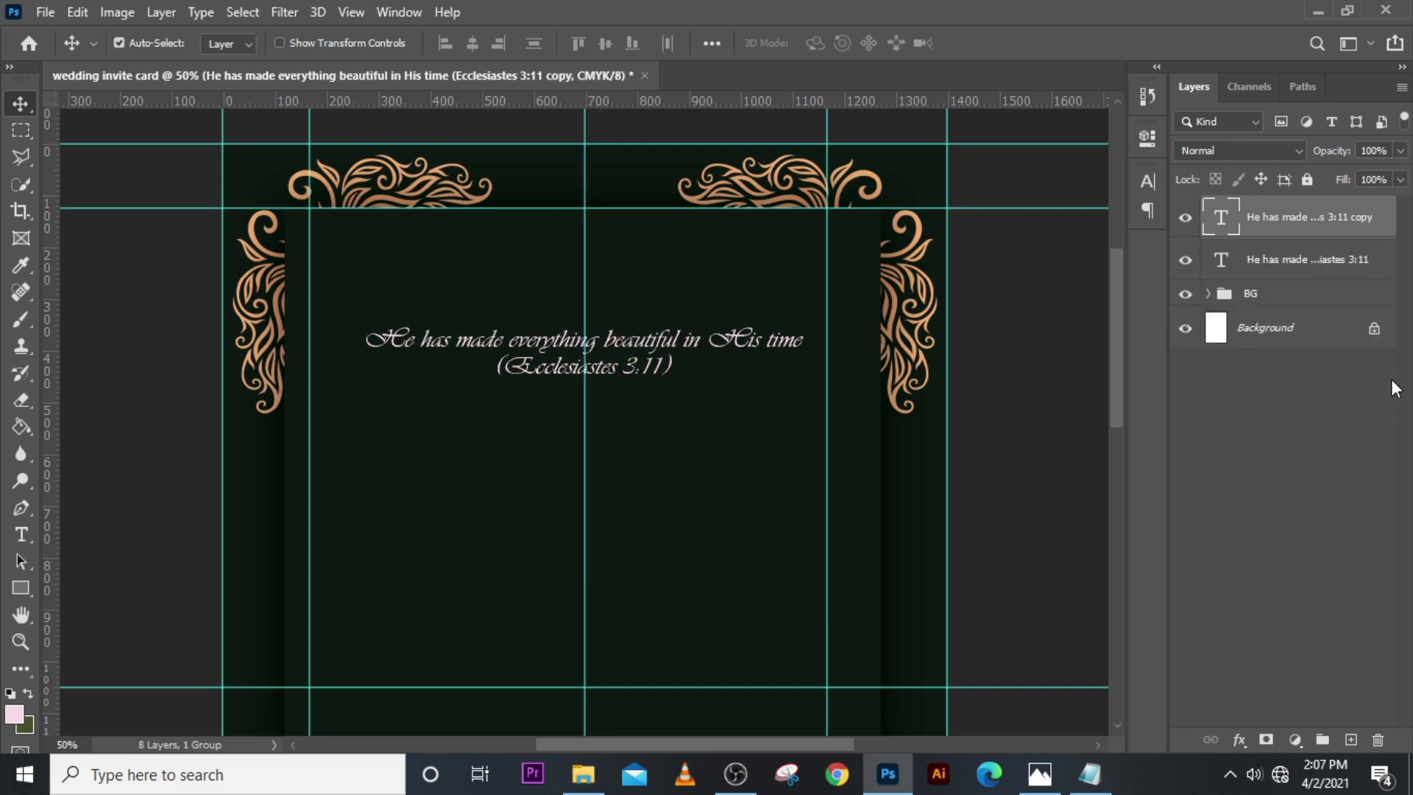
{"action": "key", "text": "shift+Down"}
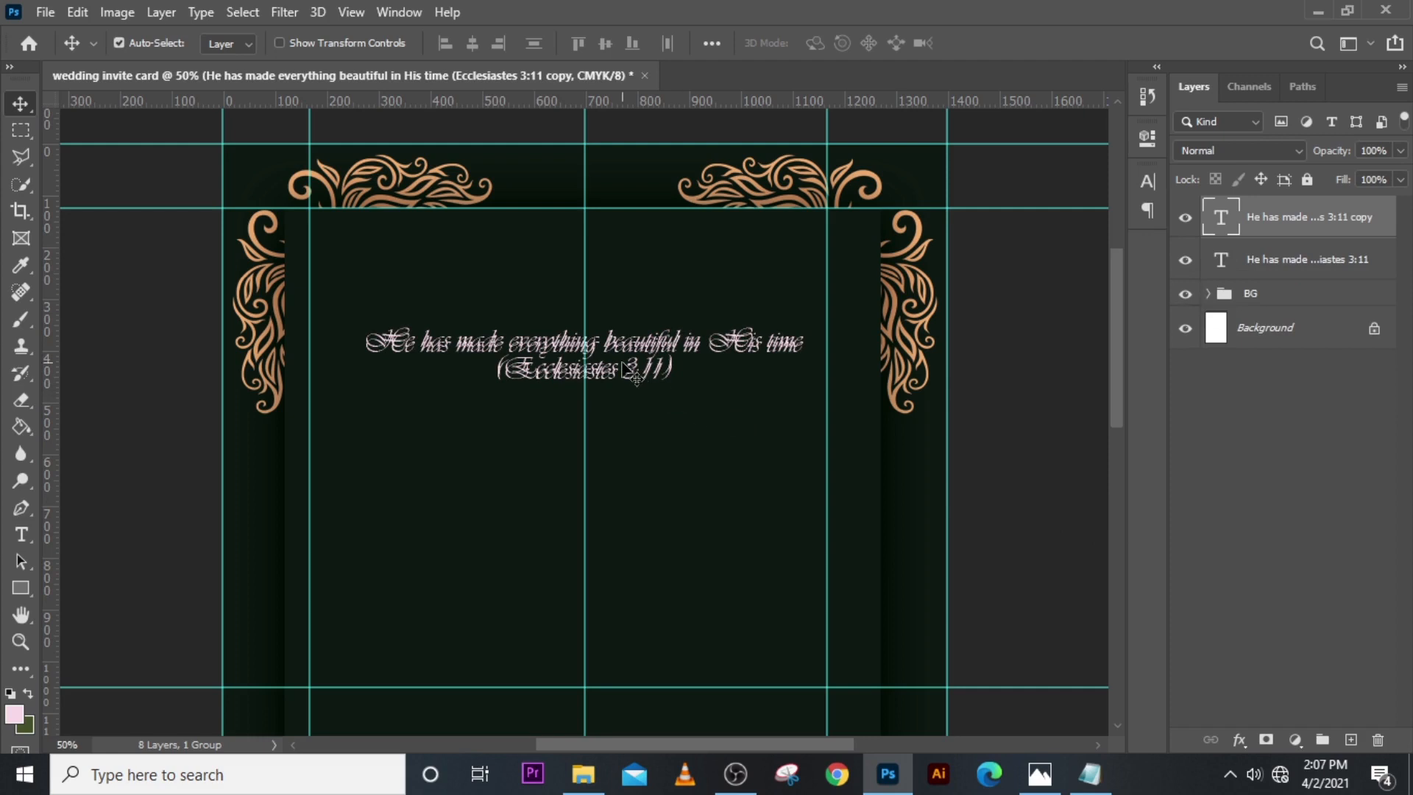
{"action": "left_click_drag", "start_coordinate": [623, 397], "coordinate": [624, 471]}
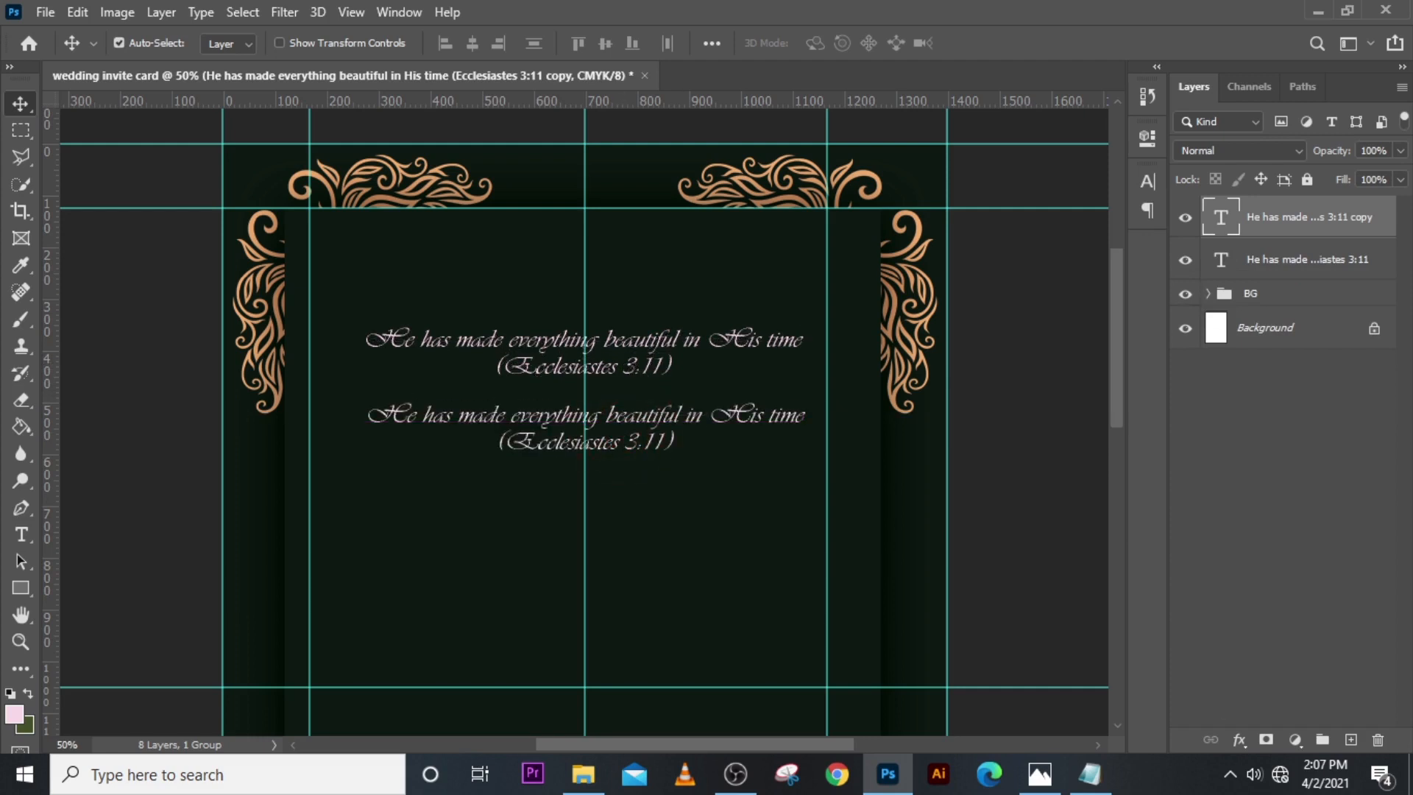
Step: Replace the duplicated verse with the Notepad lines from "TOGETHER WITH OUR FAMILIES" through "MATRIMONY BETWEEN"
{"action": "left_click", "coordinate": [1096, 786]}
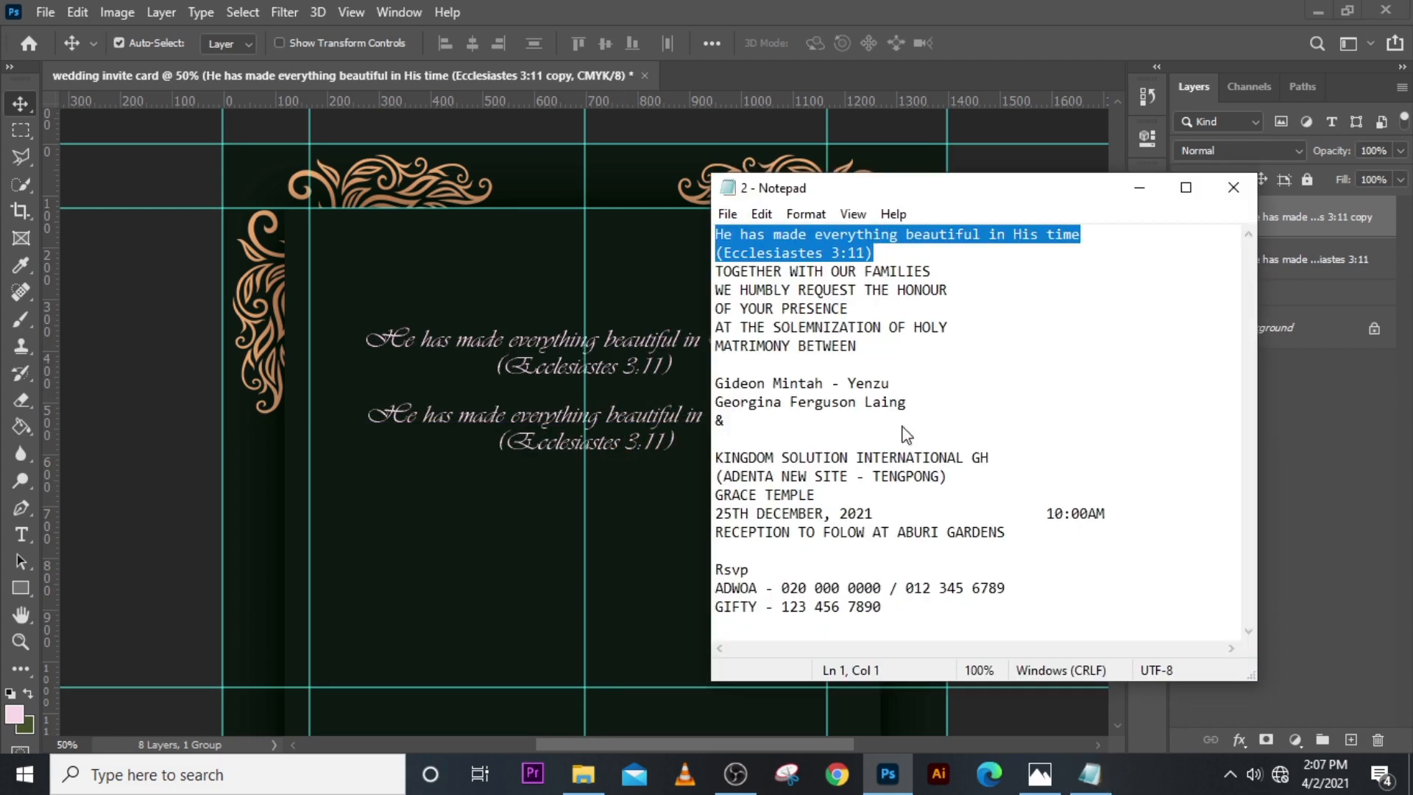
{"action": "left_click", "coordinate": [858, 346]}
{"action": "left_click", "coordinate": [717, 271], "text": "shift"}
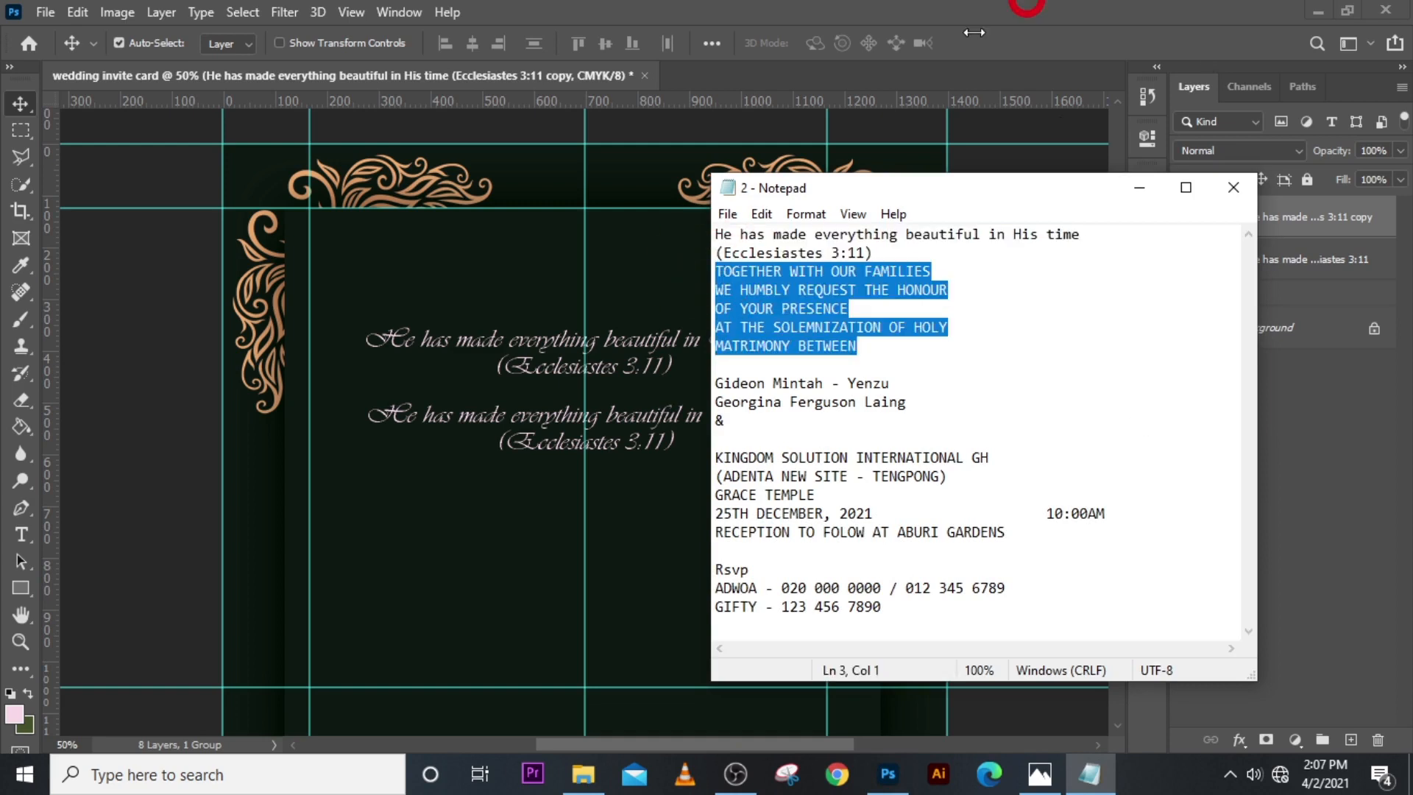
{"action": "left_click", "coordinate": [1040, 79]}
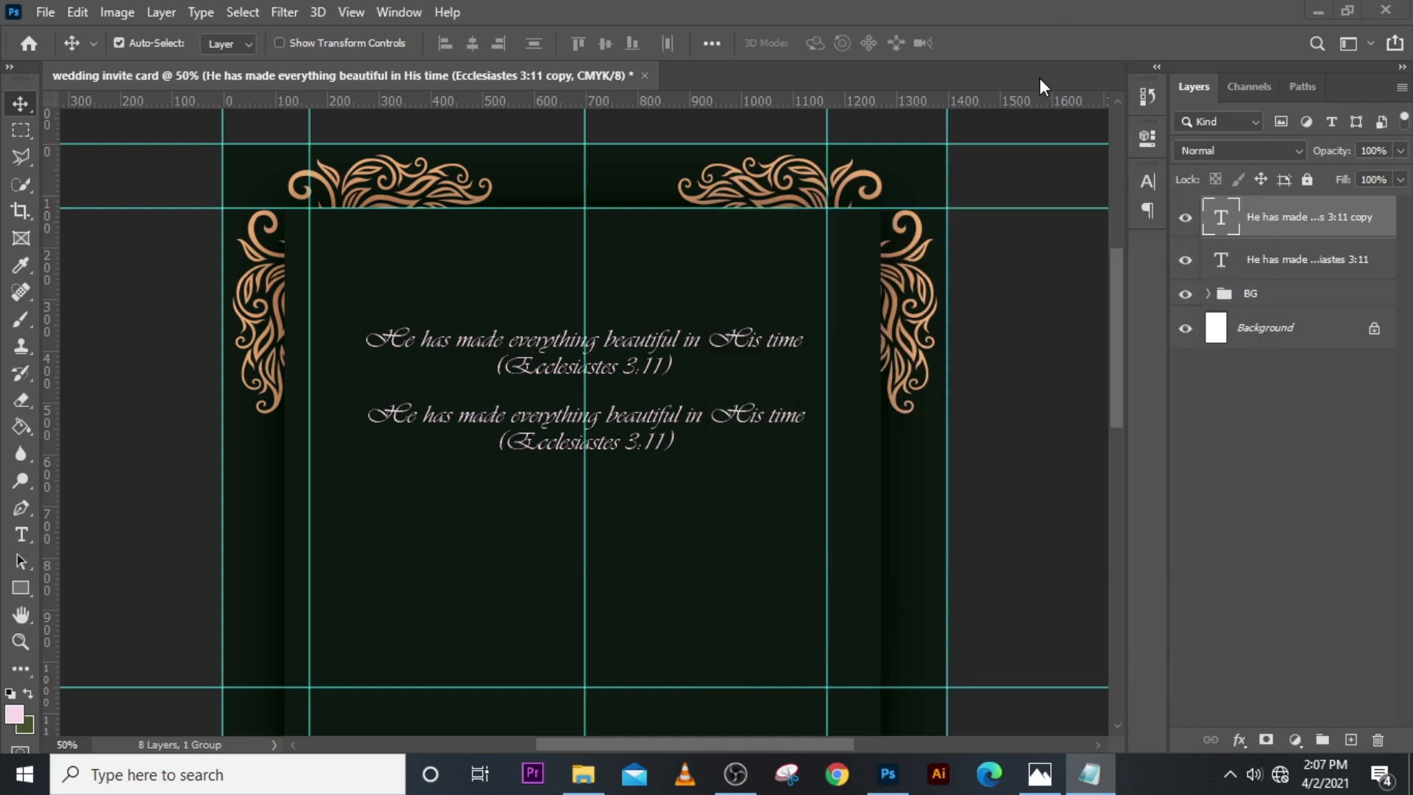
{"action": "double_click", "coordinate": [1223, 215]}
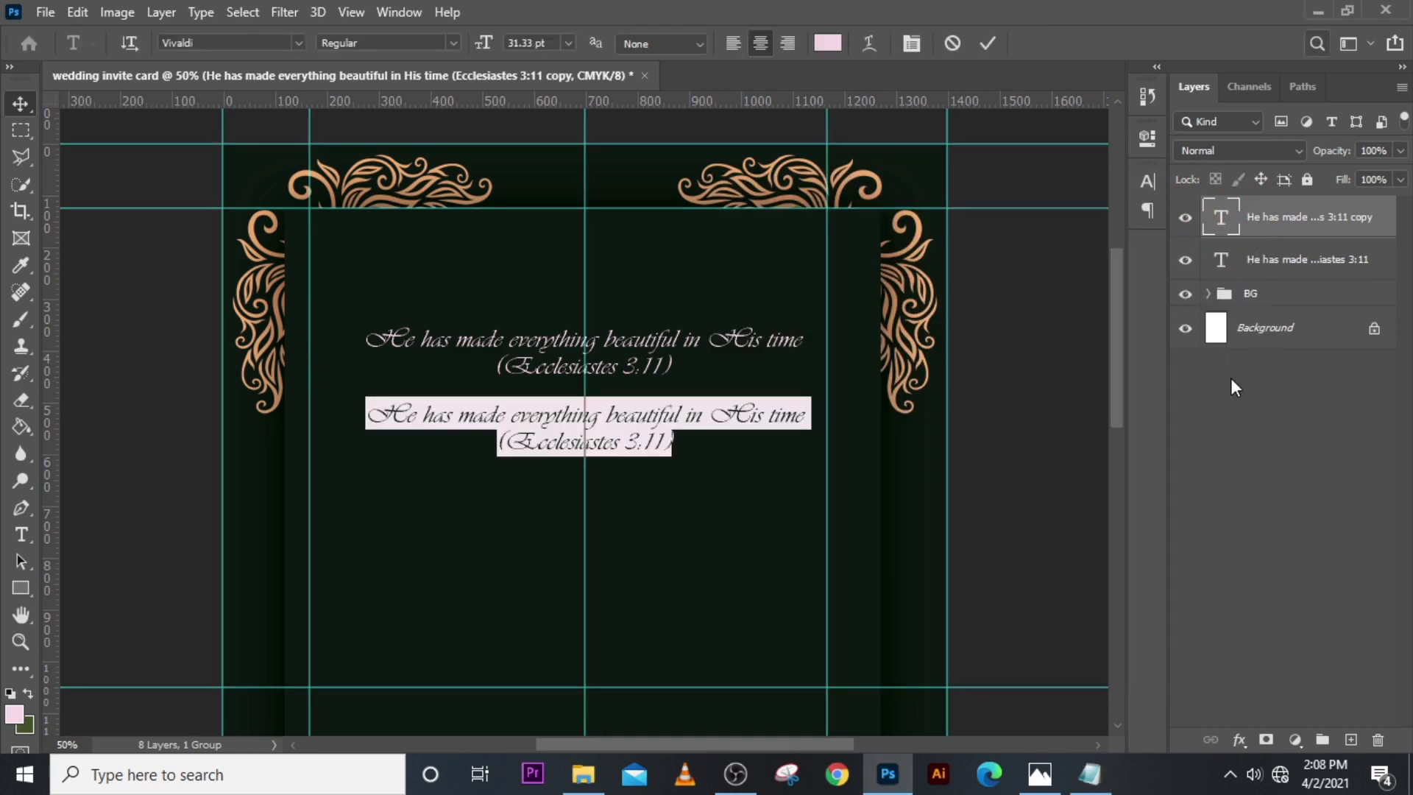
{"action": "key", "text": "ctrl+v"}
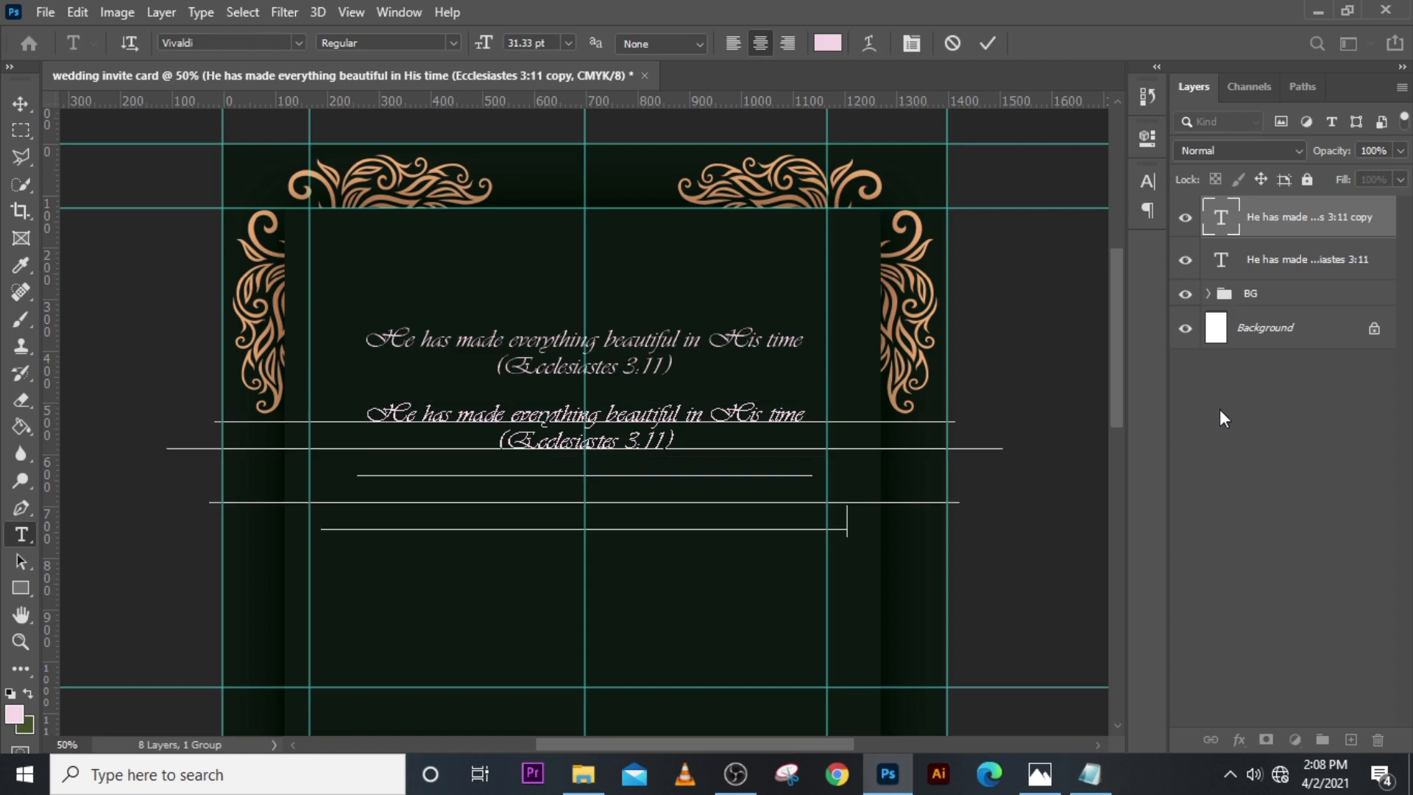
{"action": "left_click", "coordinate": [1218, 217]}
{"action": "key", "text": "v"}
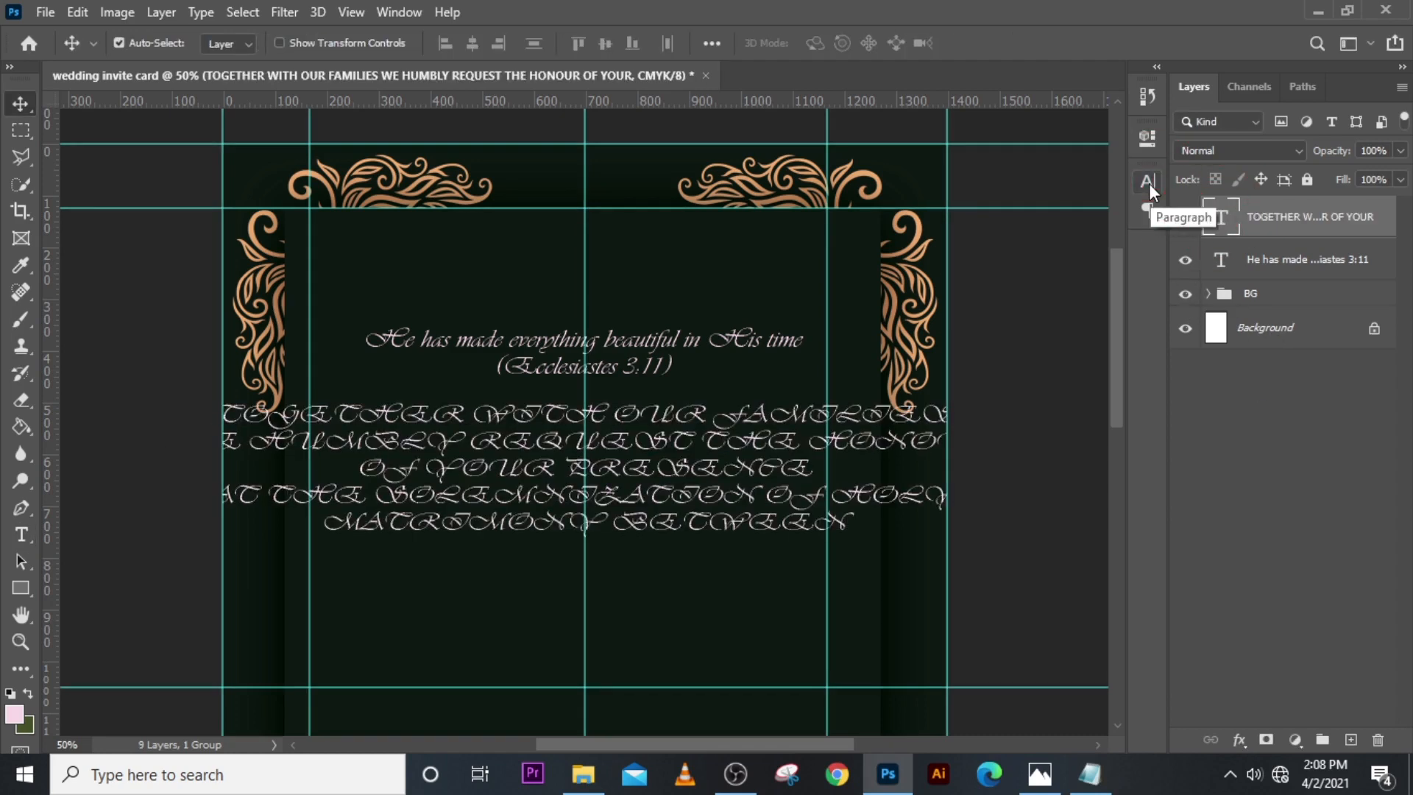
Step: Set the font of the "TOGETHER WITH OUR FAMILIES" invitation text to Sitka
{"action": "left_click", "coordinate": [1148, 183]}
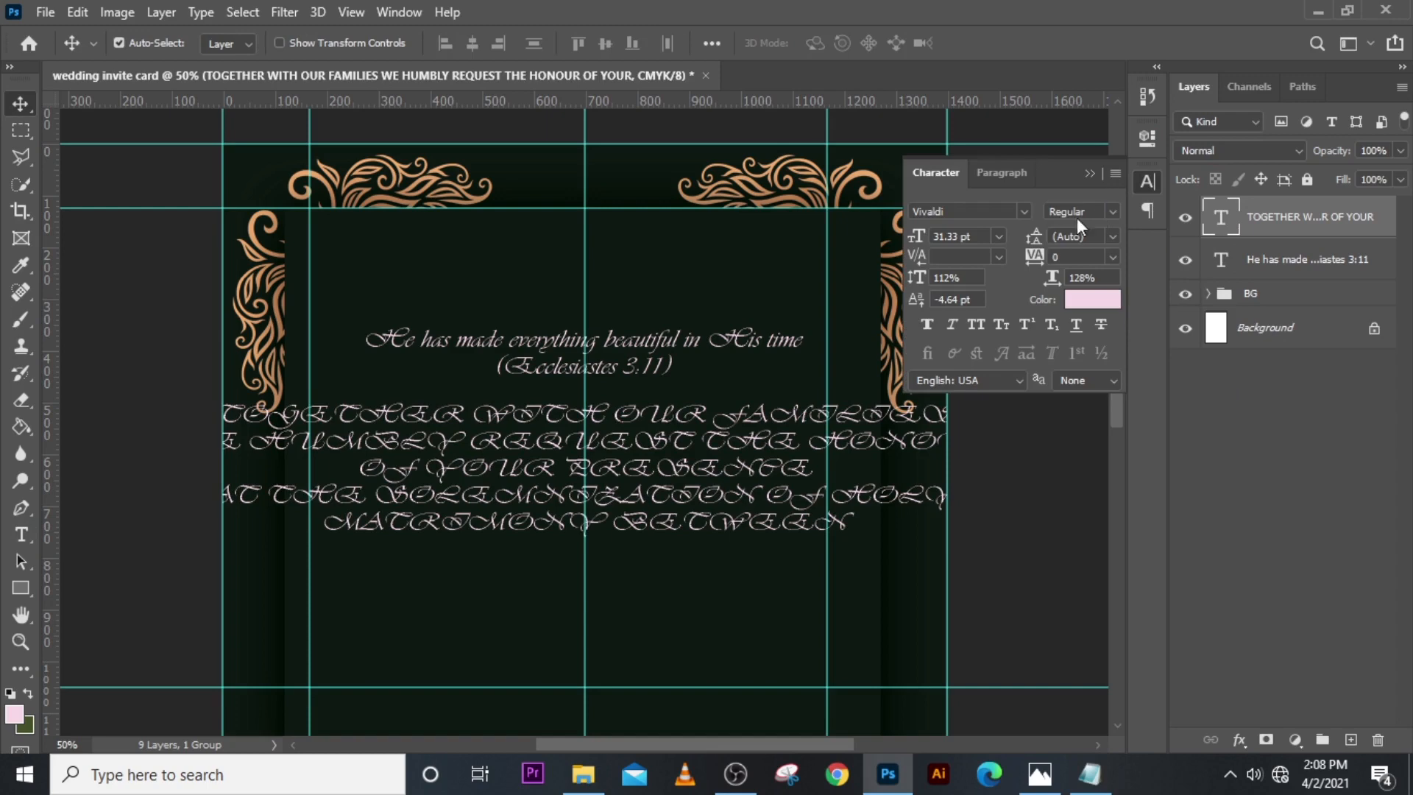
{"action": "left_click", "coordinate": [1023, 213]}
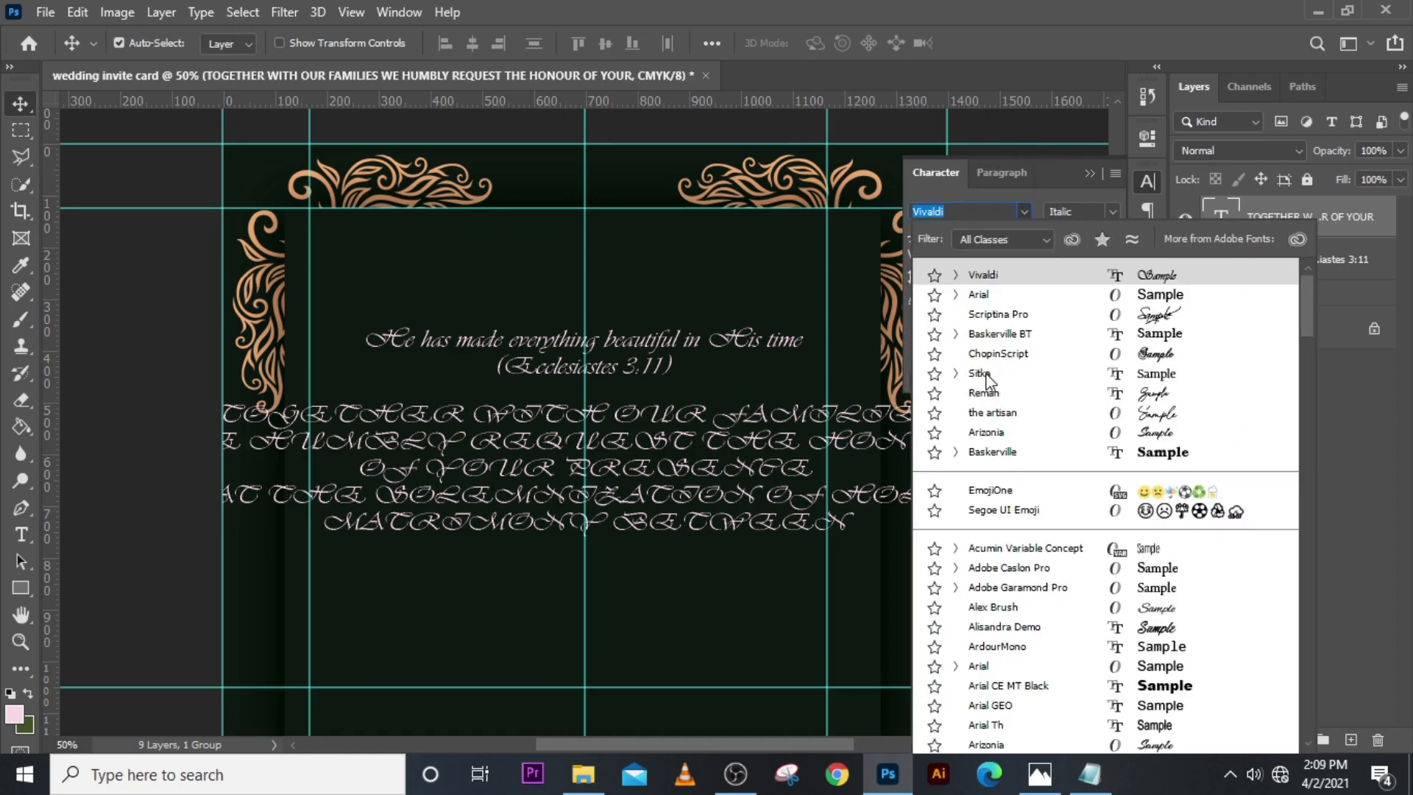
{"action": "left_click", "coordinate": [980, 374]}
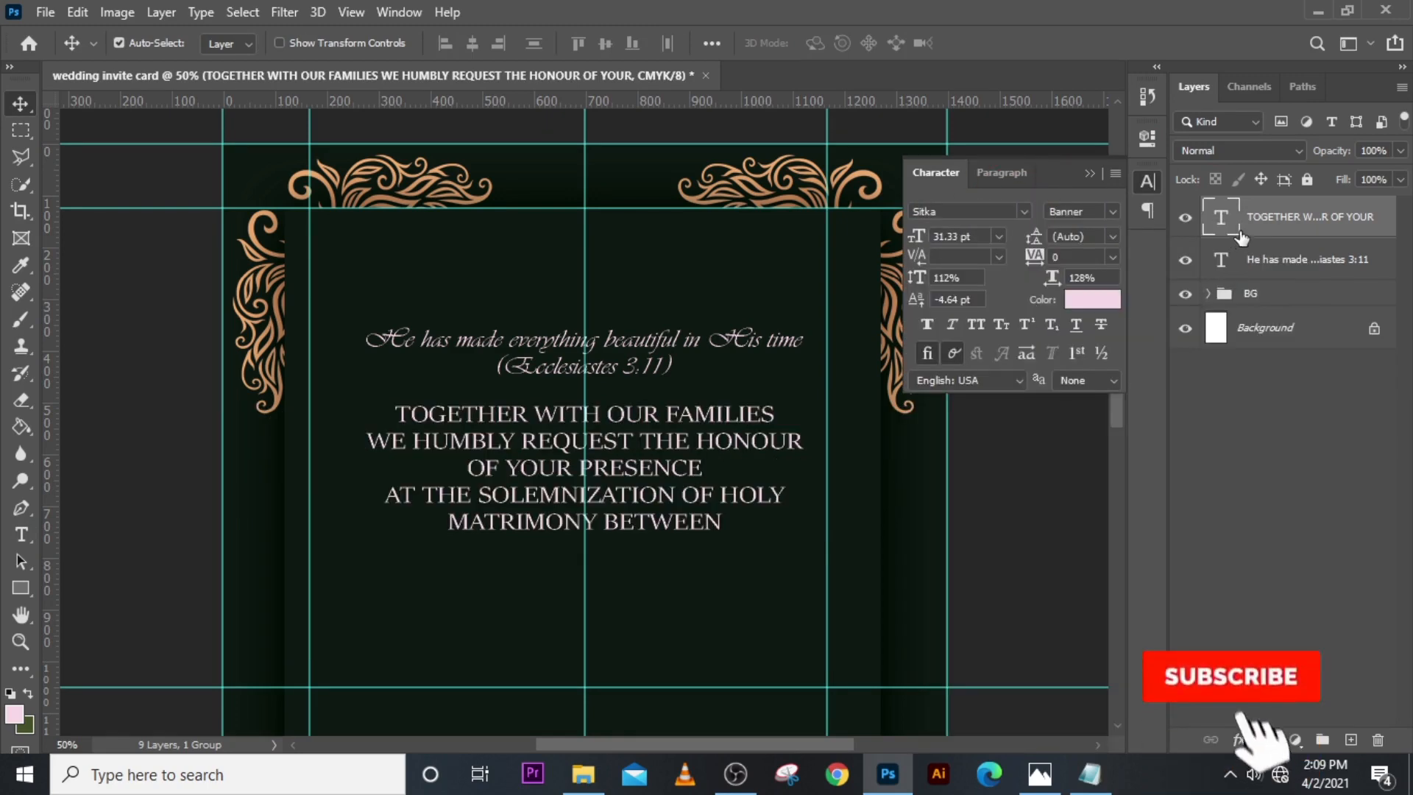
Step: Scale the invitation text down around its center to a size of about 22.77 pt
{"action": "key", "text": "ctrl+t"}
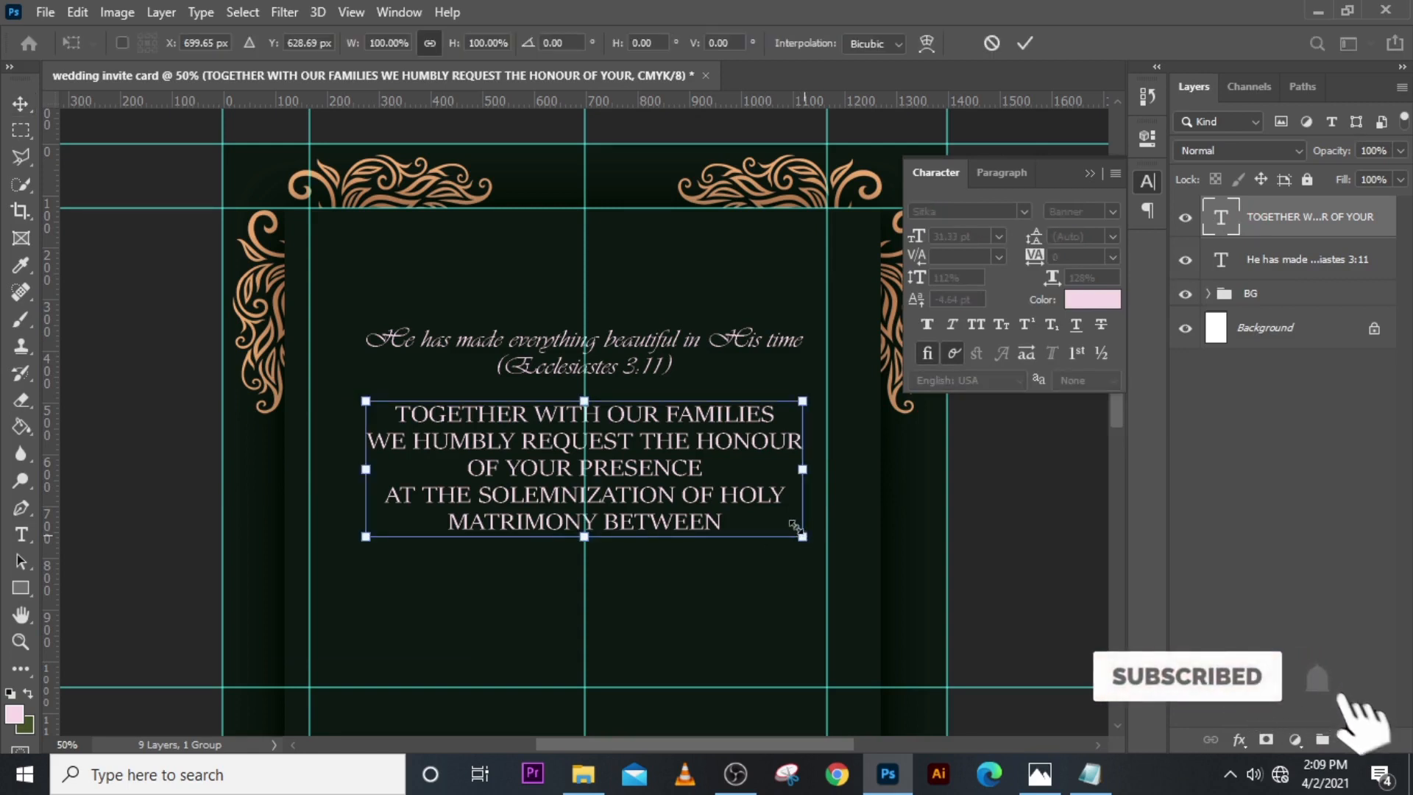
{"action": "left_click_drag", "start_coordinate": [795, 526], "coordinate": [757, 501]}
{"action": "key", "text": "Return"}
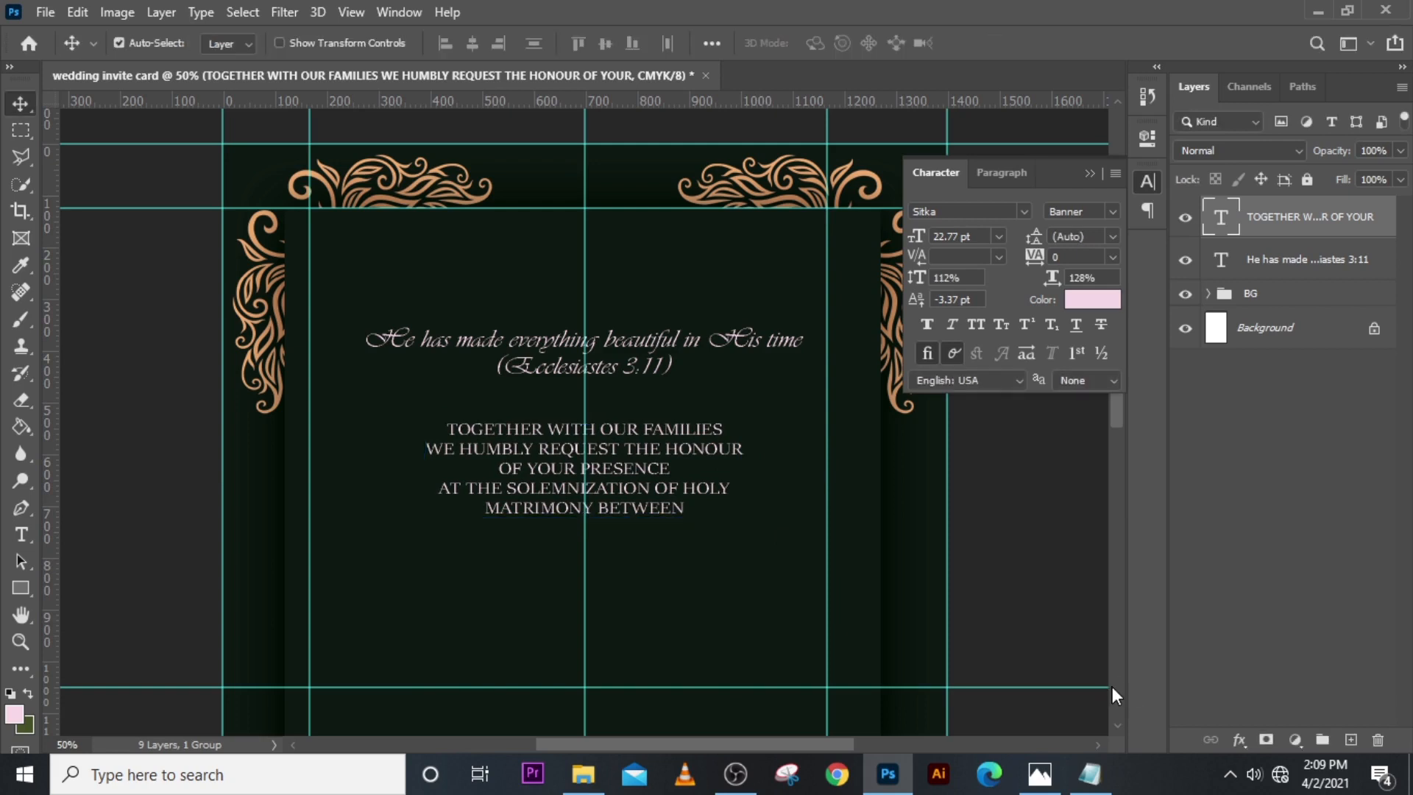
Step: Move the invitation text up so it sits closer beneath the Ecclesiastes verse
{"action": "key", "text": "shift+Up"}
{"action": "key", "text": "shift+Up"}
{"action": "key", "text": "shift+Up"}
{"action": "key", "text": "shift+Up"}
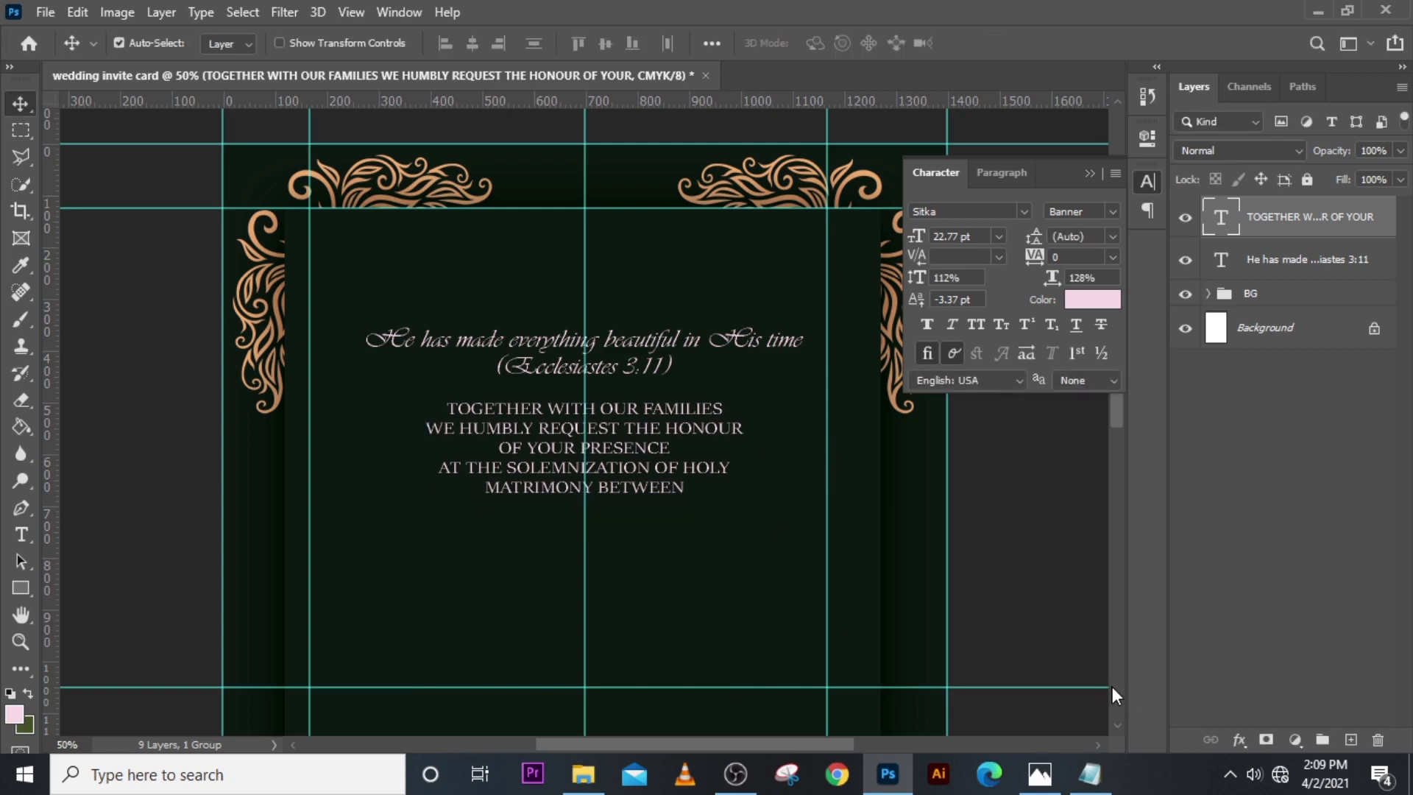
{"action": "key", "text": "shift+Down"}
Step: Duplicate the invitation text layer and place the copy directly below the original
{"action": "scroll", "coordinate": [646, 467], "scroll_direction": "down", "scroll_amount": 5}
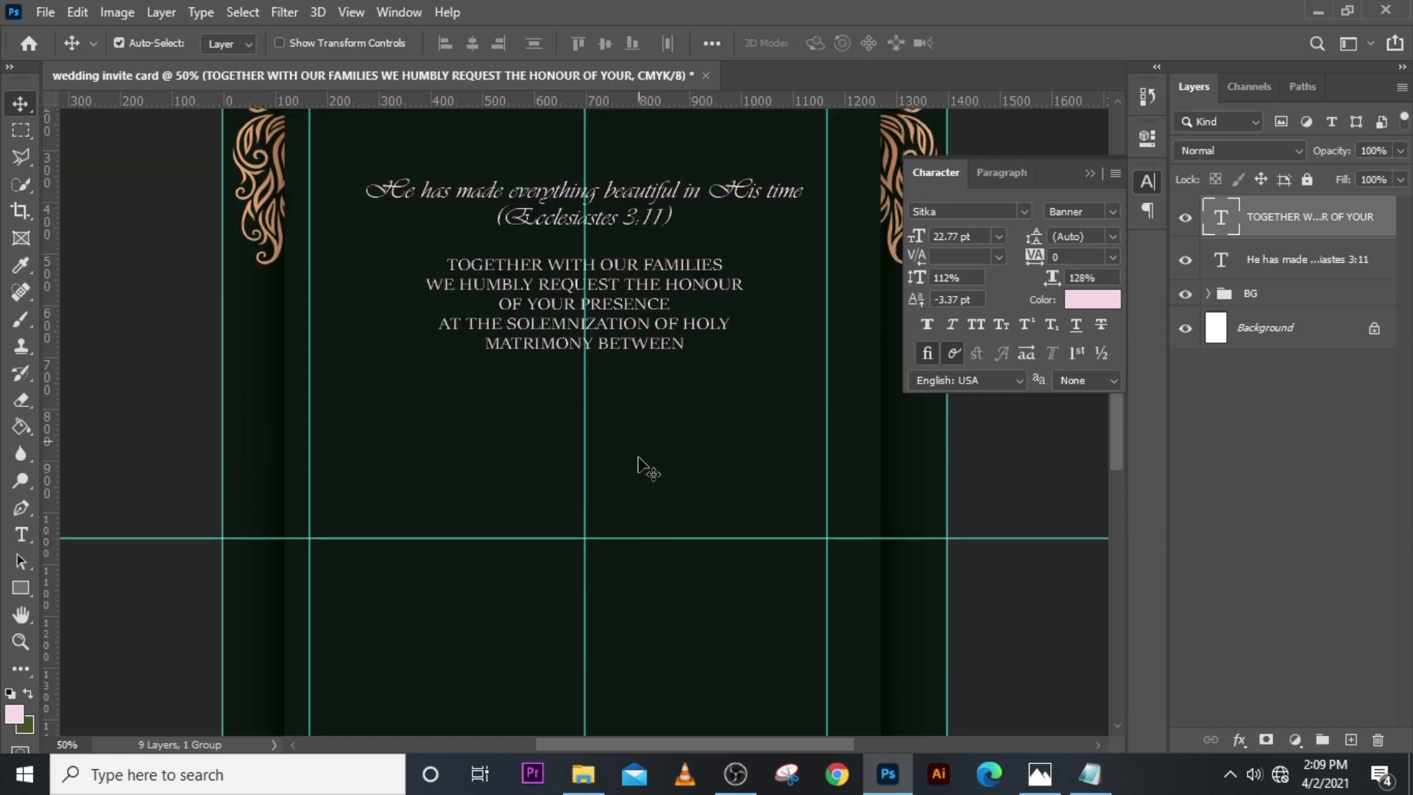
{"action": "left_click", "coordinate": [1094, 174]}
{"action": "key", "text": "ctrl+j"}
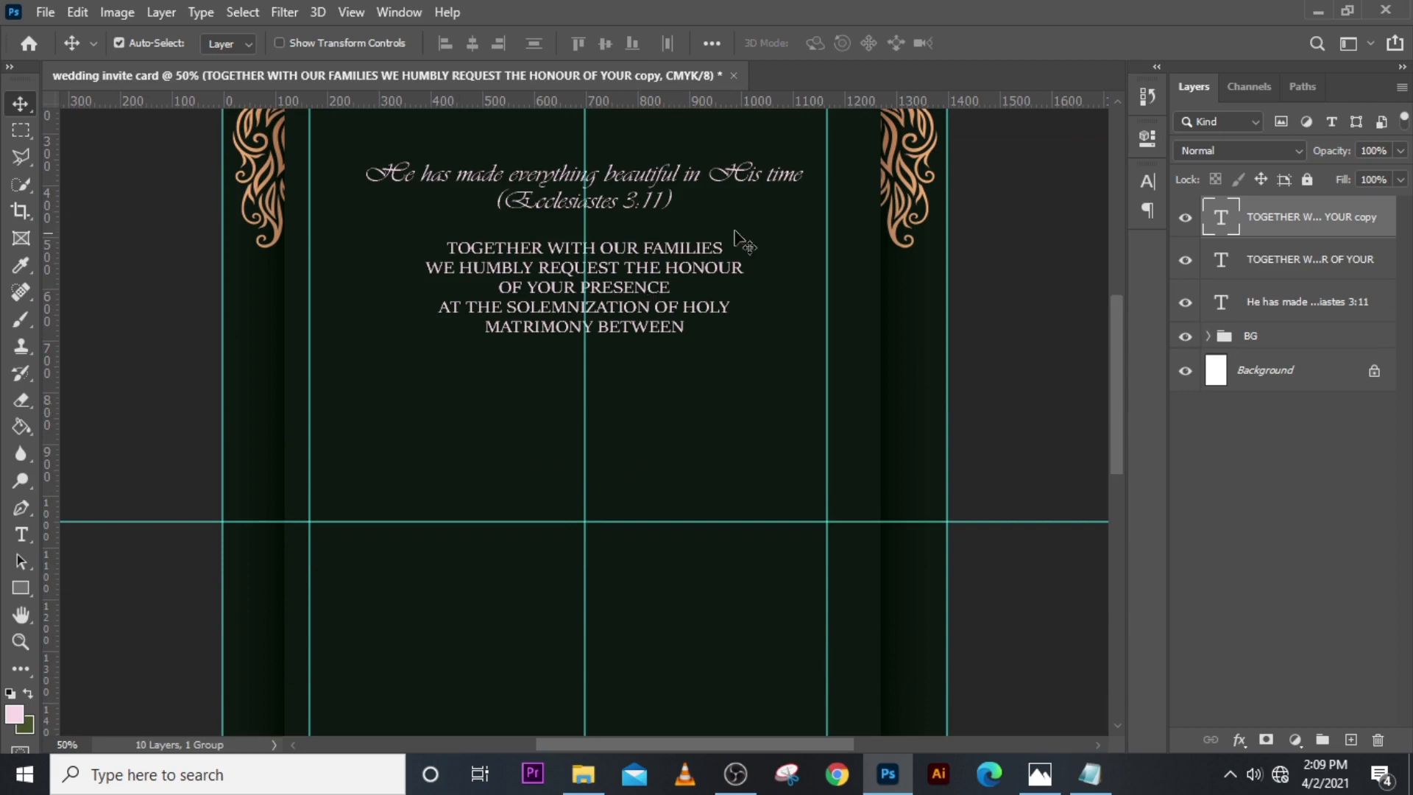
{"action": "left_click_drag", "start_coordinate": [646, 291], "coordinate": [651, 433]}
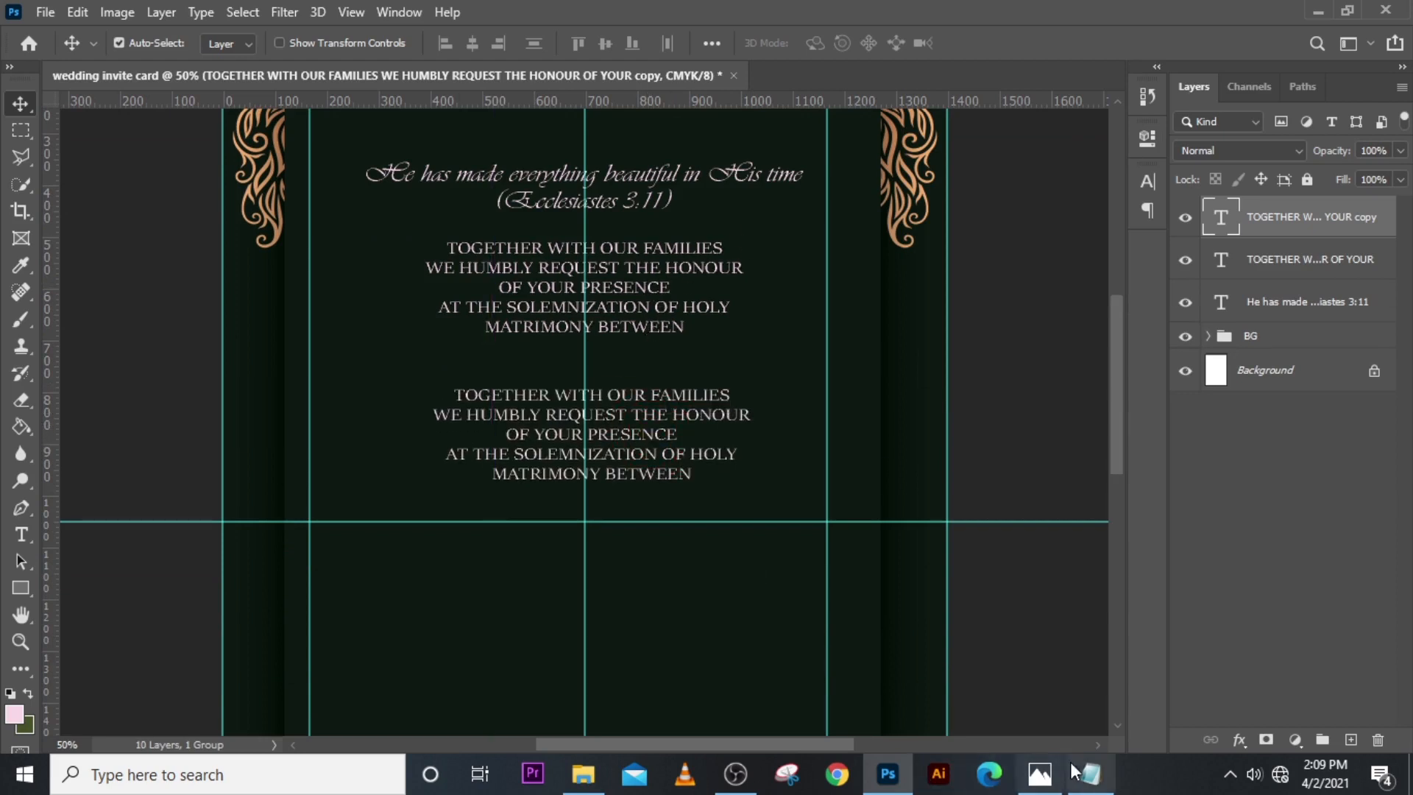
Step: Replace the duplicated invitation text with the two lines of the couple's names from Notepad
{"action": "left_click", "coordinate": [1089, 781]}
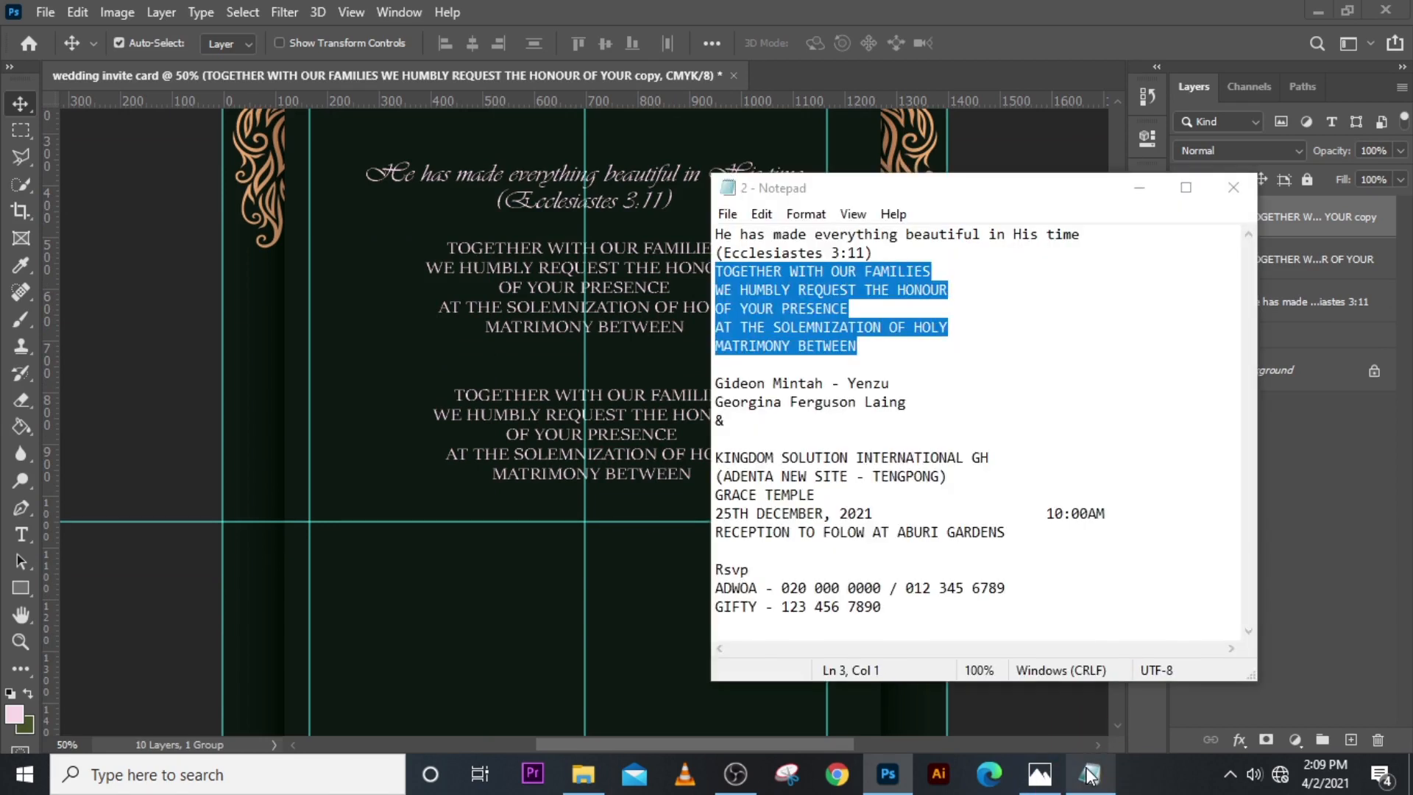
{"action": "left_click_drag", "start_coordinate": [907, 402], "coordinate": [720, 390]}
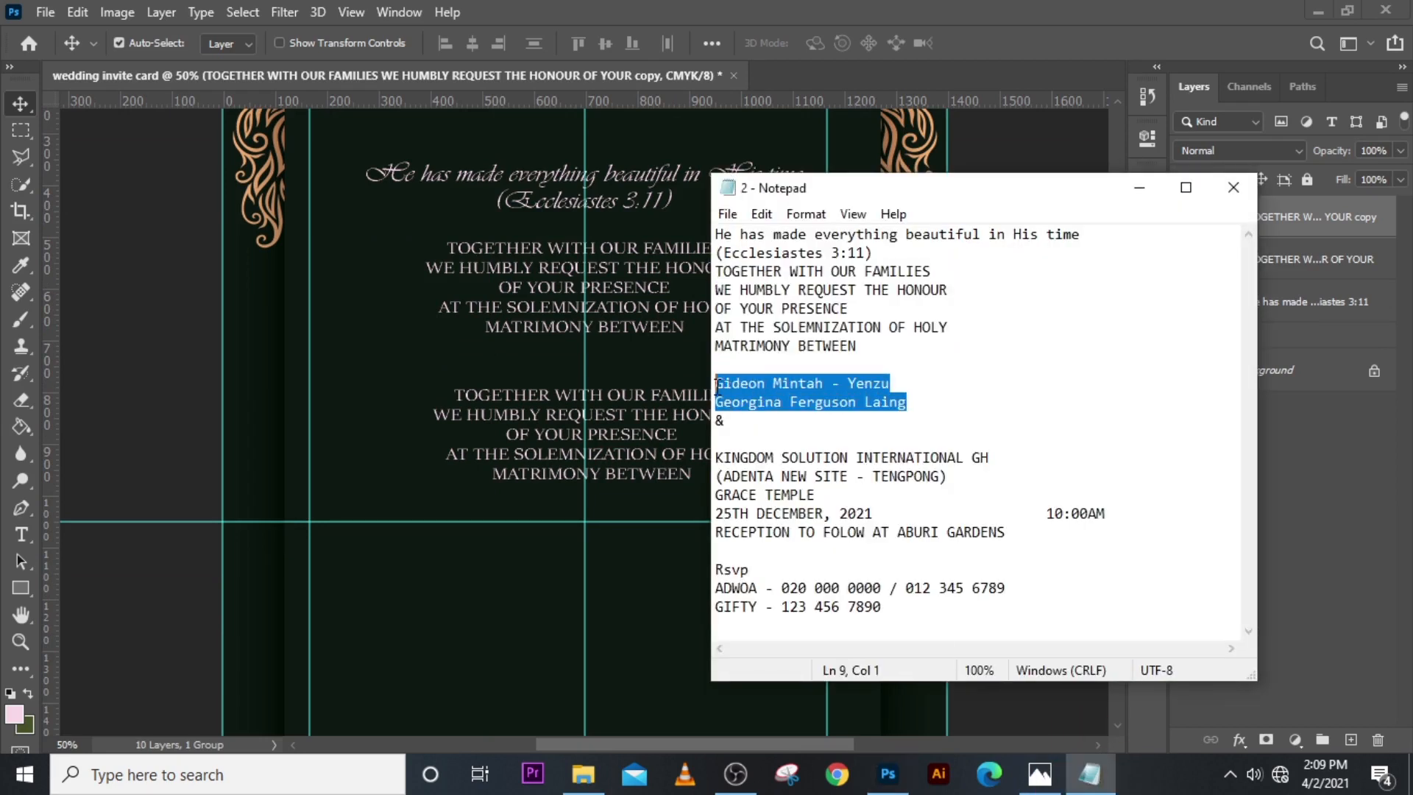
{"action": "left_click", "coordinate": [1215, 218]}
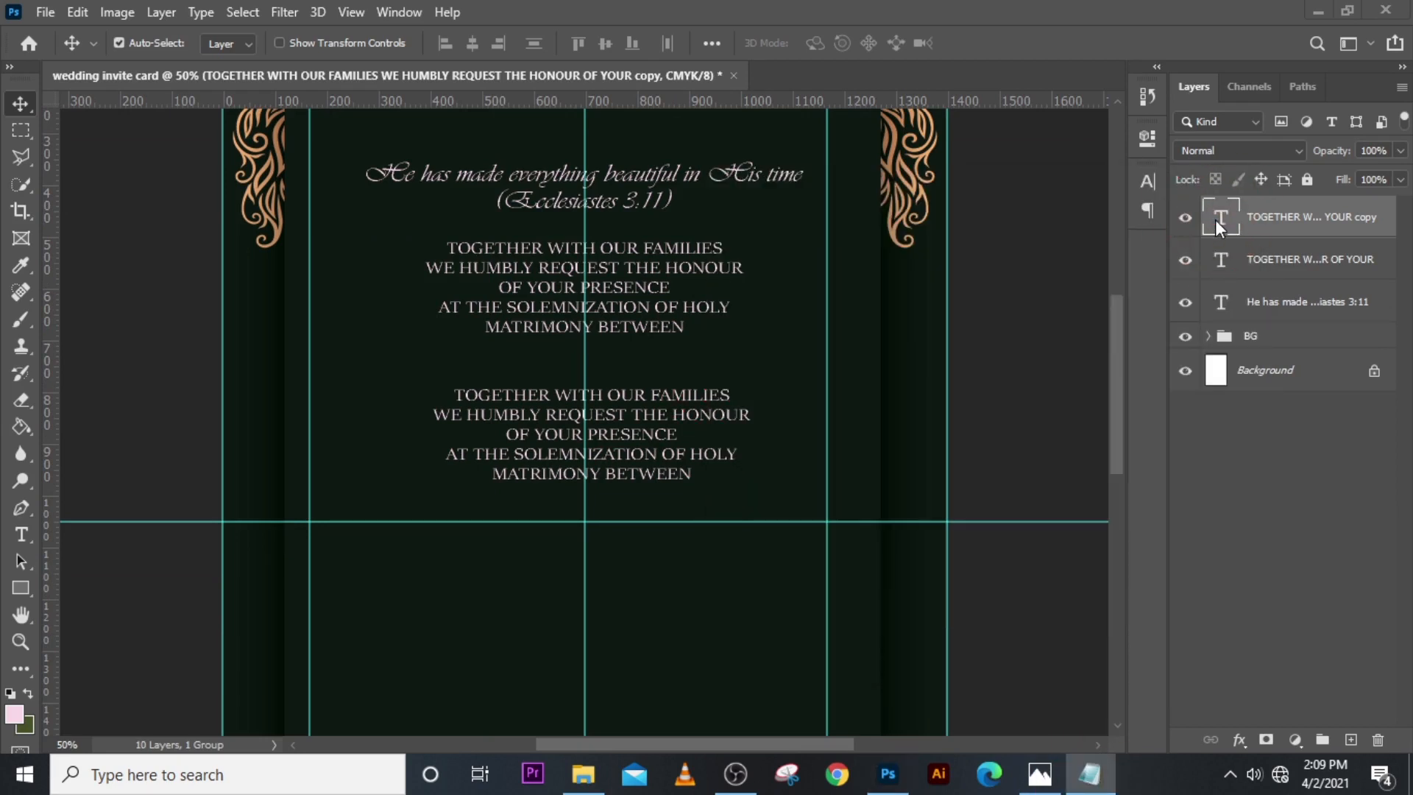
{"action": "double_click", "coordinate": [1216, 219]}
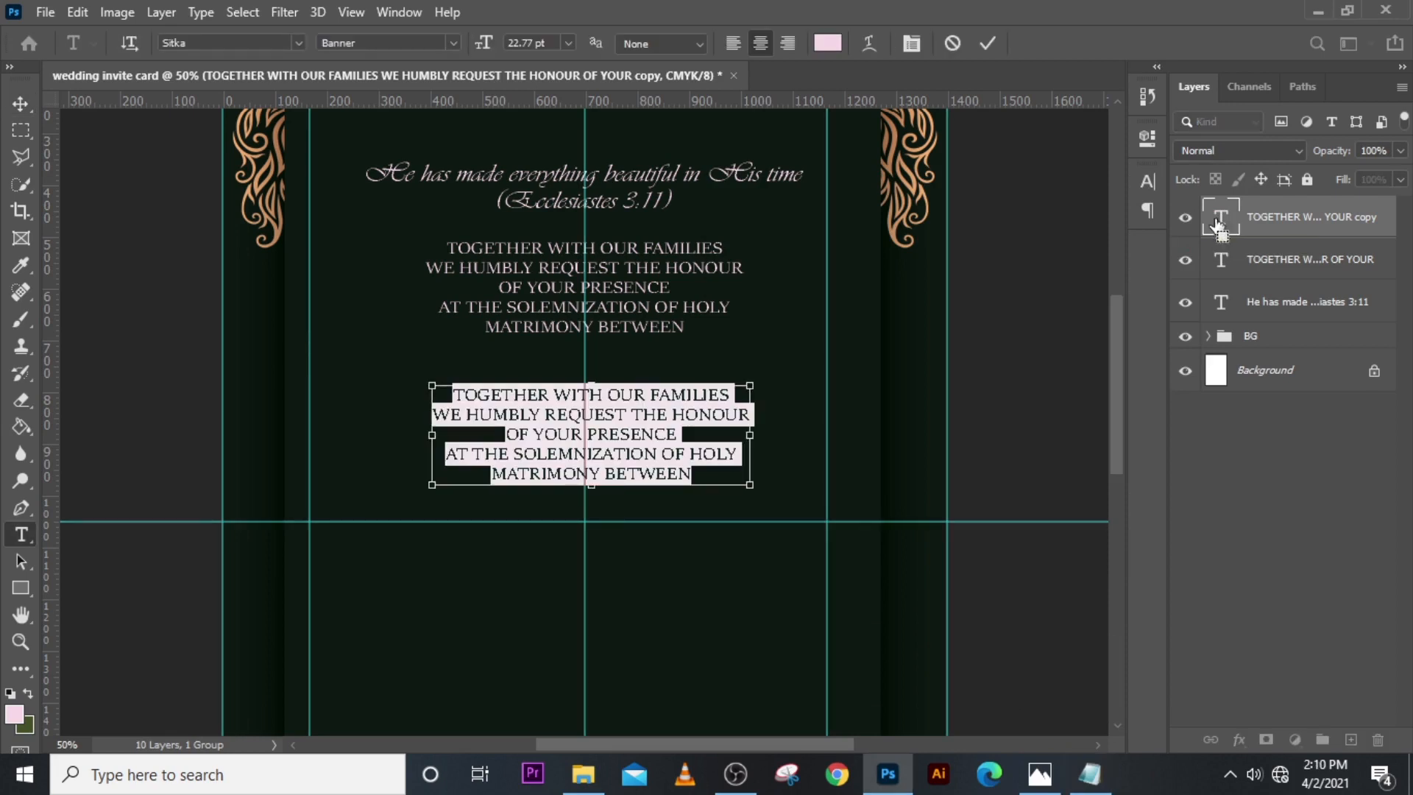
{"action": "key", "text": "ctrl+v"}
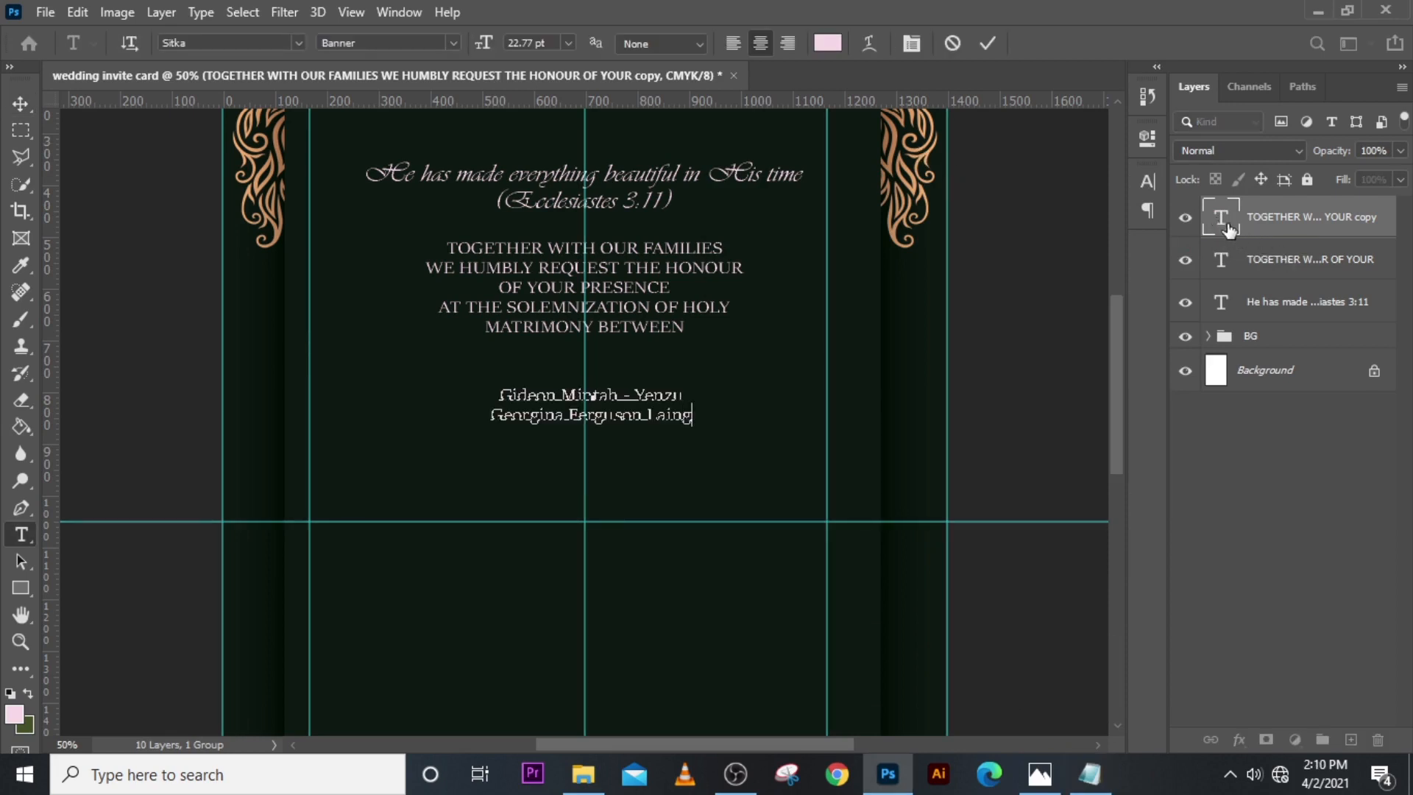
{"action": "left_click", "coordinate": [1227, 230]}
{"action": "key", "text": "v"}
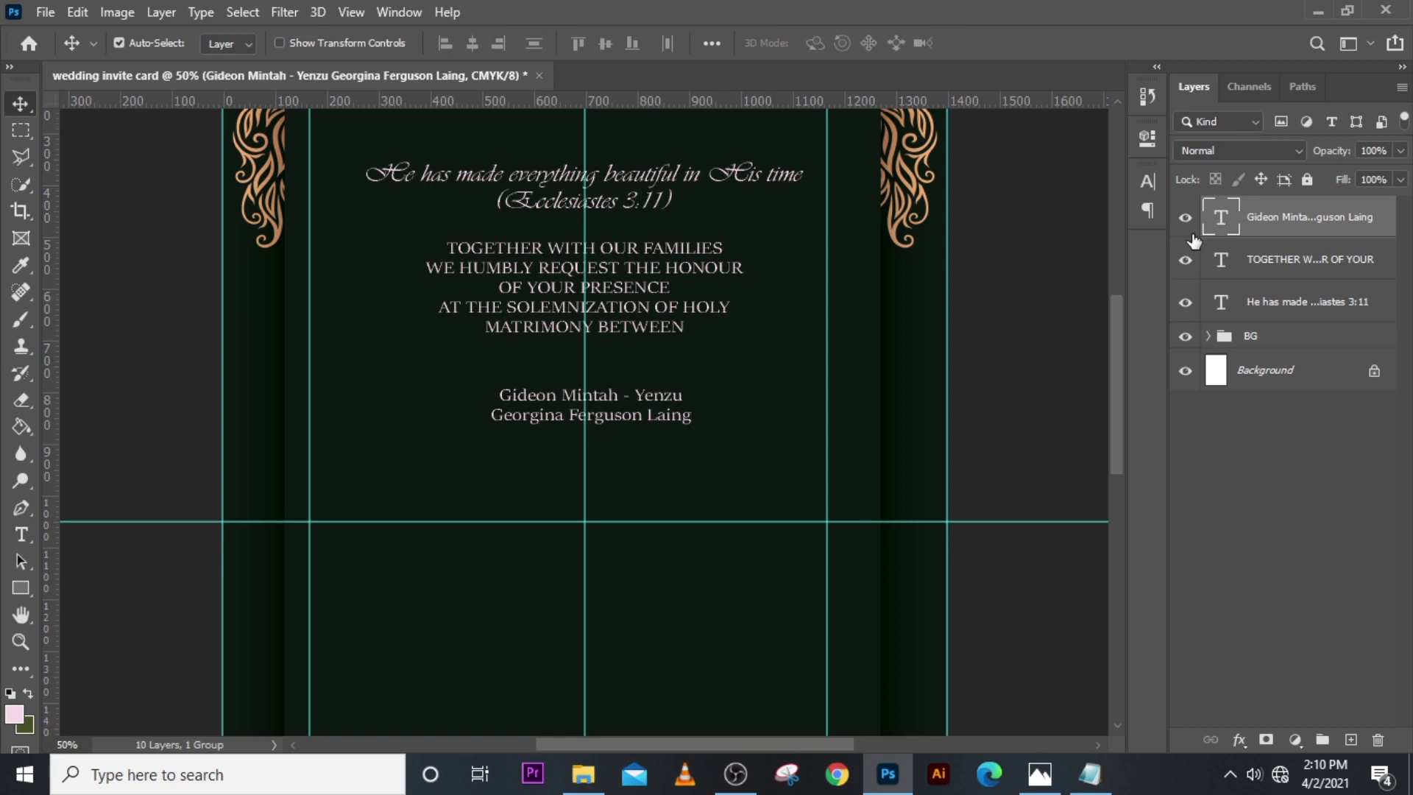
Step: Set the couple's names text to the ChopinScript font with 72 pt leading
{"action": "left_click", "coordinate": [1142, 185]}
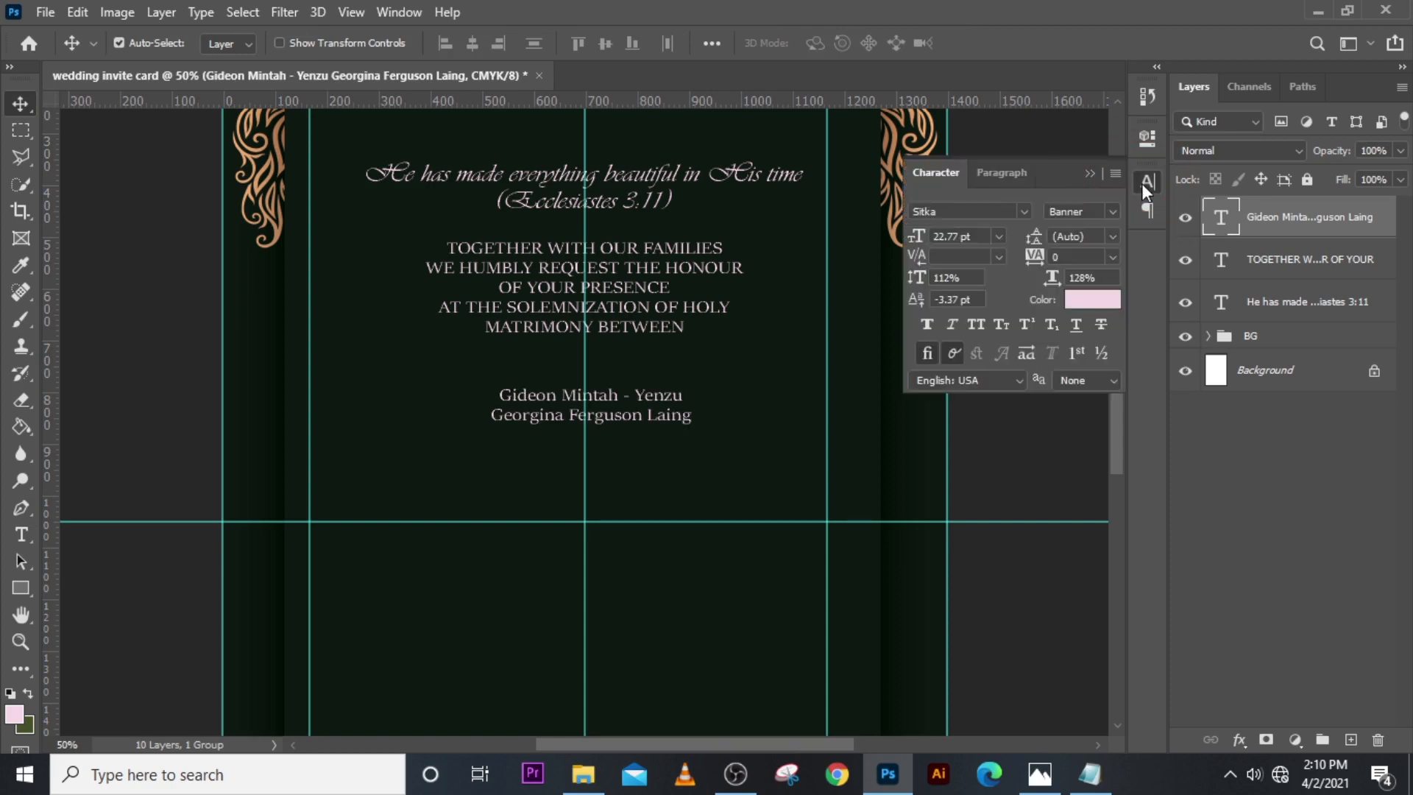
{"action": "left_click", "coordinate": [1027, 210]}
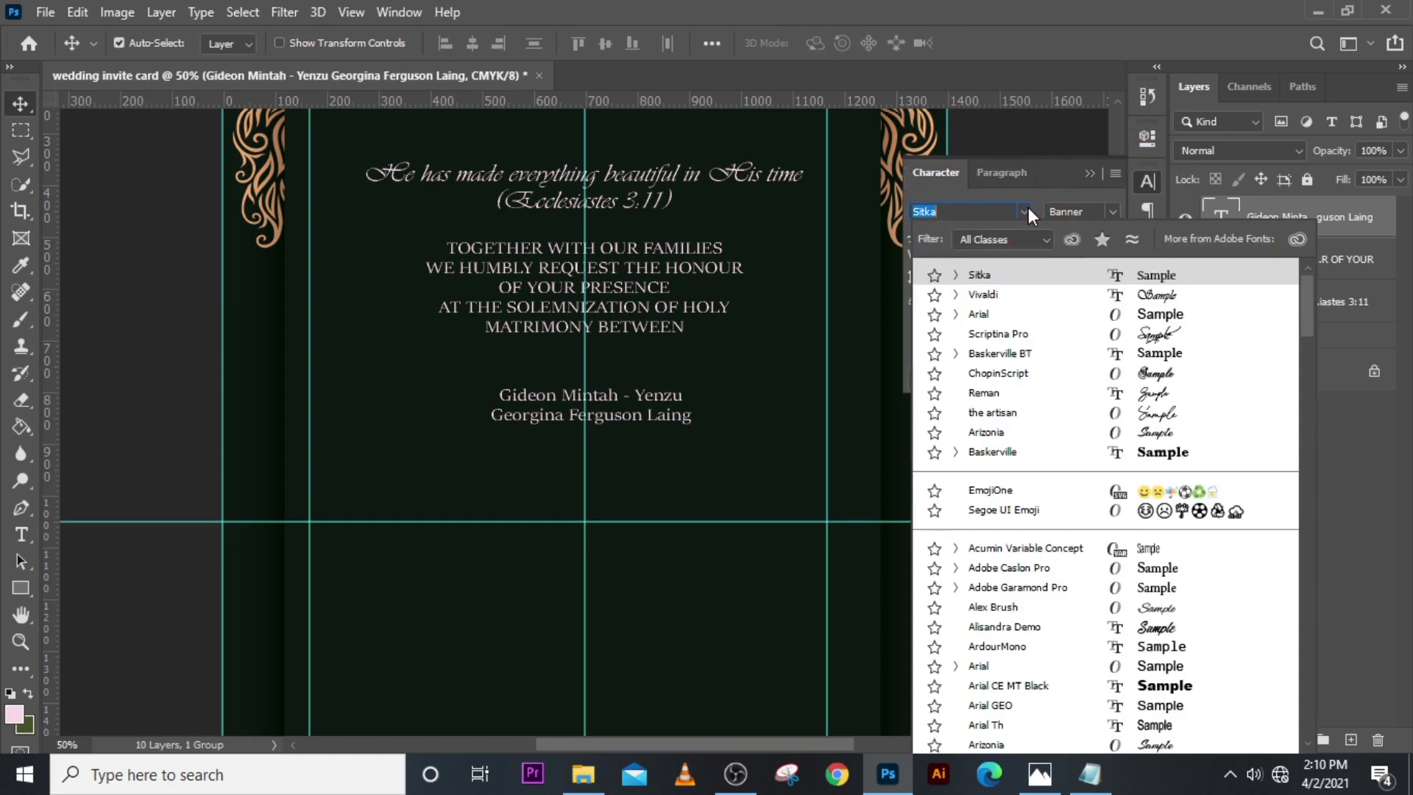
{"action": "left_click", "coordinate": [999, 374]}
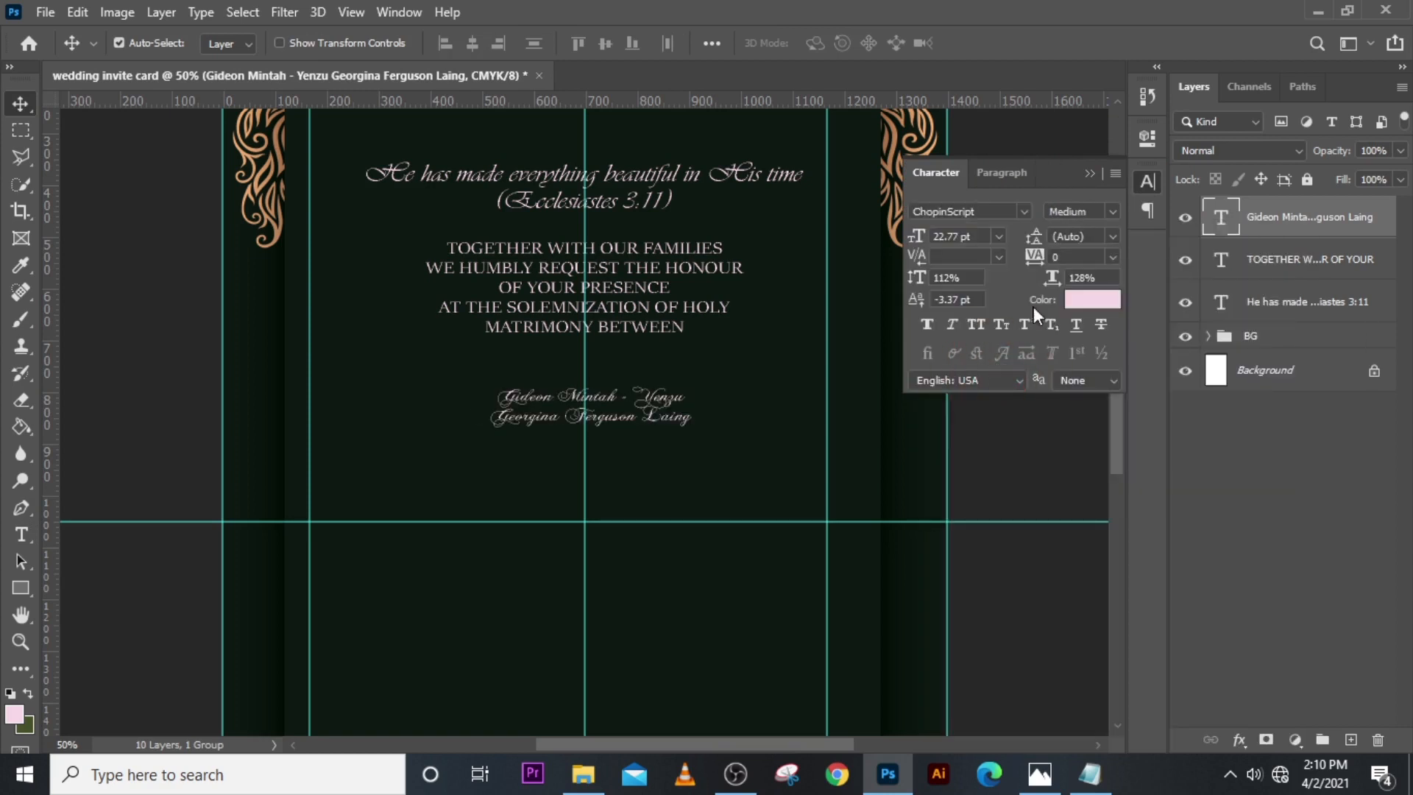
{"action": "left_click", "coordinate": [1112, 238]}
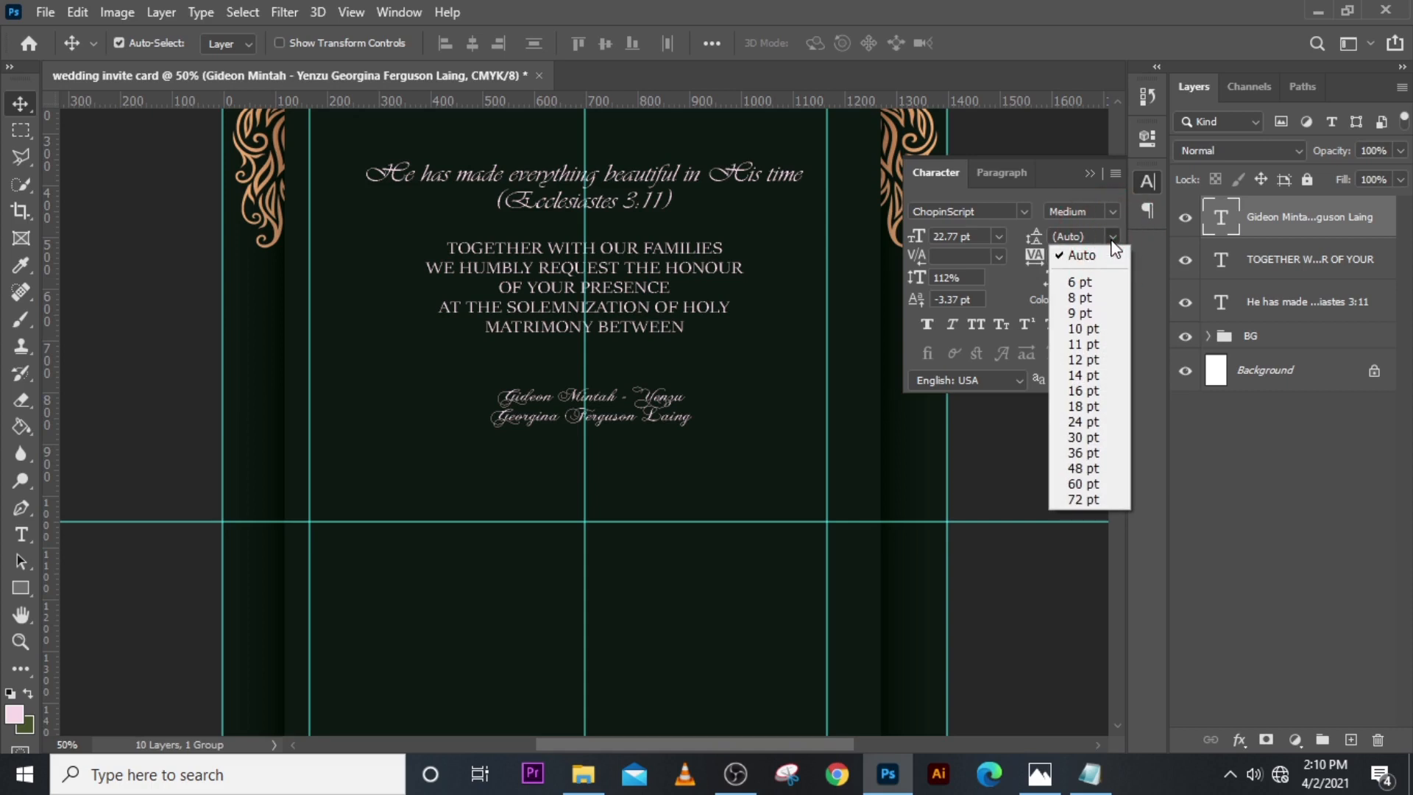
{"action": "left_click", "coordinate": [1080, 436]}
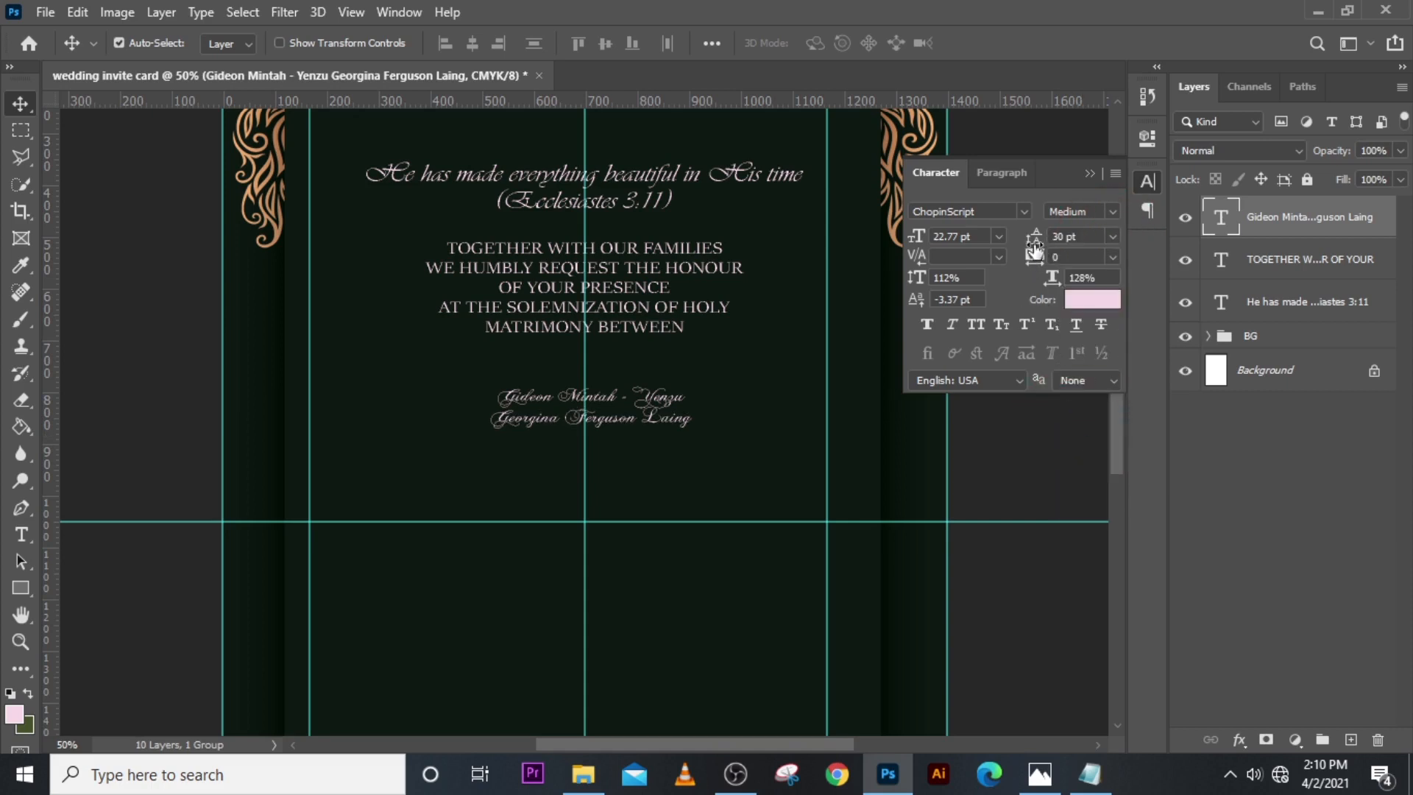
{"action": "left_click", "coordinate": [1040, 237]}
{"action": "left_click_drag", "start_coordinate": [1043, 241], "coordinate": [1084, 236]}
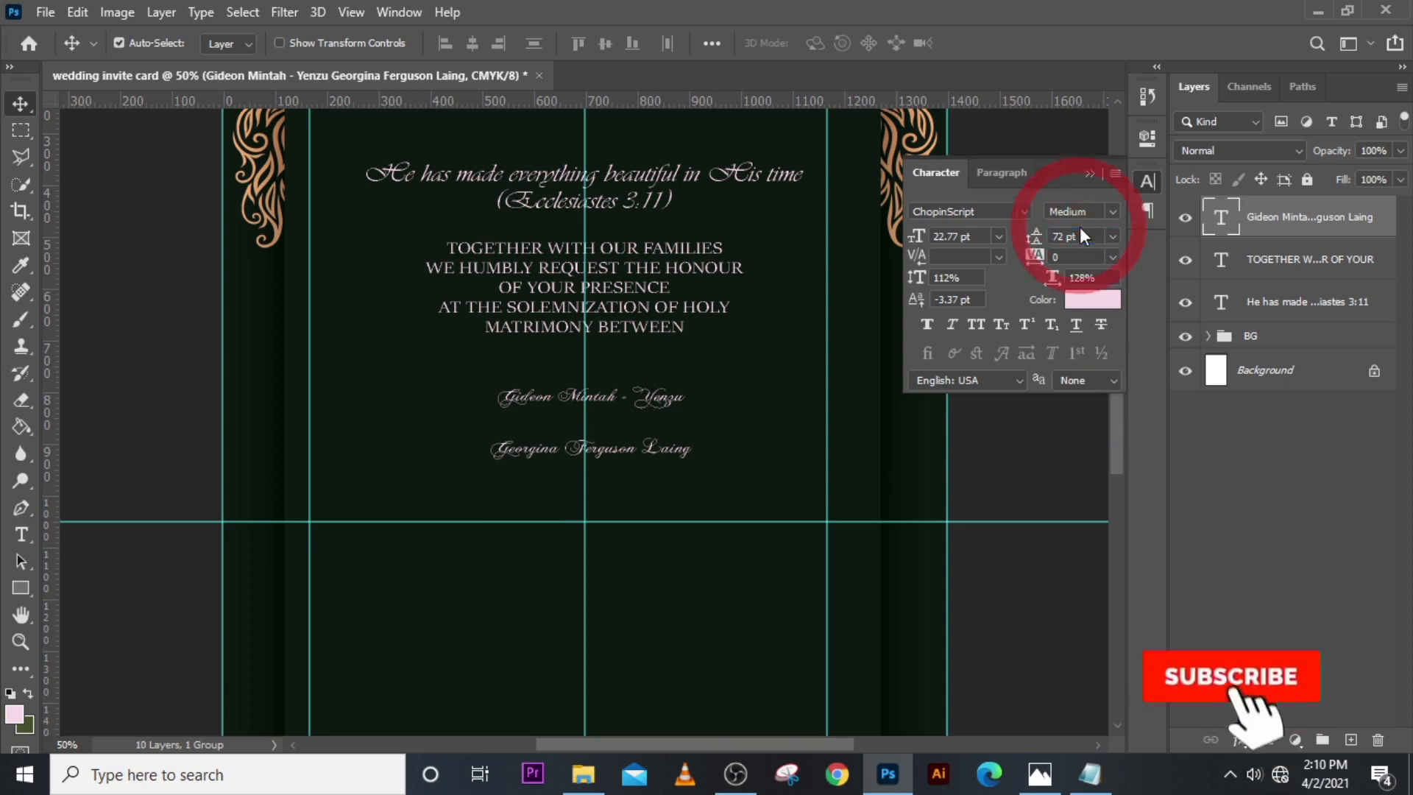
{"action": "left_click", "coordinate": [1093, 175]}
Step: Scale the couple's names text to about 214% around its center and shift it left to center it on the middle vertical guide
{"action": "left_click", "coordinate": [1312, 219]}
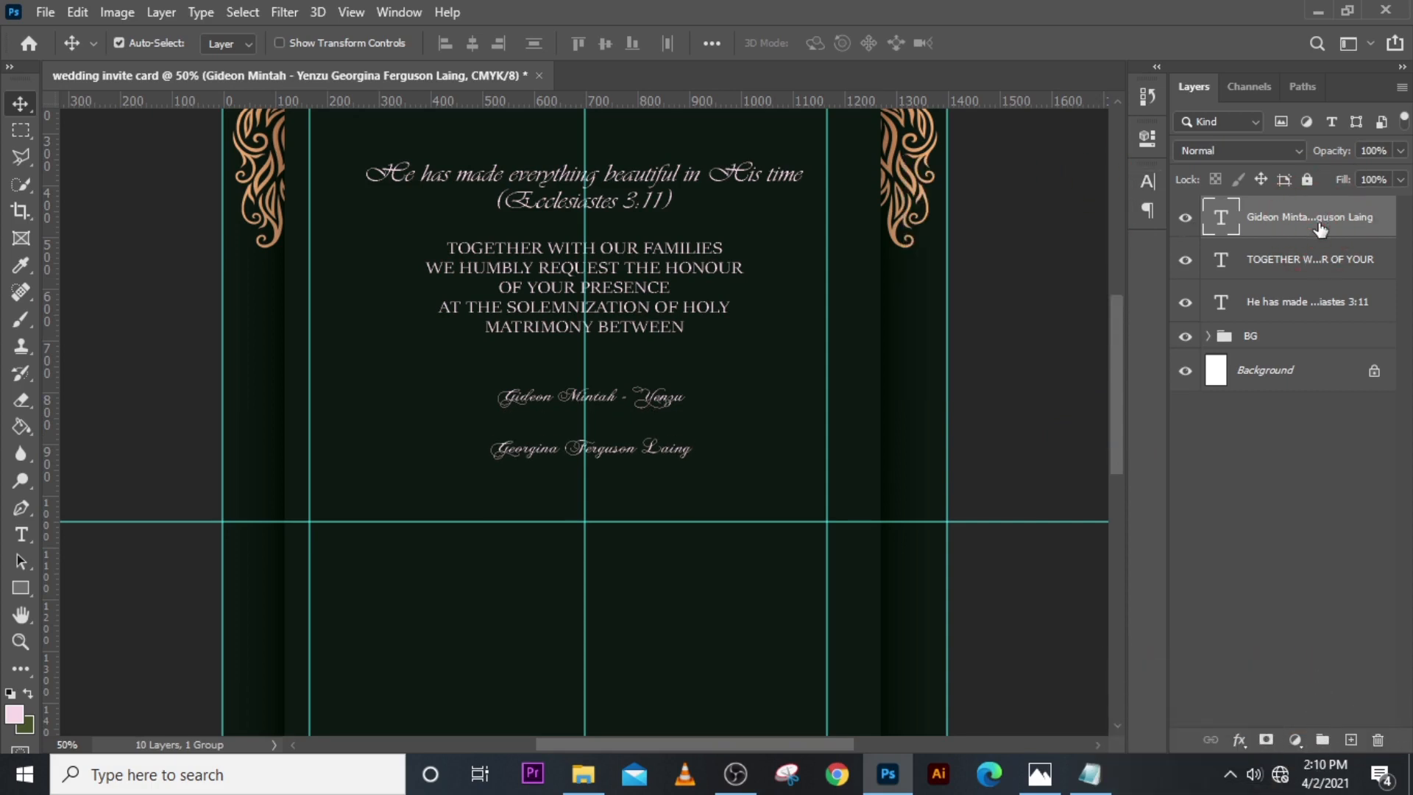
{"action": "key", "text": "ctrl+t"}
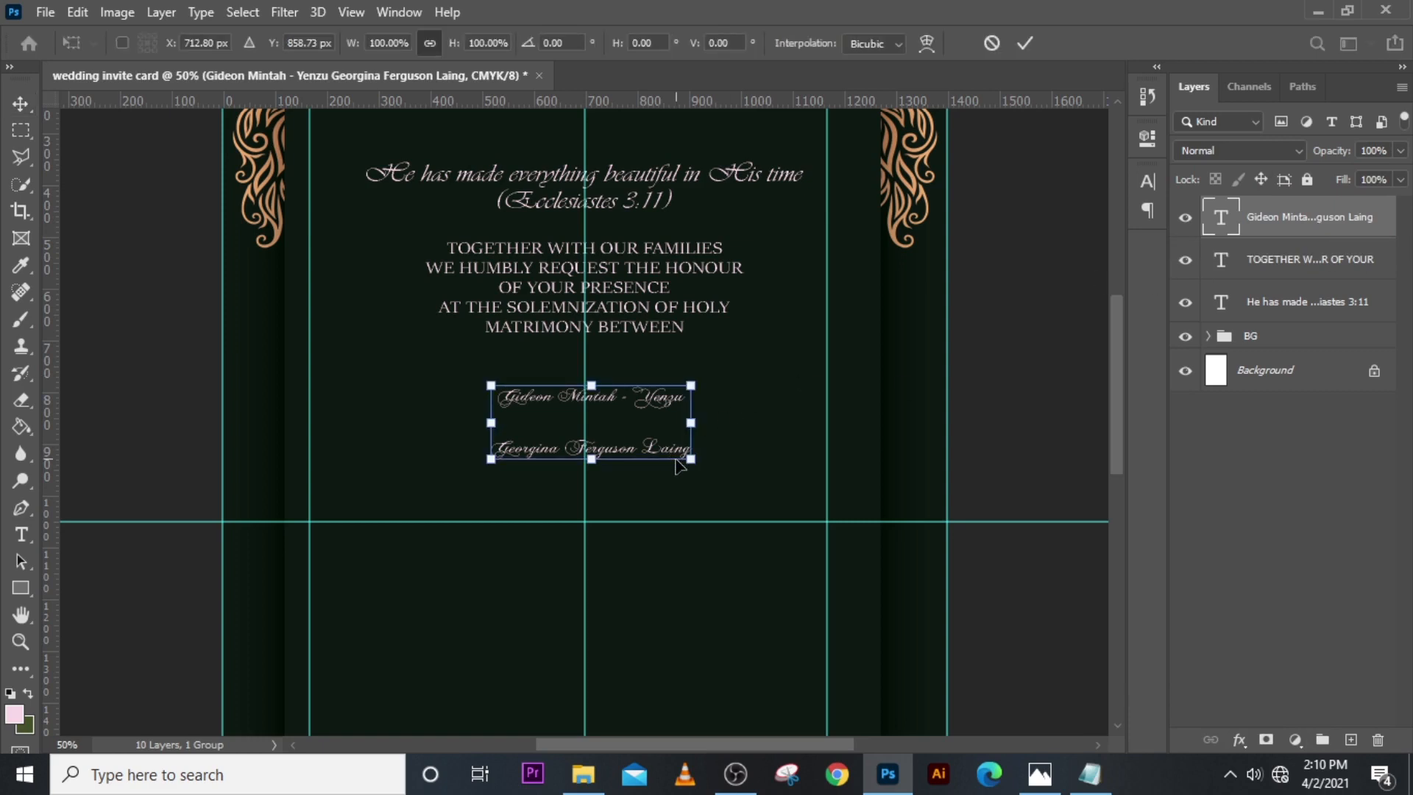
{"action": "left_click_drag", "start_coordinate": [690, 459], "coordinate": [803, 516]}
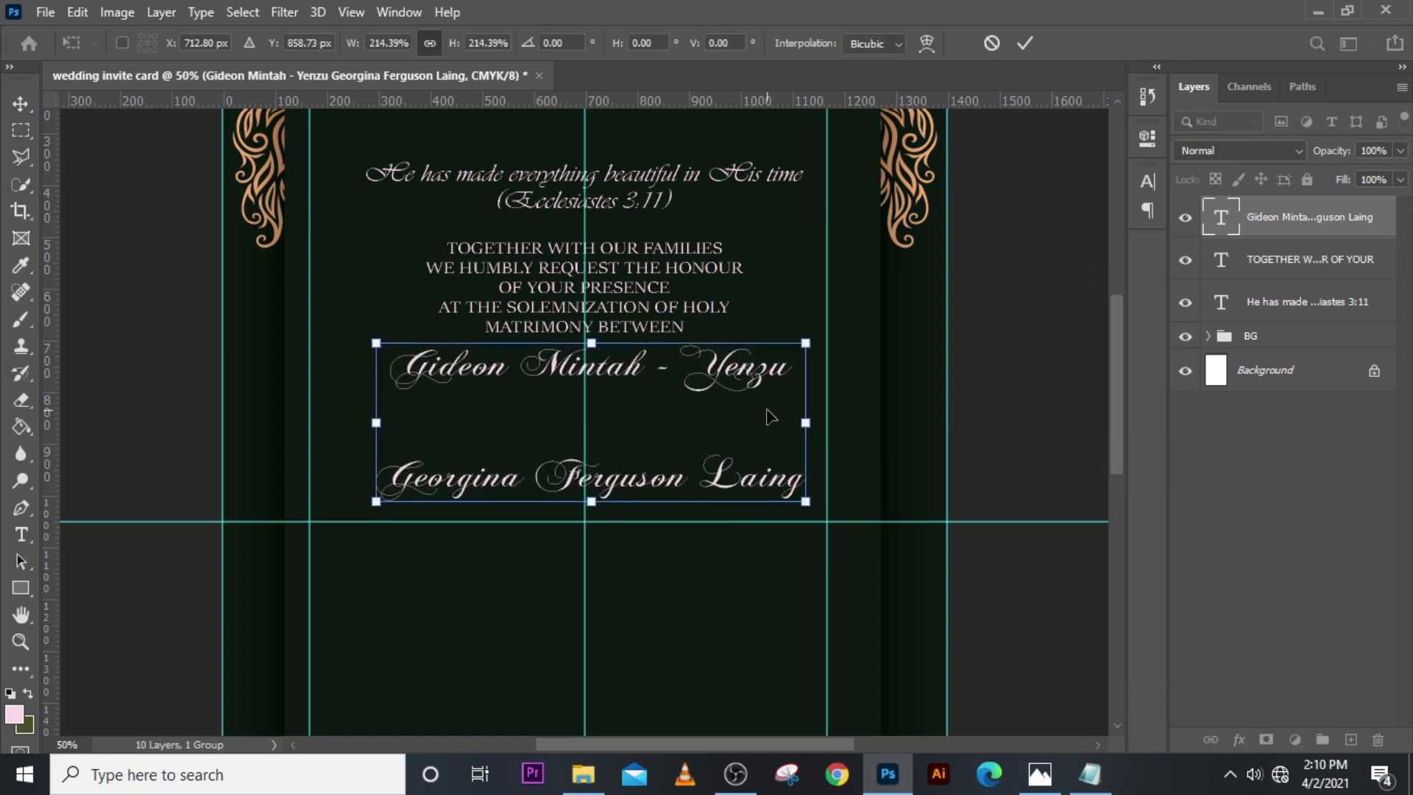
{"action": "key", "text": "Left"}
{"action": "key", "text": "Left"}
{"action": "key", "text": "Left"}
{"action": "key", "text": "Left"}
{"action": "key", "text": "Left"}
{"action": "key", "text": "Left"}
{"action": "key", "text": "Left"}
{"action": "key", "text": "Left"}
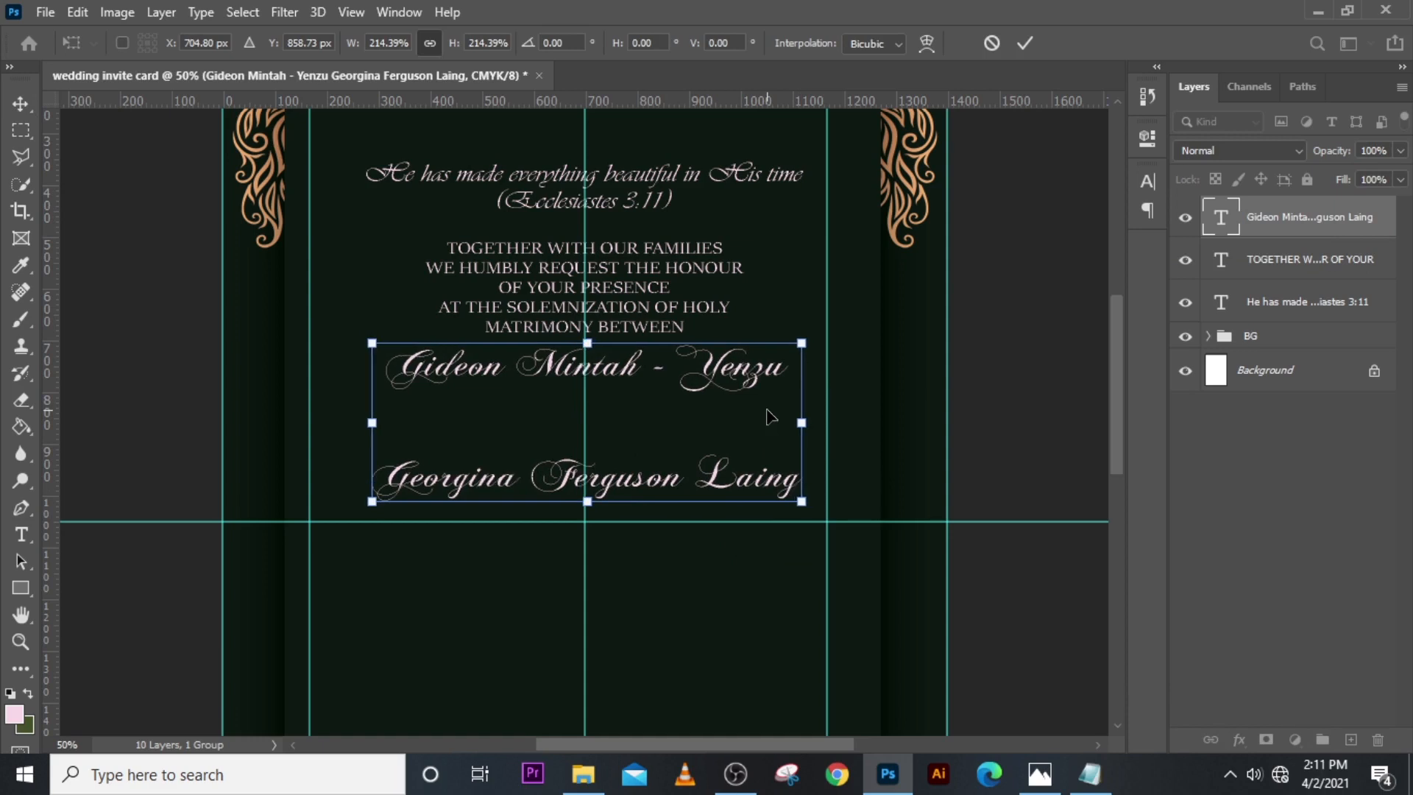
{"action": "key", "text": "Left"}
{"action": "key", "text": "Left"}
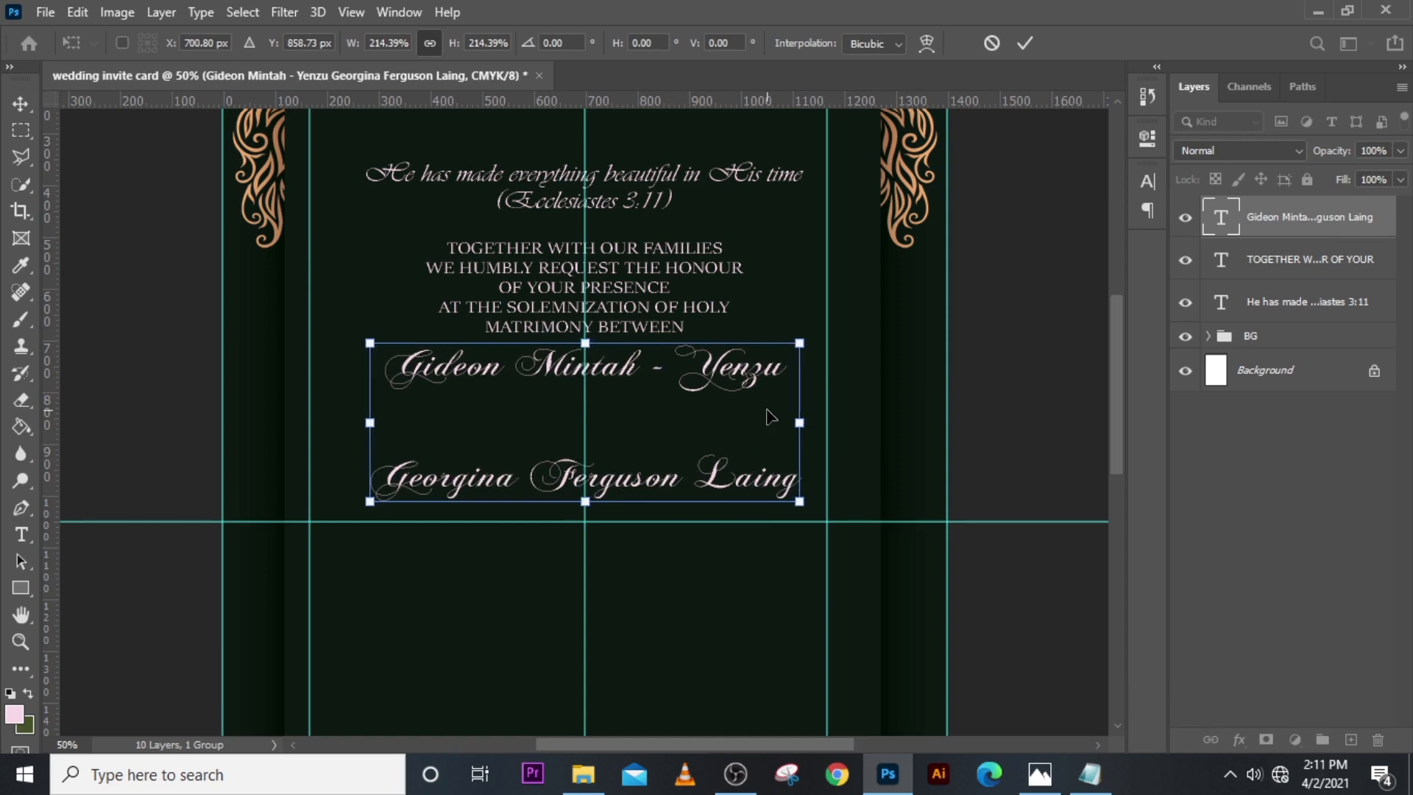
{"action": "key", "text": "Return"}
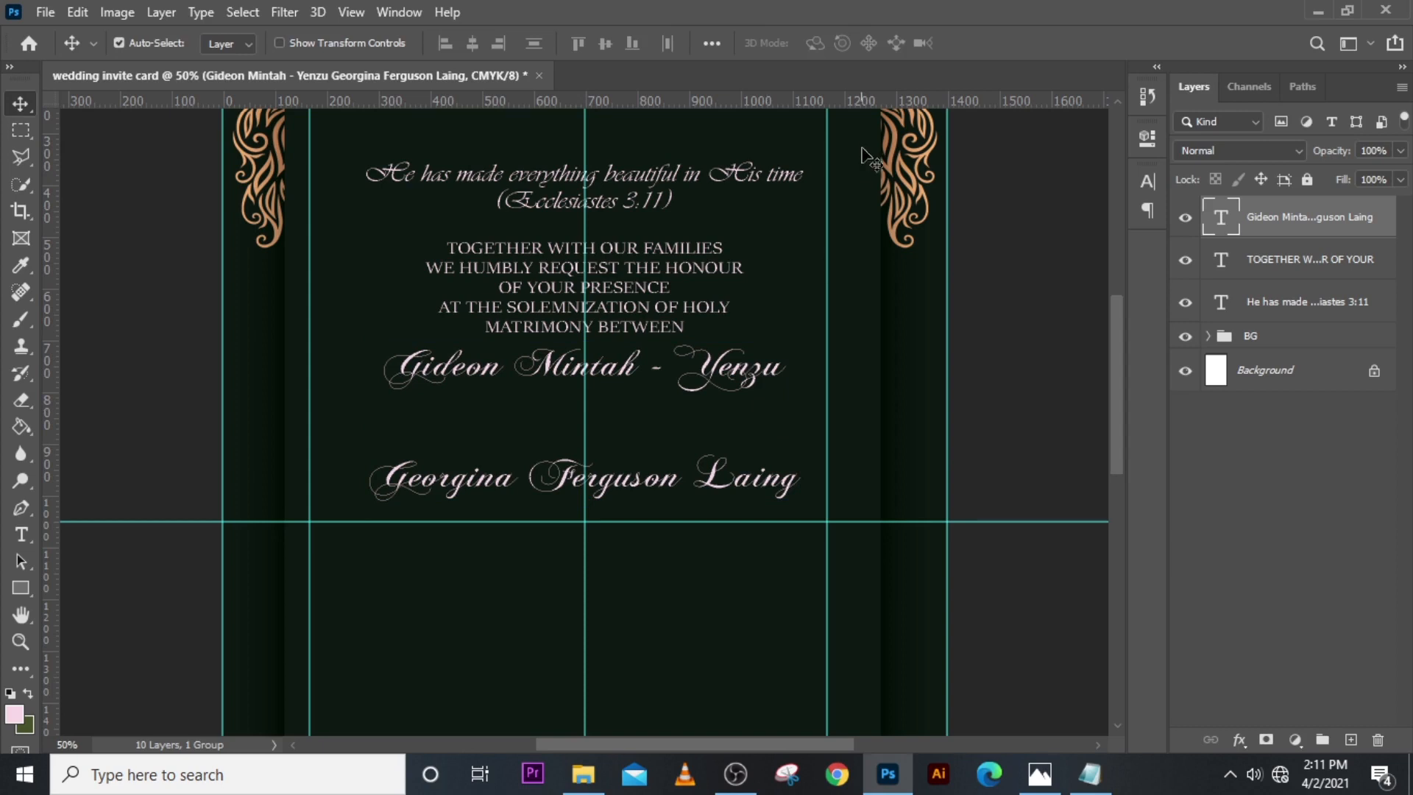
Step: Set the leading of the couple's names to 125 pt and move them further down below the invitation text
{"action": "left_click", "coordinate": [1151, 177]}
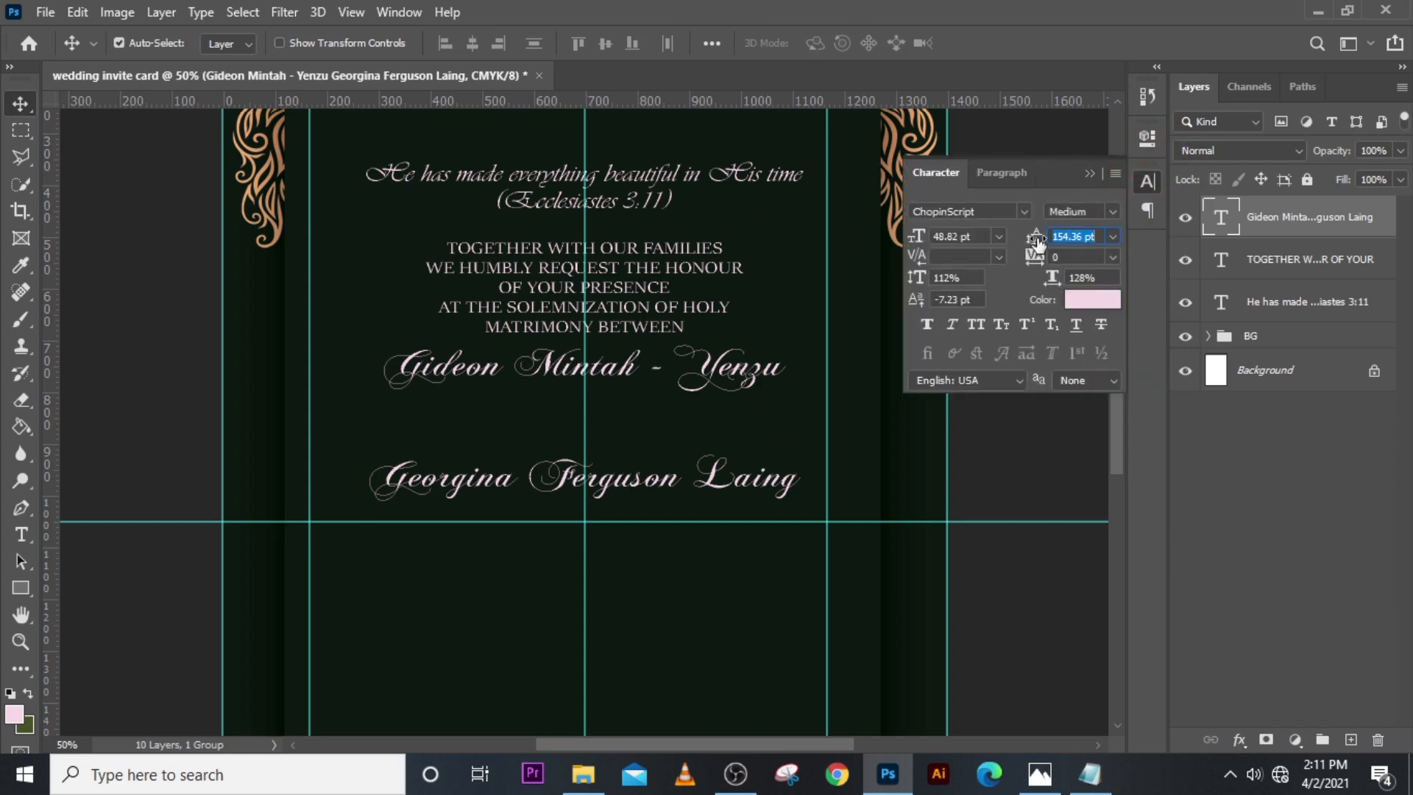
{"action": "left_click_drag", "start_coordinate": [1037, 245], "coordinate": [1033, 237]}
{"action": "left_click_drag", "start_coordinate": [1024, 245], "coordinate": [1026, 248]}
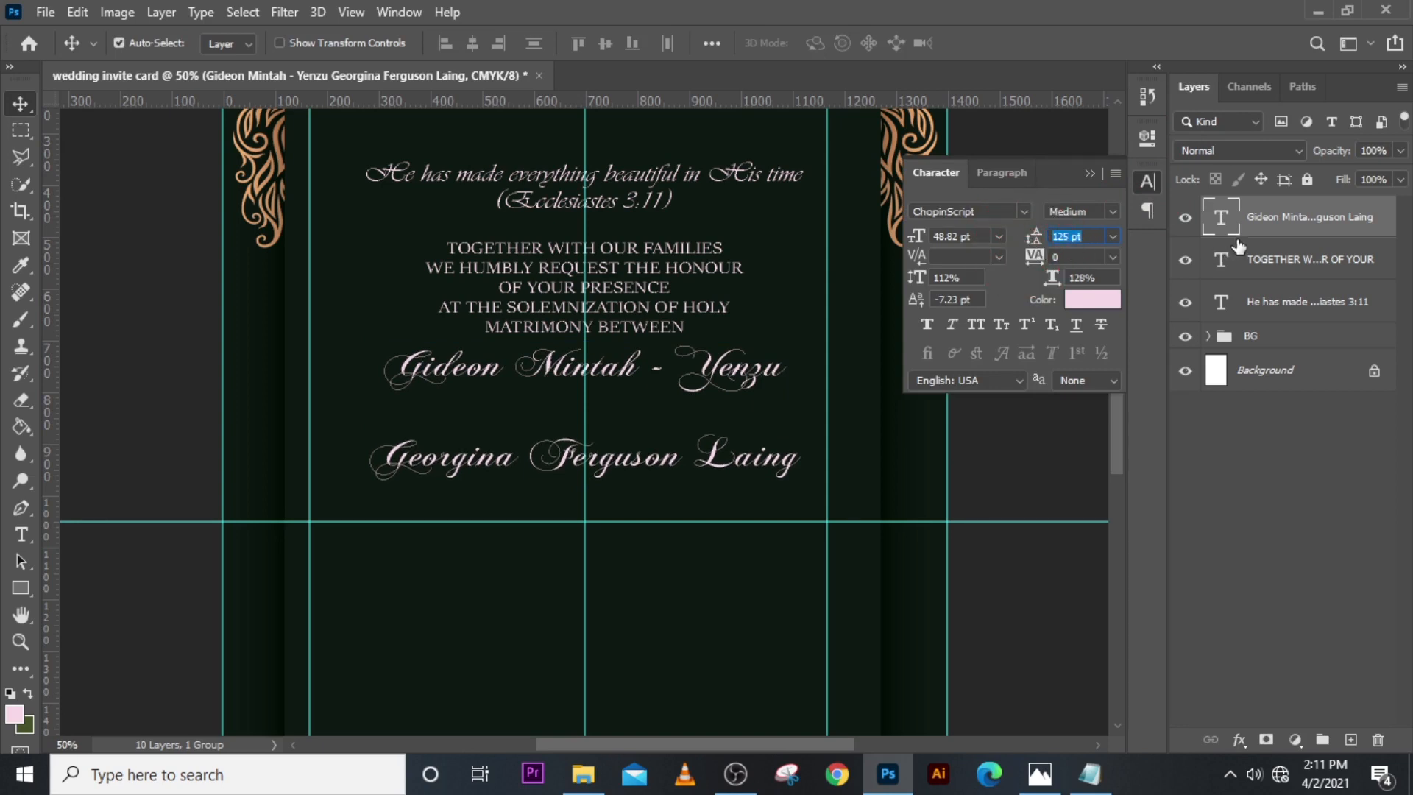
{"action": "left_click", "coordinate": [1261, 215]}
{"action": "left_click", "coordinate": [1088, 176]}
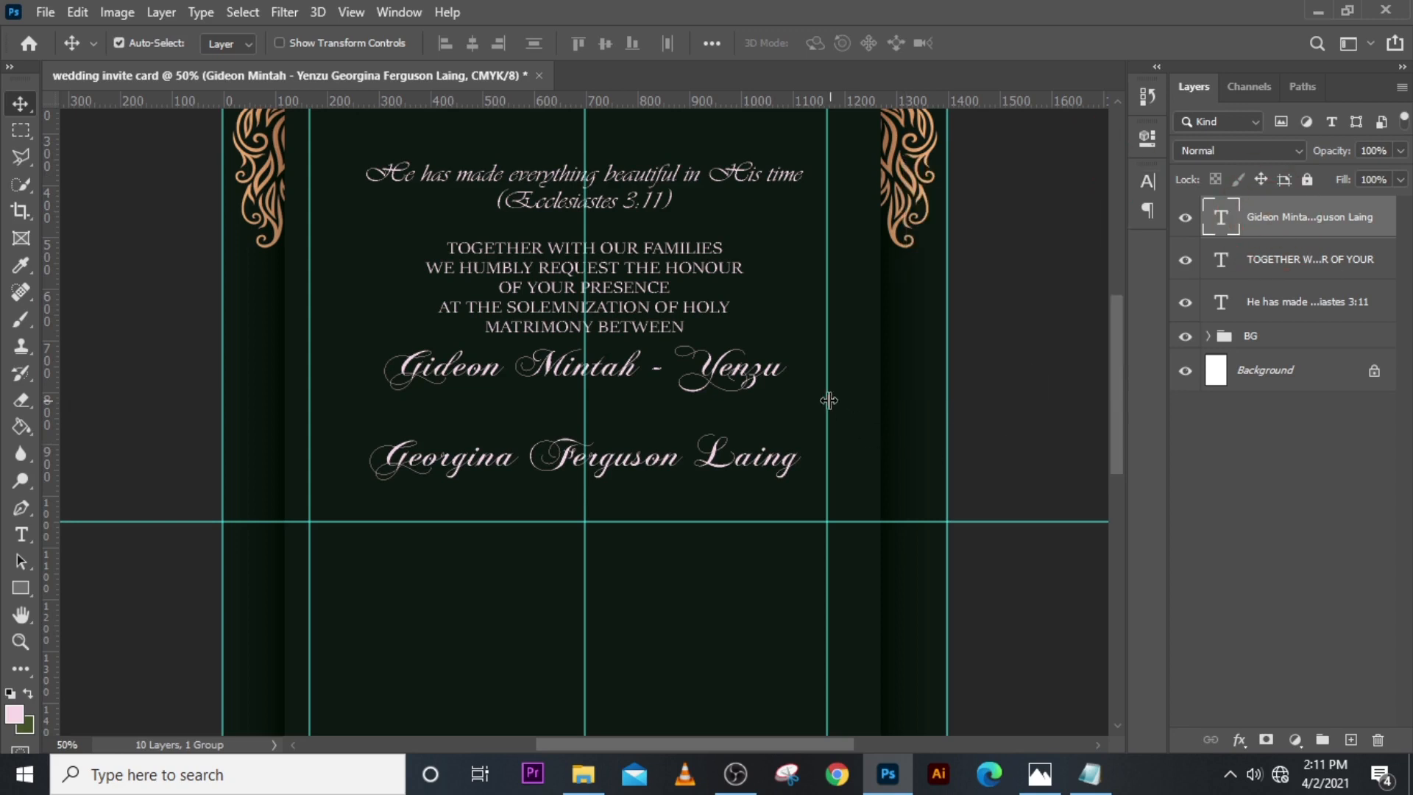
{"action": "left_click_drag", "start_coordinate": [667, 386], "coordinate": [638, 422]}
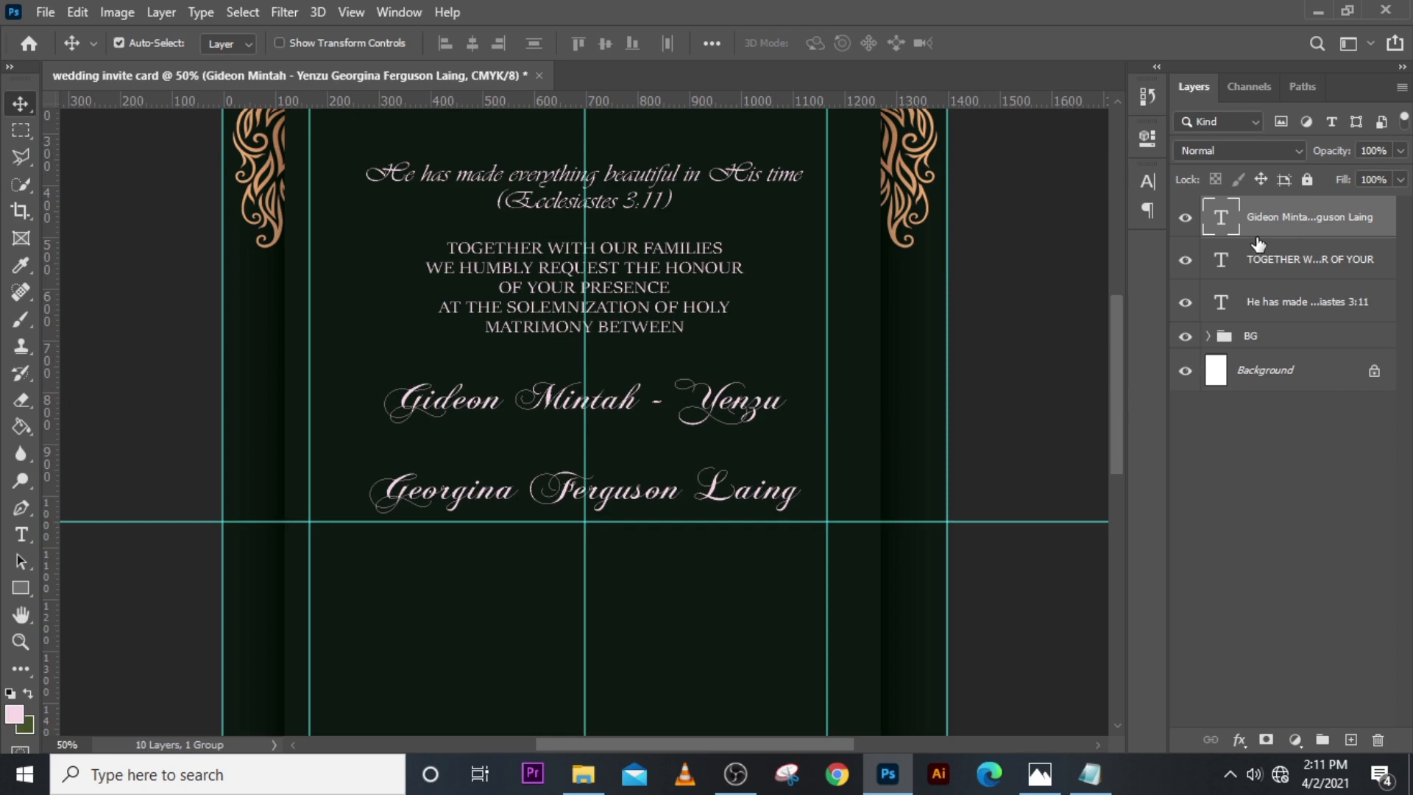
Step: Duplicate the couple's names text layer and replace the copy's text with the "&" from Notepad
{"action": "key", "text": "ctrl+j"}
{"action": "left_click", "coordinate": [1090, 774]}
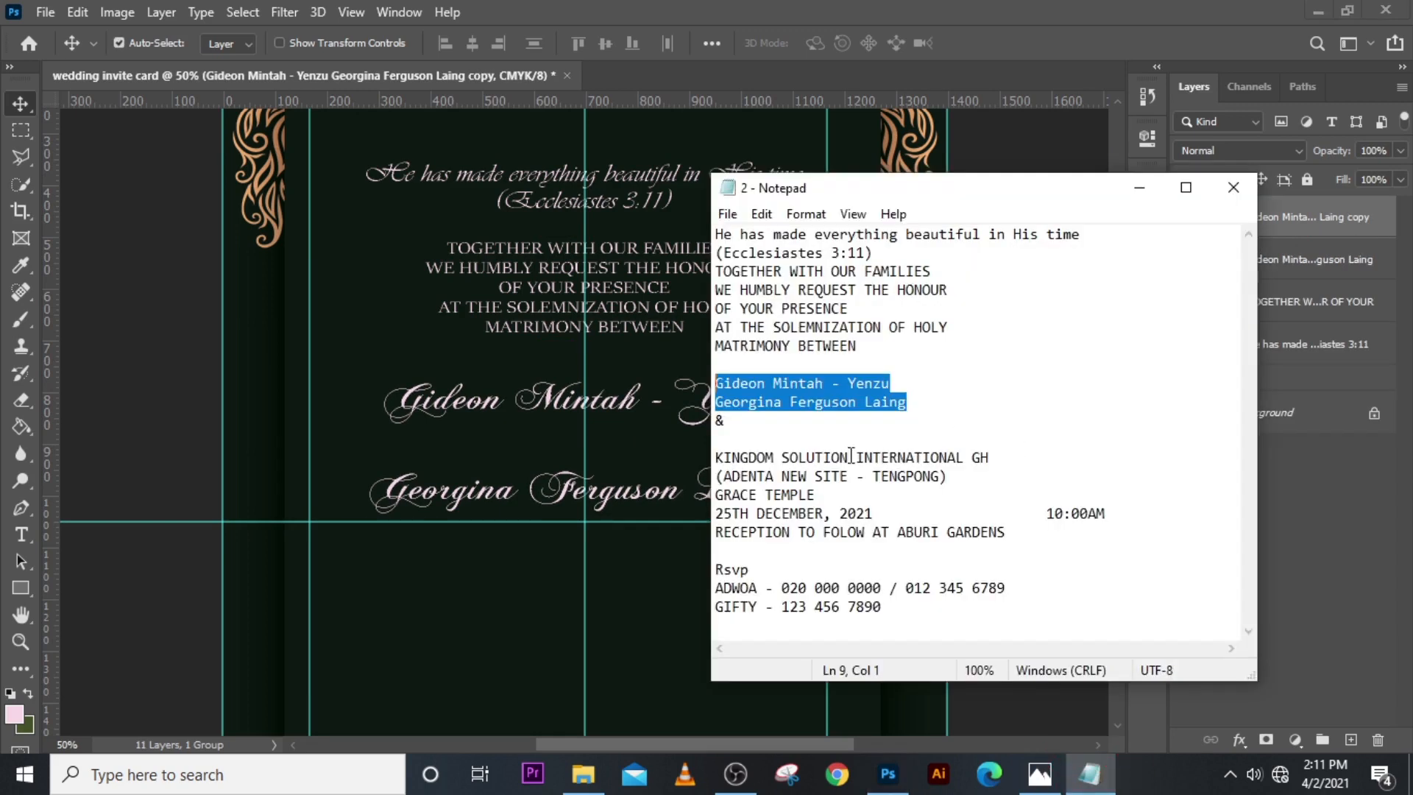
{"action": "left_click", "coordinate": [716, 420]}
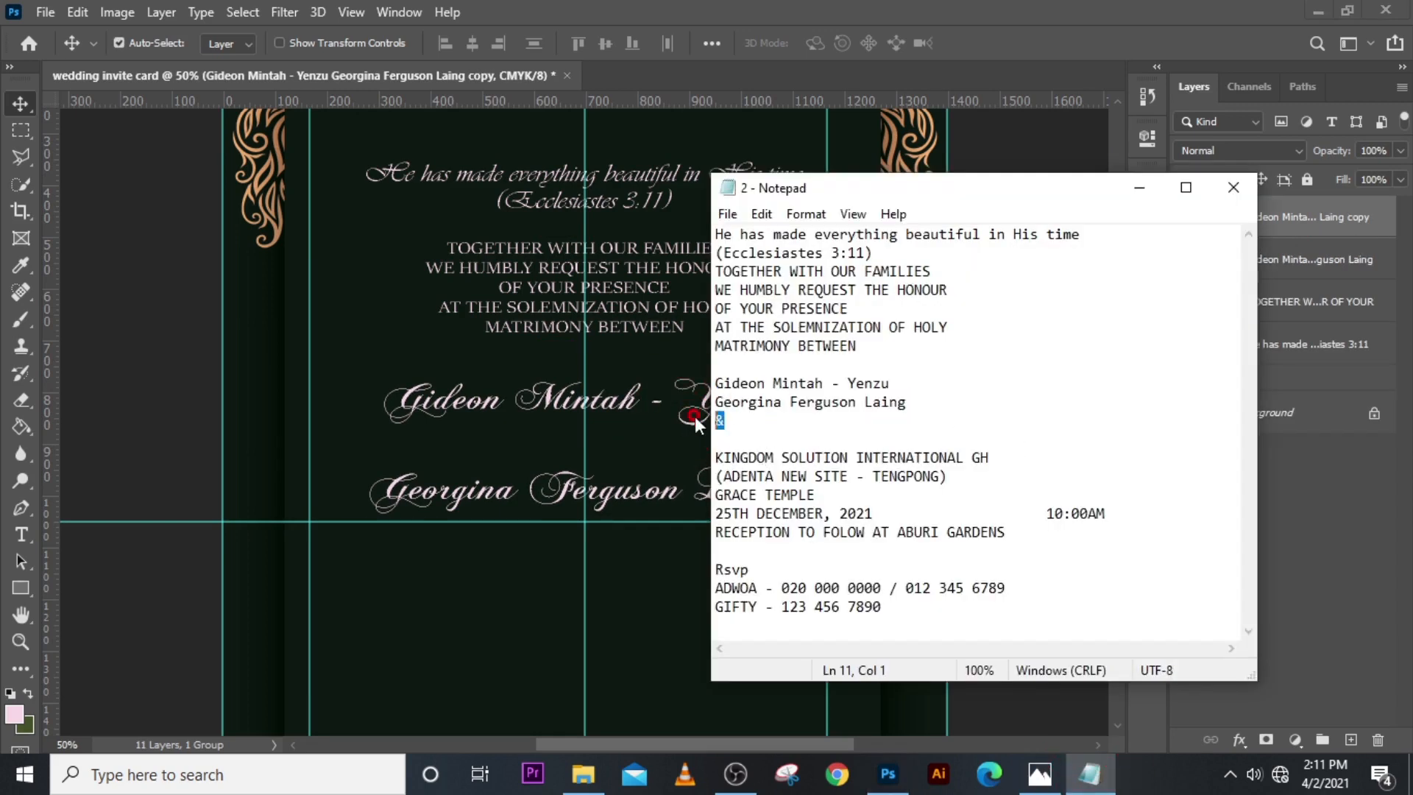
{"action": "left_click", "coordinate": [793, 4]}
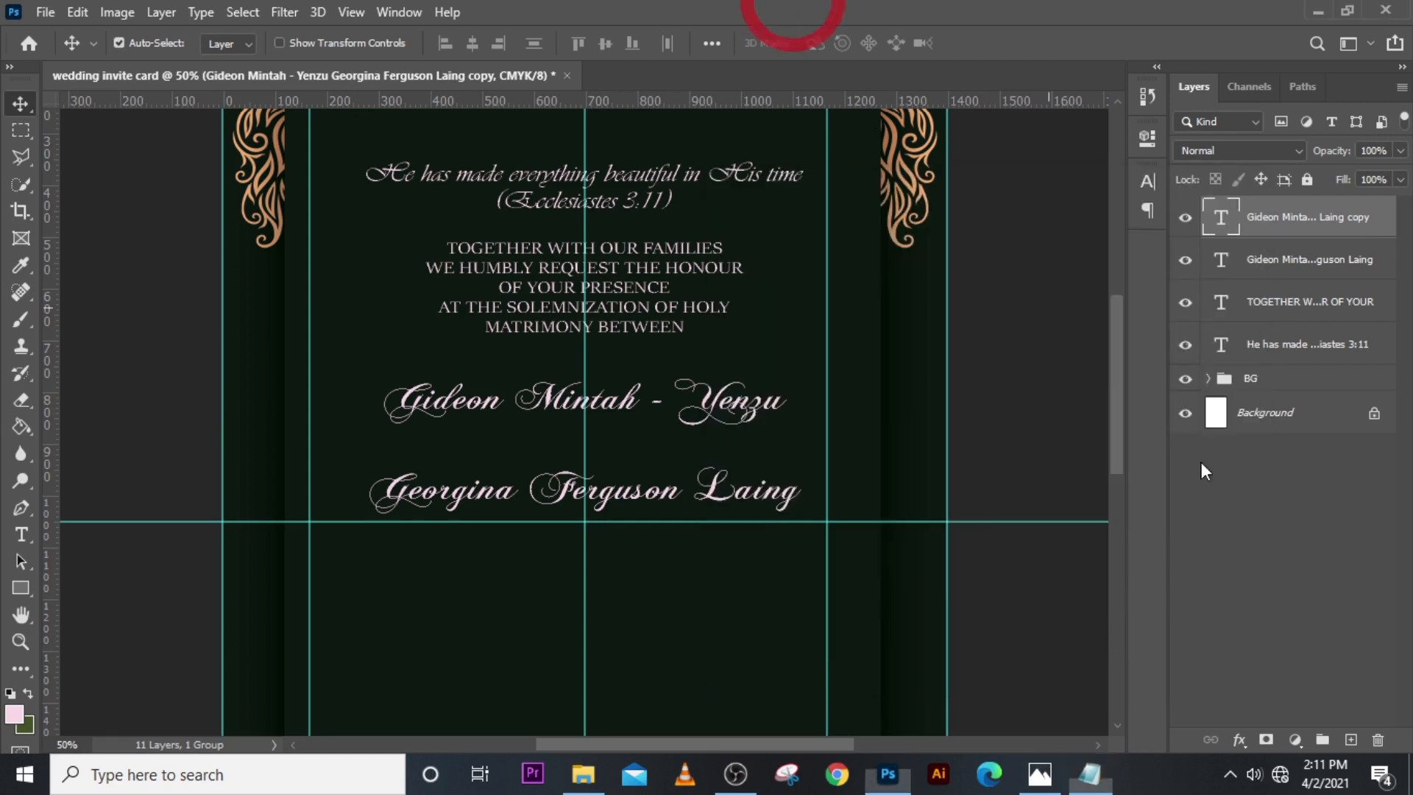
{"action": "double_click", "coordinate": [1225, 221]}
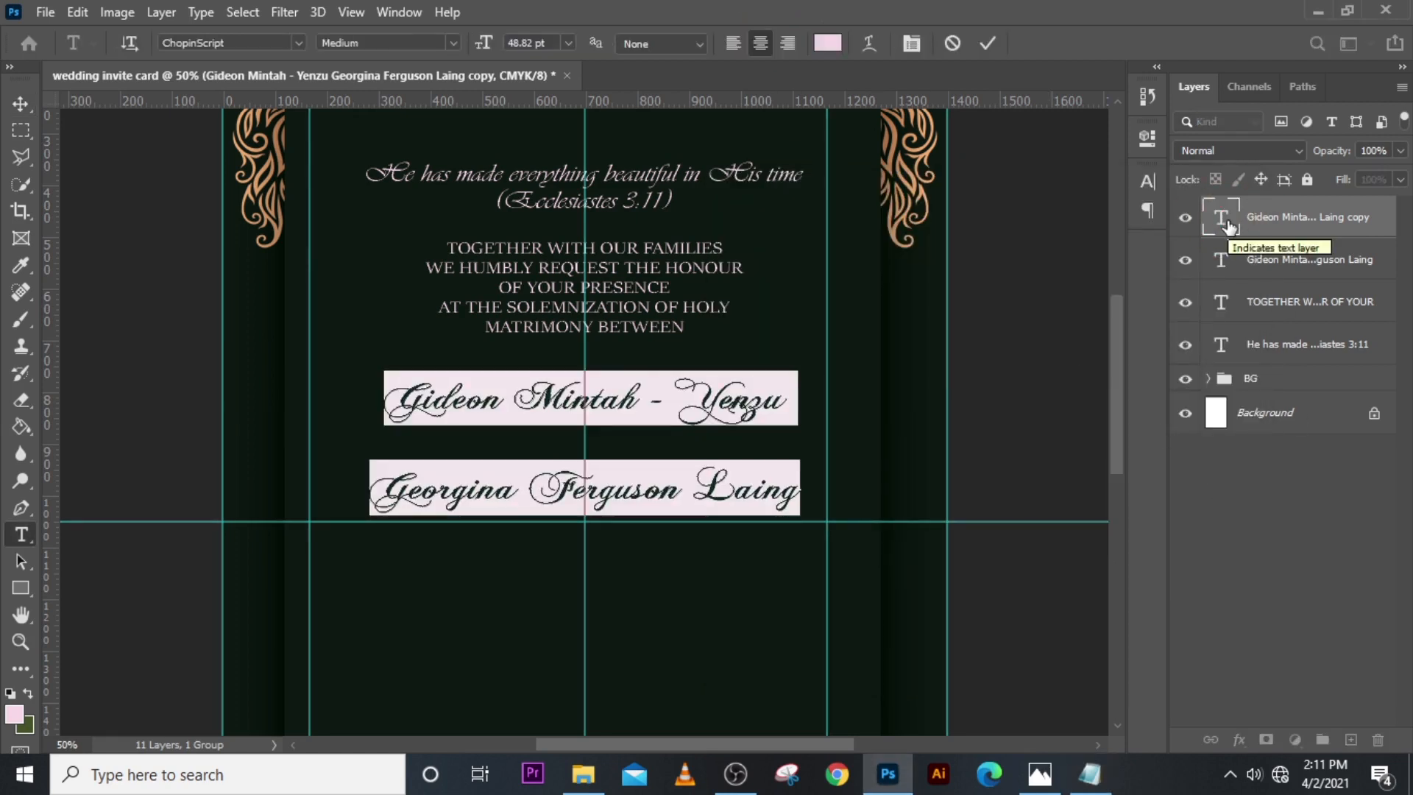
{"action": "type", "text": "&"}
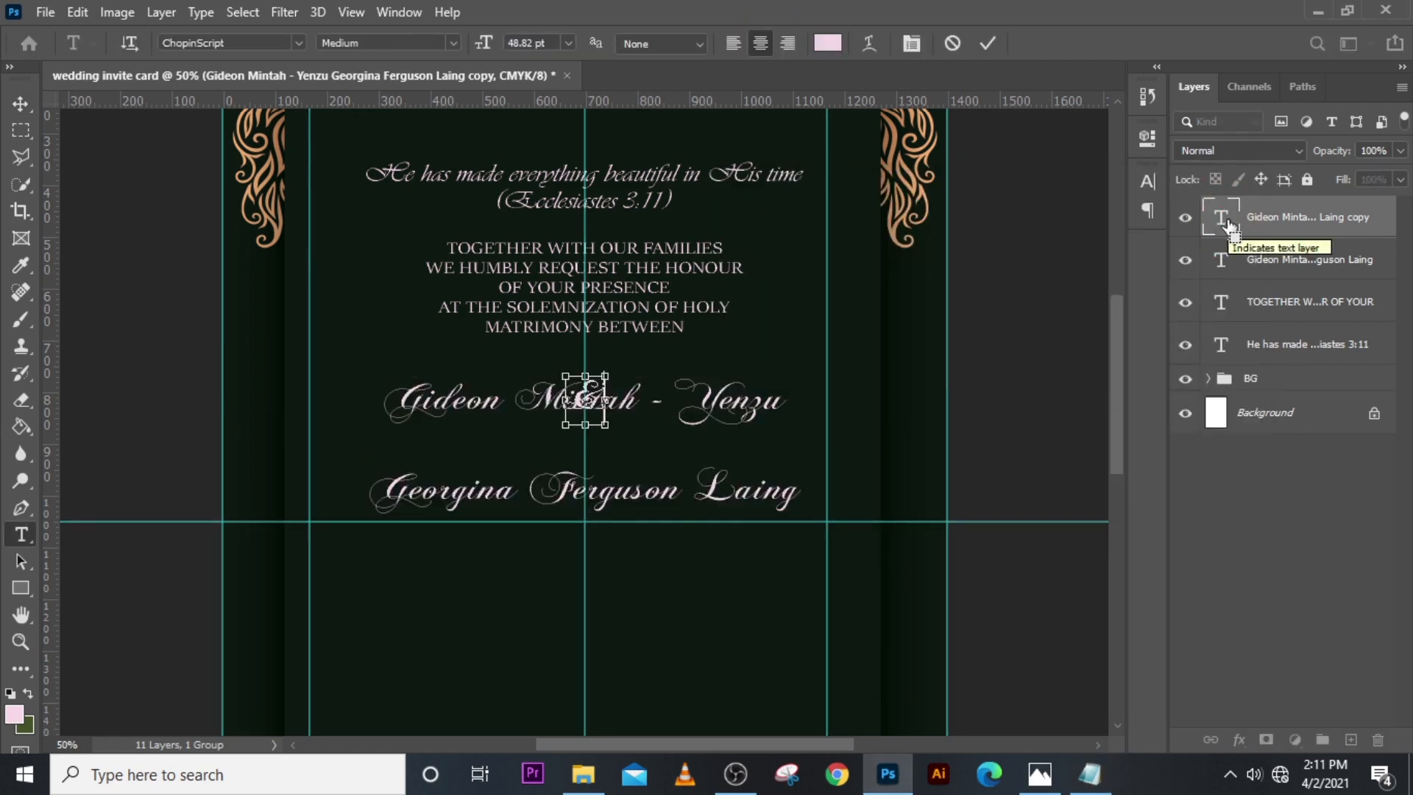
{"action": "left_click", "coordinate": [1226, 220]}
Step: Move the "&" down until it sits midway between the two name lines, and hide the guides
{"action": "key", "text": "v"}
{"action": "key", "text": "shift+Down"}
{"action": "key", "text": "shift+Down"}
{"action": "key", "text": "shift+Down"}
{"action": "key", "text": "shift+Down"}
{"action": "key", "text": "shift+Down"}
{"action": "key", "text": "shift+Down"}
{"action": "key", "text": "shift+Down"}
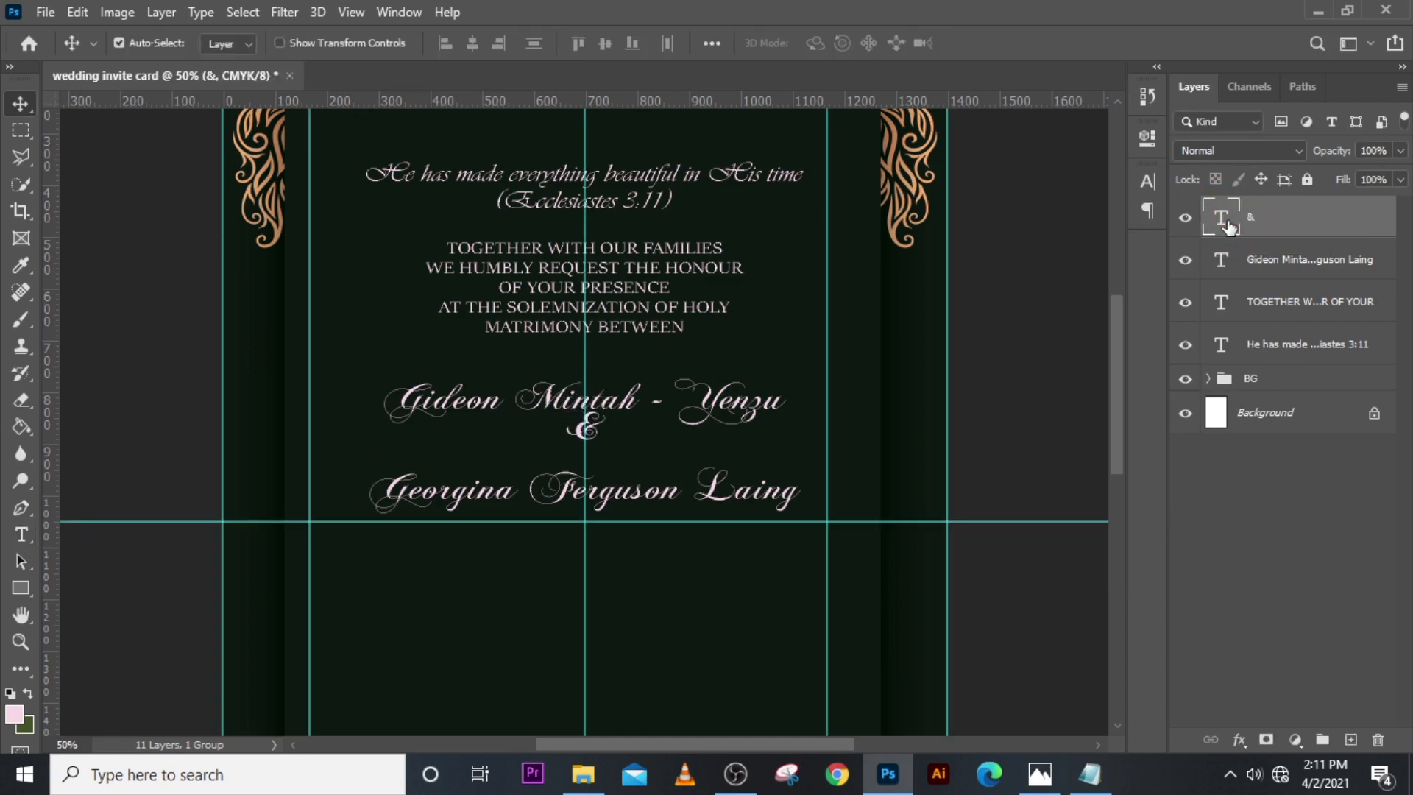
{"action": "key", "text": "shift+Down"}
{"action": "key", "text": "shift+Down"}
{"action": "key", "text": "shift+Down"}
{"action": "key", "text": "shift+Down"}
{"action": "key", "text": "ctrl+t"}
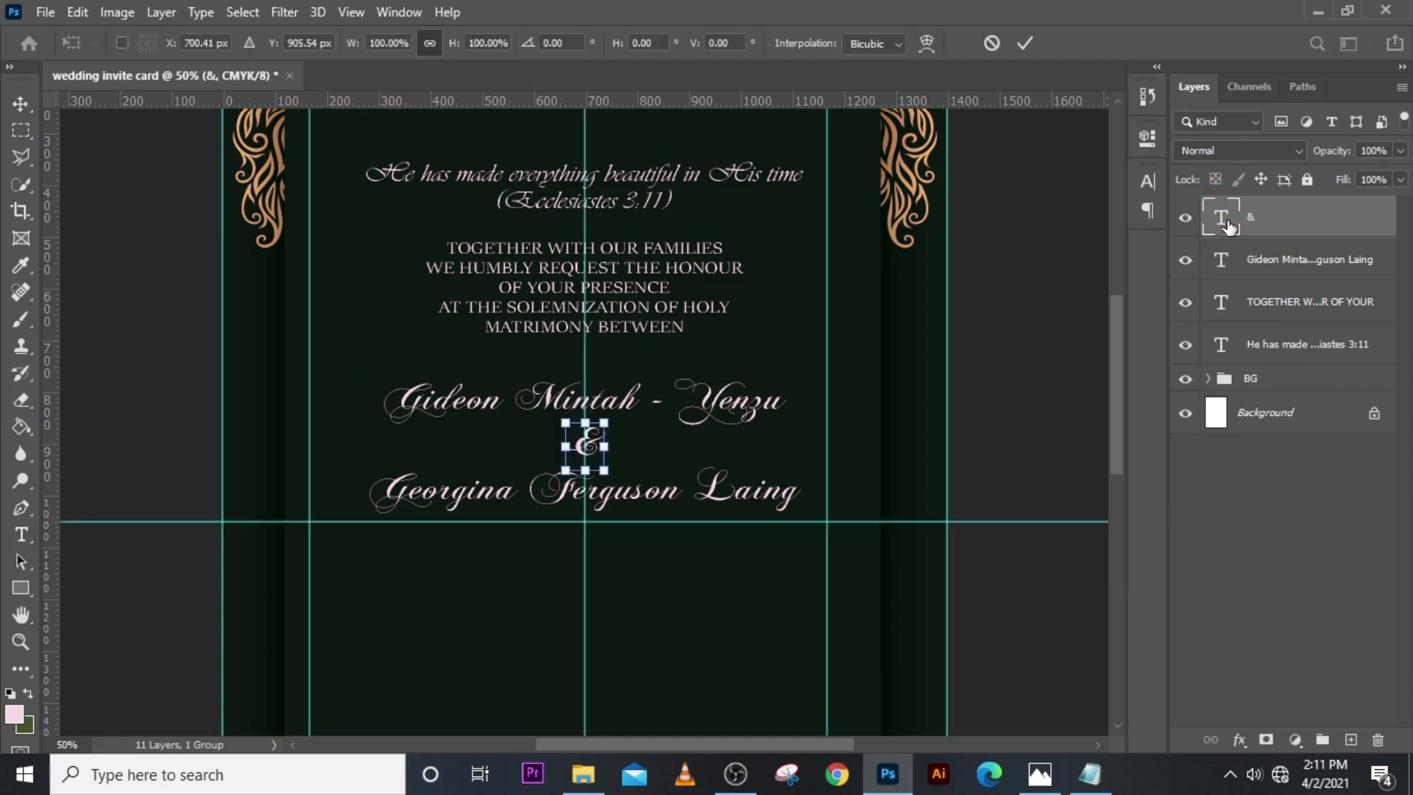
{"action": "key", "text": "Return"}
{"action": "key", "text": "ctrl+semicolon"}
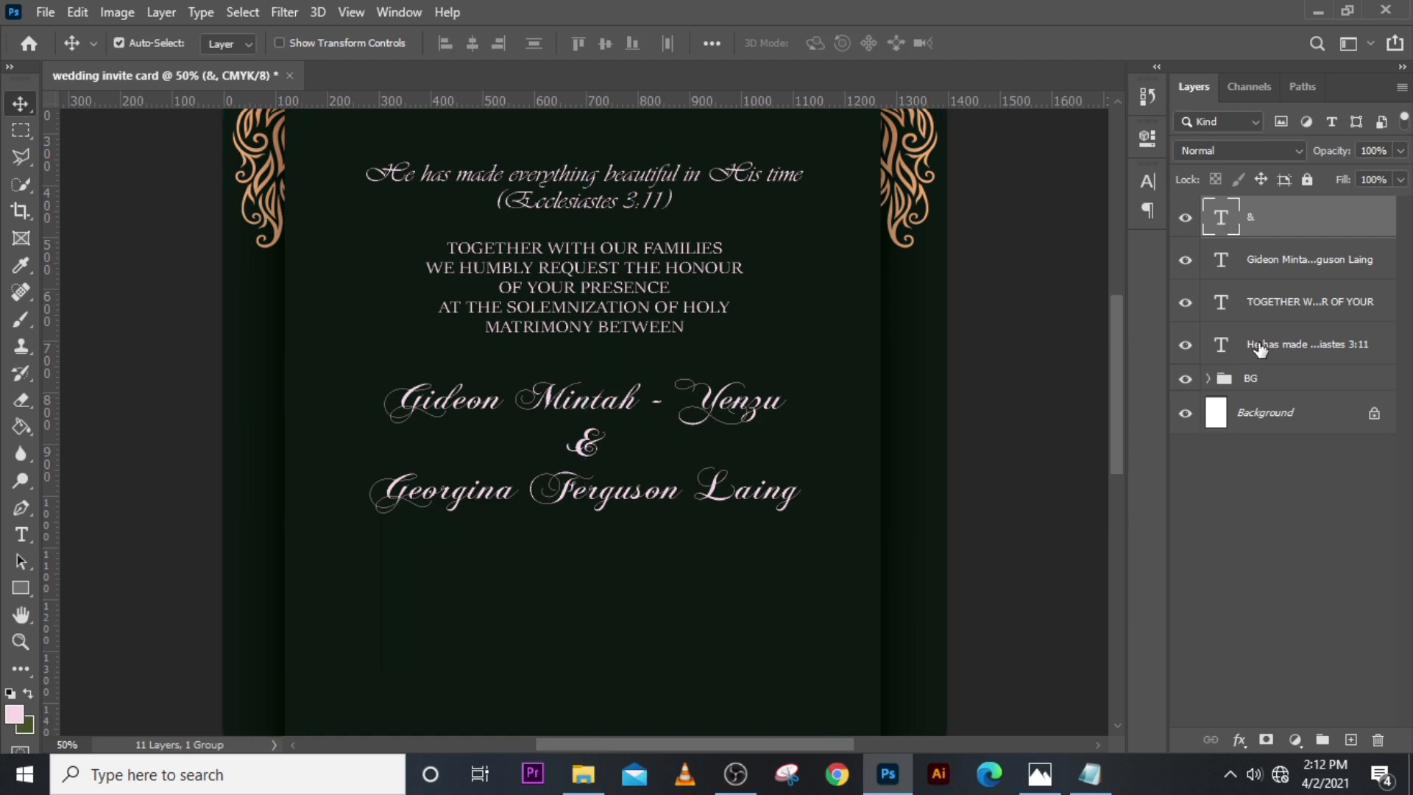
Step: Group the "&" and the couple's names text layers and rename the group "name"
{"action": "left_click", "coordinate": [1256, 344], "text": "shift"}
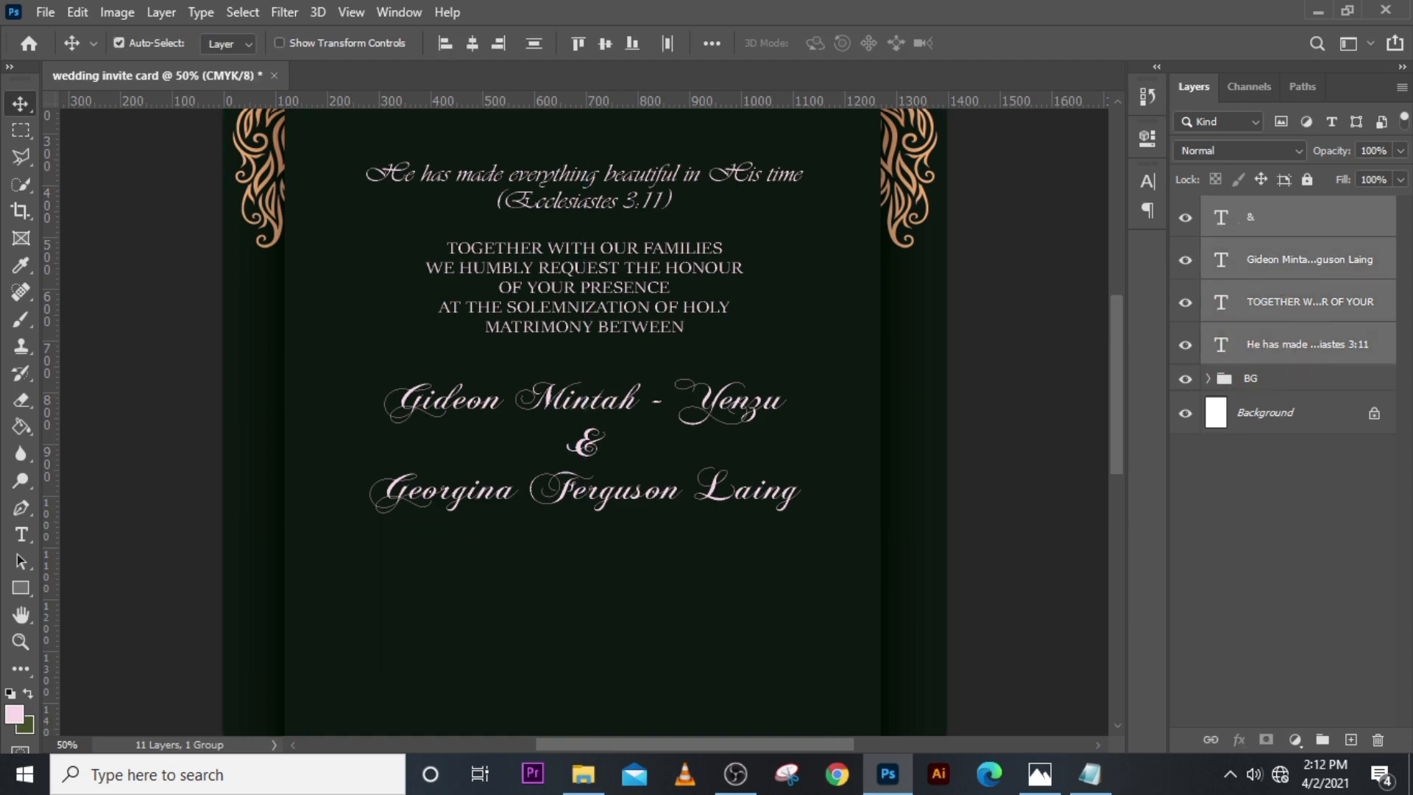
{"action": "left_click", "coordinate": [1280, 353], "text": "ctrl"}
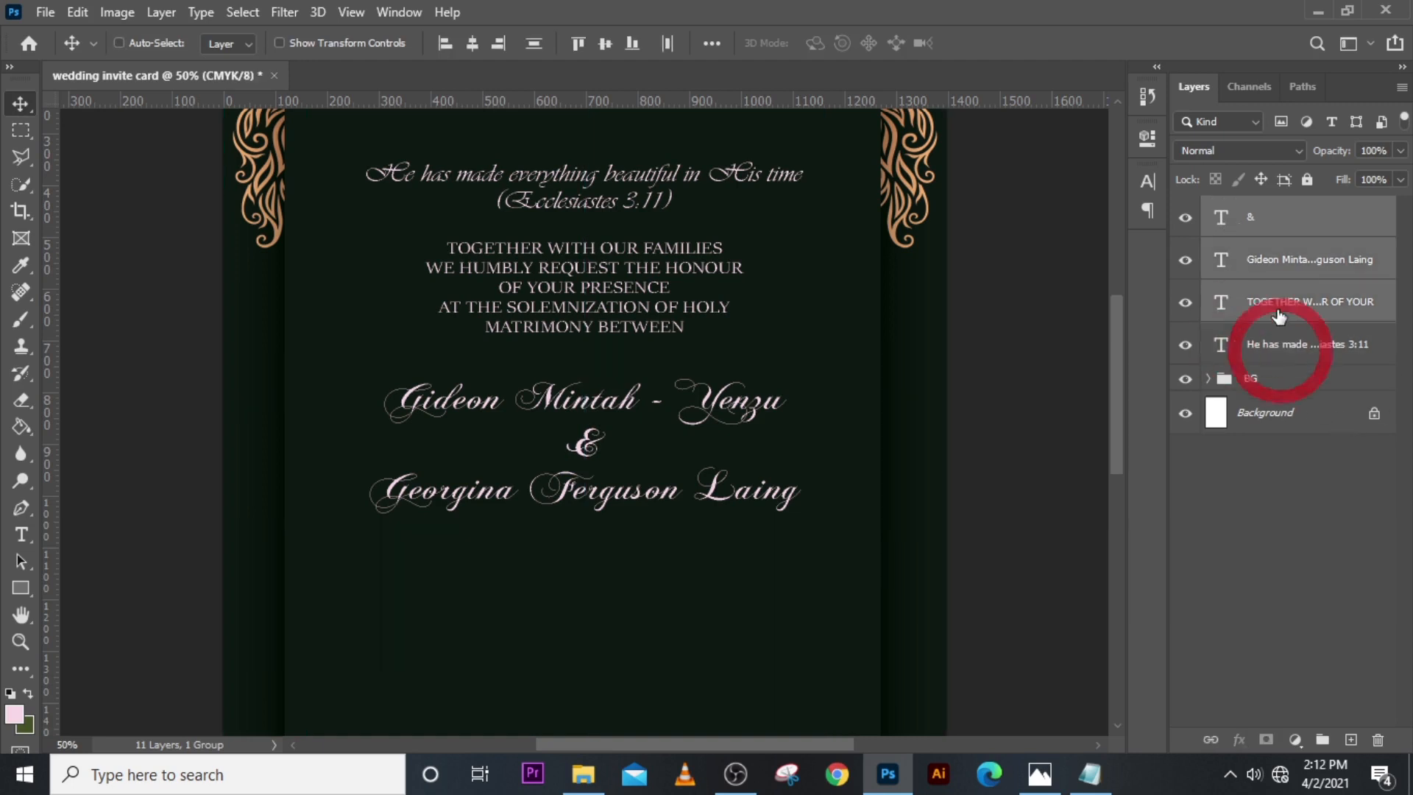
{"action": "left_click", "coordinate": [1278, 306], "text": "ctrl"}
{"action": "key", "text": "ctrl+g"}
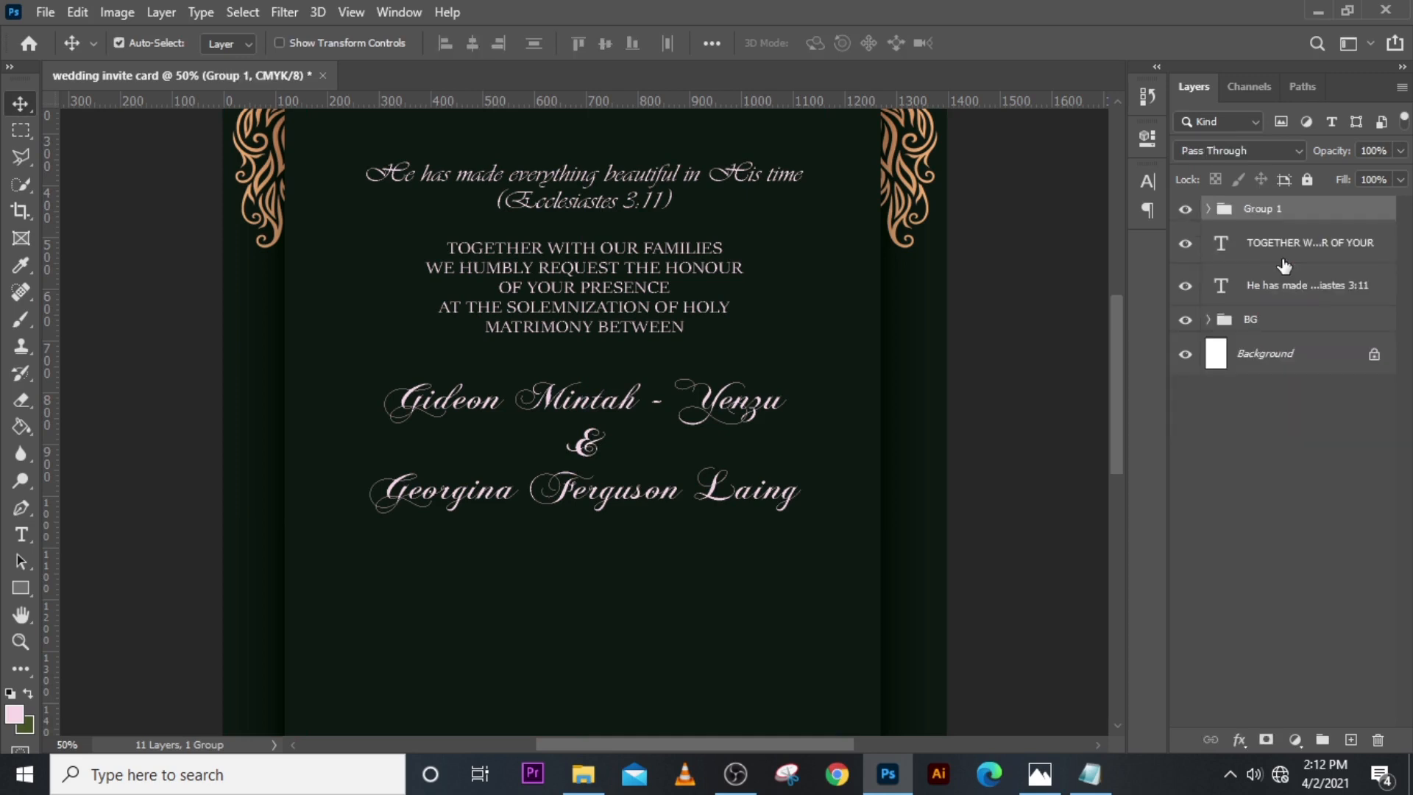
{"action": "left_click", "coordinate": [1185, 209]}
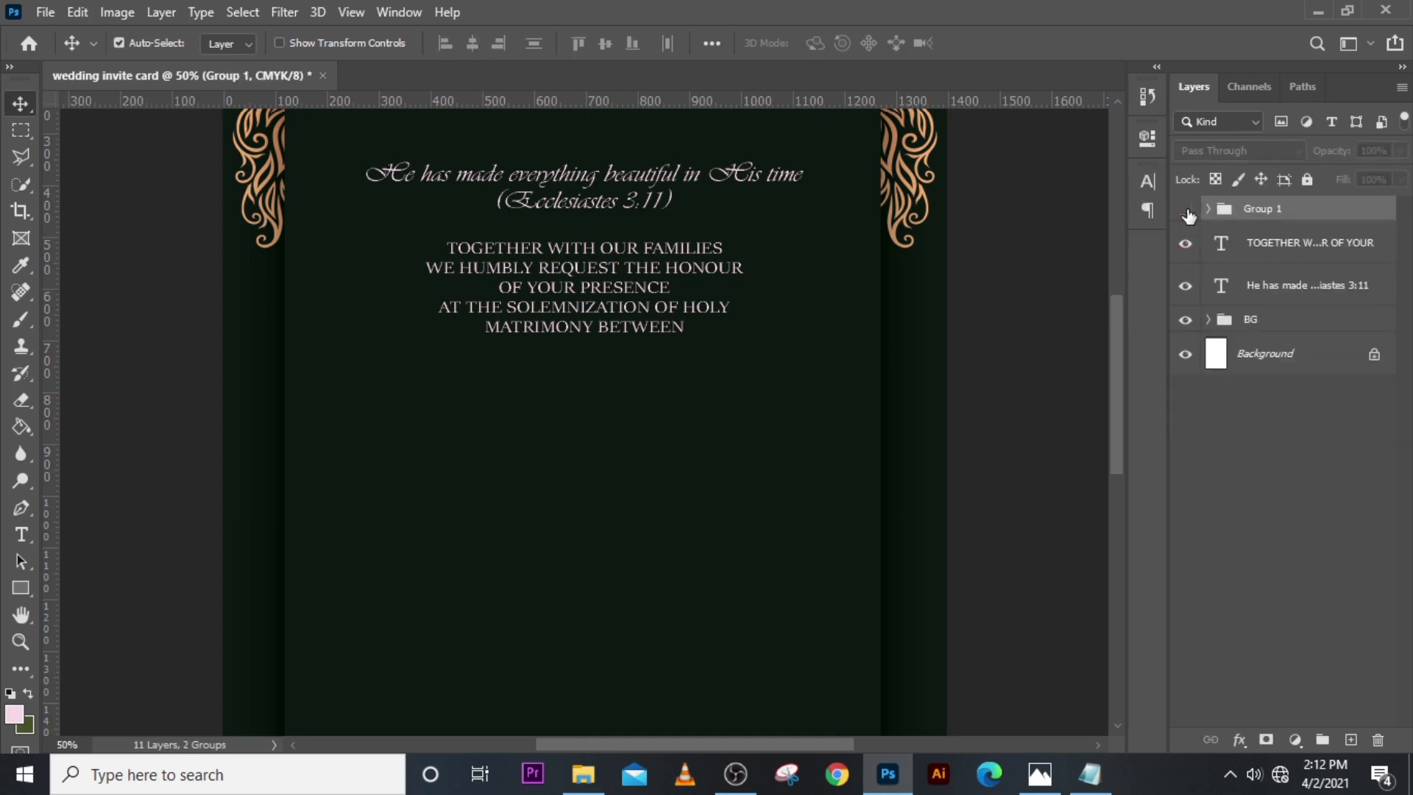
{"action": "left_click", "coordinate": [1185, 209]}
{"action": "double_click", "coordinate": [1260, 209]}
{"action": "type", "text": "n"}
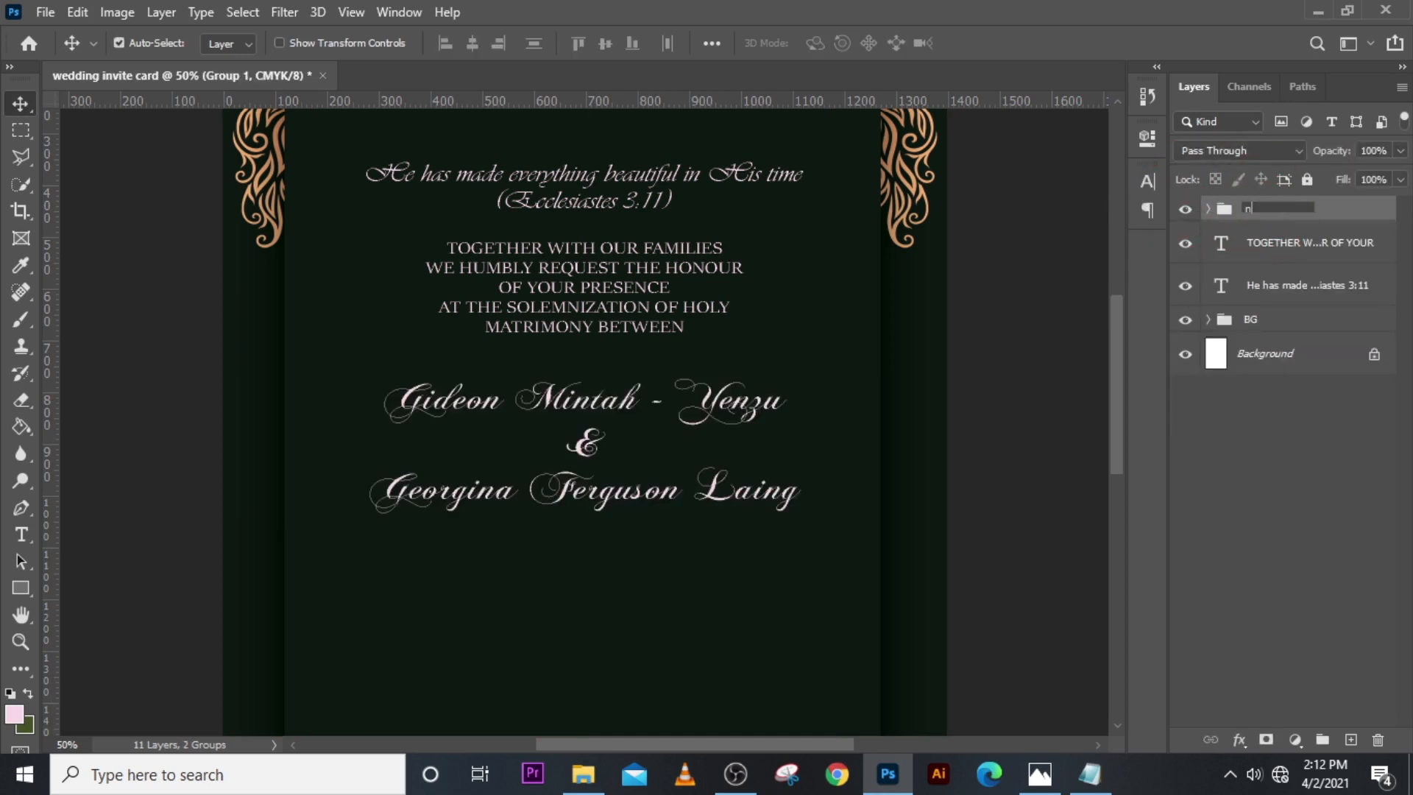
{"action": "type", "text": "ame"}
{"action": "key", "text": "Return"}
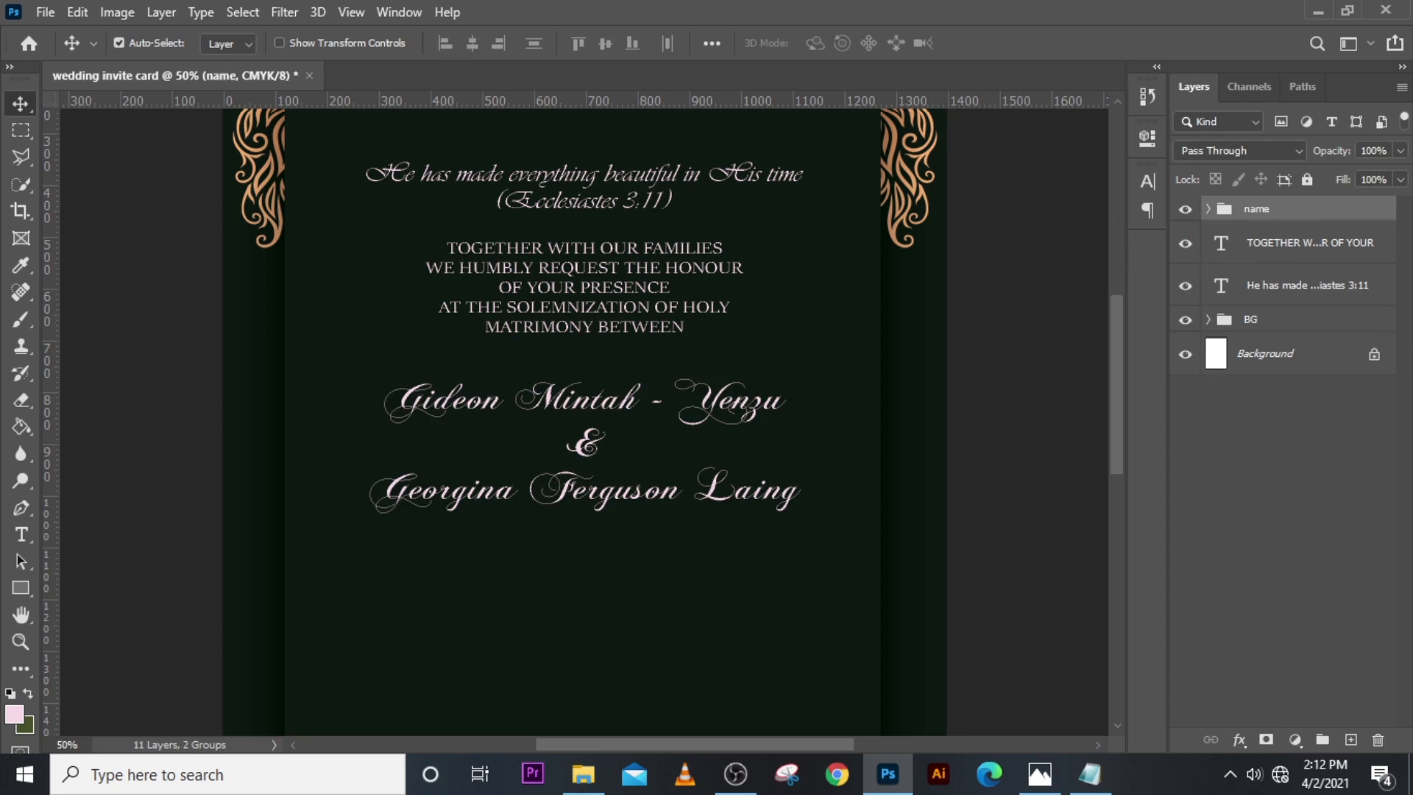
Step: Group the invitation text and Bible verse layers and rename the group "top"
{"action": "left_click", "coordinate": [1259, 250]}
{"action": "left_click", "coordinate": [1271, 287], "text": "shift"}
{"action": "key", "text": "ctrl+g"}
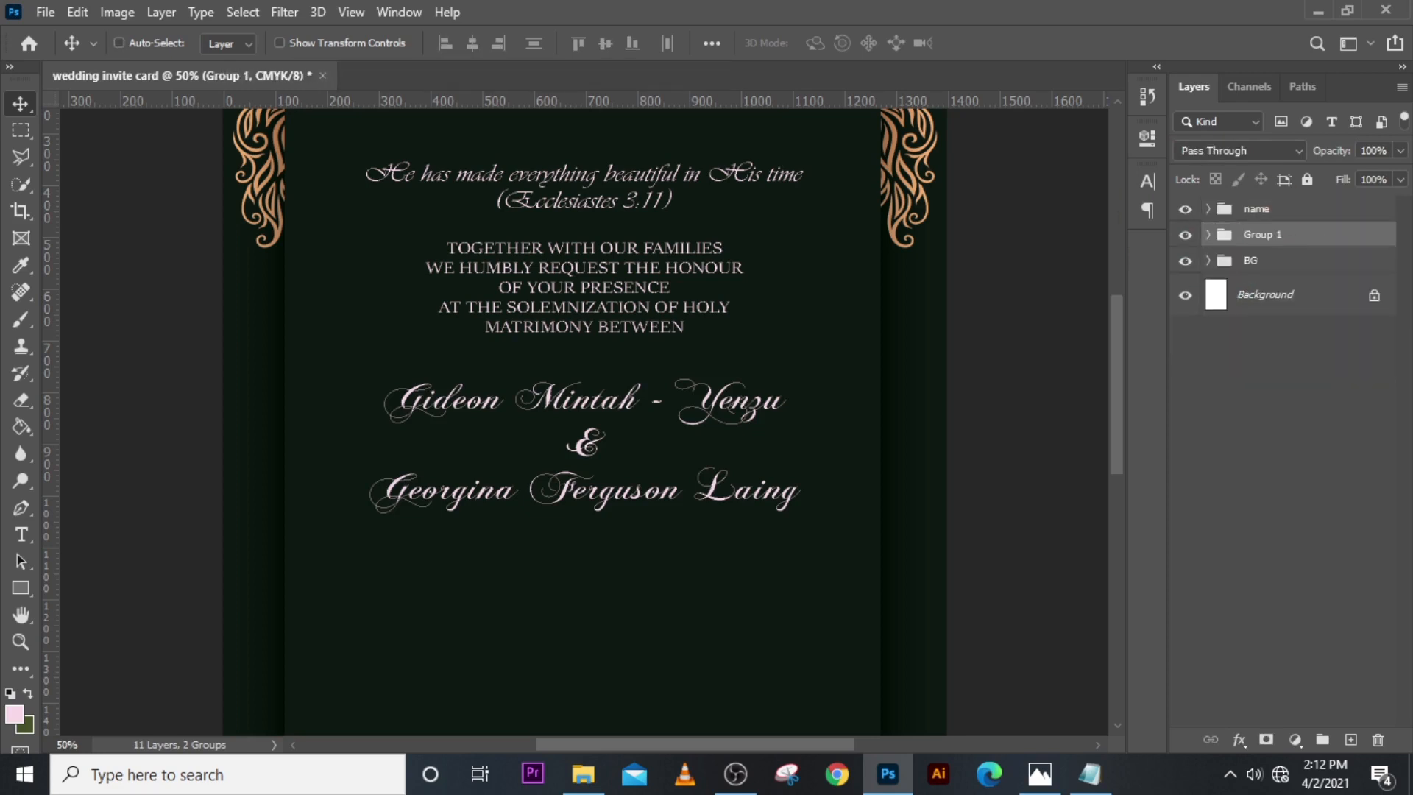
{"action": "double_click", "coordinate": [1258, 235]}
{"action": "type", "text": "top"}
{"action": "key", "text": "Return"}
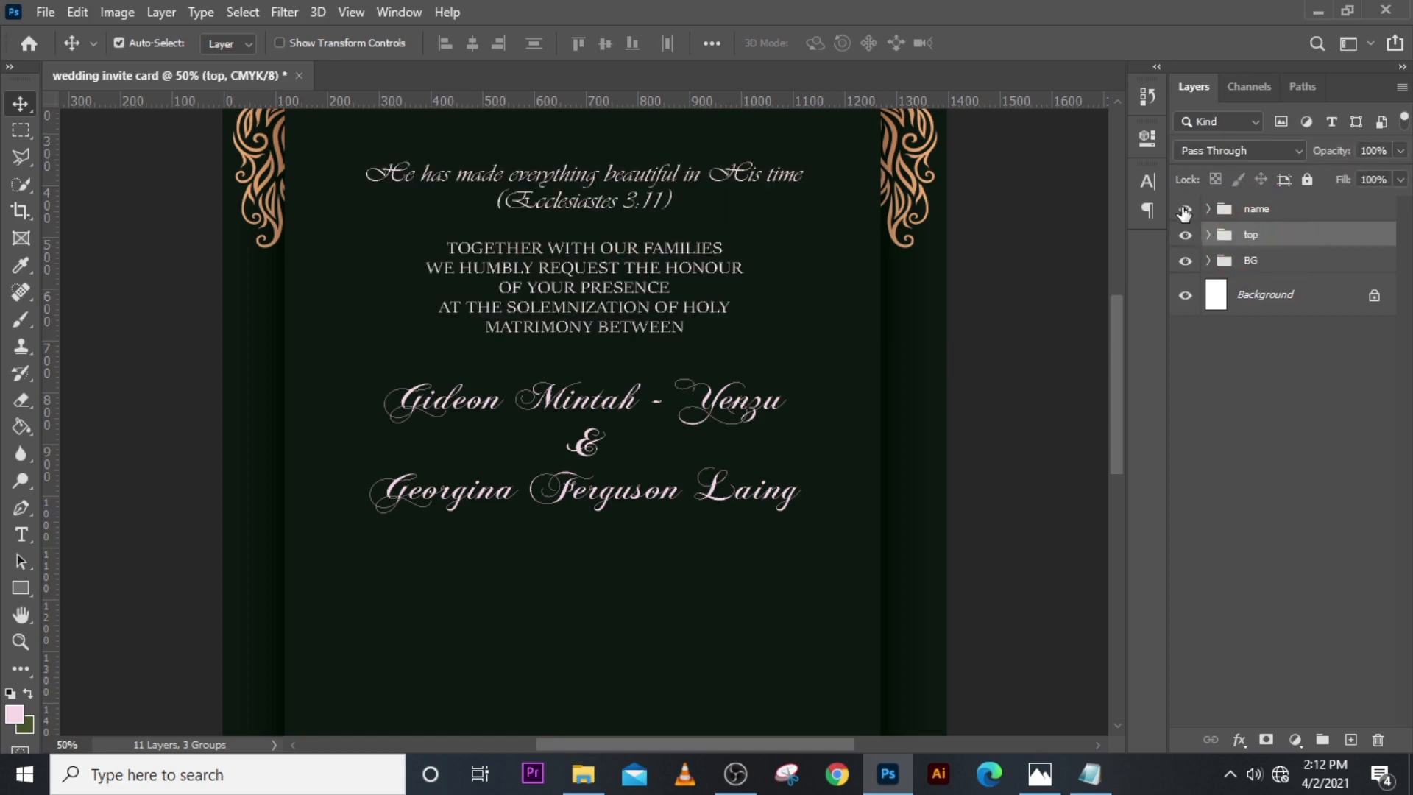
Step: Copy the gold gradient layer style of the ornament layer "36 (2) copy 3" and paste it onto the "name" group
{"action": "left_click", "coordinate": [1388, 214]}
{"action": "left_click", "coordinate": [1208, 260]}
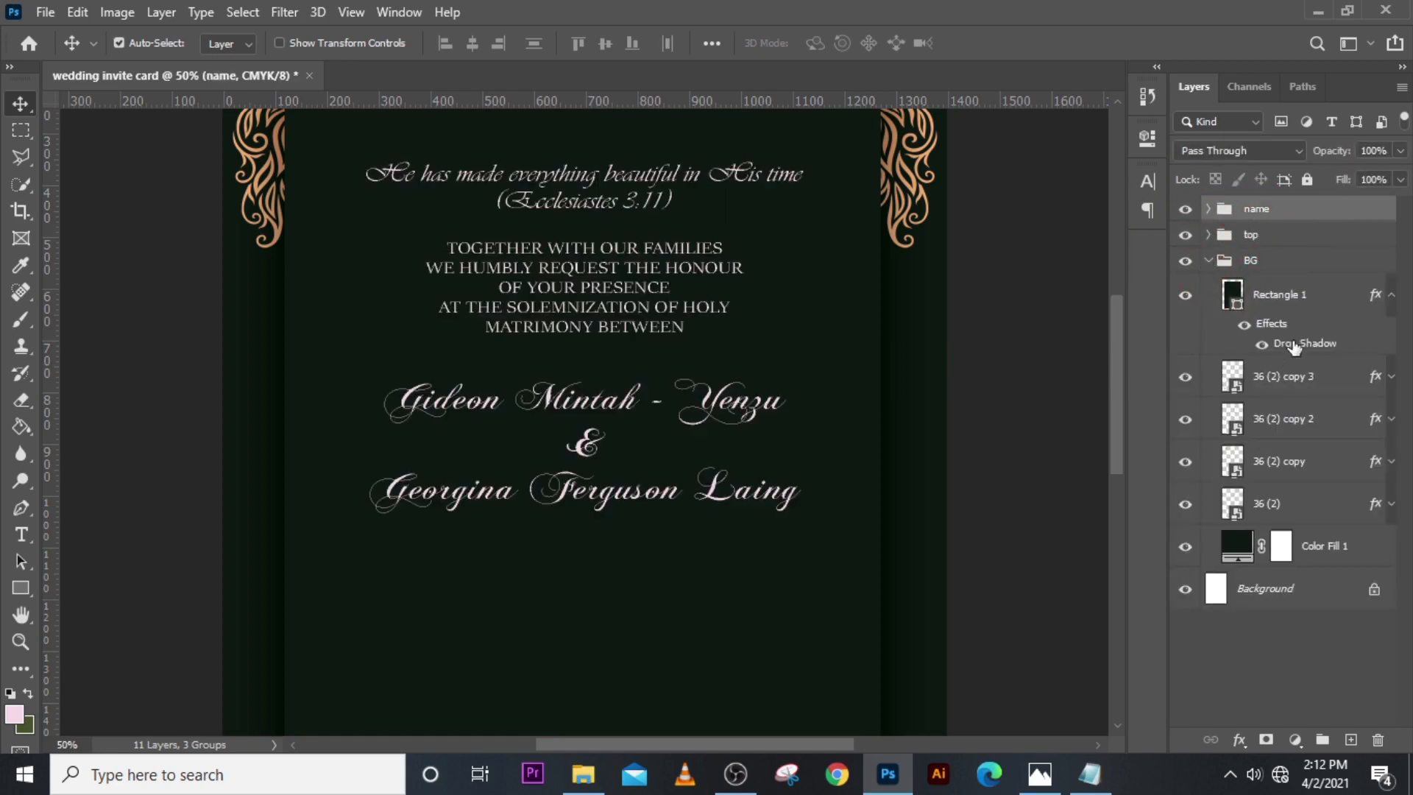
{"action": "right_click", "coordinate": [1375, 384]}
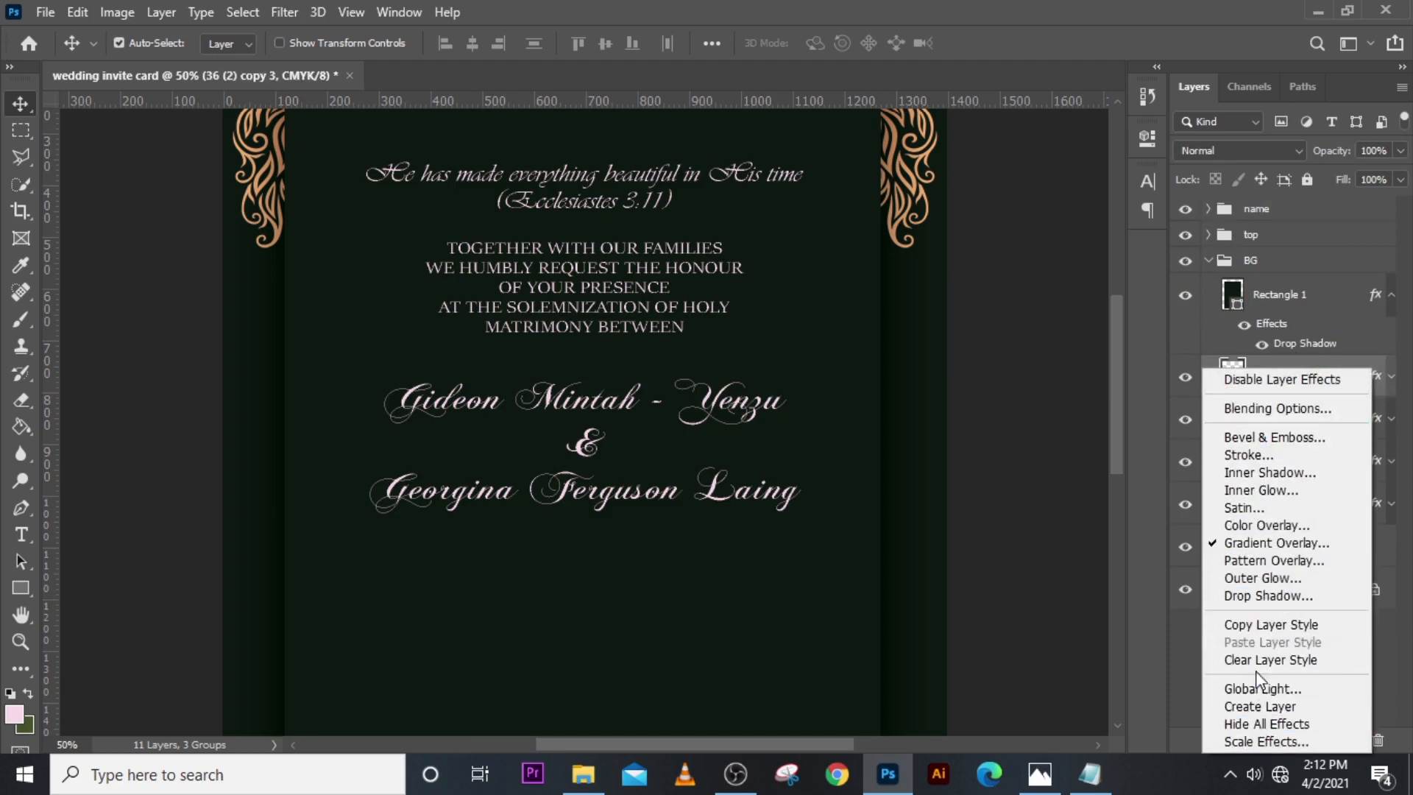
{"action": "left_click", "coordinate": [1264, 627]}
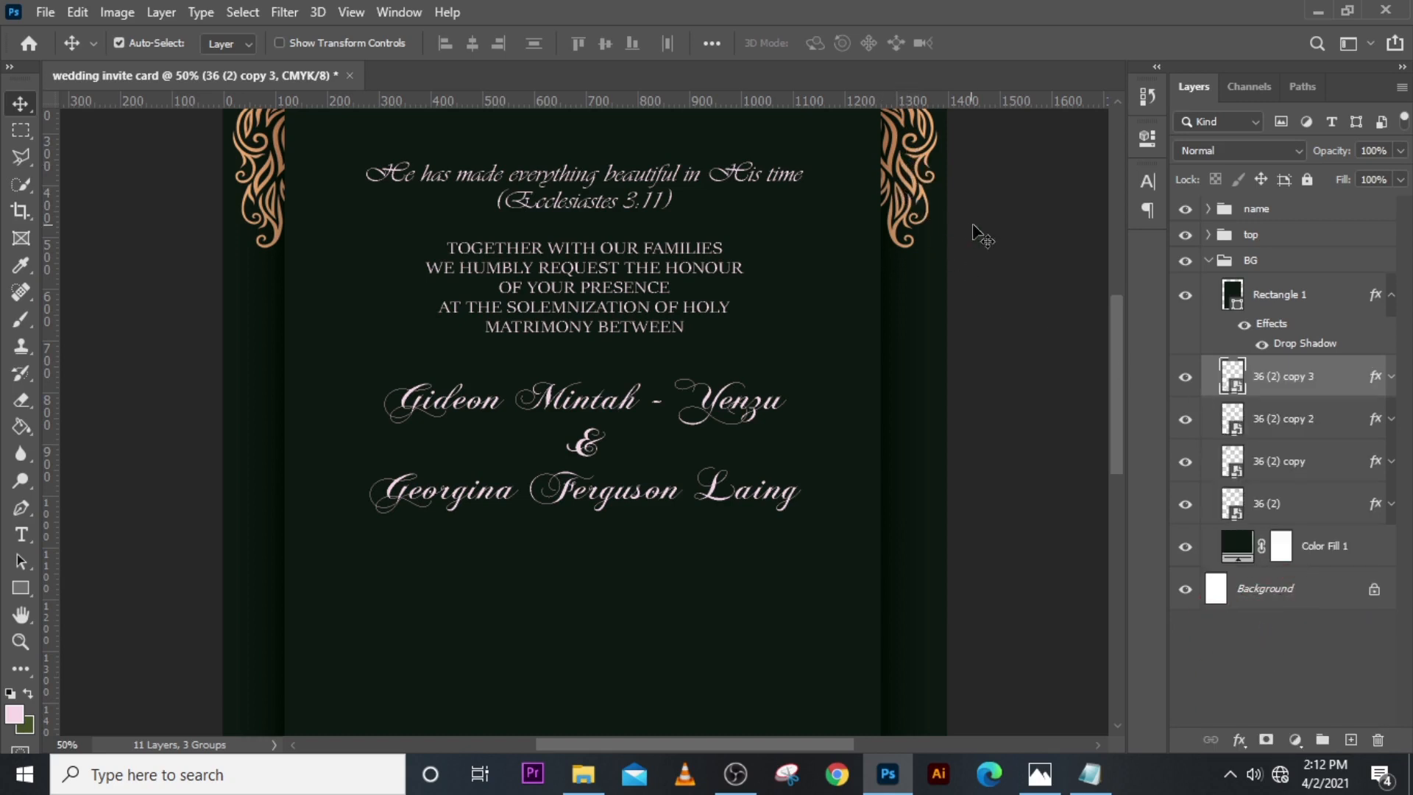
{"action": "left_click", "coordinate": [1207, 261]}
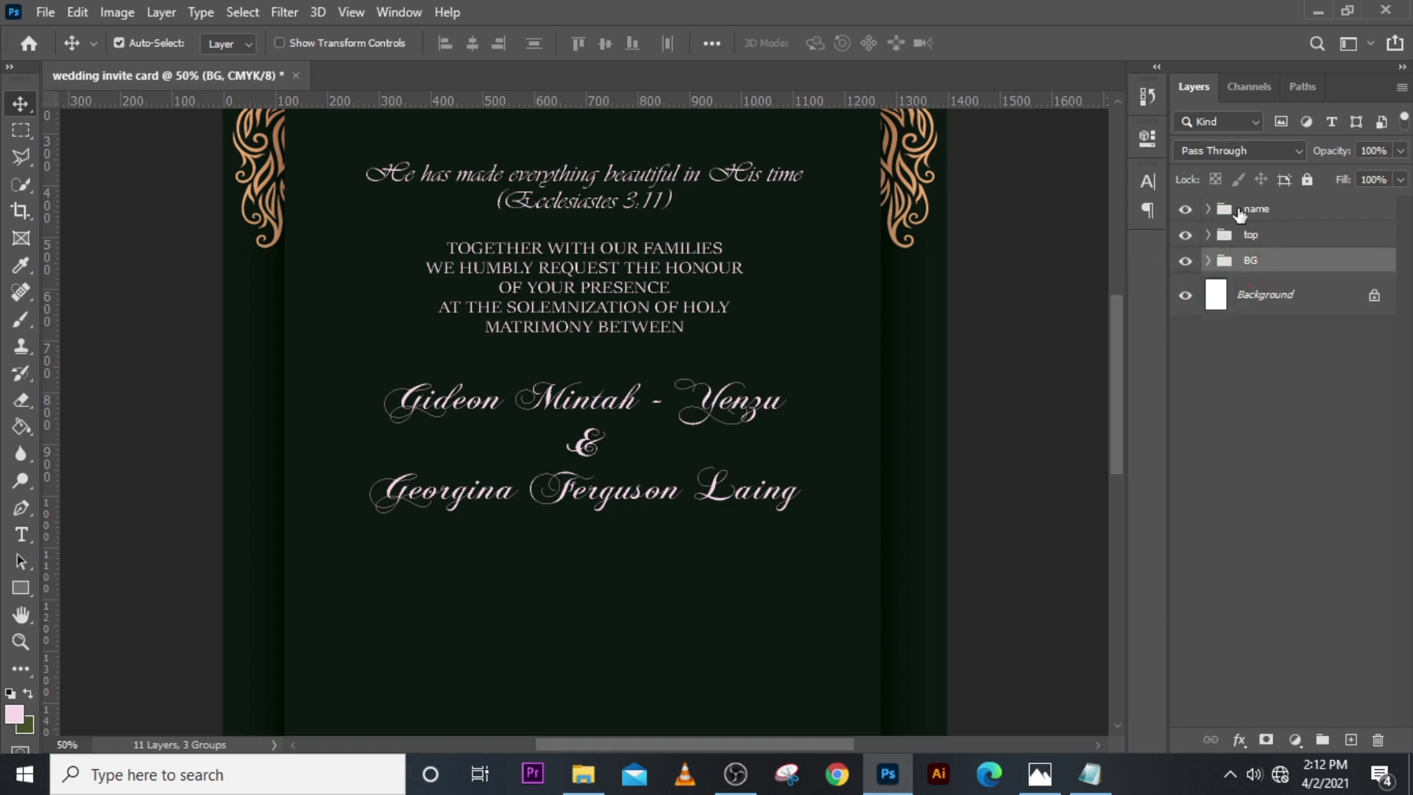
{"action": "left_click", "coordinate": [1352, 214]}
{"action": "right_click", "coordinate": [1358, 211]}
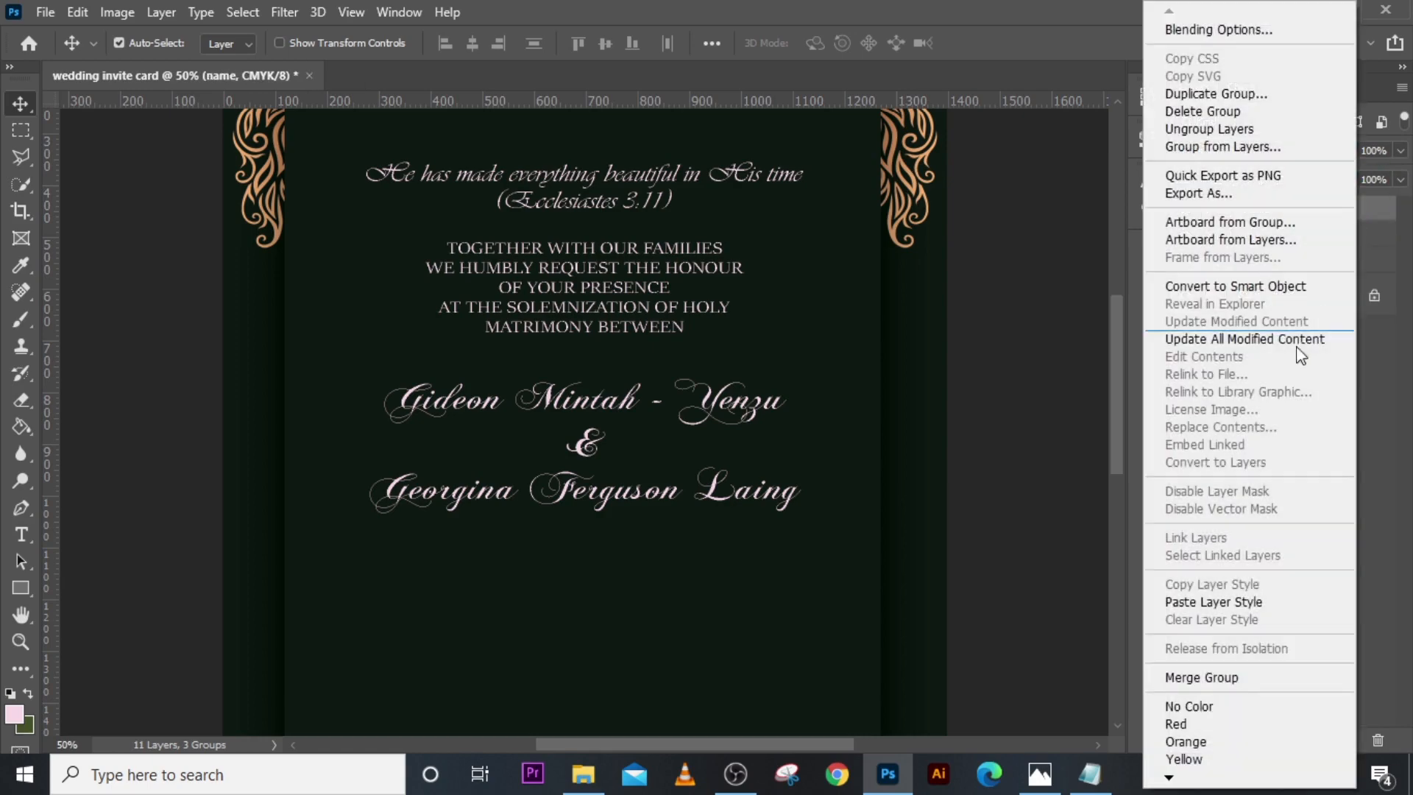
{"action": "left_click", "coordinate": [1222, 602]}
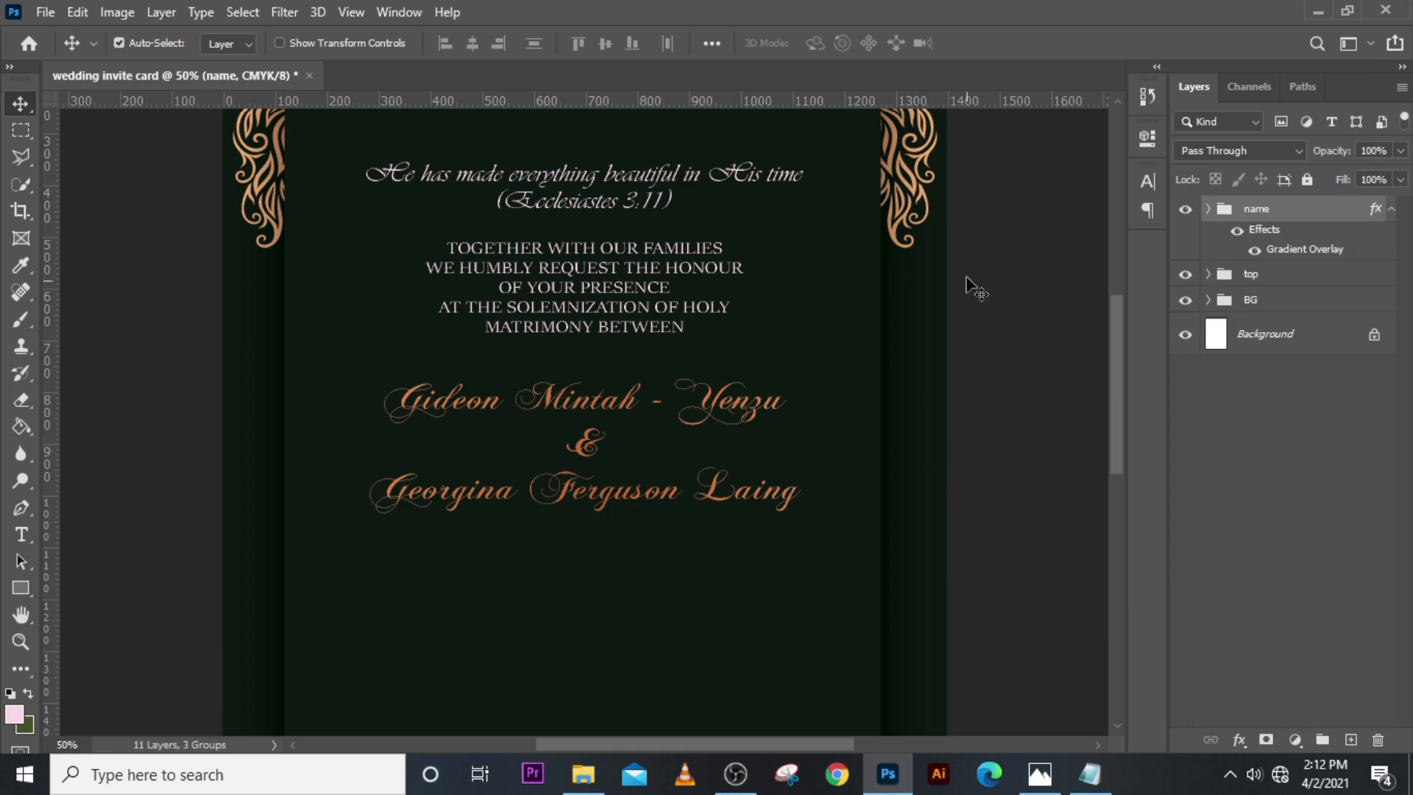
{"action": "left_click", "coordinate": [1148, 183]}
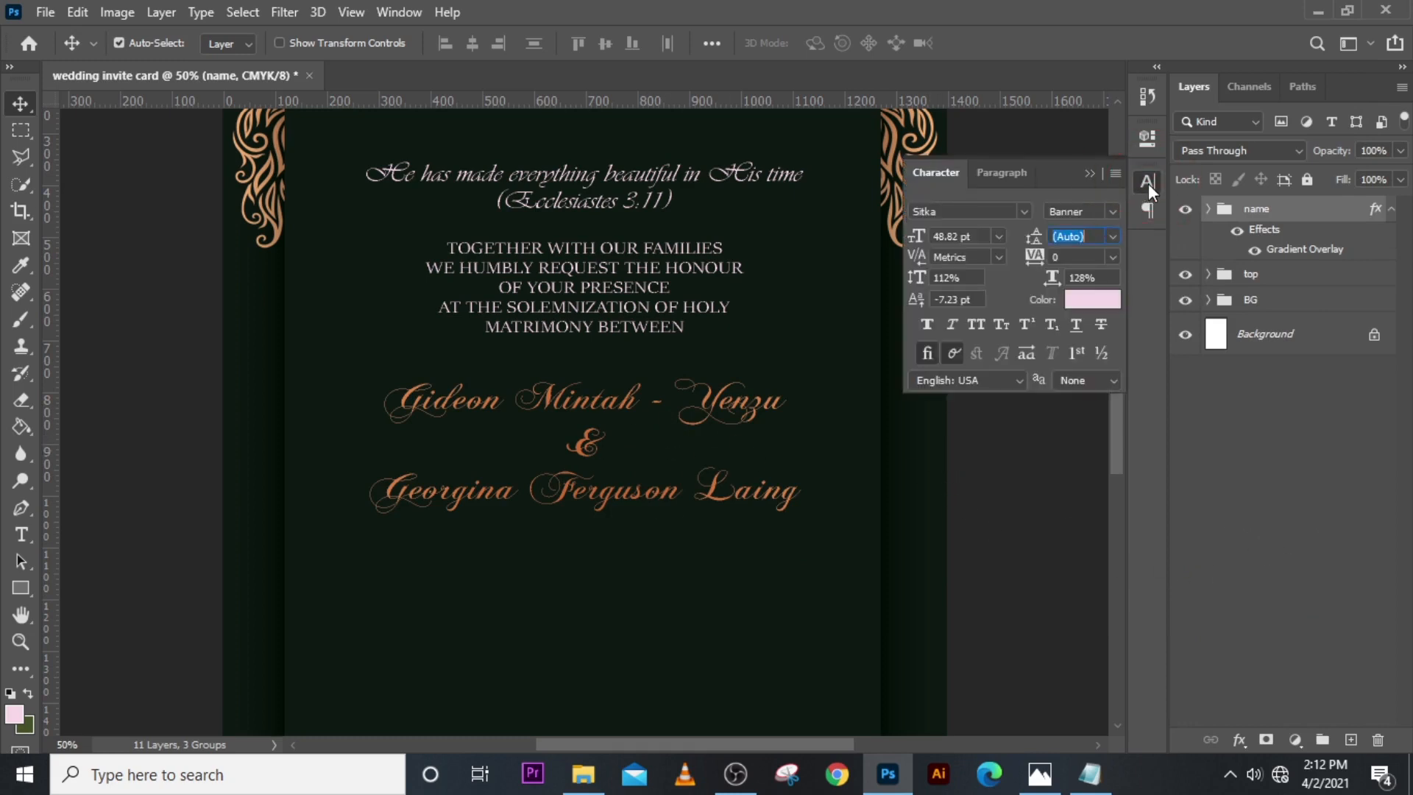
{"action": "left_click", "coordinate": [954, 324]}
Step: Duplicate the "TOGETHER WITH OUR FAMILIES" text layer in the "top" group and place the copy below the couple's names
{"action": "left_click", "coordinate": [1208, 273]}
{"action": "left_click", "coordinate": [1185, 351]}
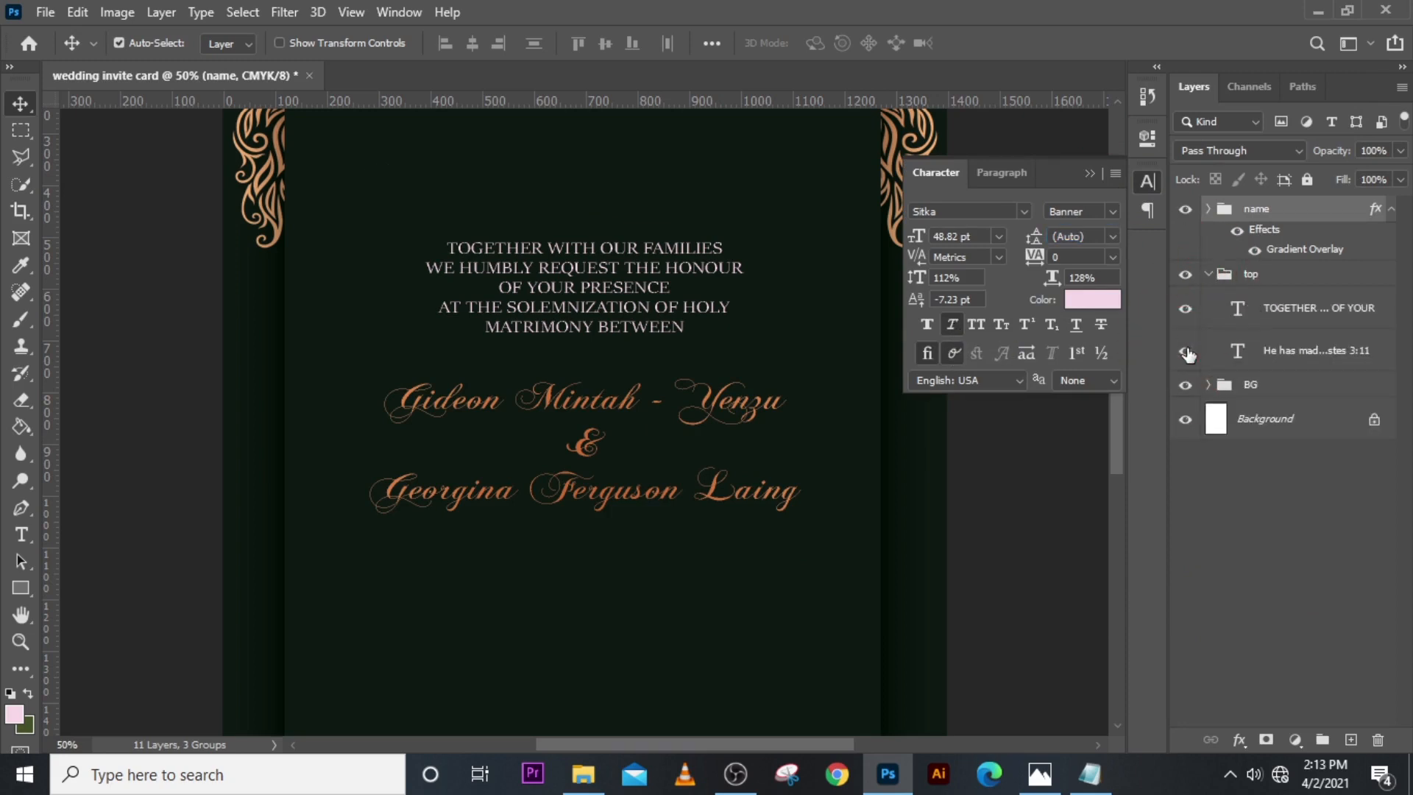
{"action": "left_click", "coordinate": [1186, 351]}
{"action": "left_click", "coordinate": [1332, 316]}
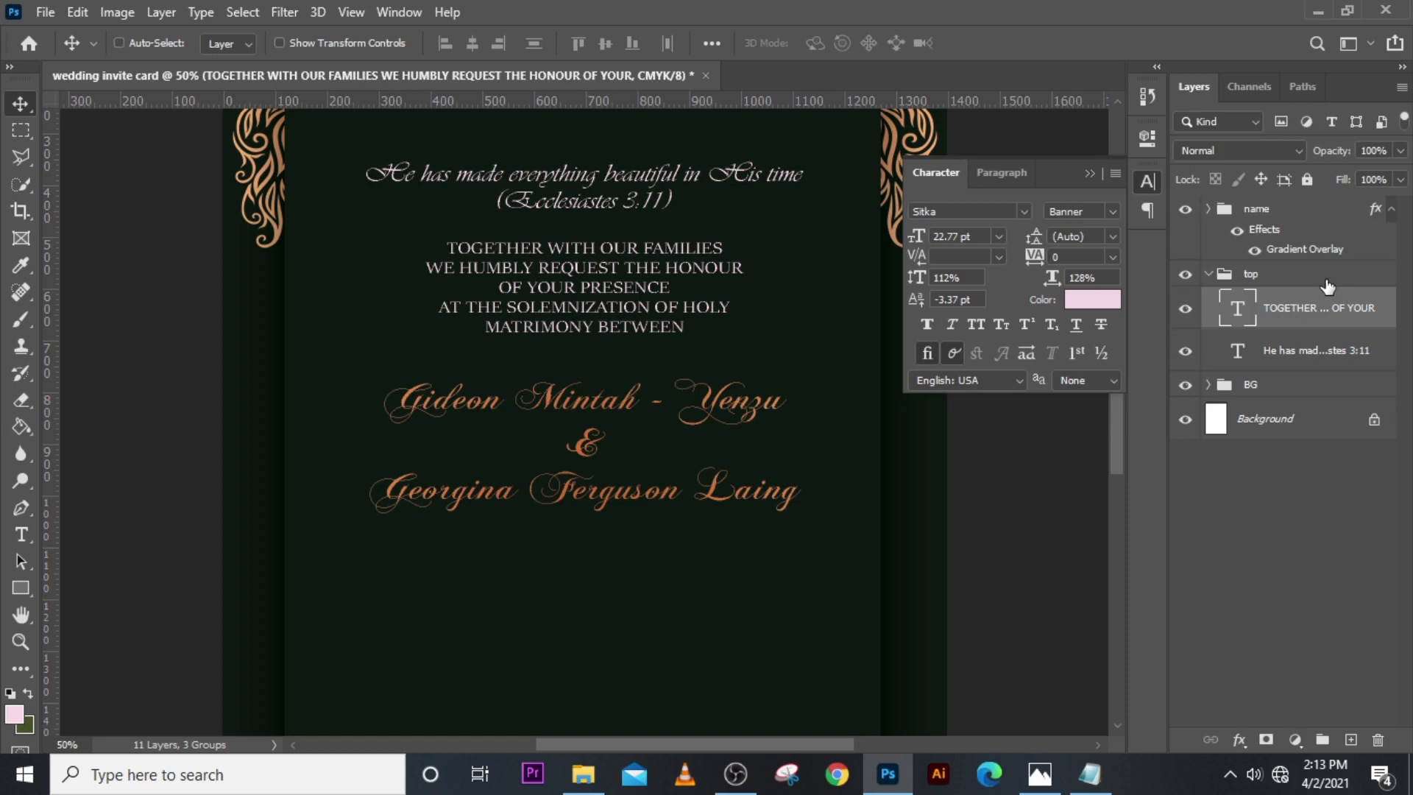
{"action": "left_click", "coordinate": [1089, 173]}
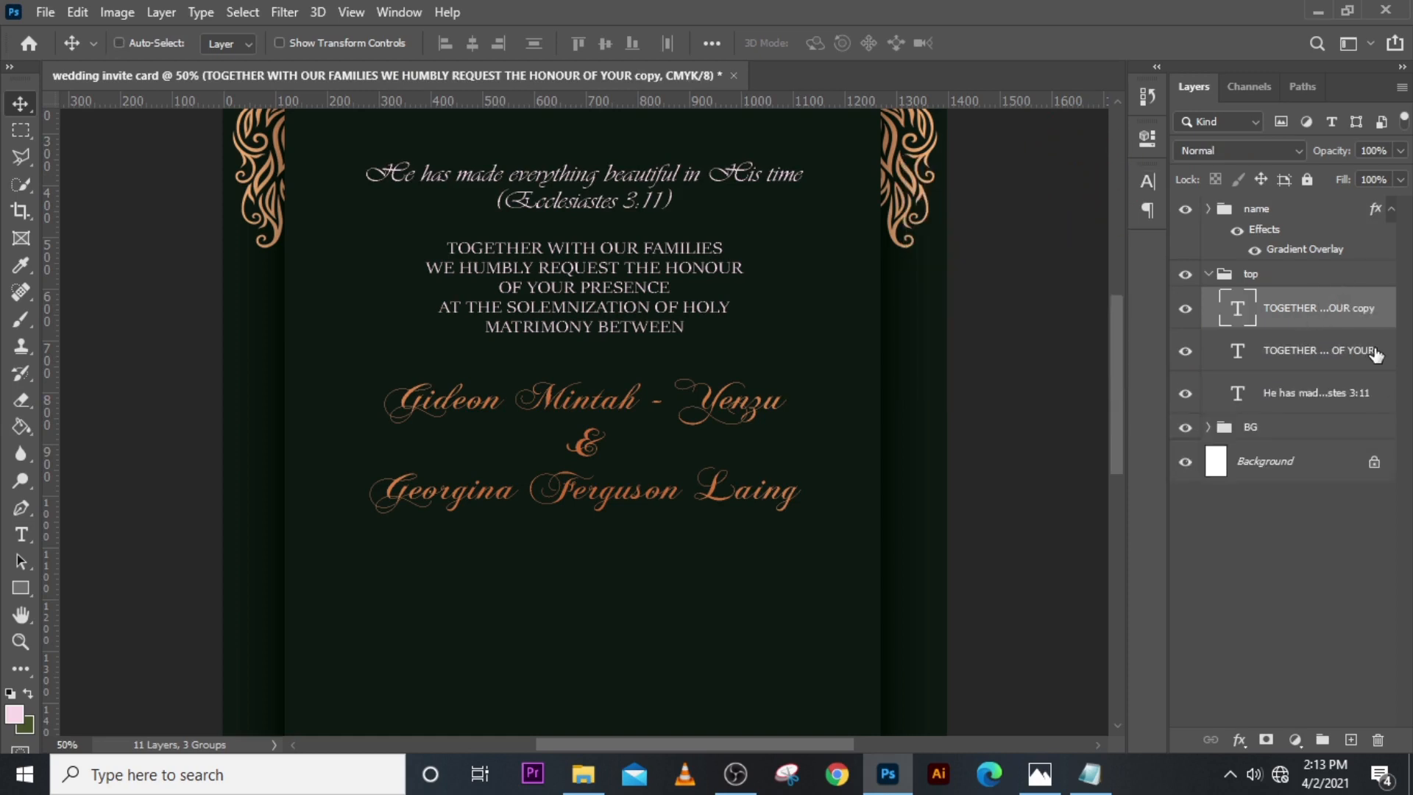
{"action": "key", "text": "ctrl+j"}
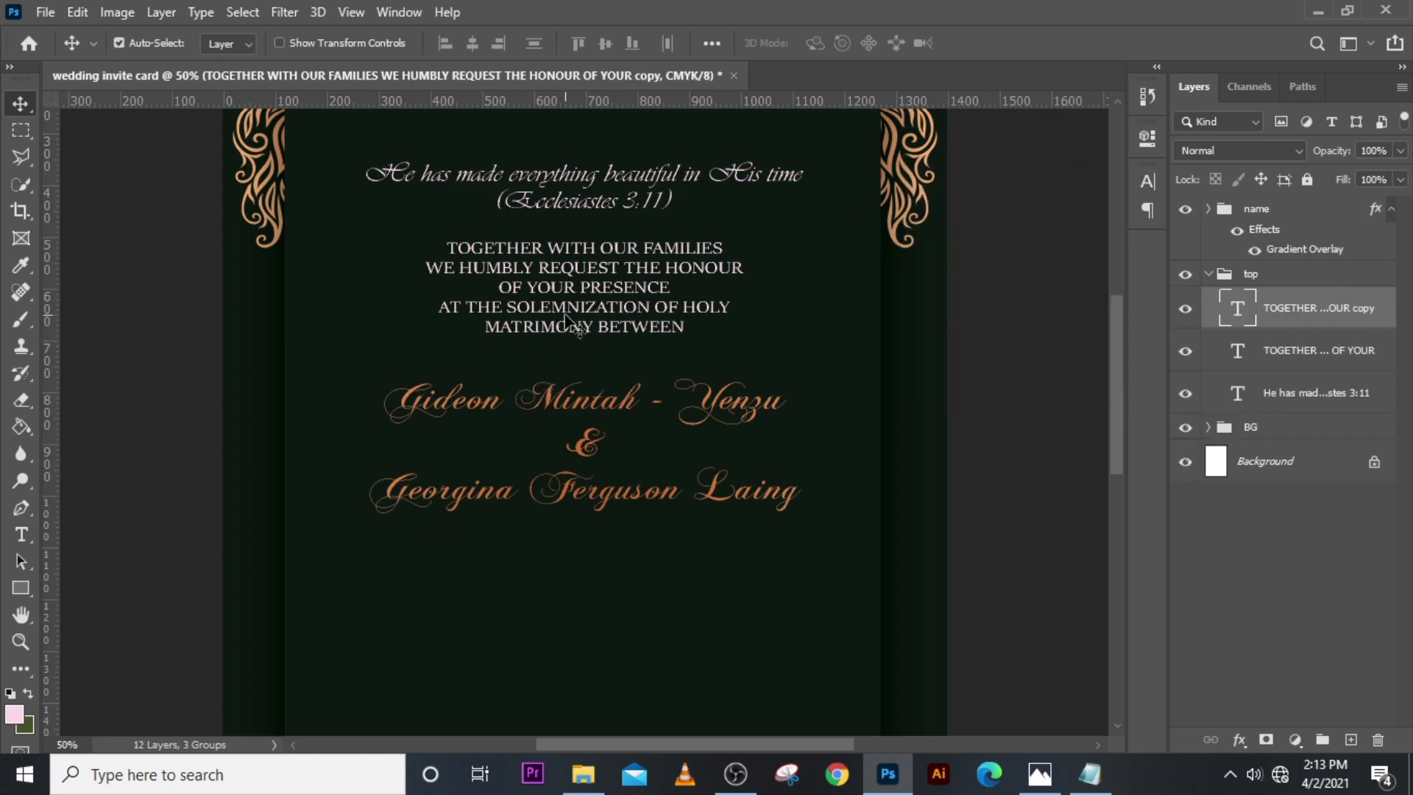
{"action": "left_click_drag", "start_coordinate": [566, 317], "coordinate": [576, 615]}
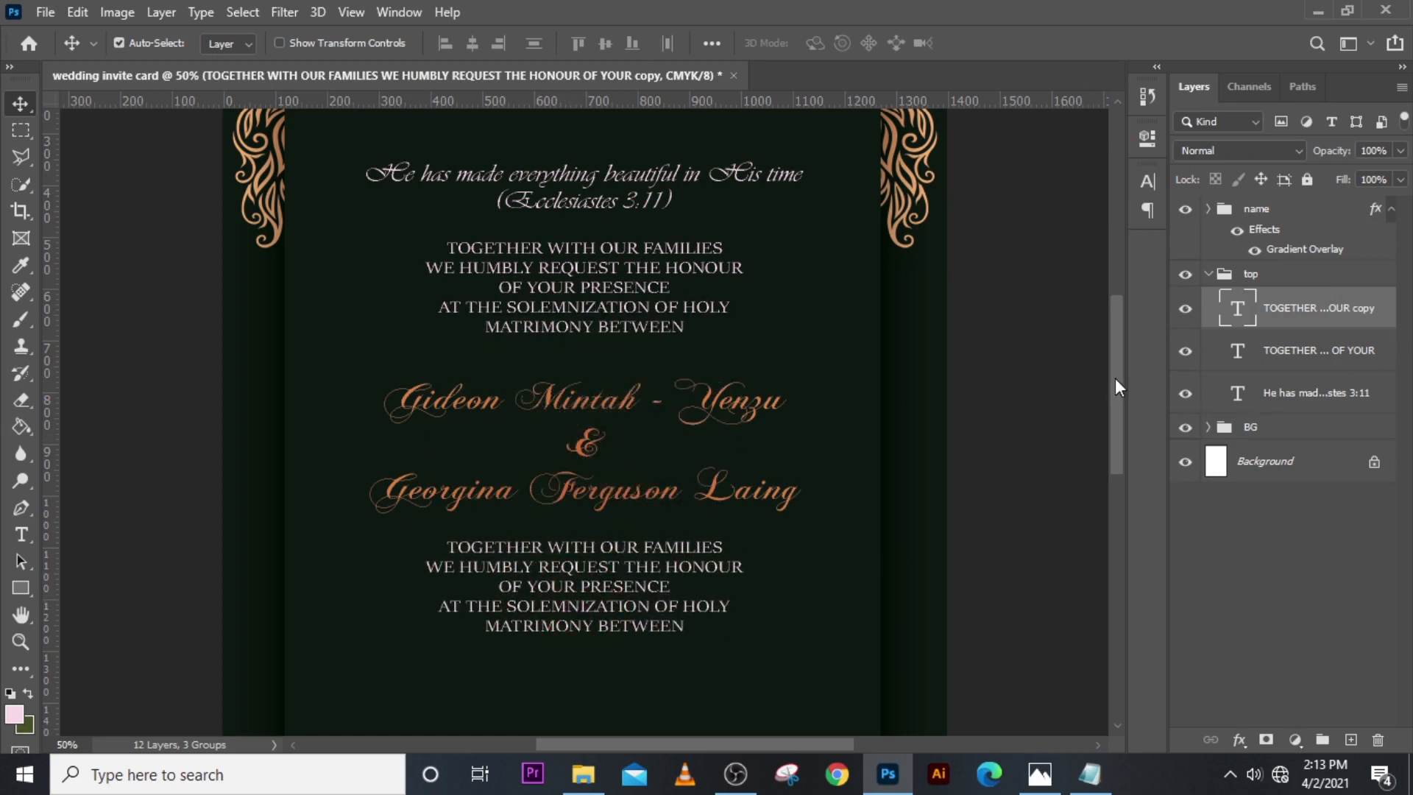
Step: Replace the copied text with the Notepad lines from "KINGDOM SOLUTION INTERNATIONAL GH" to "RECEPTION TO FOLOW AT ABURI GARDENS"
{"action": "left_click_drag", "start_coordinate": [1115, 378], "coordinate": [1116, 439]}
{"action": "double_click", "coordinate": [1237, 309]}
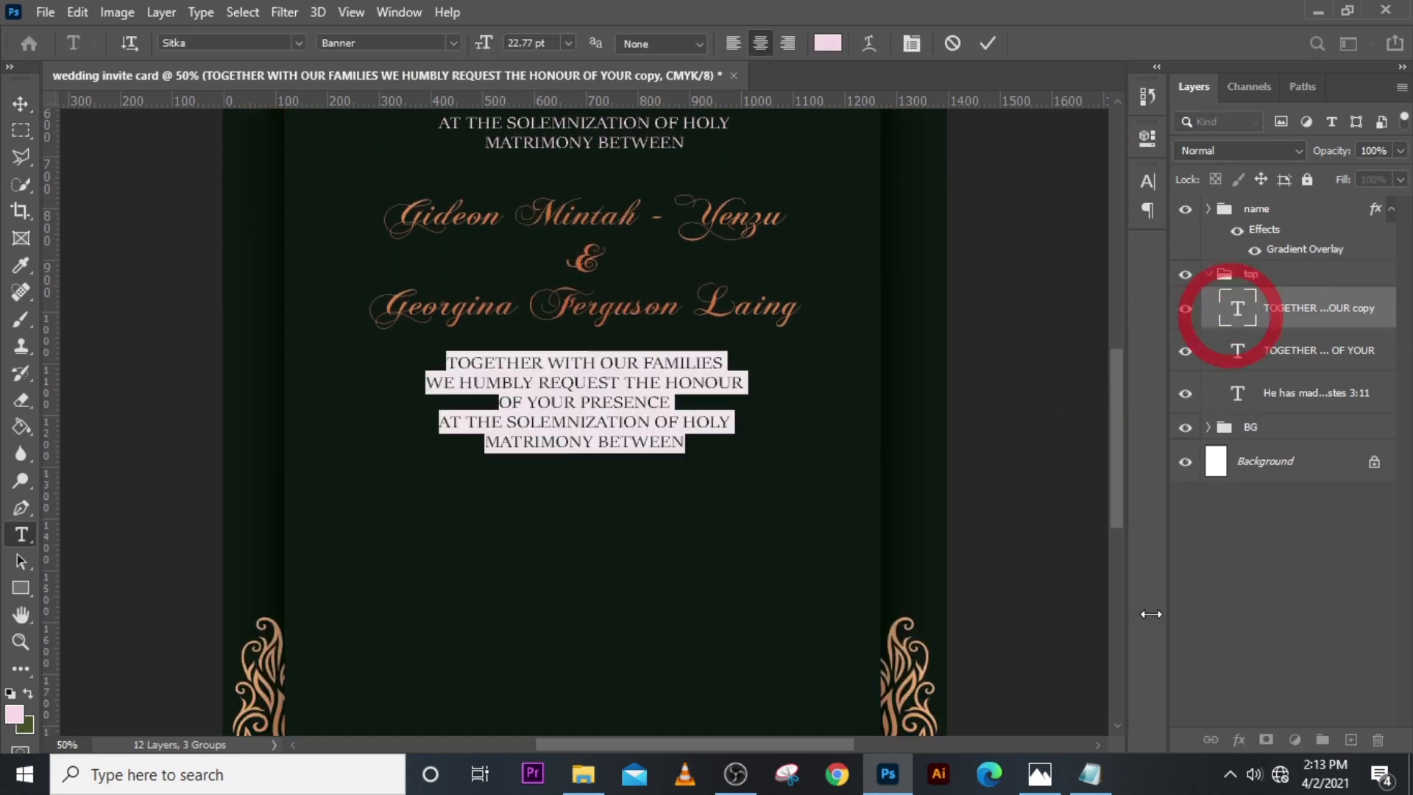
{"action": "left_click", "coordinate": [1111, 773]}
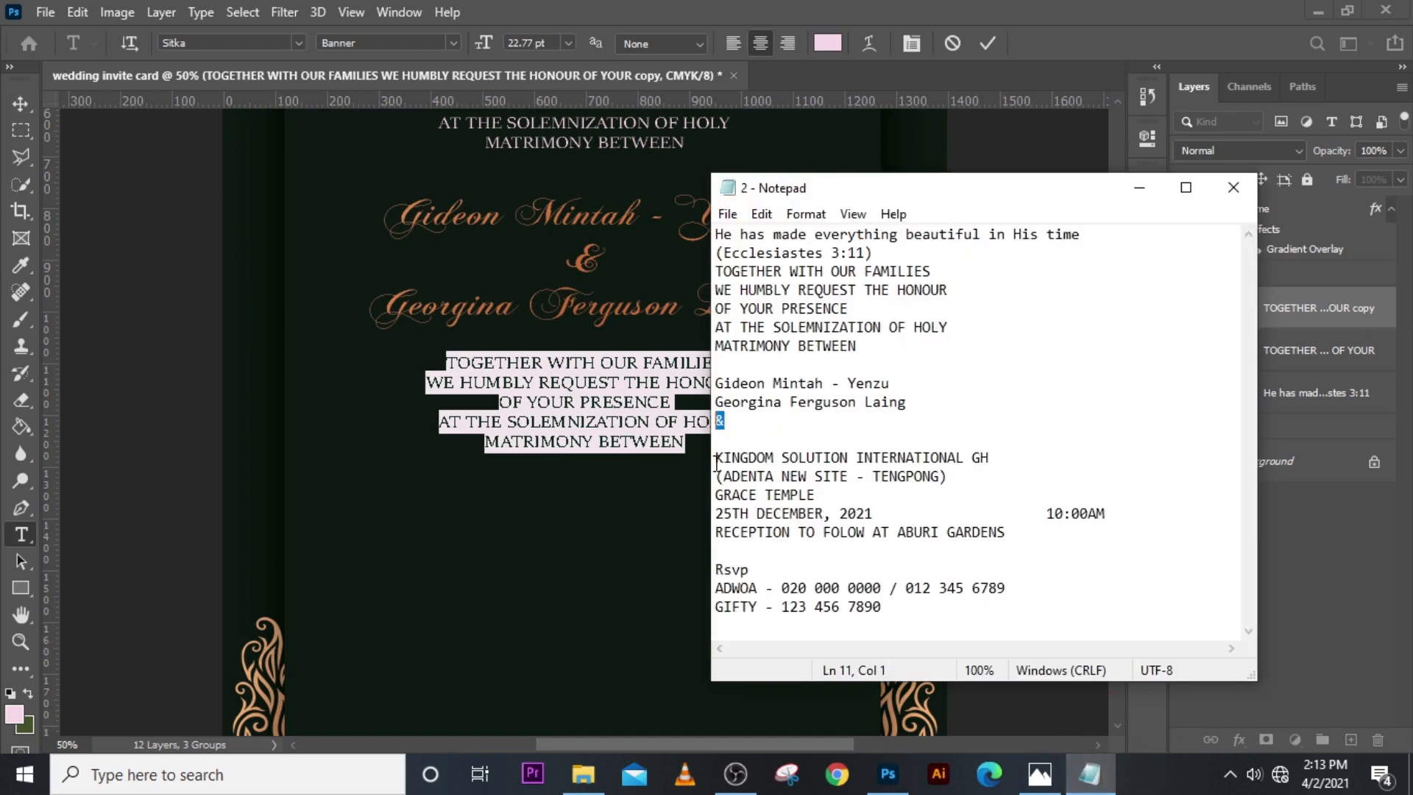
{"action": "left_click_drag", "start_coordinate": [717, 463], "coordinate": [1009, 536]}
{"action": "key", "text": "ctrl+c"}
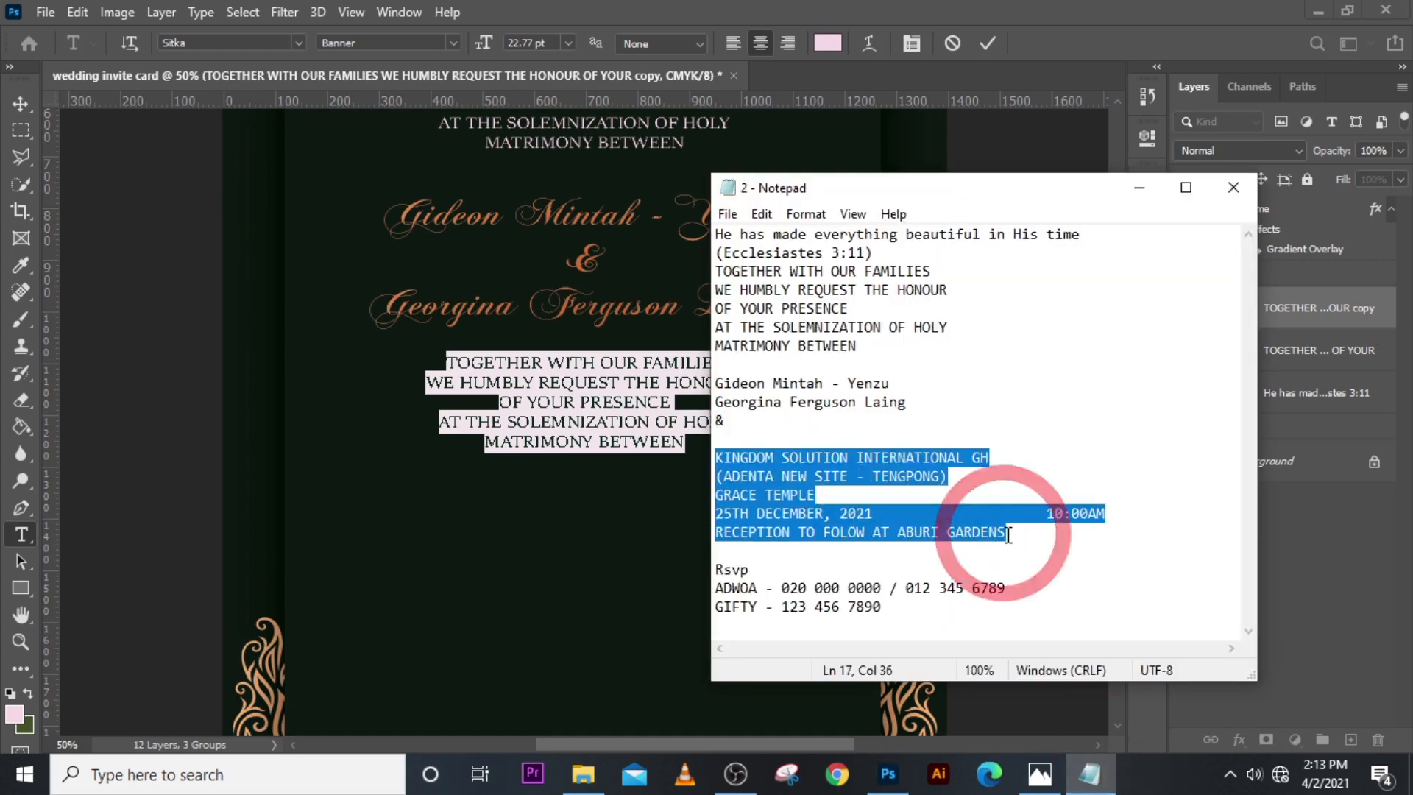
{"action": "left_click", "coordinate": [999, 23]}
{"action": "key", "text": "ctrl+v"}
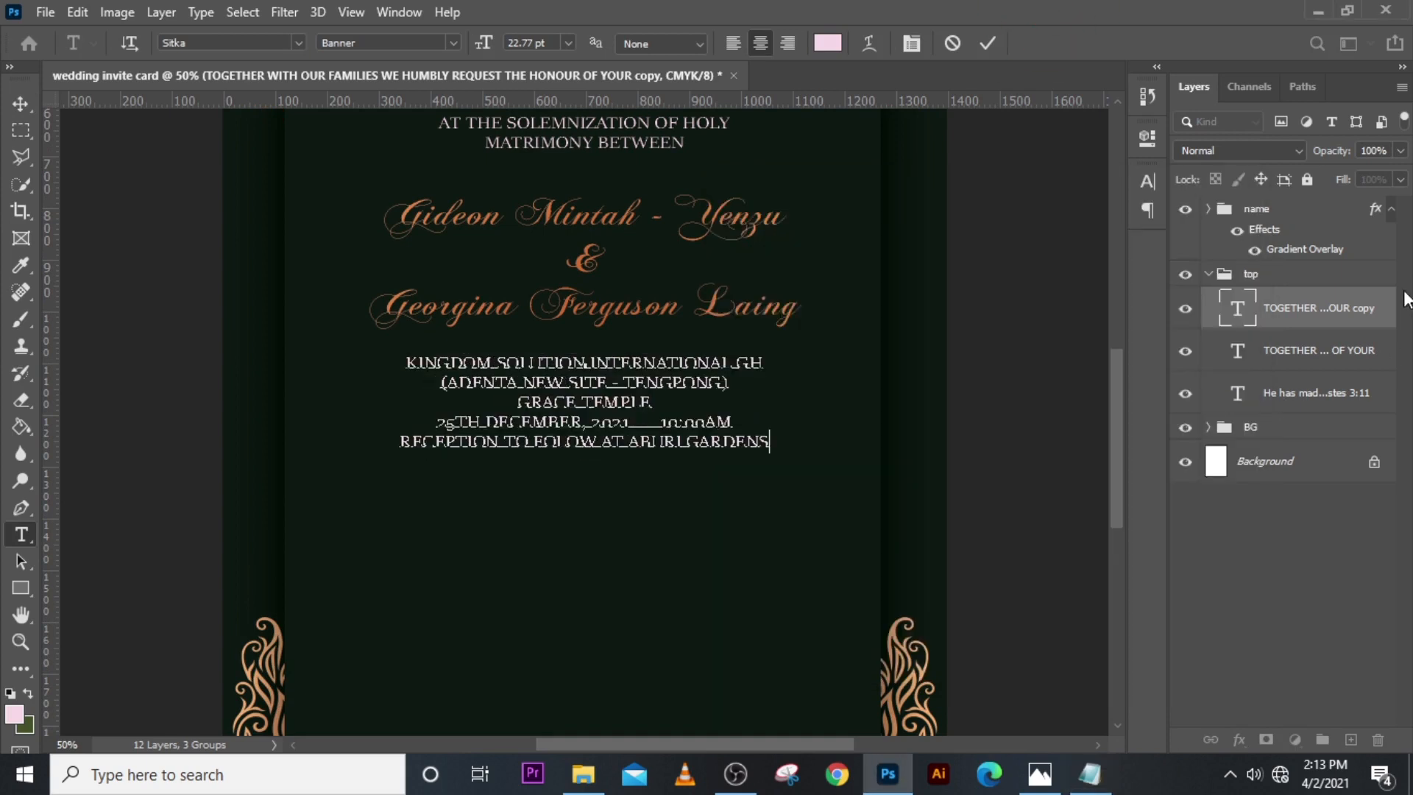
{"action": "left_click", "coordinate": [1246, 321]}
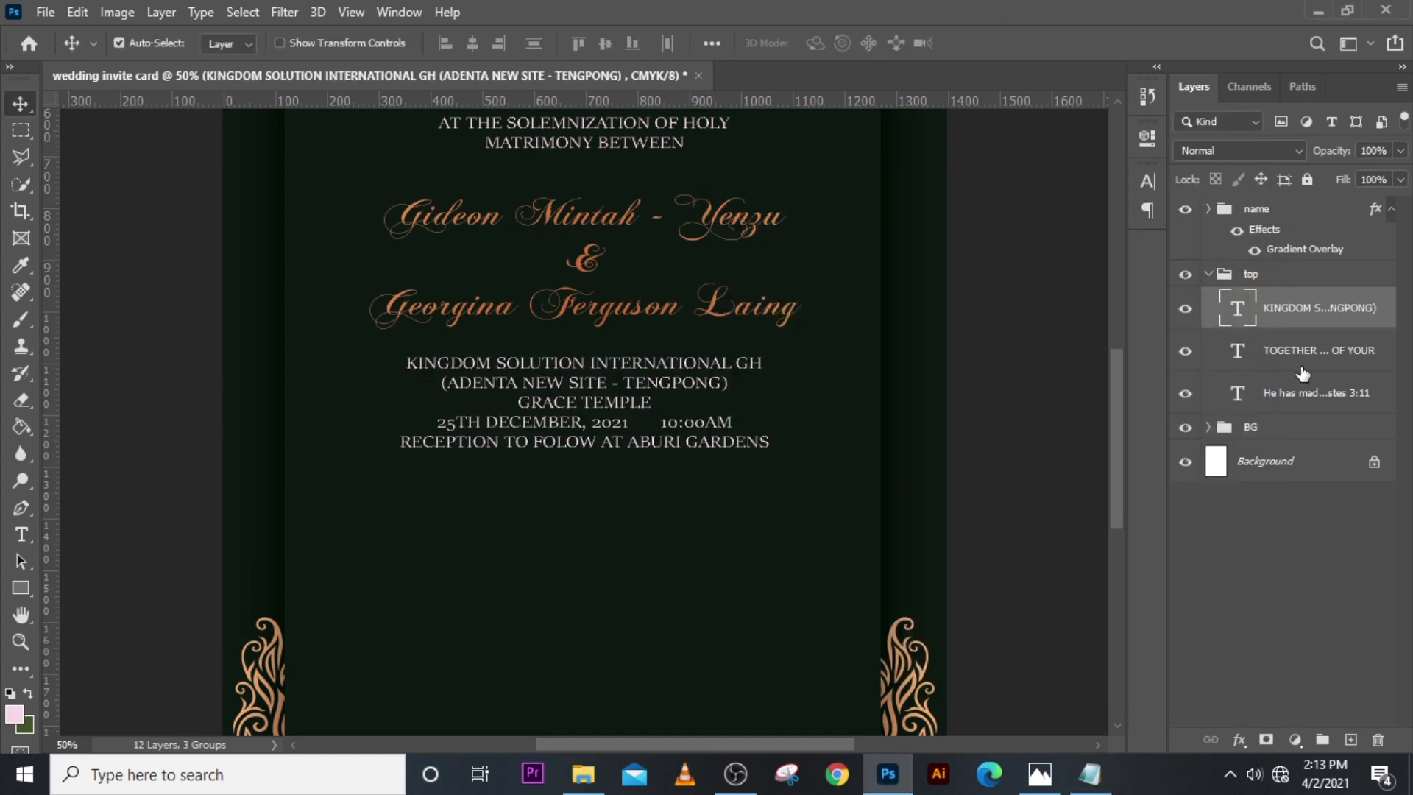
Step: Move the venue and date text slightly further down from the couple's names and show the guides
{"action": "key", "text": "shift+Down"}
{"action": "key", "text": "shift+Down"}
{"action": "key", "text": "shift+Down"}
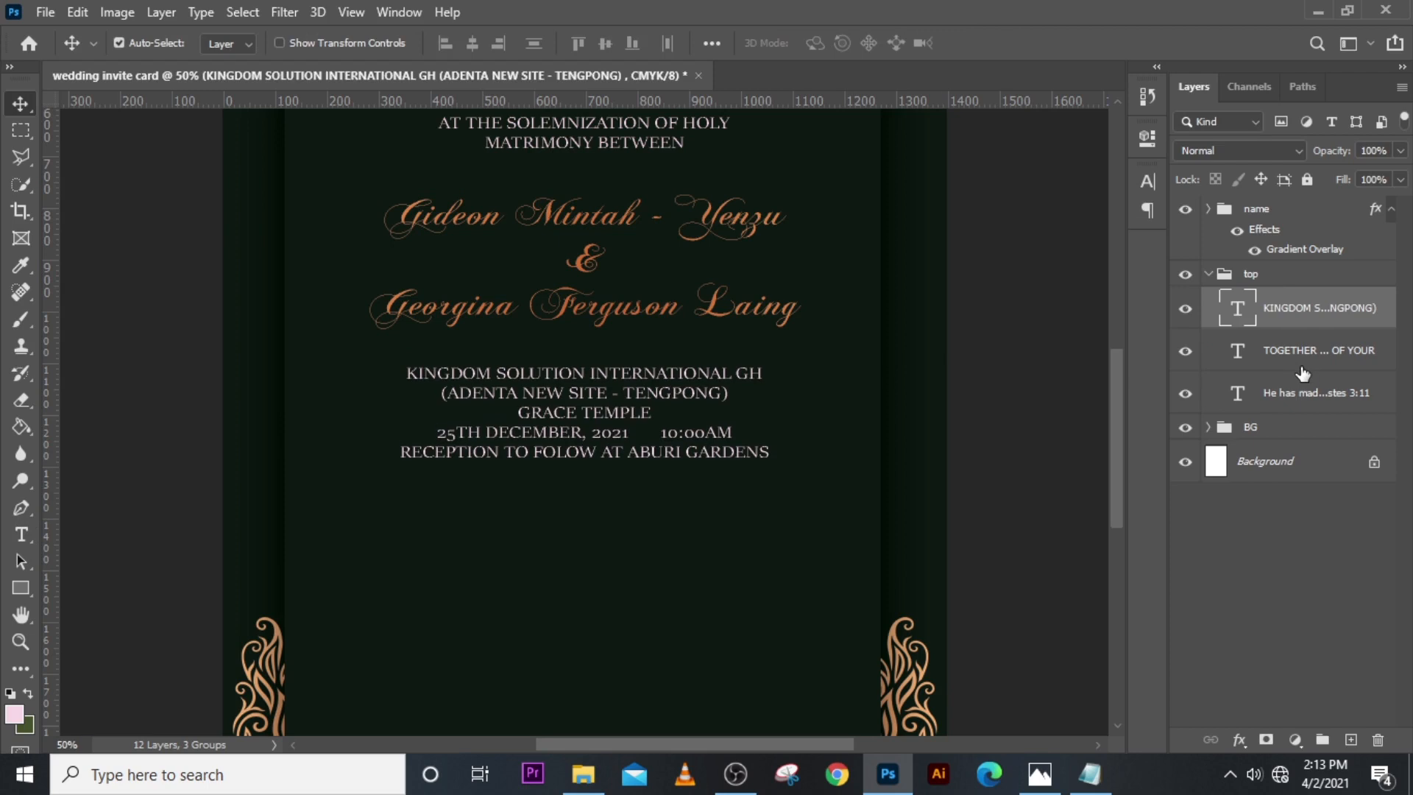
{"action": "key", "text": "ctrl+semicolon"}
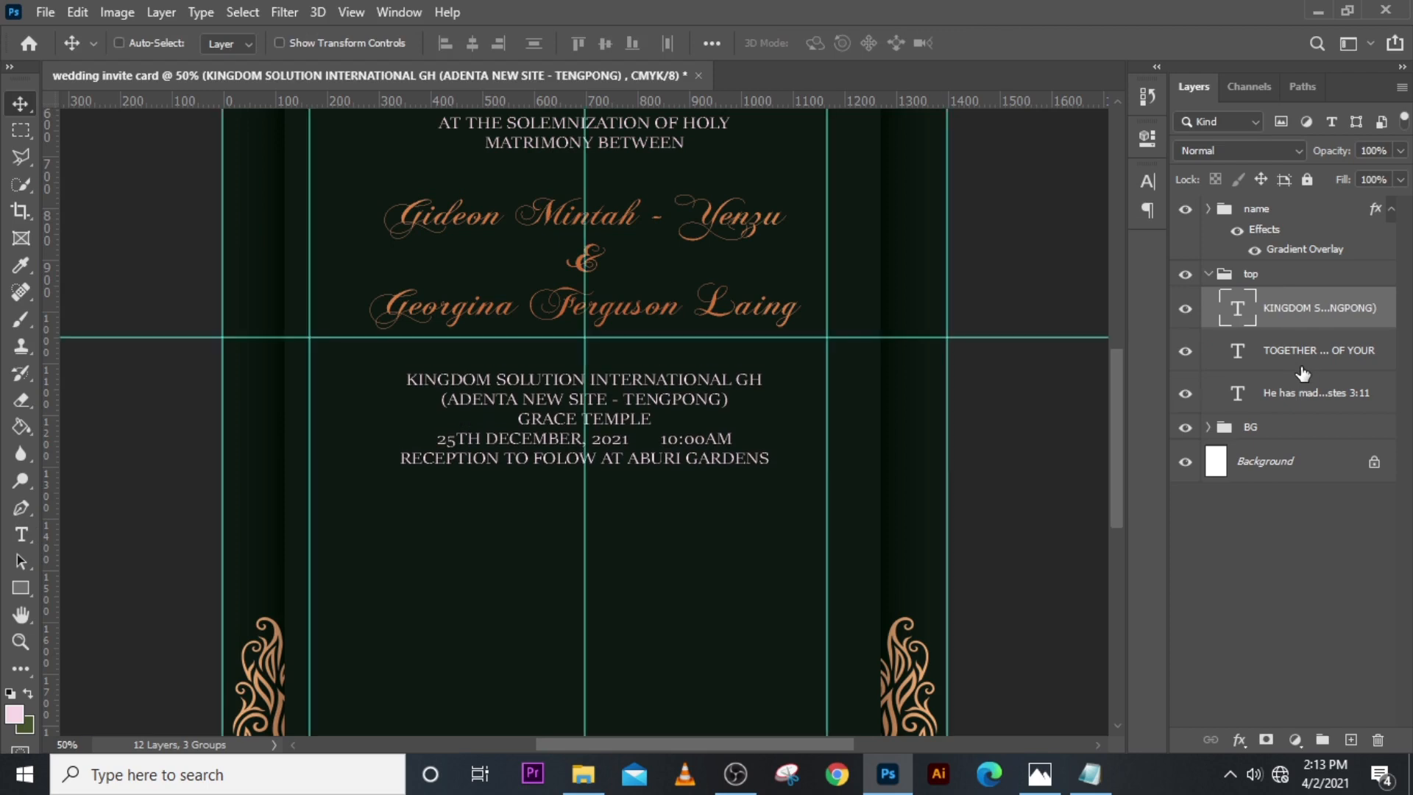
Step: Duplicate the venue and date text layer and move the copy down until it sits clear below the original
{"action": "key", "text": "ctrl+0"}
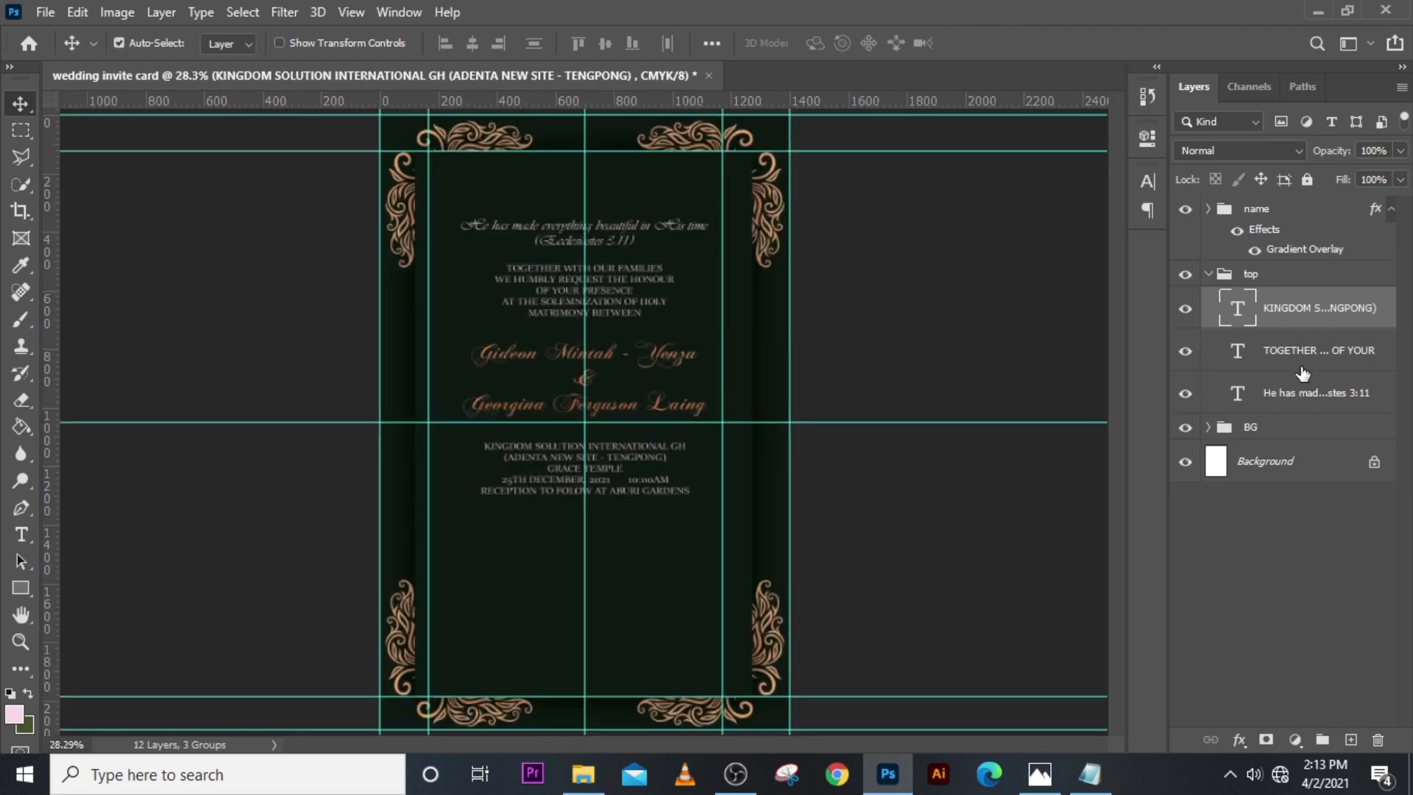
{"action": "key", "text": "ctrl+plus"}
{"action": "key", "text": "ctrl+plus"}
{"action": "key", "text": "ctrl+plus"}
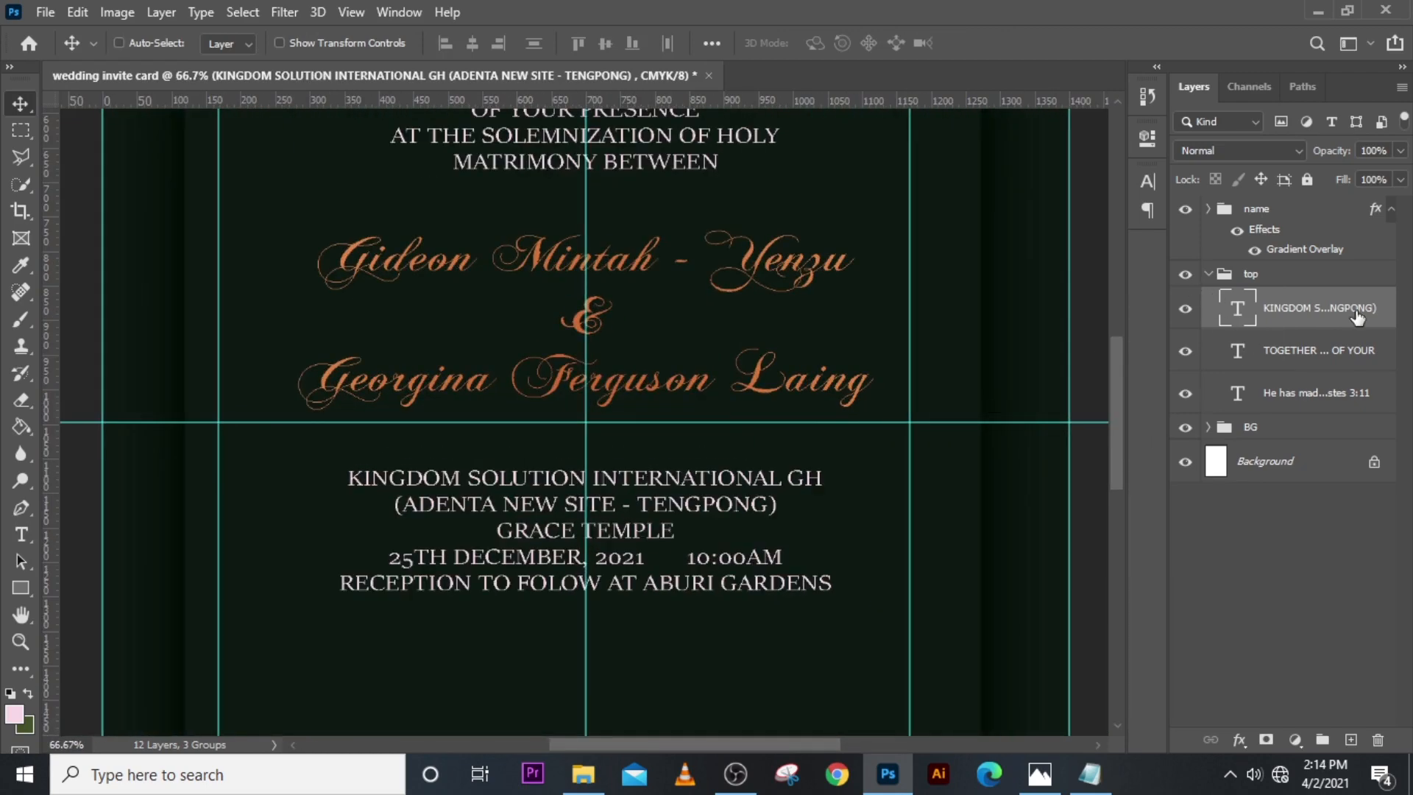
{"action": "key", "text": "ctrl+j"}
{"action": "key", "text": "ctrl+shift+Down"}
{"action": "key", "text": "ctrl+shift+Down"}
{"action": "key", "text": "ctrl+shift+Down"}
{"action": "key", "text": "ctrl+shift+Down"}
{"action": "key", "text": "ctrl+shift+Down"}
{"action": "key", "text": "ctrl+shift+Down"}
{"action": "key", "text": "ctrl+shift+Down"}
{"action": "key", "text": "ctrl+shift+Down"}
{"action": "key", "text": "ctrl+shift+Down"}
{"action": "key", "text": "ctrl+shift+Down"}
{"action": "key", "text": "ctrl+shift+Down"}
{"action": "key", "text": "ctrl+shift+Down"}
{"action": "key", "text": "ctrl+shift+Down"}
{"action": "key", "text": "ctrl+shift+Down"}
{"action": "key", "text": "ctrl+shift+Down"}
{"action": "key", "text": "ctrl+shift+Down"}
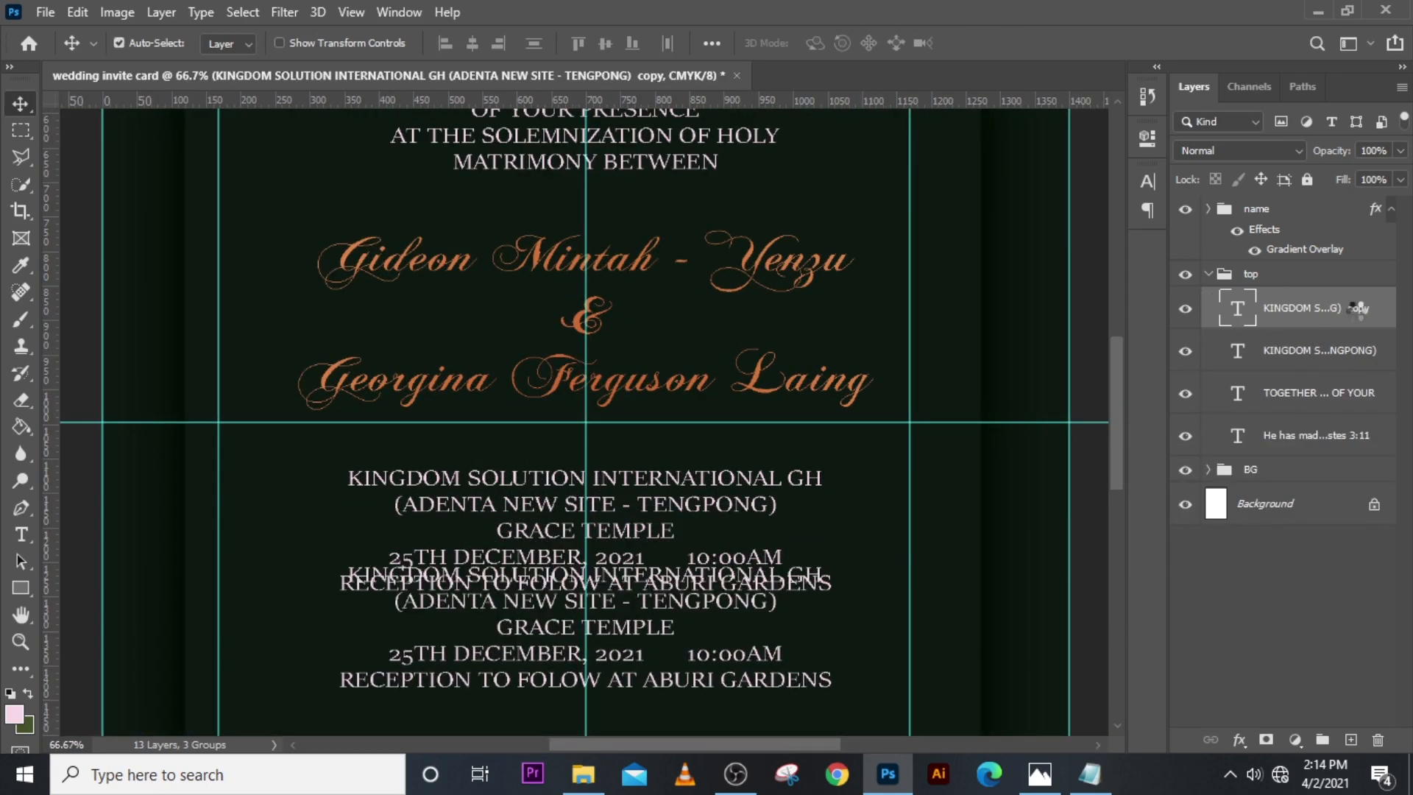
{"action": "key", "text": "shift+Down"}
{"action": "key", "text": "shift+Down"}
{"action": "key", "text": "shift+Down"}
{"action": "key", "text": "shift+Down"}
{"action": "key", "text": "shift+Down"}
{"action": "key", "text": "shift+Down"}
{"action": "key", "text": "shift+Down"}
{"action": "key", "text": "shift+Down"}
{"action": "key", "text": "shift+Down"}
{"action": "key", "text": "shift+Down"}
{"action": "key", "text": "shift+Down"}
{"action": "key", "text": "shift+Down"}
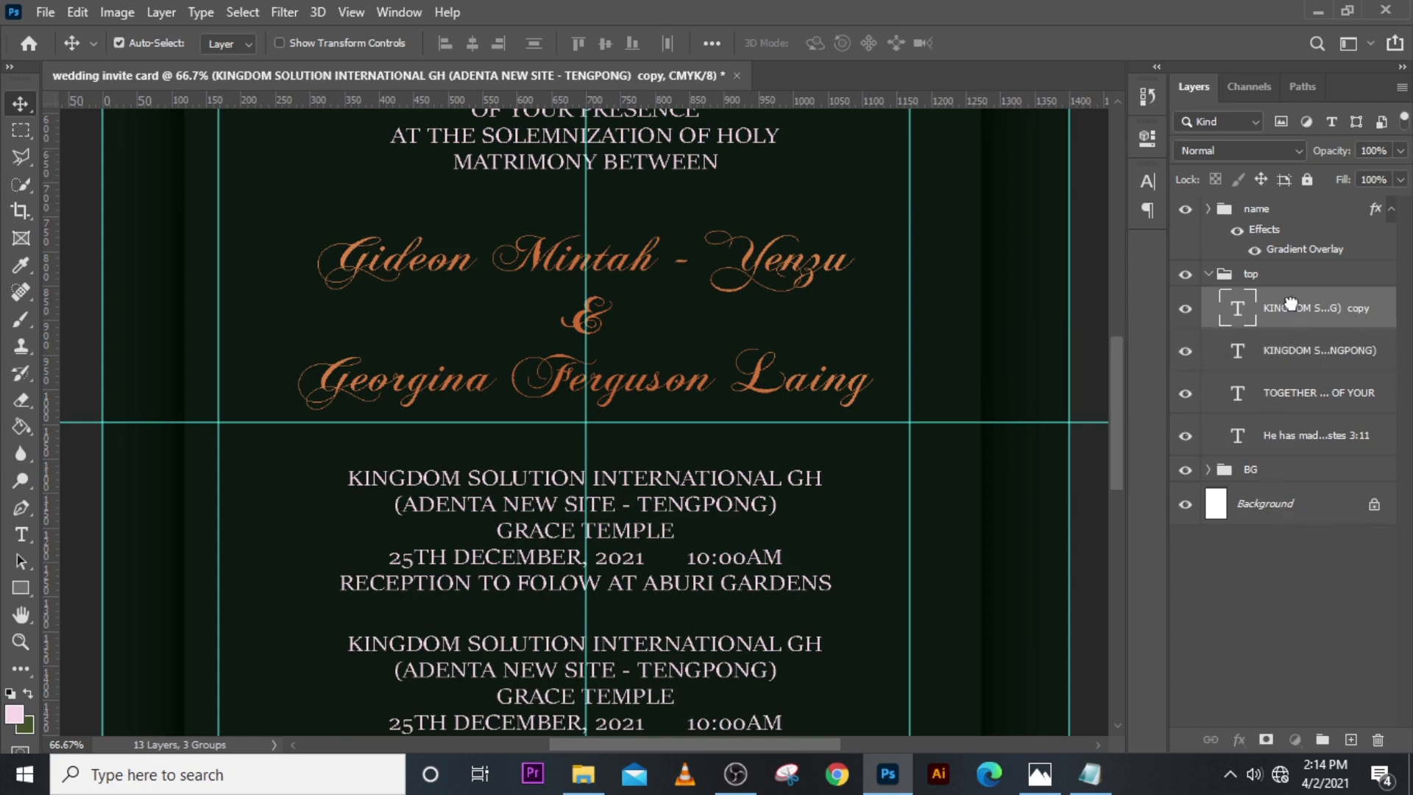
Step: Move both venue text layers out of the "top" group to above the "name" group, and collapse the groups
{"action": "left_click_drag", "start_coordinate": [1290, 302], "coordinate": [1286, 199]}
{"action": "left_click", "coordinate": [1300, 362]}
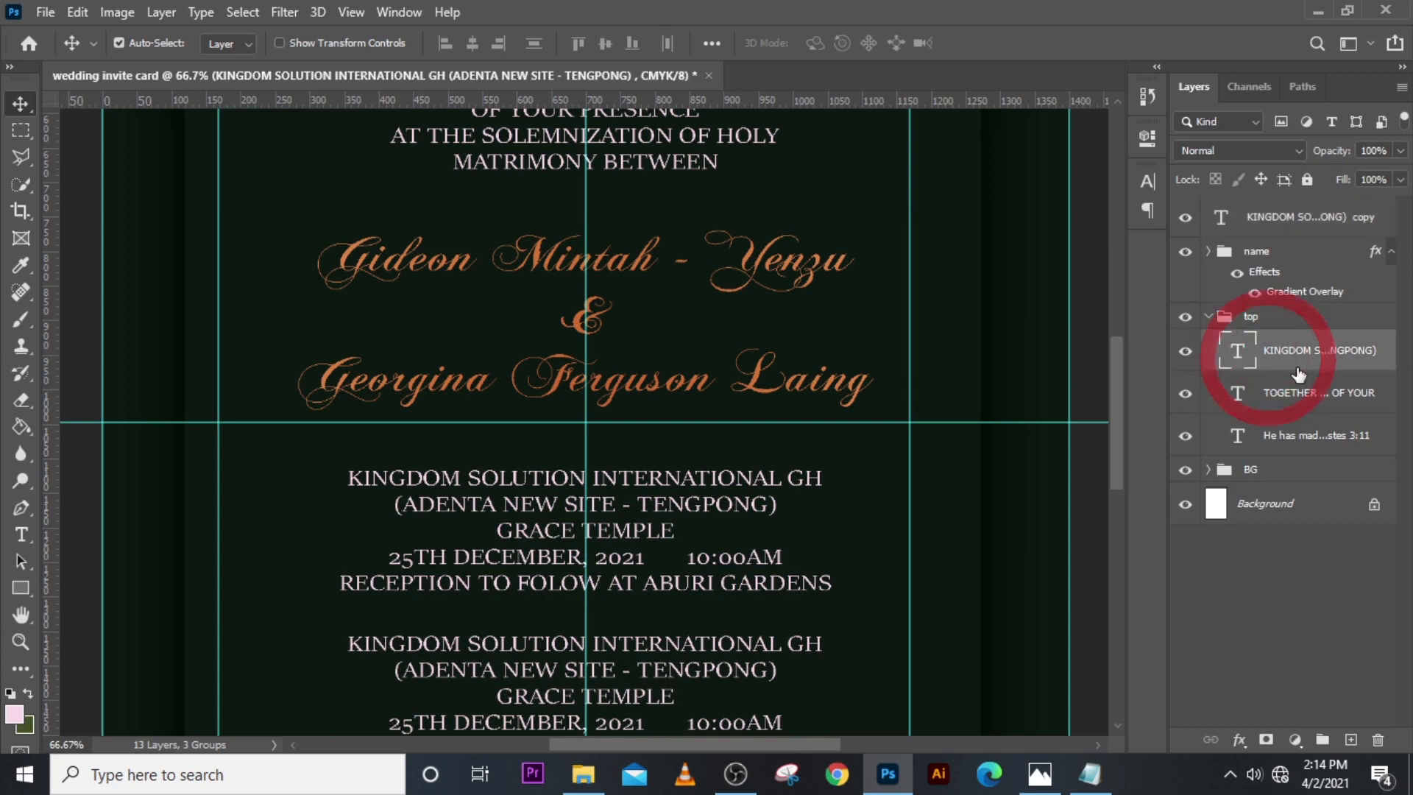
{"action": "left_click_drag", "start_coordinate": [1300, 361], "coordinate": [1294, 229]}
{"action": "left_click", "coordinate": [1207, 293]}
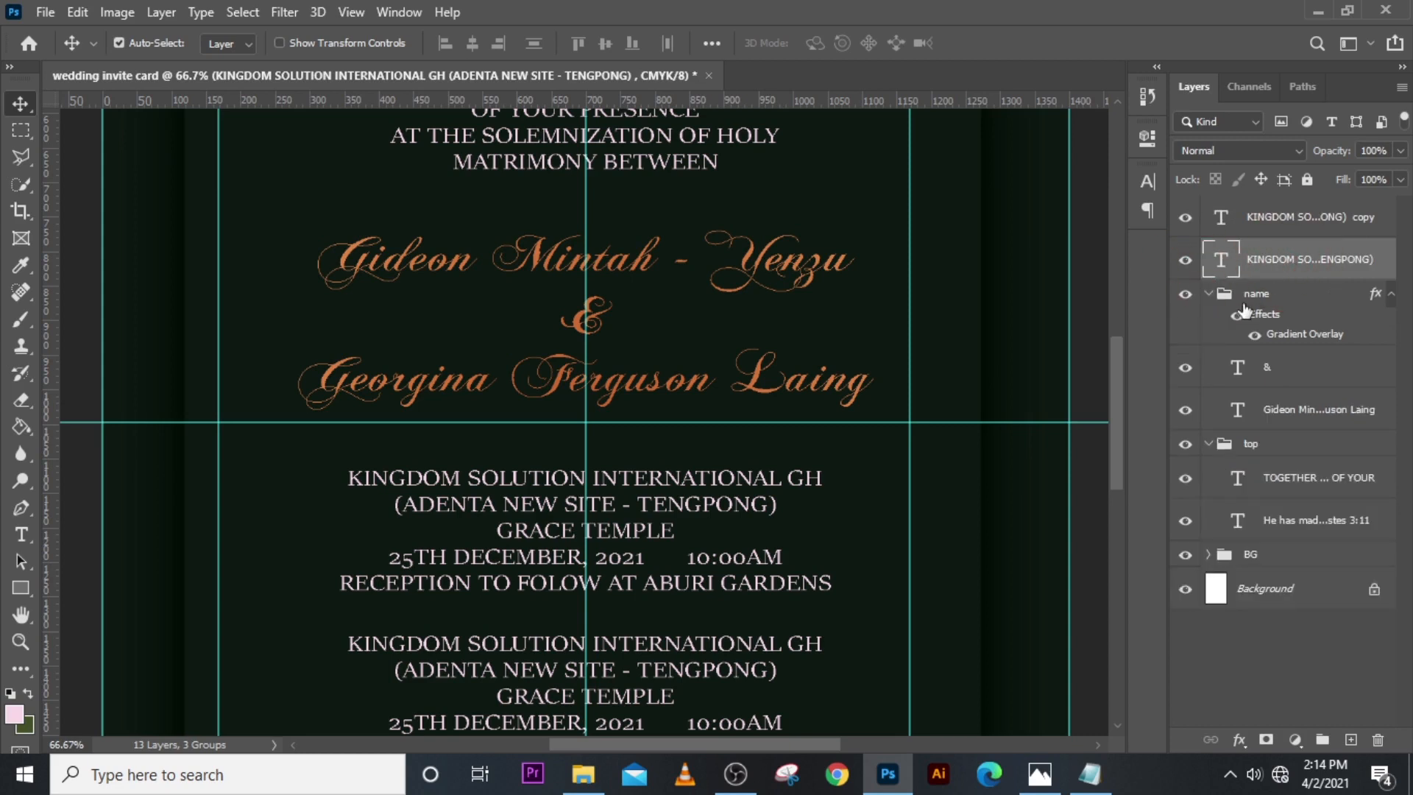
{"action": "left_click", "coordinate": [1208, 295]}
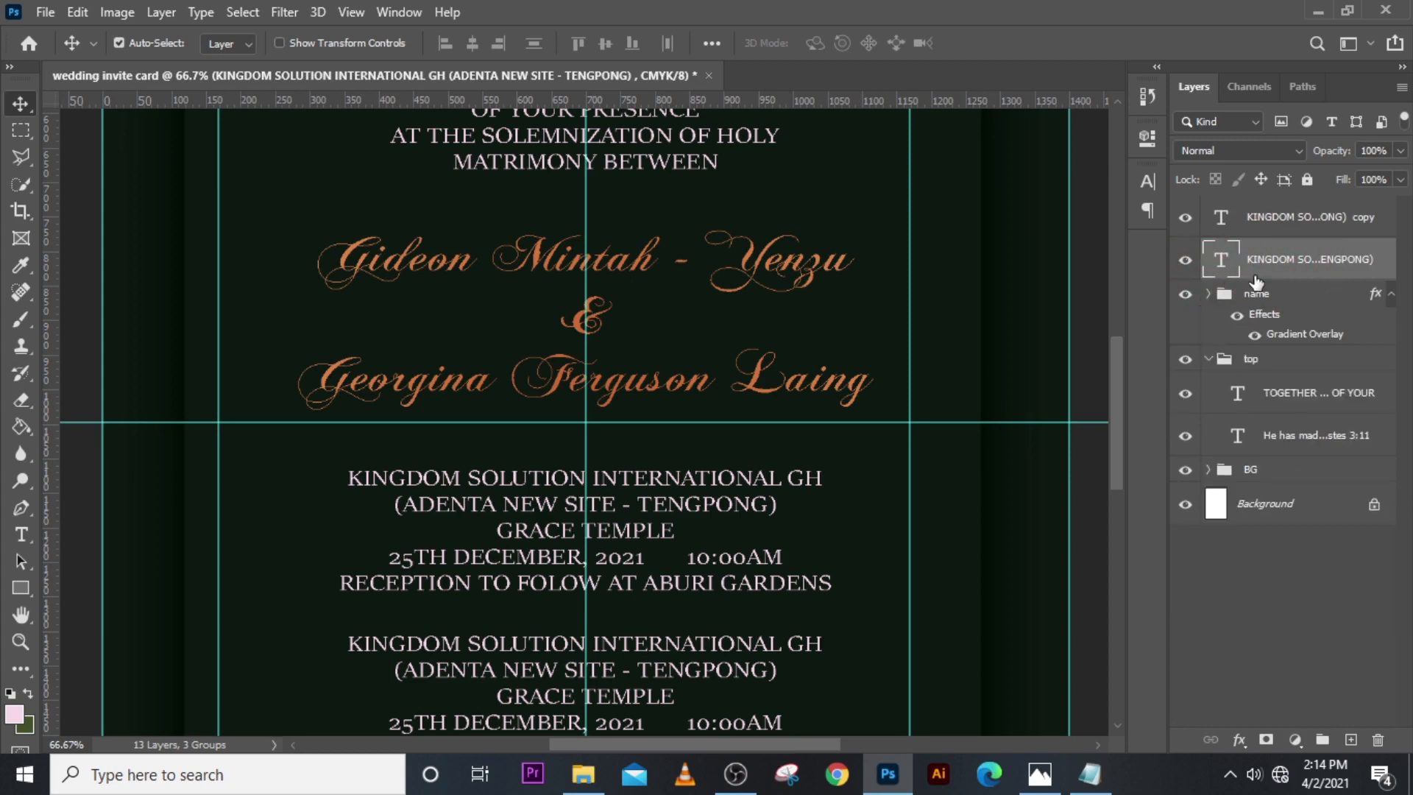
{"action": "left_click", "coordinate": [1207, 359]}
{"action": "left_click", "coordinate": [1392, 293]}
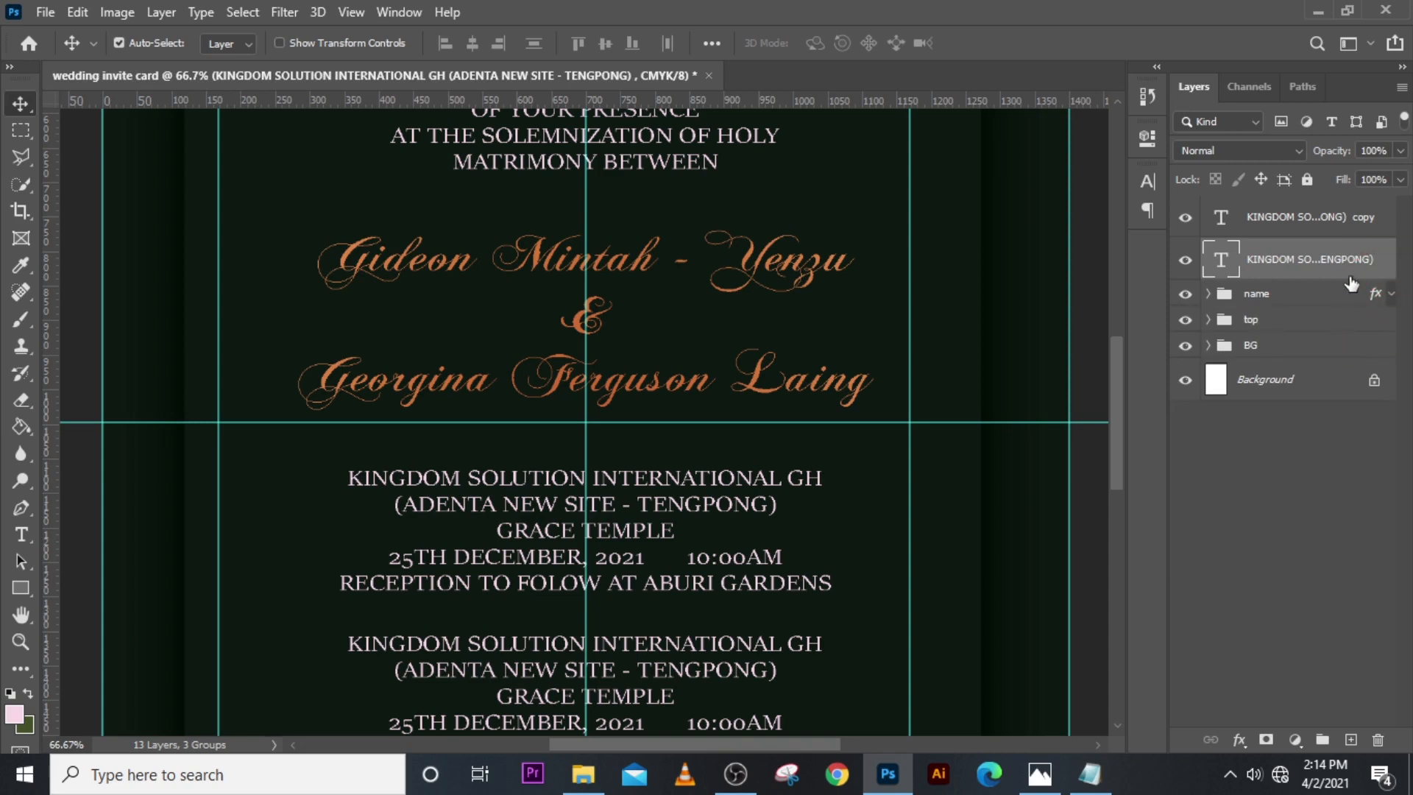
Step: Put the original venue and date text layer in a new group named "down"
{"action": "key", "text": "ctrl+g"}
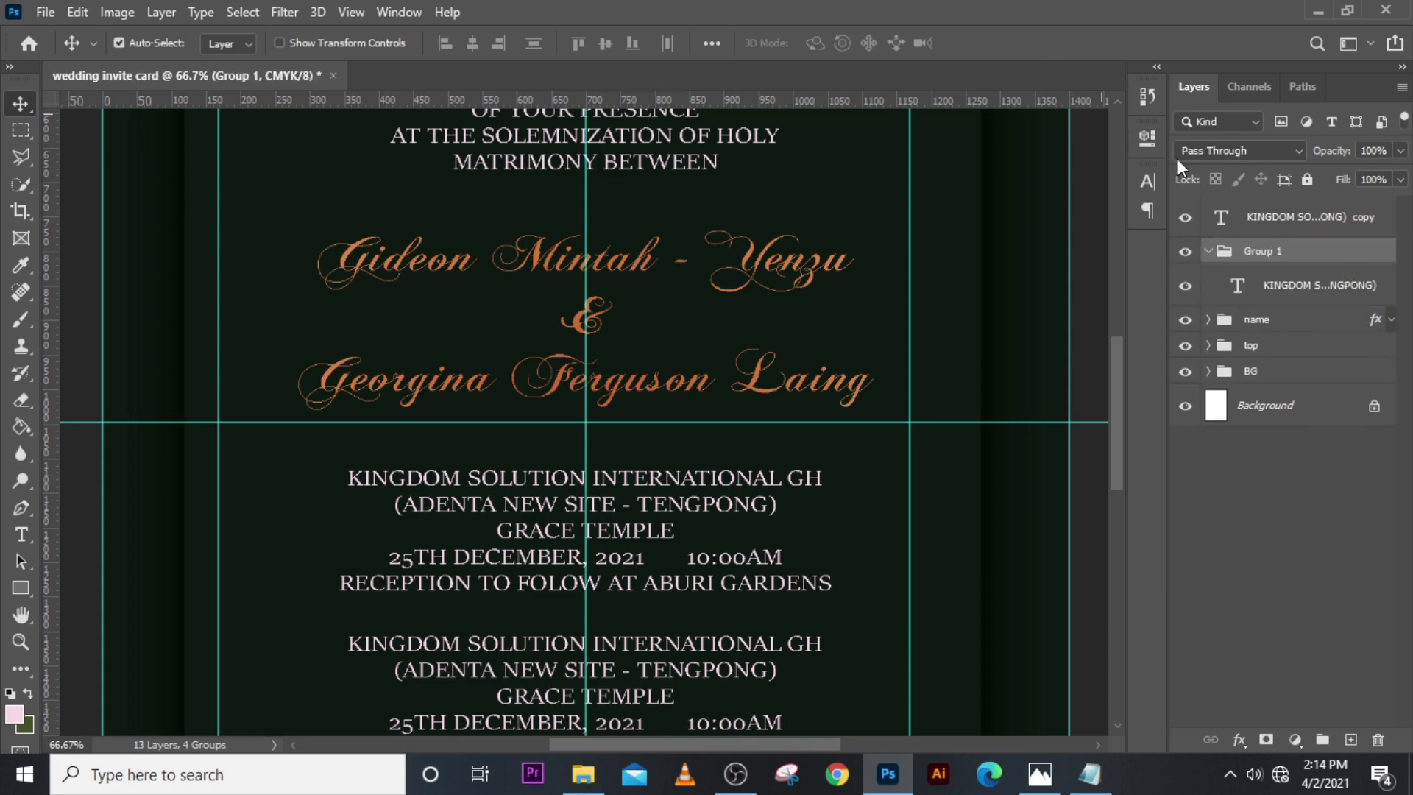
{"action": "double_click", "coordinate": [1266, 251]}
{"action": "type", "text": "down"}
{"action": "key", "text": "Return"}
Step: Replace the text of the venue layer's copy with the two RSVP contact lines from Notepad
{"action": "left_click", "coordinate": [1086, 775]}
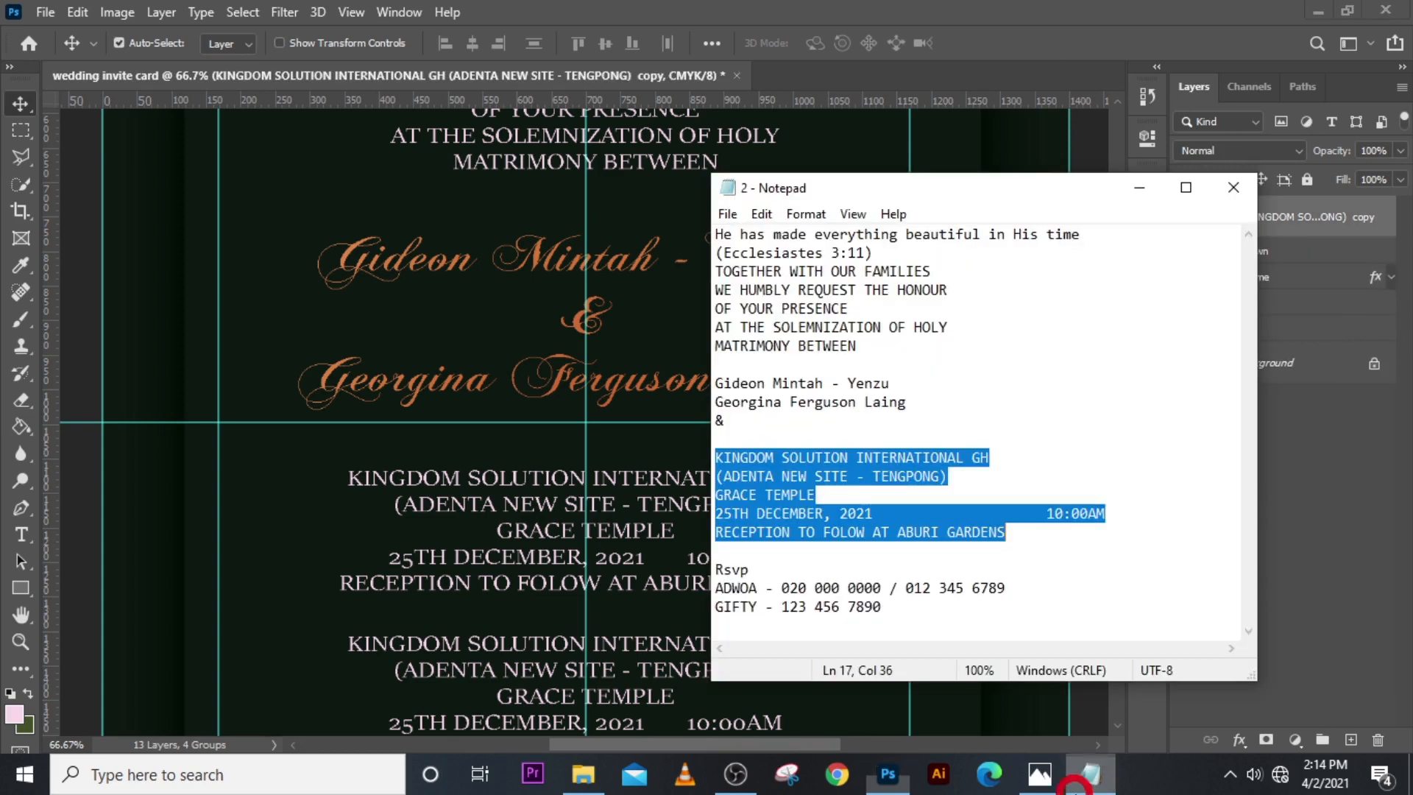
{"action": "left_click_drag", "start_coordinate": [715, 569], "coordinate": [876, 621]}
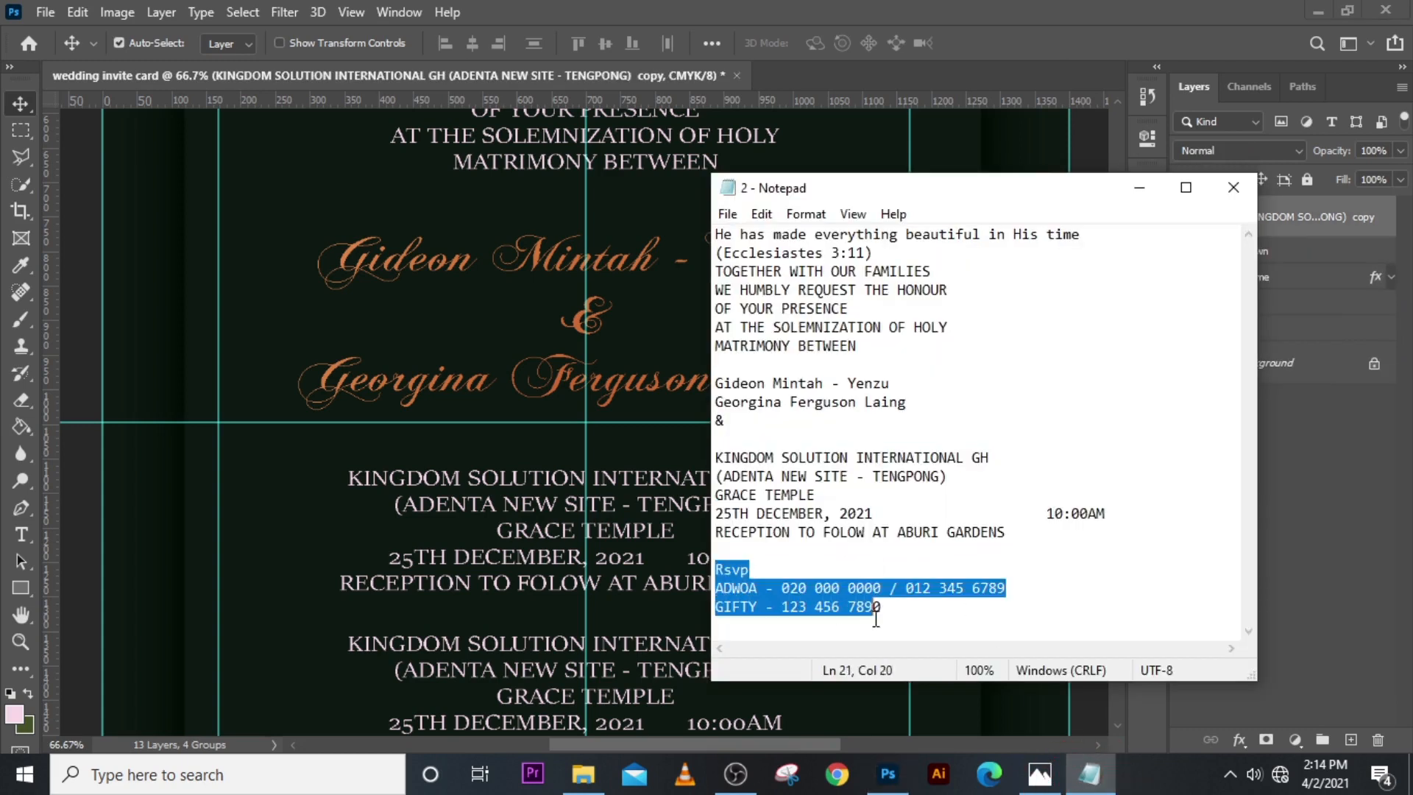
{"action": "left_click", "coordinate": [457, 2]}
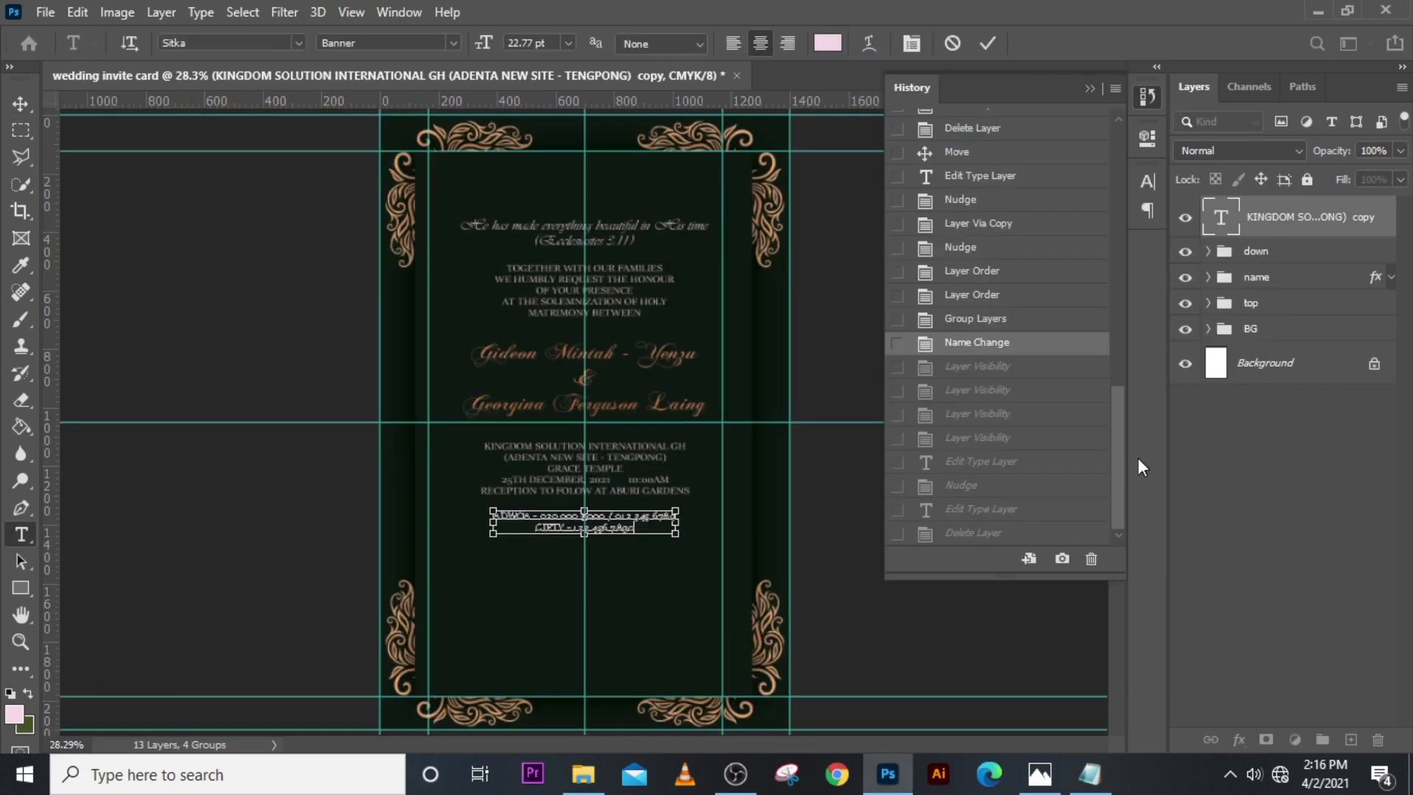
{"action": "left_click", "coordinate": [1216, 222]}
{"action": "key", "text": "v"}
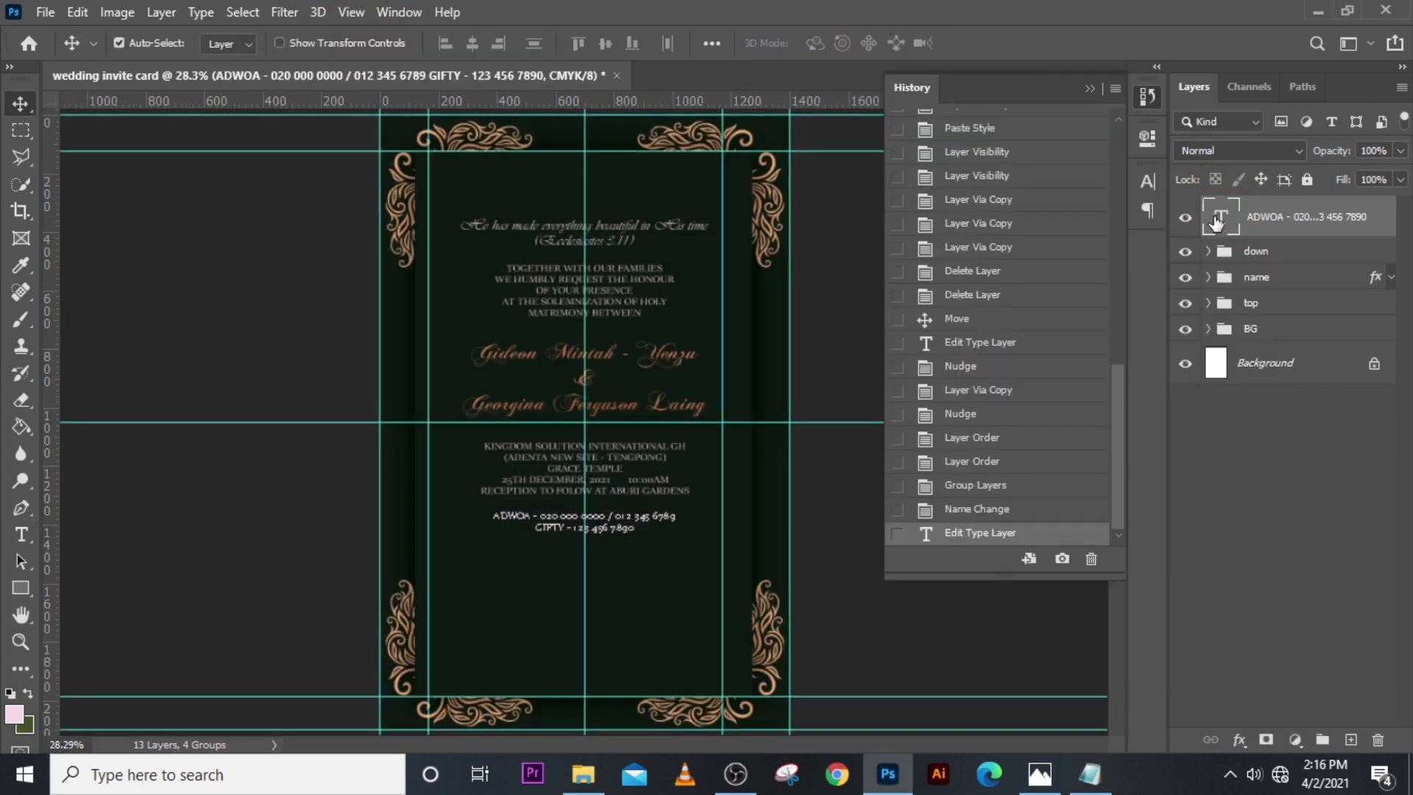
Step: Move the contact lines down to the lower part of the card, between the bottom corner ornaments
{"action": "key", "text": "shift+Down"}
{"action": "key", "text": "shift+Down"}
{"action": "key", "text": "shift+Down"}
{"action": "key", "text": "shift+Down"}
{"action": "key", "text": "shift+Down"}
{"action": "key", "text": "shift+Down"}
{"action": "key", "text": "shift+Down"}
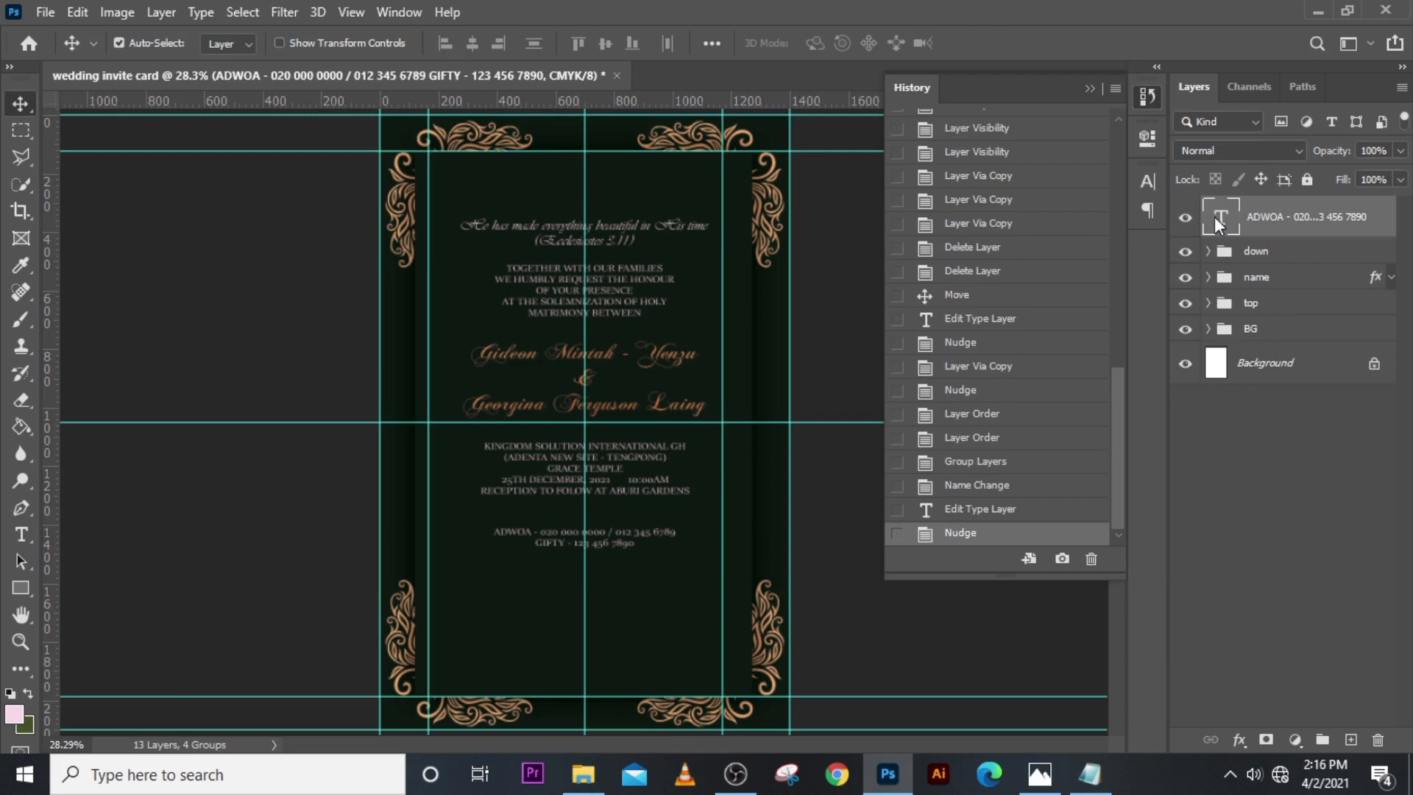
{"action": "key", "text": "shift+Down"}
{"action": "key", "text": "shift+Down"}
{"action": "key", "text": "shift+Down"}
{"action": "key", "text": "shift+Down"}
{"action": "key", "text": "shift+Down"}
{"action": "key", "text": "shift+Down"}
{"action": "key", "text": "shift+Down"}
{"action": "key", "text": "shift+Down"}
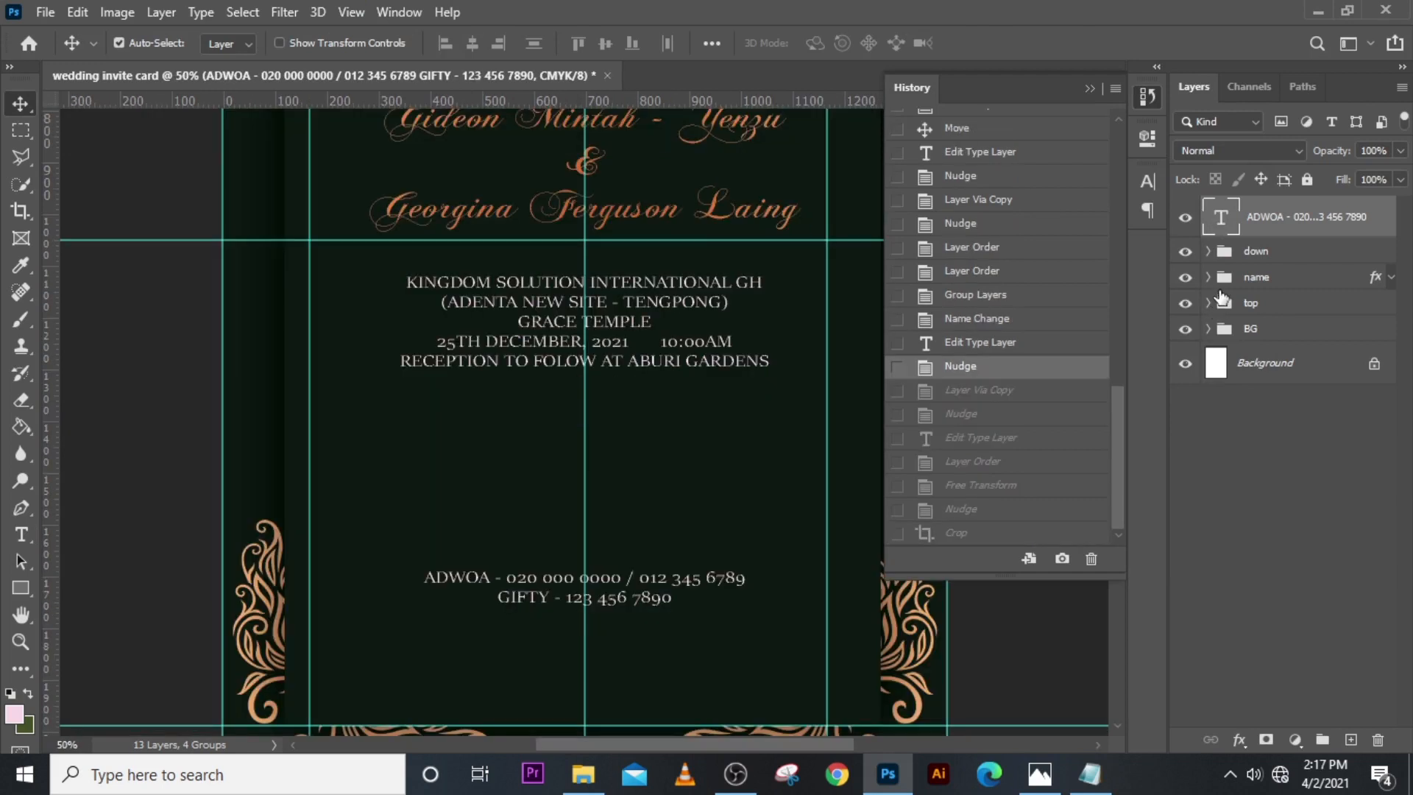
Step: Duplicate the "&" text layer and place the copy outside the "name" group, above the "down" group
{"action": "left_click", "coordinate": [1208, 277]}
{"action": "left_click", "coordinate": [1288, 357]}
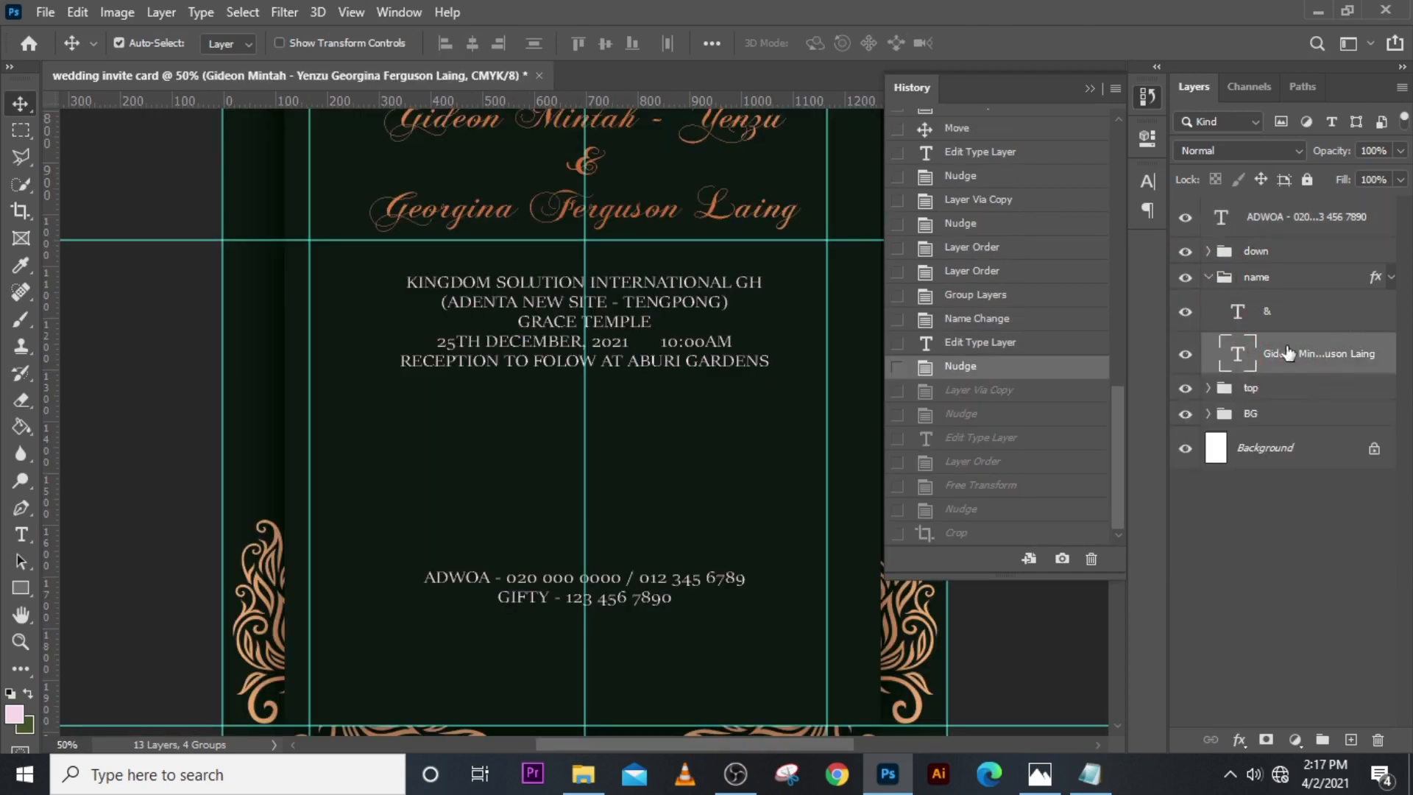
{"action": "left_click", "coordinate": [1273, 316]}
{"action": "key", "text": "ctrl+j"}
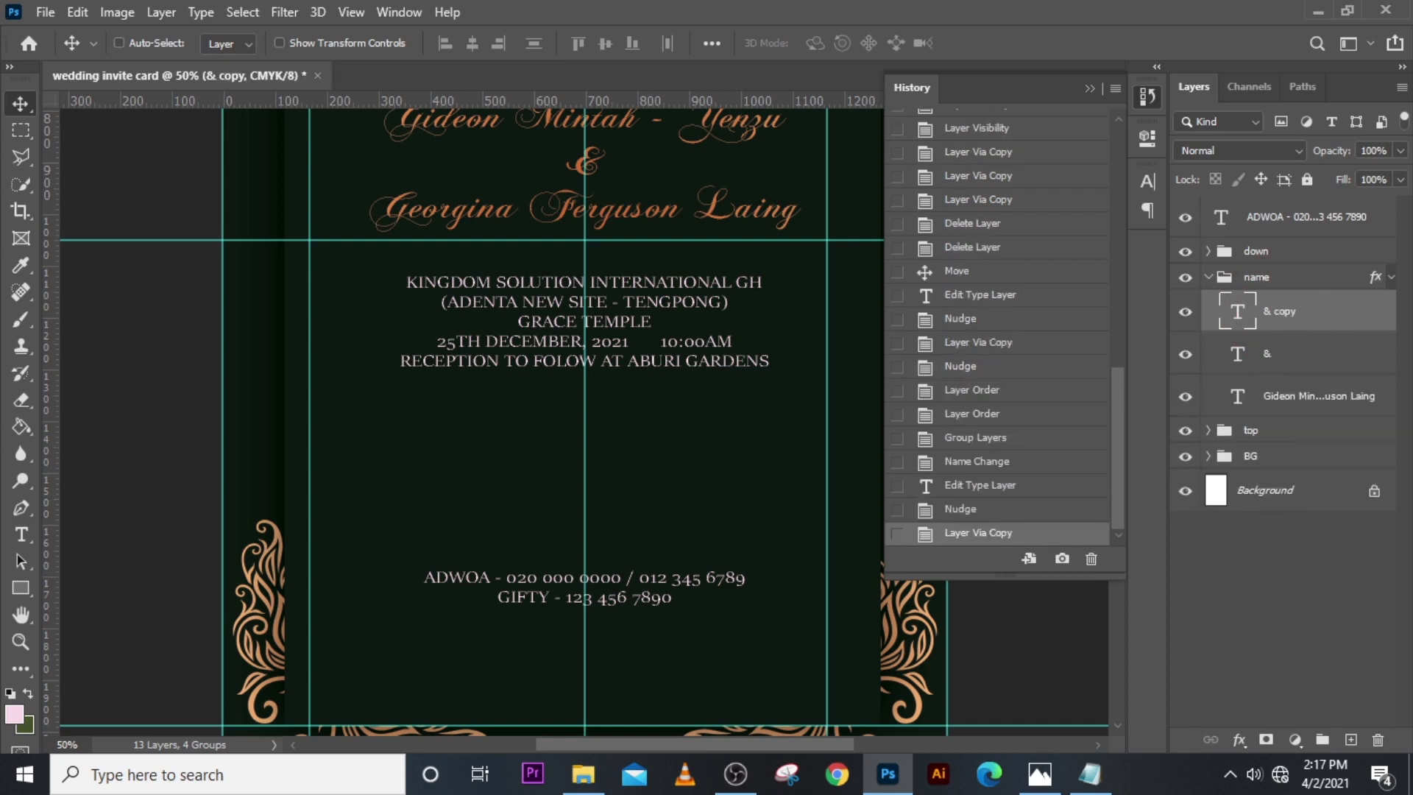
{"action": "left_click_drag", "start_coordinate": [1329, 319], "coordinate": [1279, 237]}
{"action": "left_click", "coordinate": [1207, 319]}
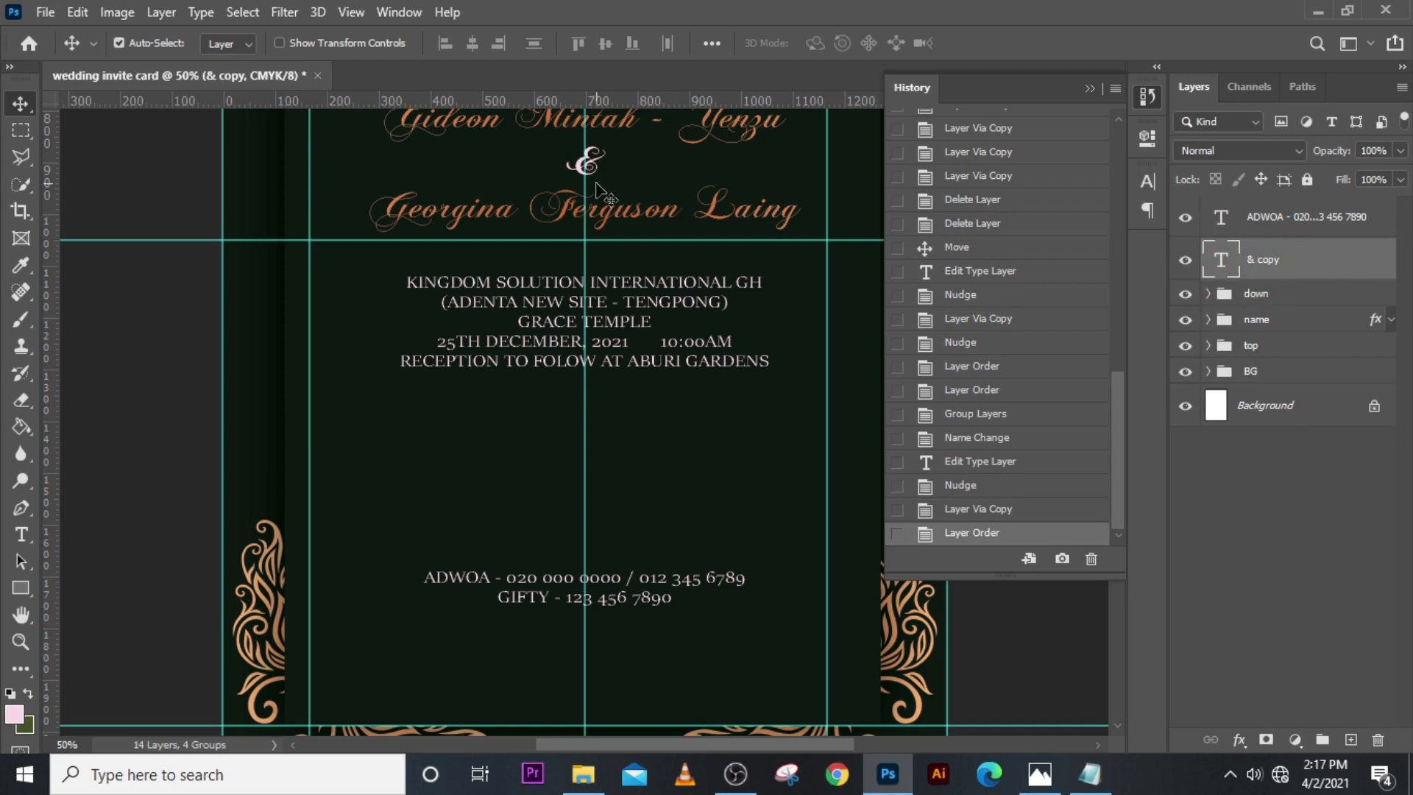
Step: Move the "&" copy to just above the contact lines and change its text to "Rsvp"
{"action": "left_click_drag", "start_coordinate": [596, 184], "coordinate": [602, 556]}
{"action": "double_click", "coordinate": [1216, 267]}
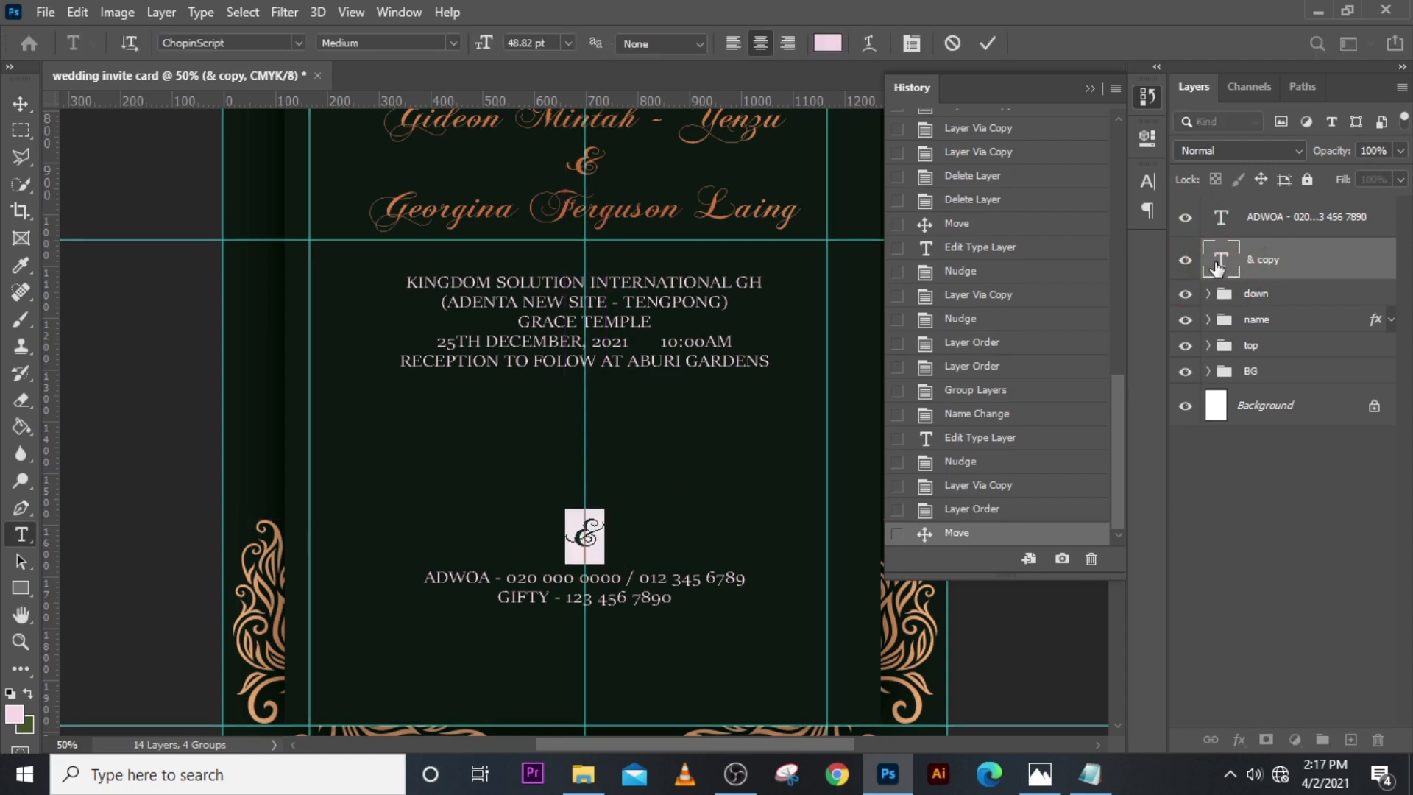
{"action": "type", "text": "Rsvp"}
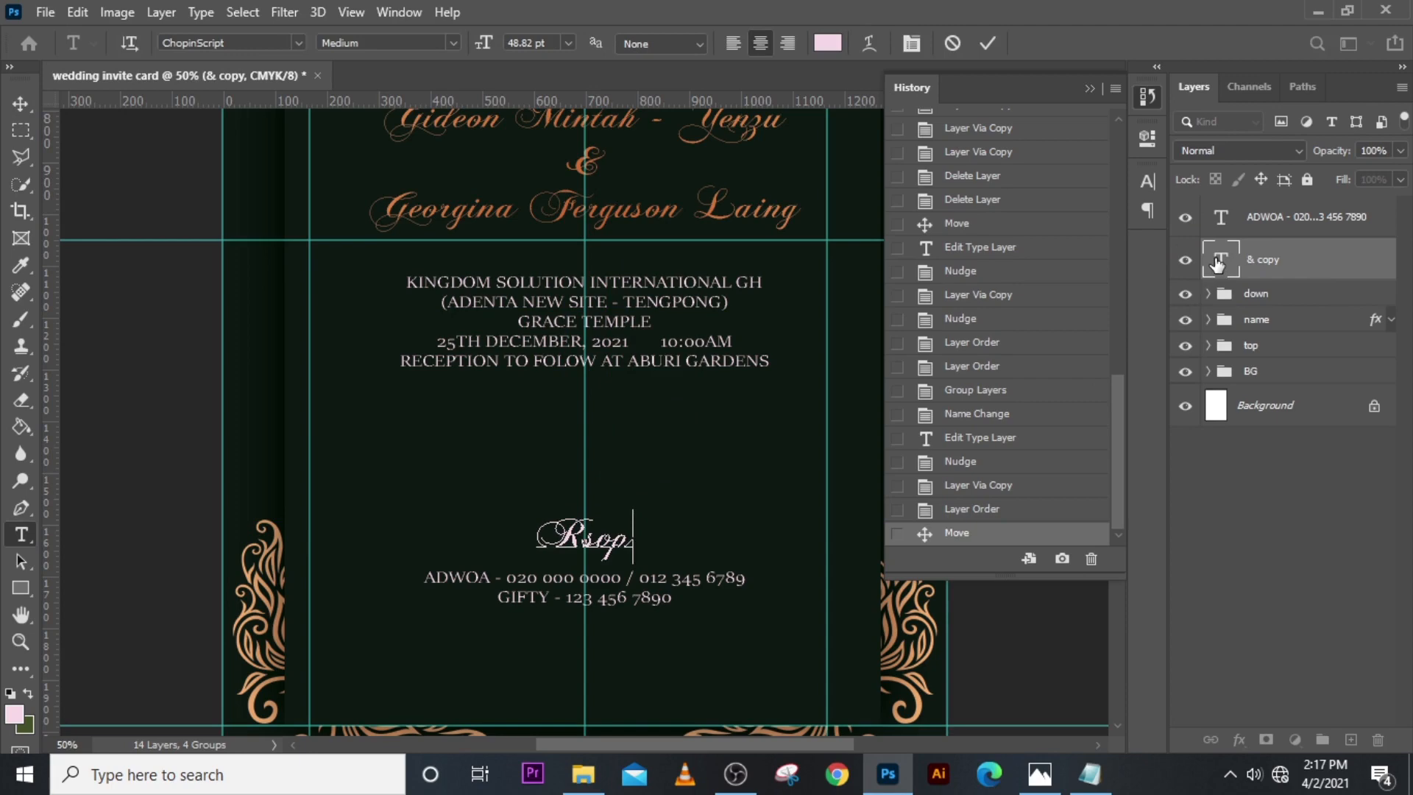
Step: Paste the copied gold gradient layer style onto the "Rsvp" text layer and close the history list
{"action": "left_click_drag", "start_coordinate": [1217, 265], "coordinate": [1351, 363]}
{"action": "key", "text": "v"}
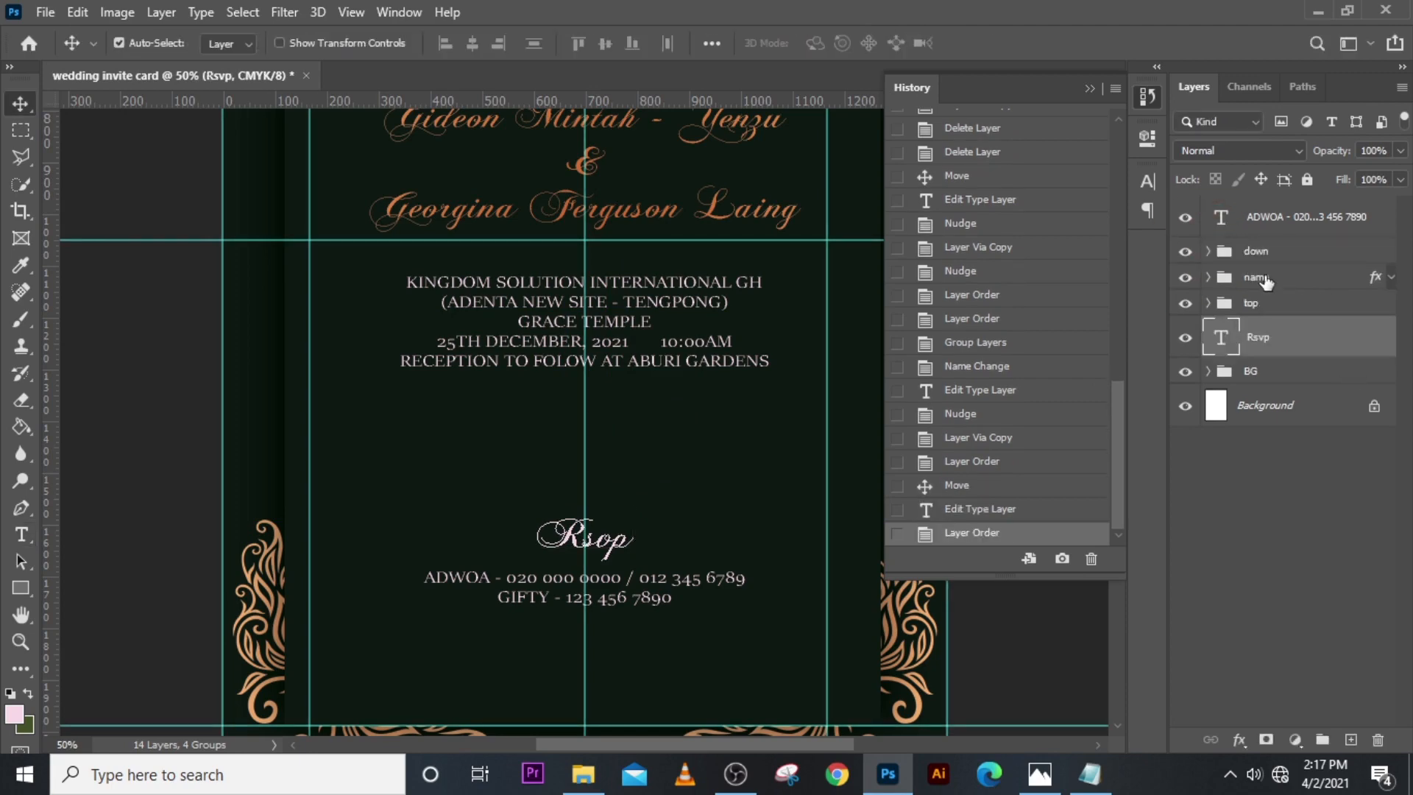
{"action": "right_click", "coordinate": [1361, 347]}
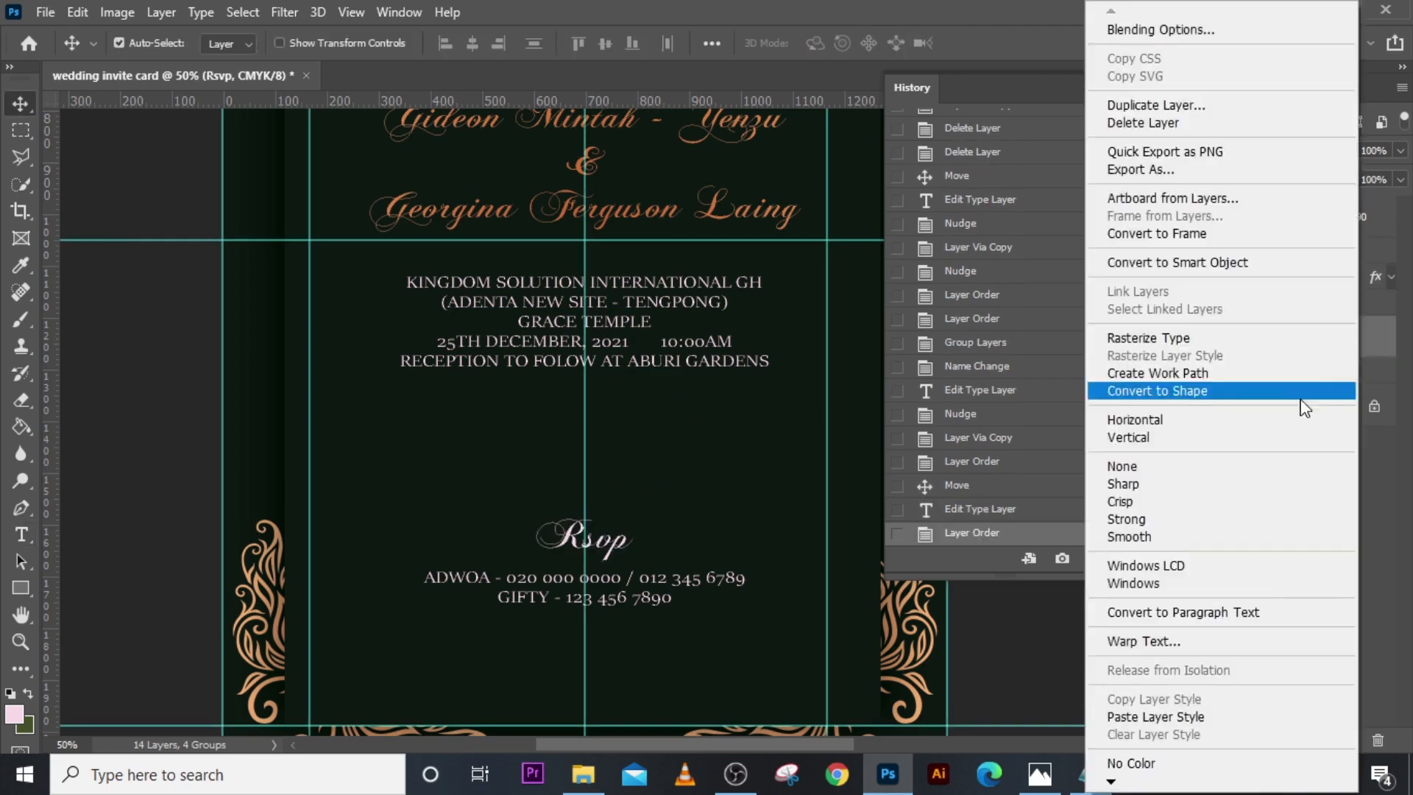
{"action": "left_click", "coordinate": [1163, 717]}
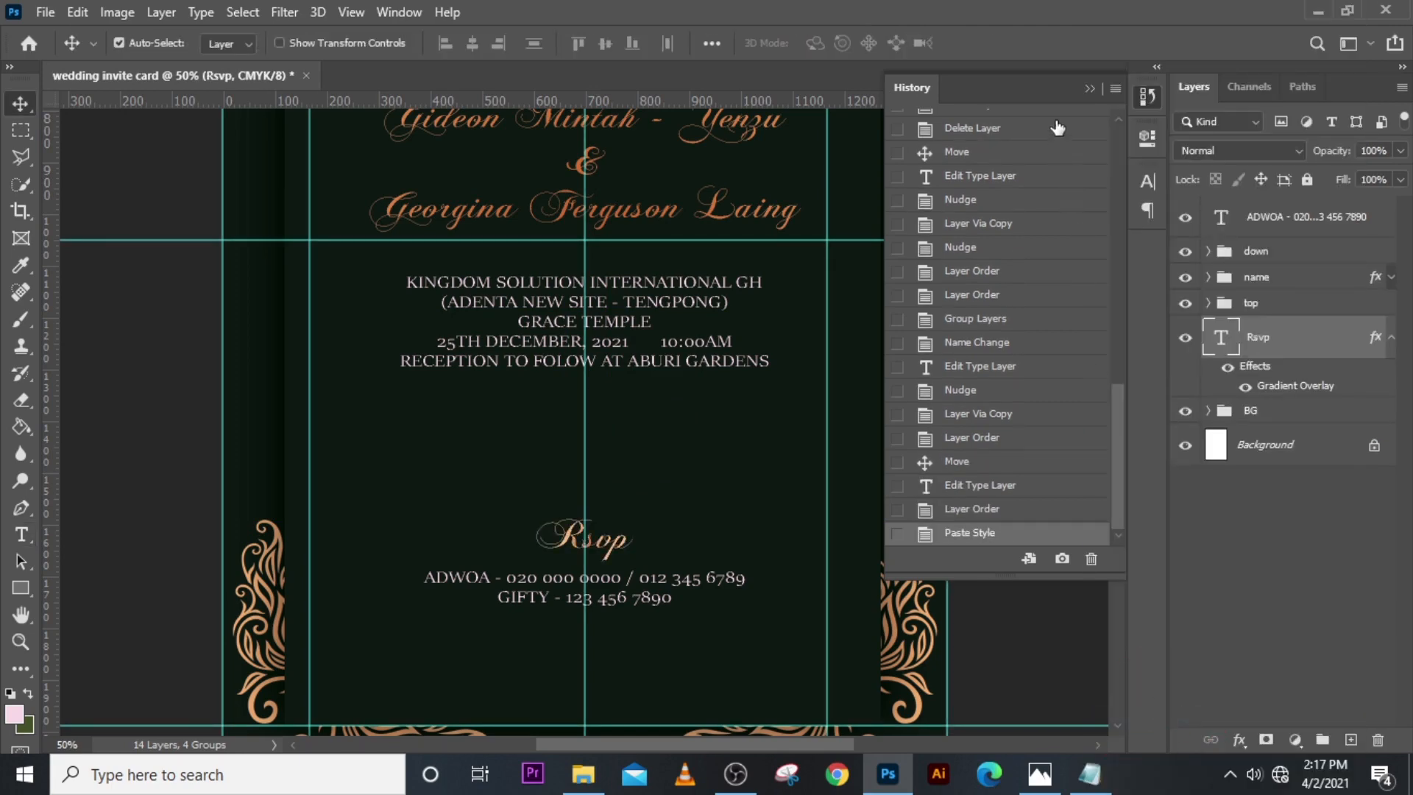
{"action": "left_click", "coordinate": [1088, 87]}
{"action": "key", "text": "ctrl+0"}
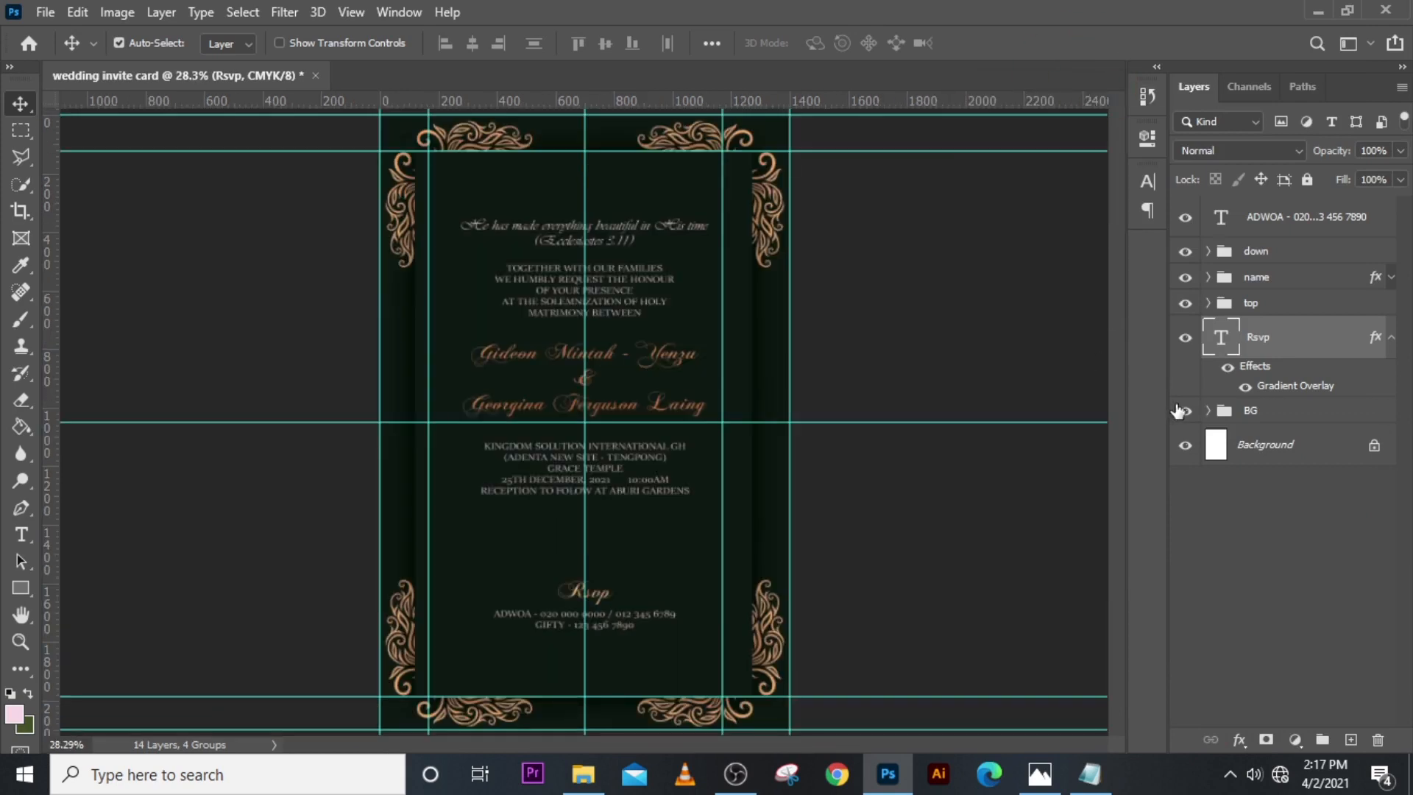
Step: Move the "Rsvp" layer above the "down" group and group it with the contact lines as "rsvp"
{"action": "left_click_drag", "start_coordinate": [1315, 343], "coordinate": [1291, 235]}
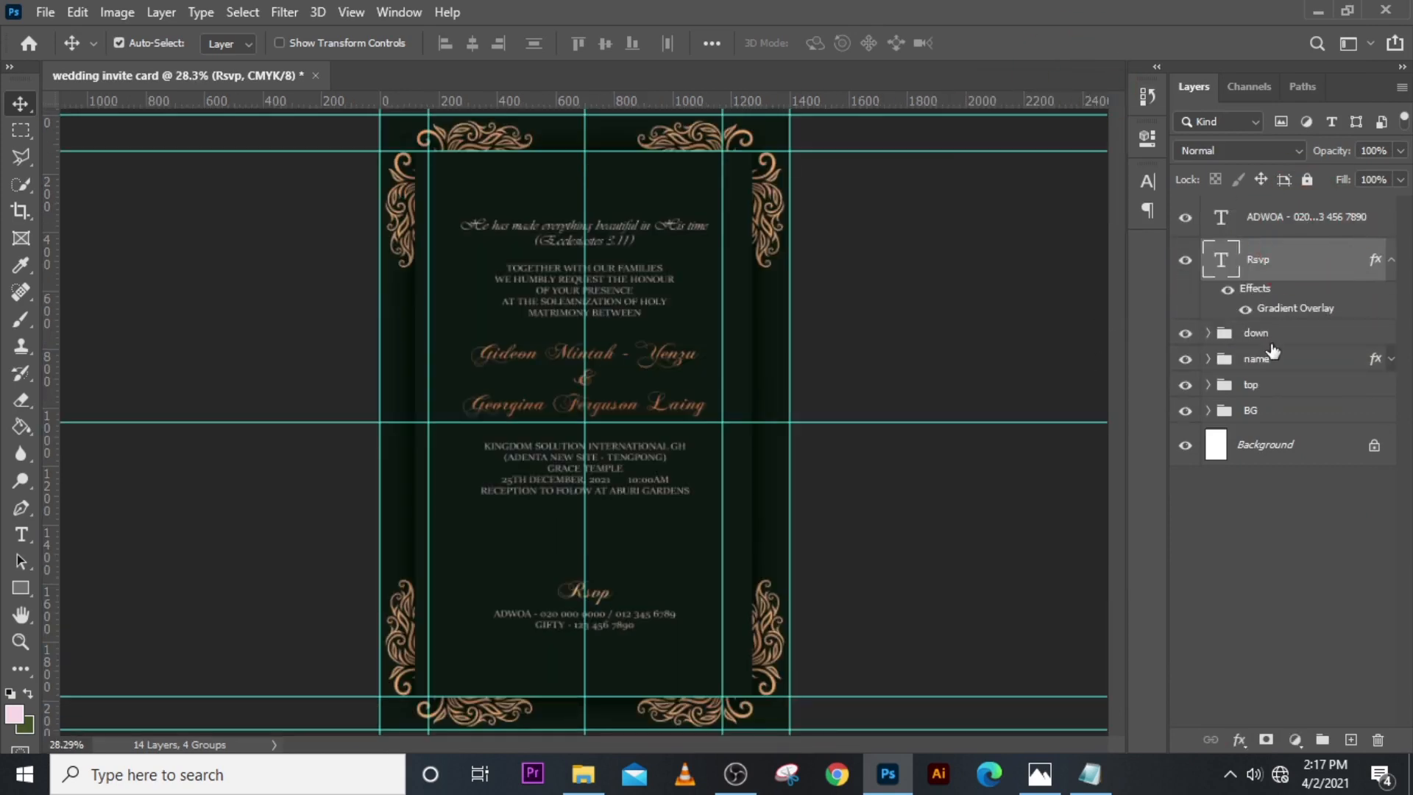
{"action": "left_click", "coordinate": [1385, 264]}
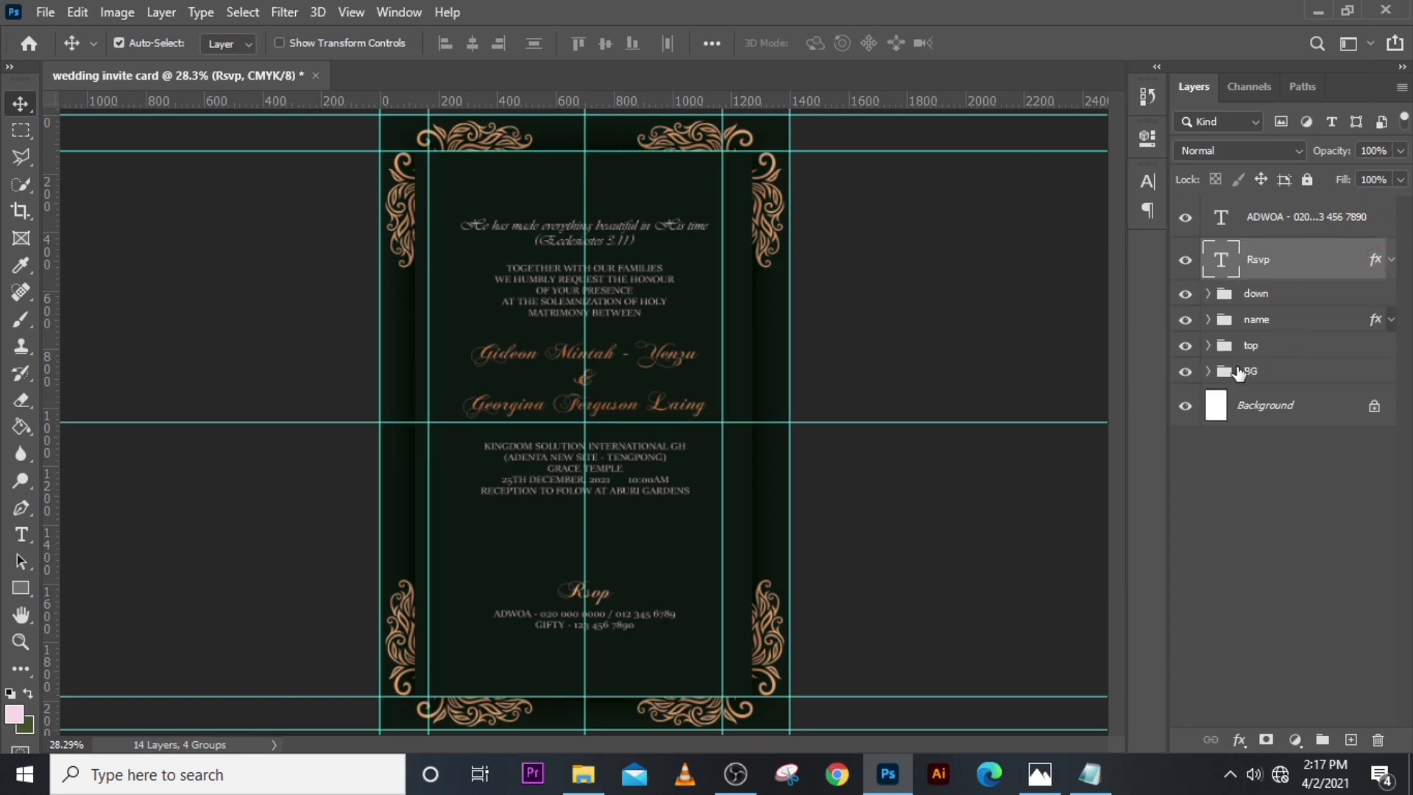
{"action": "left_click", "coordinate": [1276, 220], "text": "ctrl"}
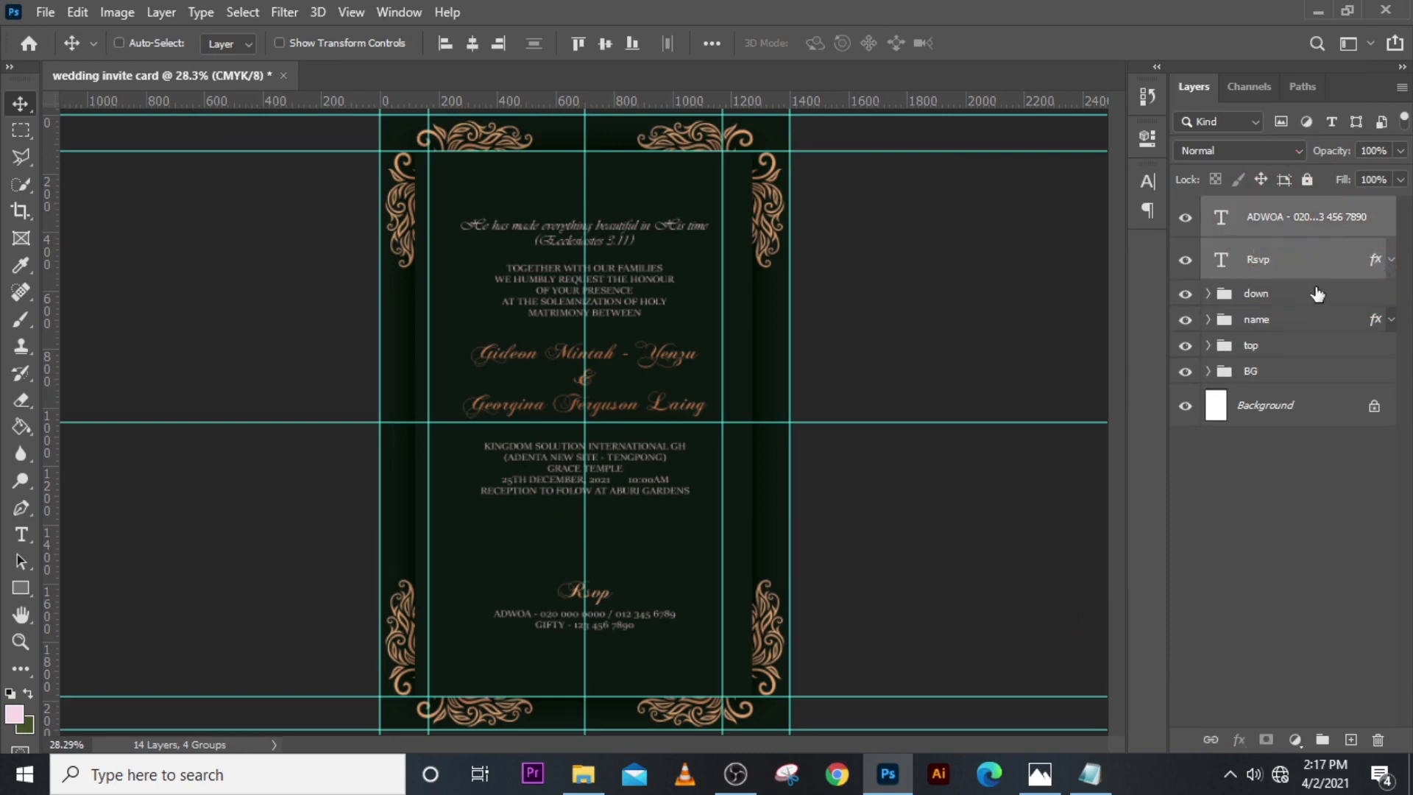
{"action": "key", "text": "ctrl+g"}
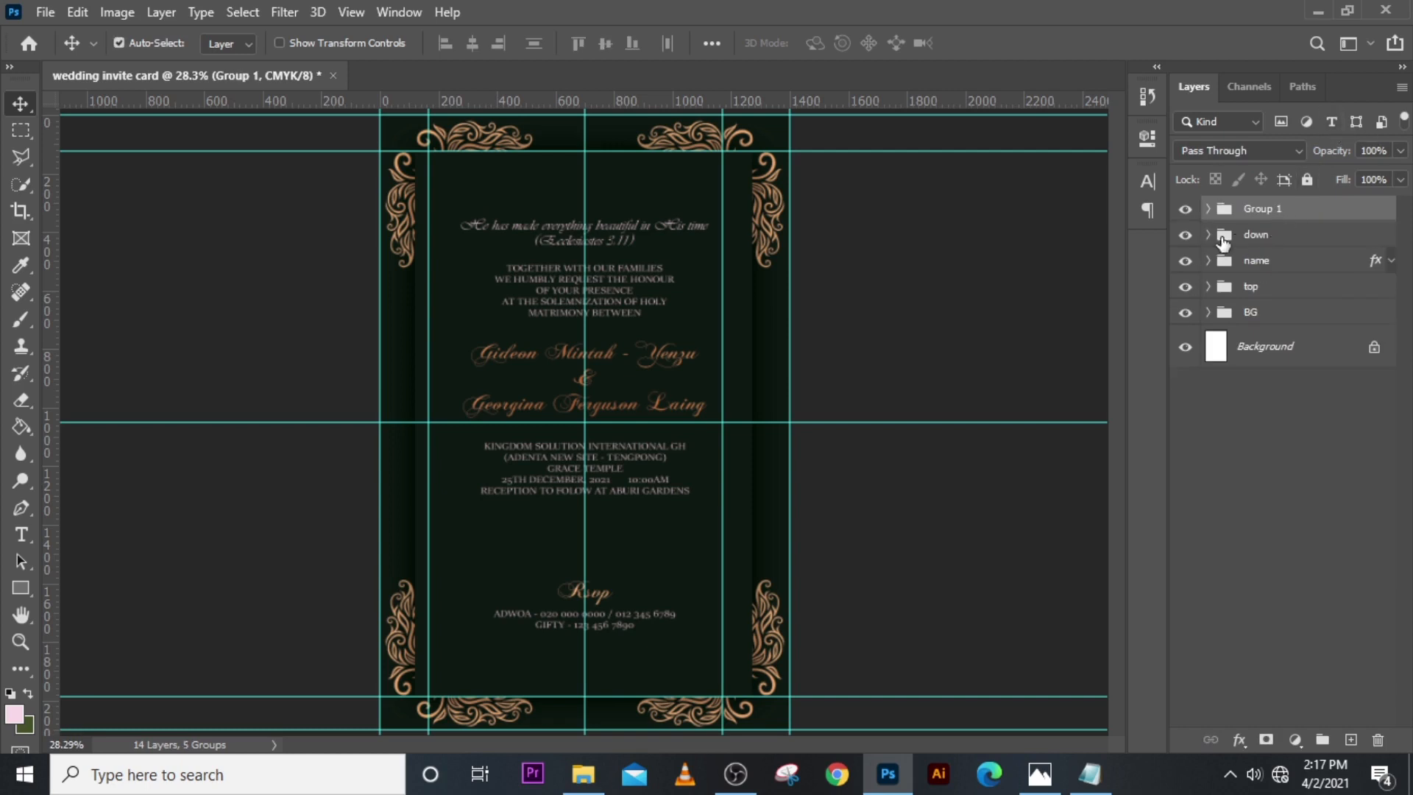
{"action": "double_click", "coordinate": [1260, 210]}
{"action": "type", "text": "rsvp"}
{"action": "key", "text": "Return"}
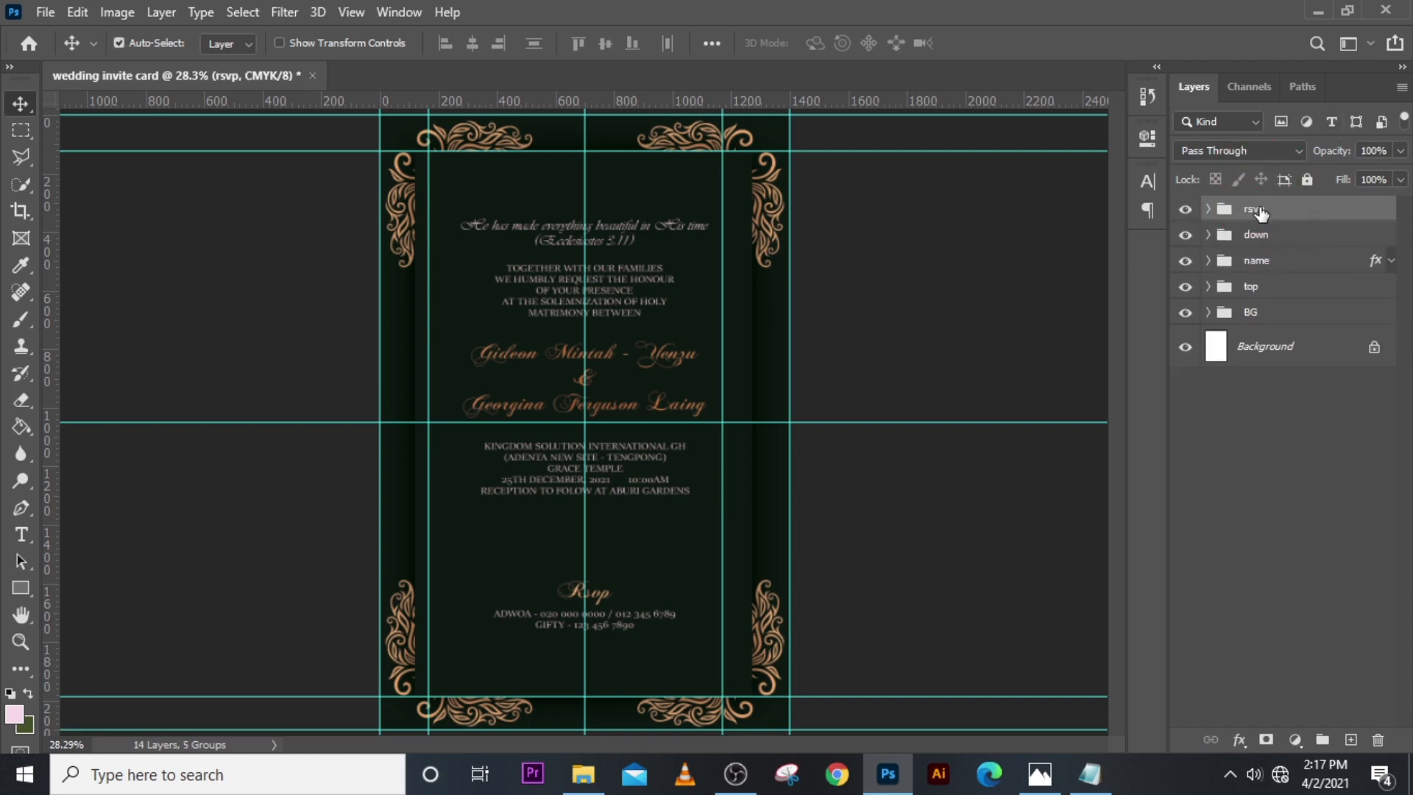
{"action": "left_click", "coordinate": [1185, 210]}
{"action": "left_click", "coordinate": [1185, 210]}
Step: Move the "down" group's venue and date text lower on the card, to just above the Rsvp heading
{"action": "left_click", "coordinate": [1265, 267]}
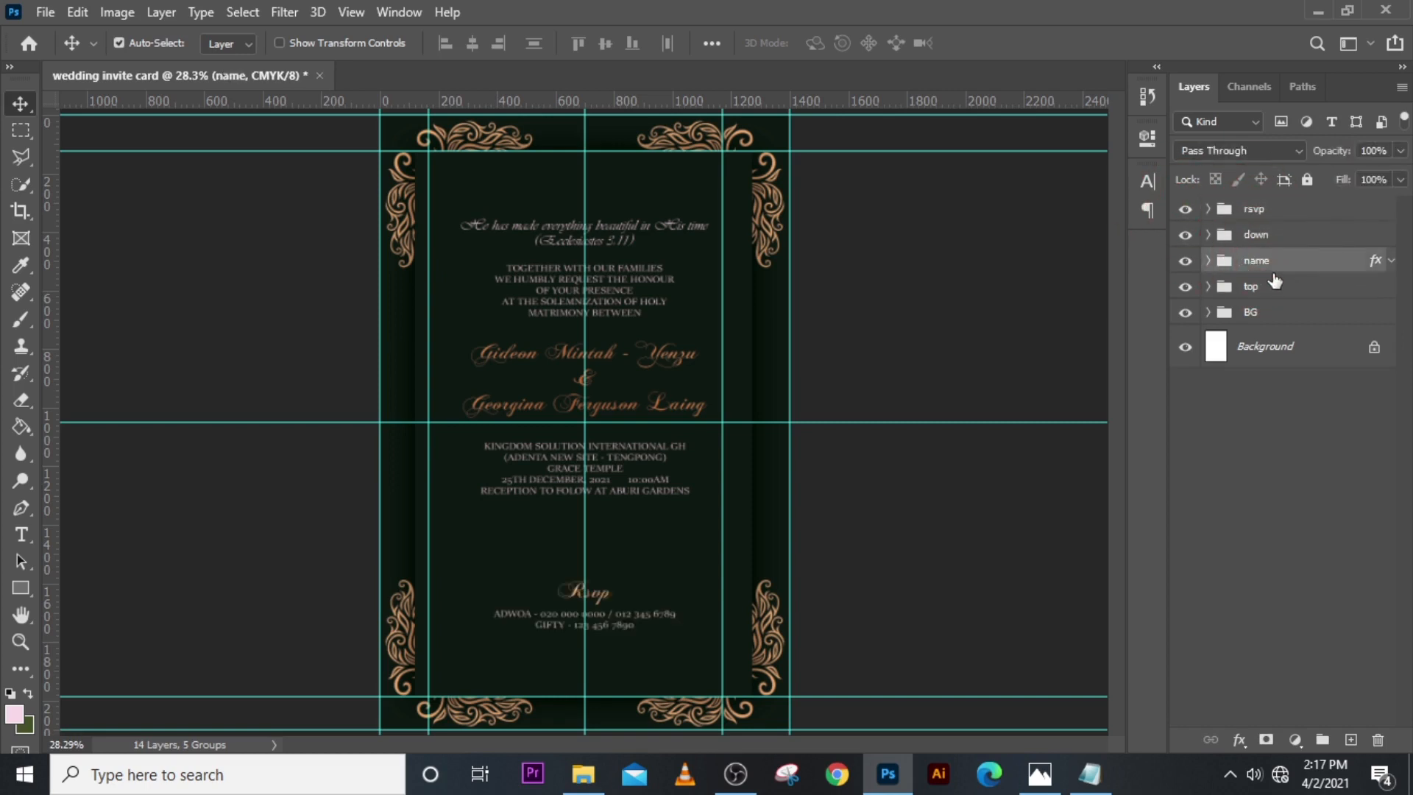
{"action": "left_click", "coordinate": [1253, 242]}
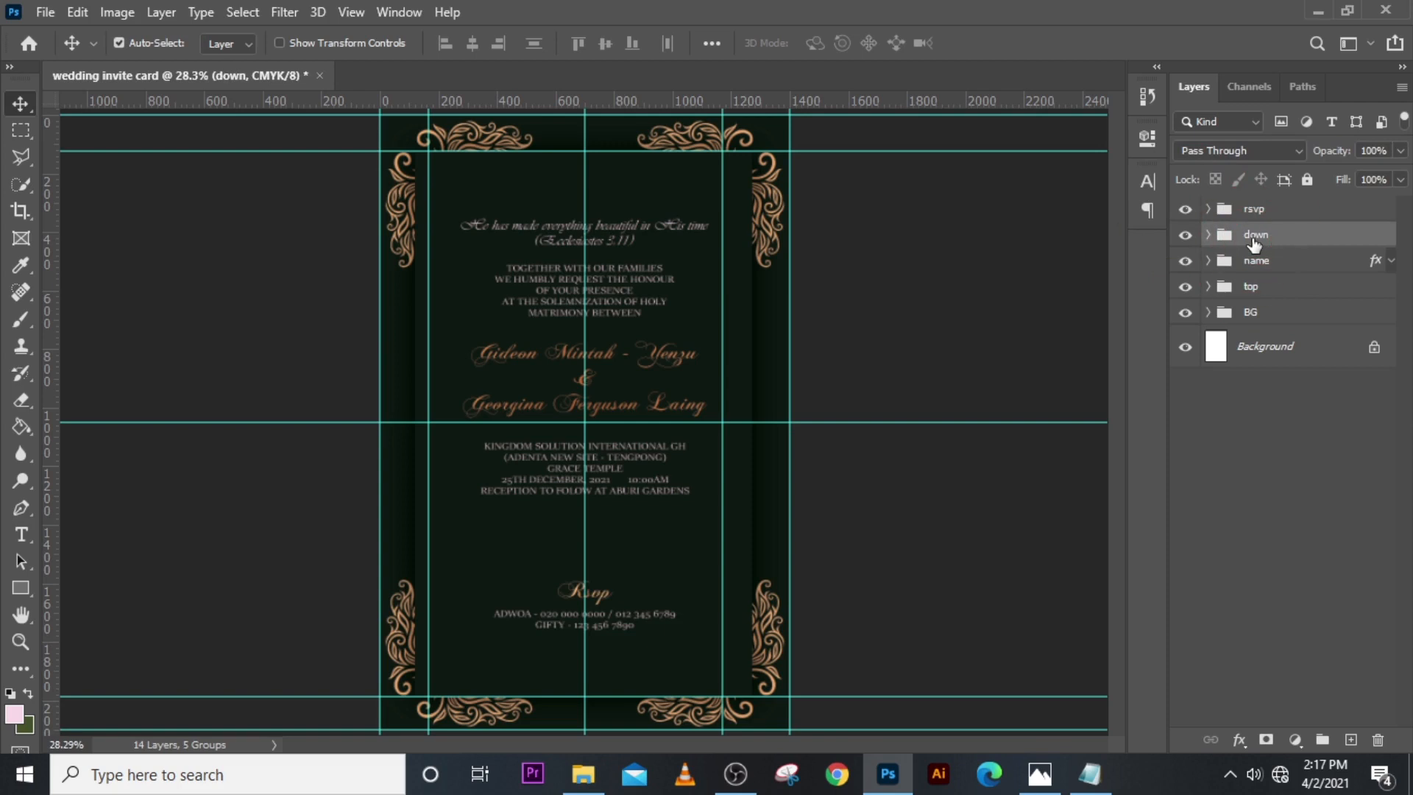
{"action": "key", "text": "shift+Down"}
{"action": "key", "text": "shift+Down"}
{"action": "key", "text": "shift+Down"}
{"action": "key", "text": "shift+Down"}
{"action": "key", "text": "shift+Down"}
{"action": "key", "text": "shift+Down"}
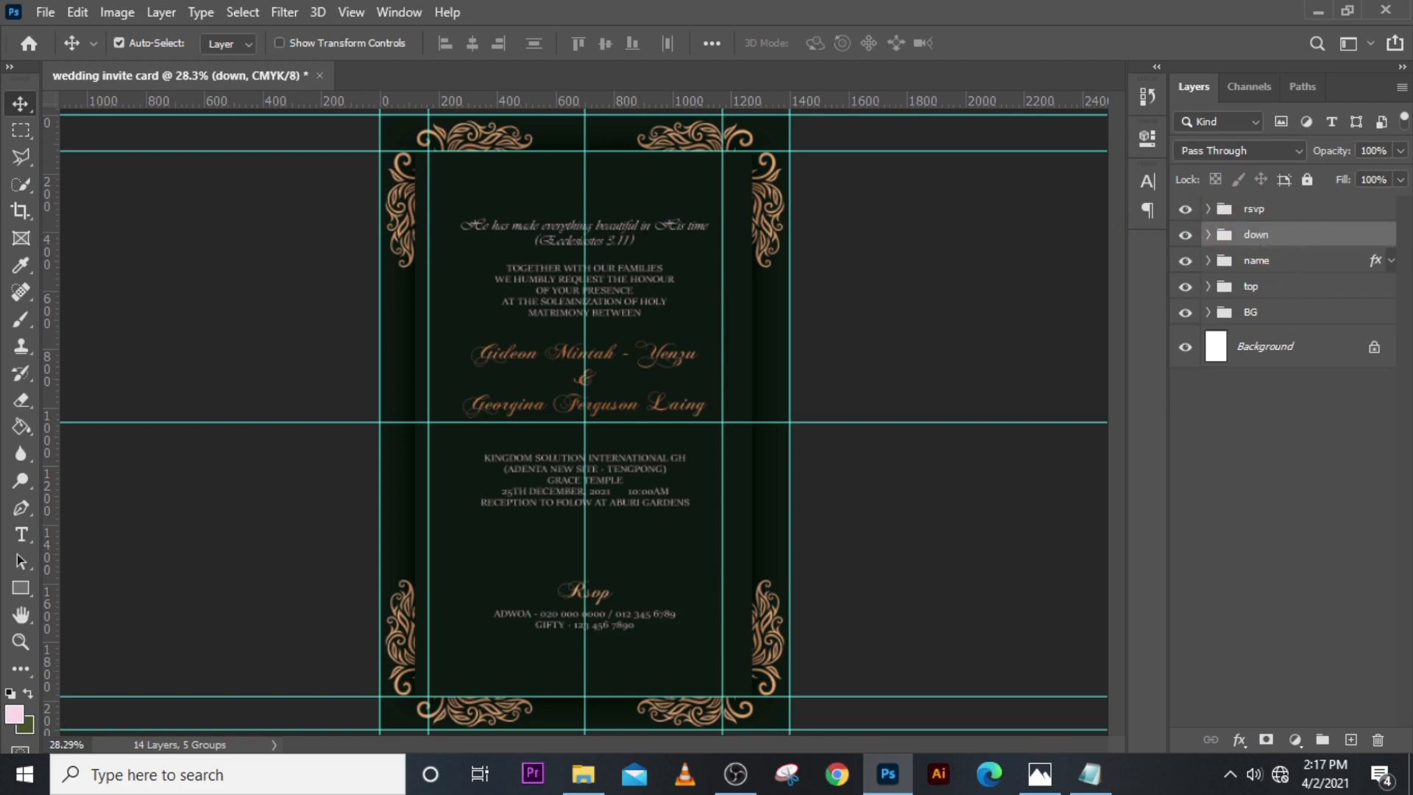
{"action": "key", "text": "shift+Down"}
{"action": "key", "text": "shift+Down"}
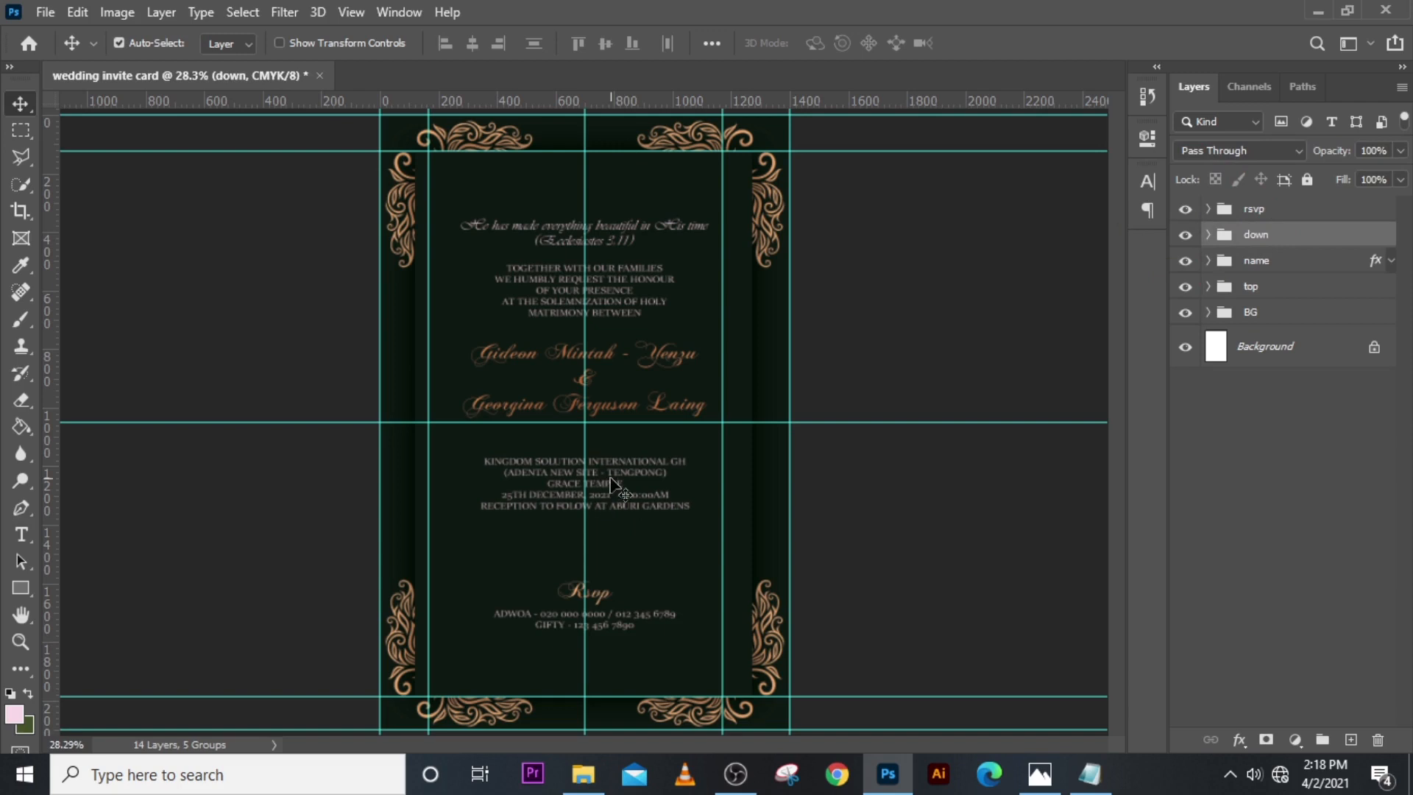
{"action": "left_click_drag", "start_coordinate": [611, 482], "coordinate": [624, 528]}
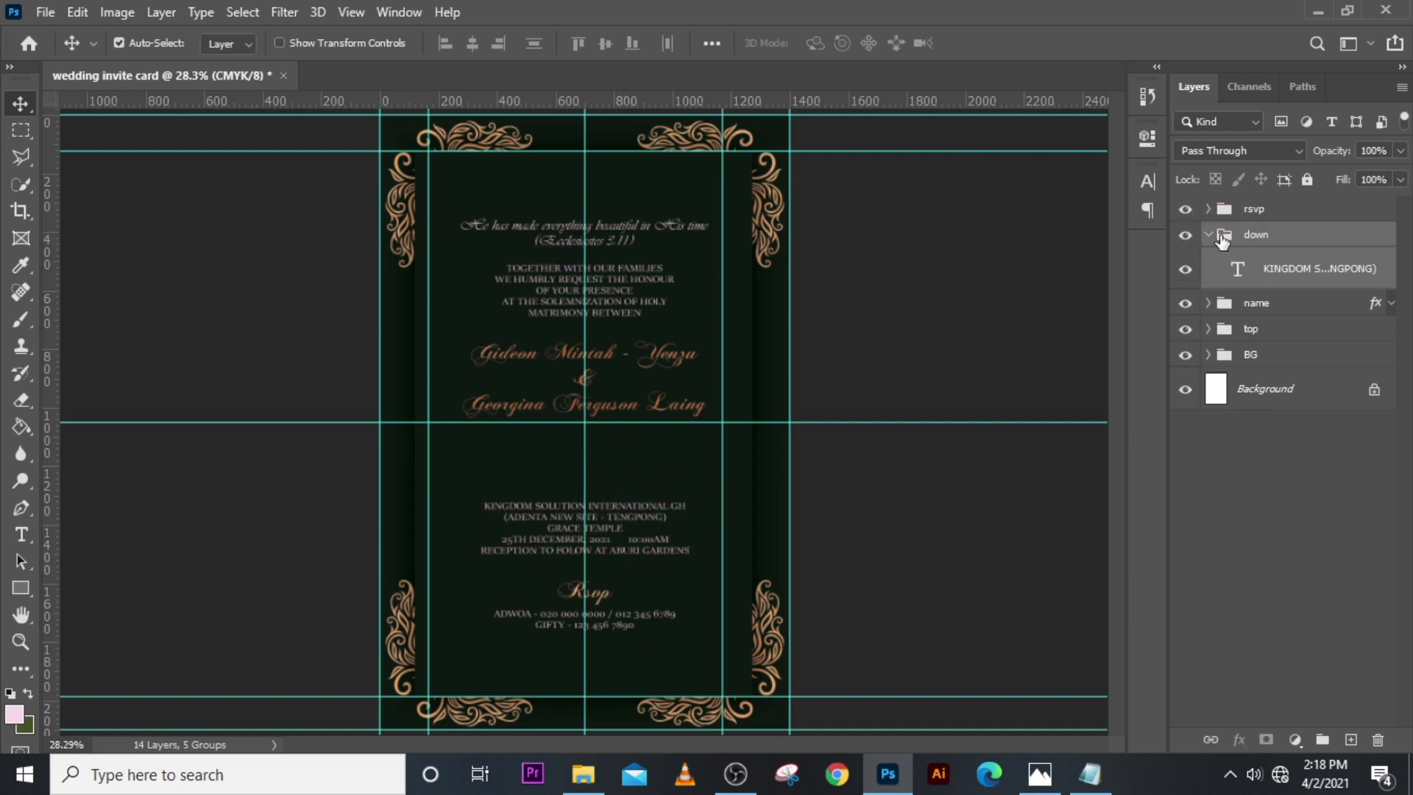
{"action": "left_click", "coordinate": [1208, 235]}
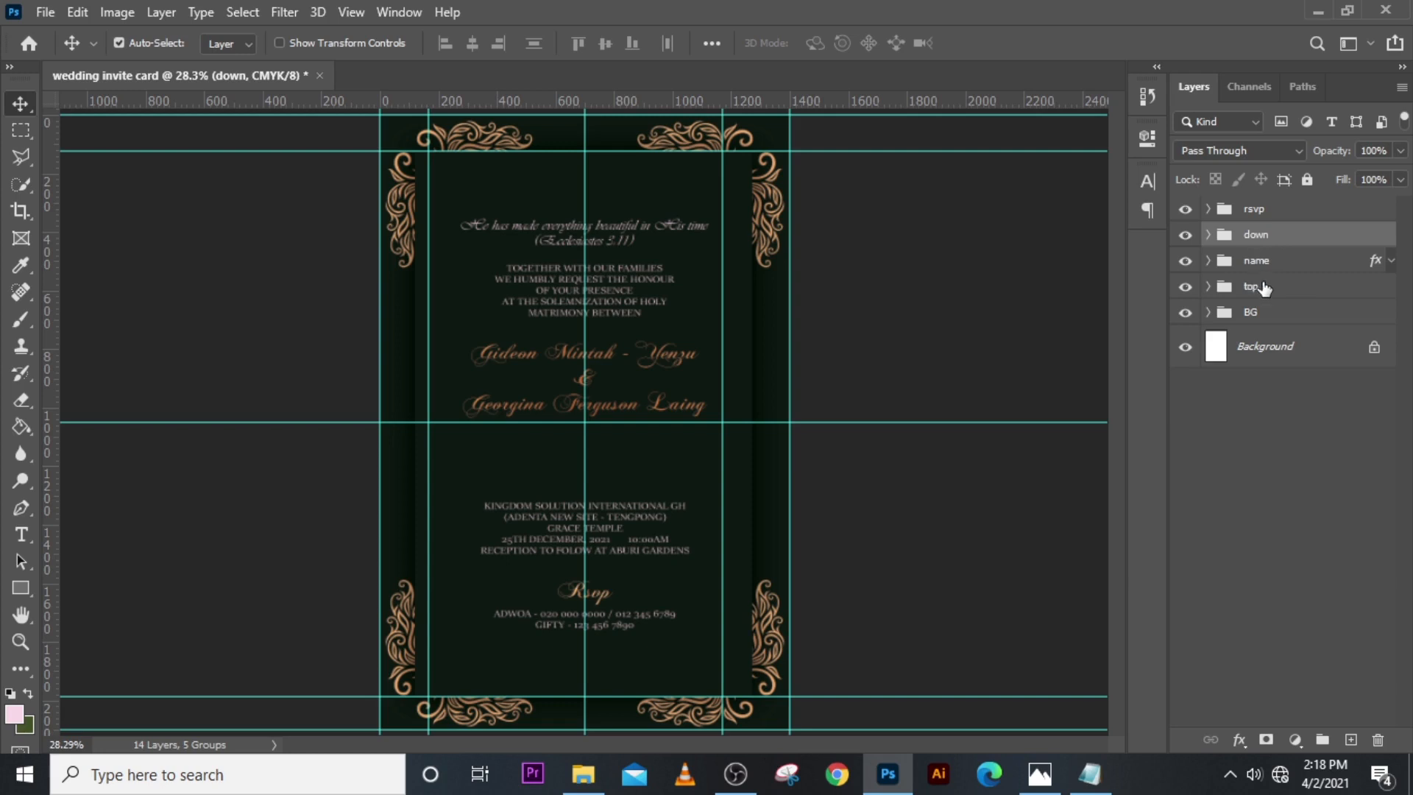
Step: Move the couple's names text lower on the card, with the horizontal centre guide between the two names, and collapse the "name" group
{"action": "left_click", "coordinate": [1256, 261]}
{"action": "left_click", "coordinate": [618, 378]}
{"action": "left_click_drag", "start_coordinate": [618, 379], "coordinate": [617, 430]}
{"action": "left_click", "coordinate": [119, 43]}
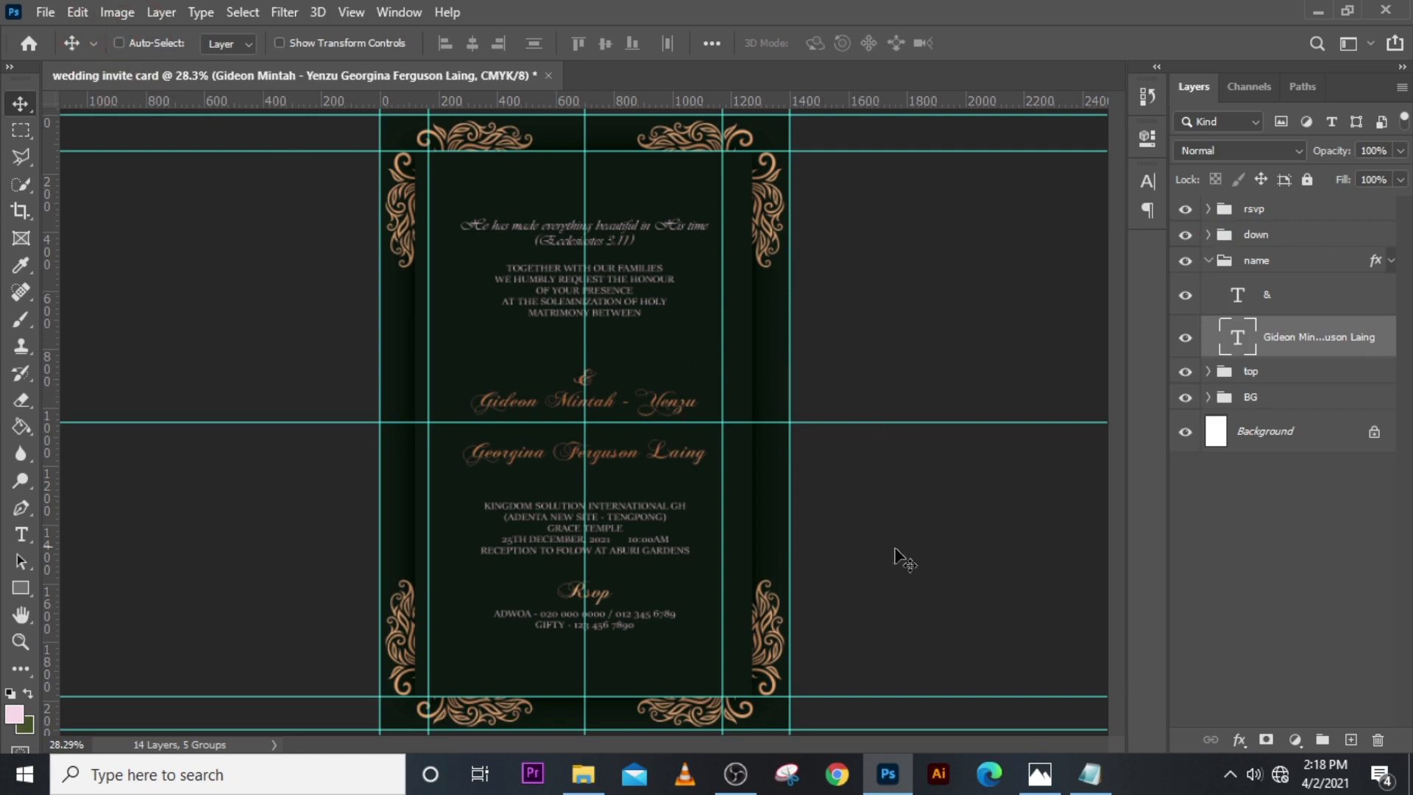
{"action": "left_click", "coordinate": [1208, 261]}
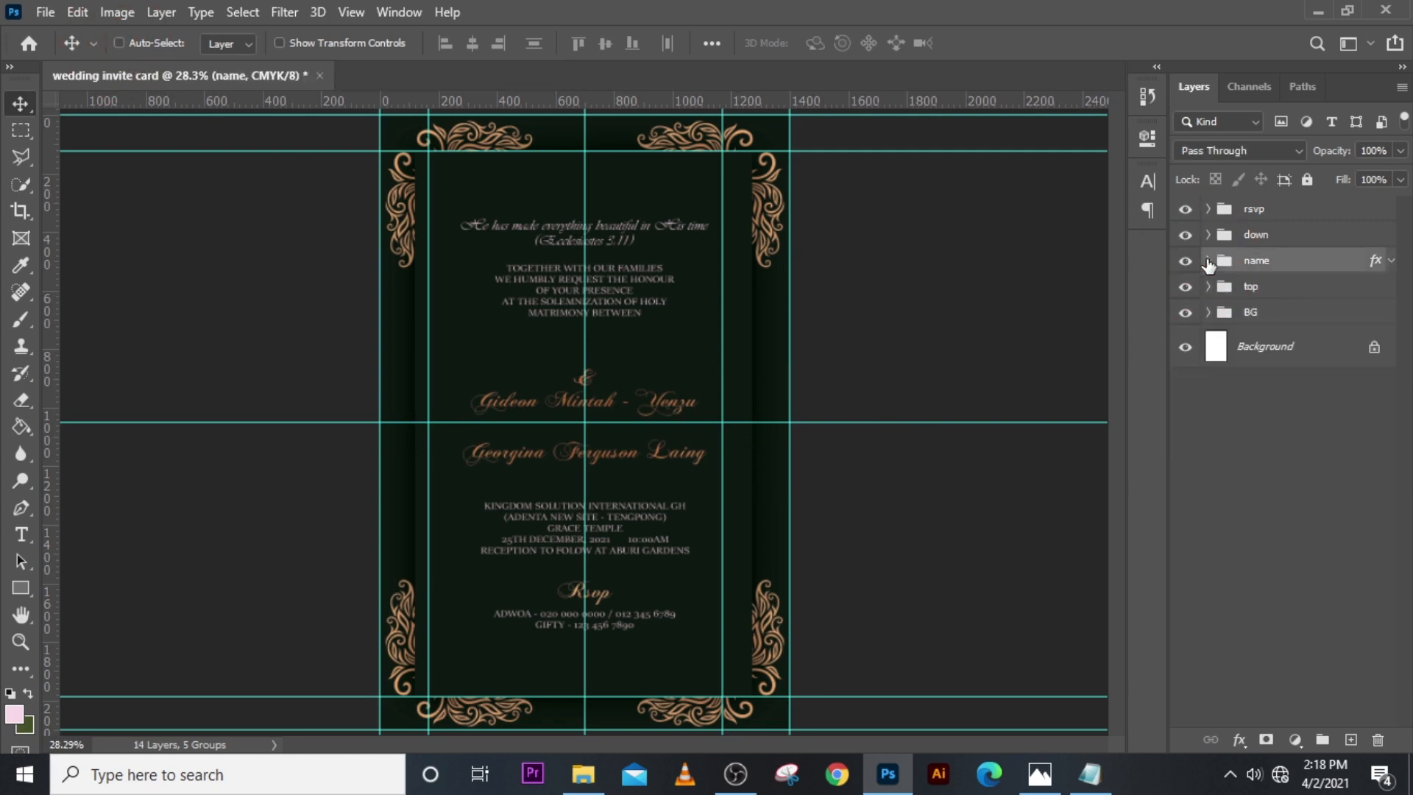
Step: Move the "top" group's Bible verse and invitation text lower on the card, closer to the couple's names
{"action": "left_click", "coordinate": [1262, 235]}
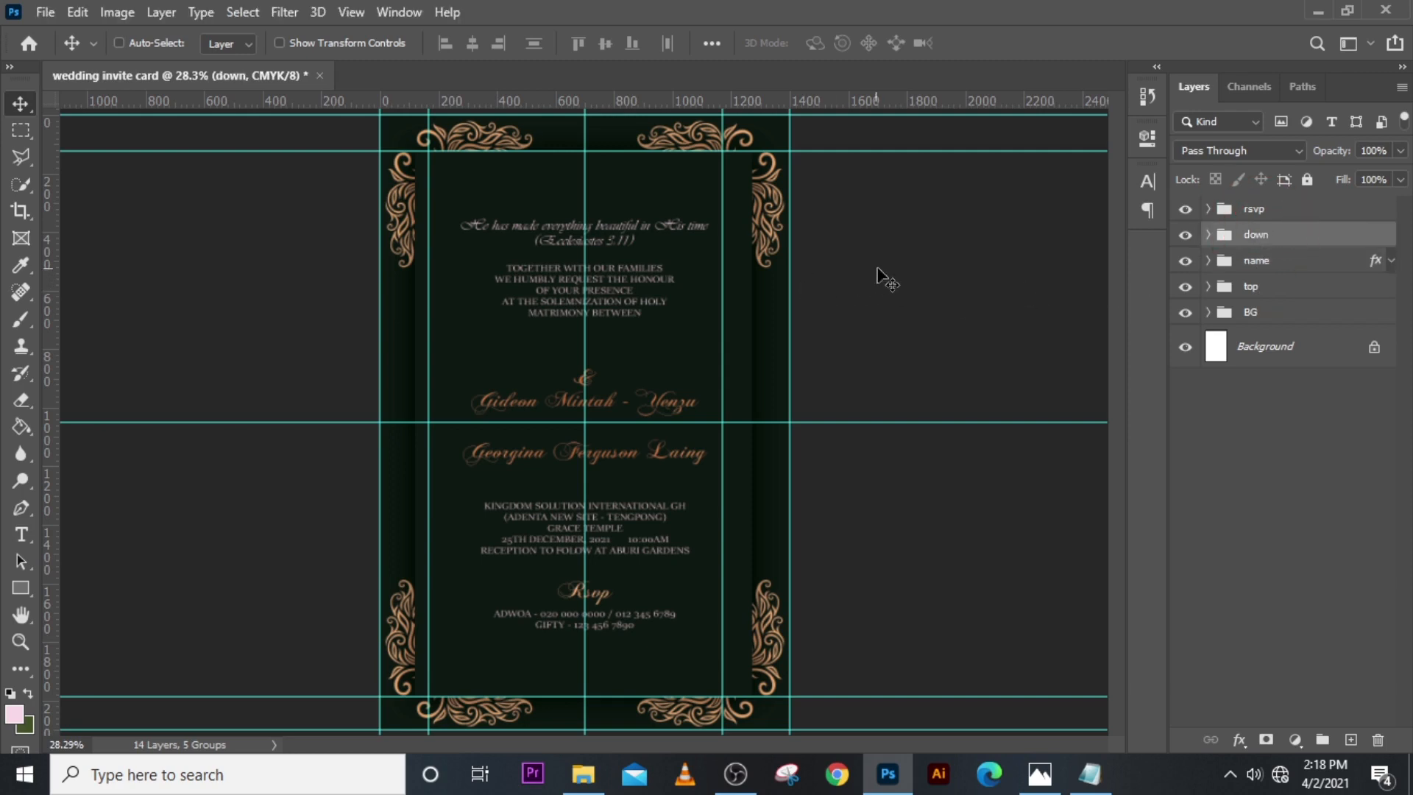
{"action": "left_click", "coordinate": [1258, 287]}
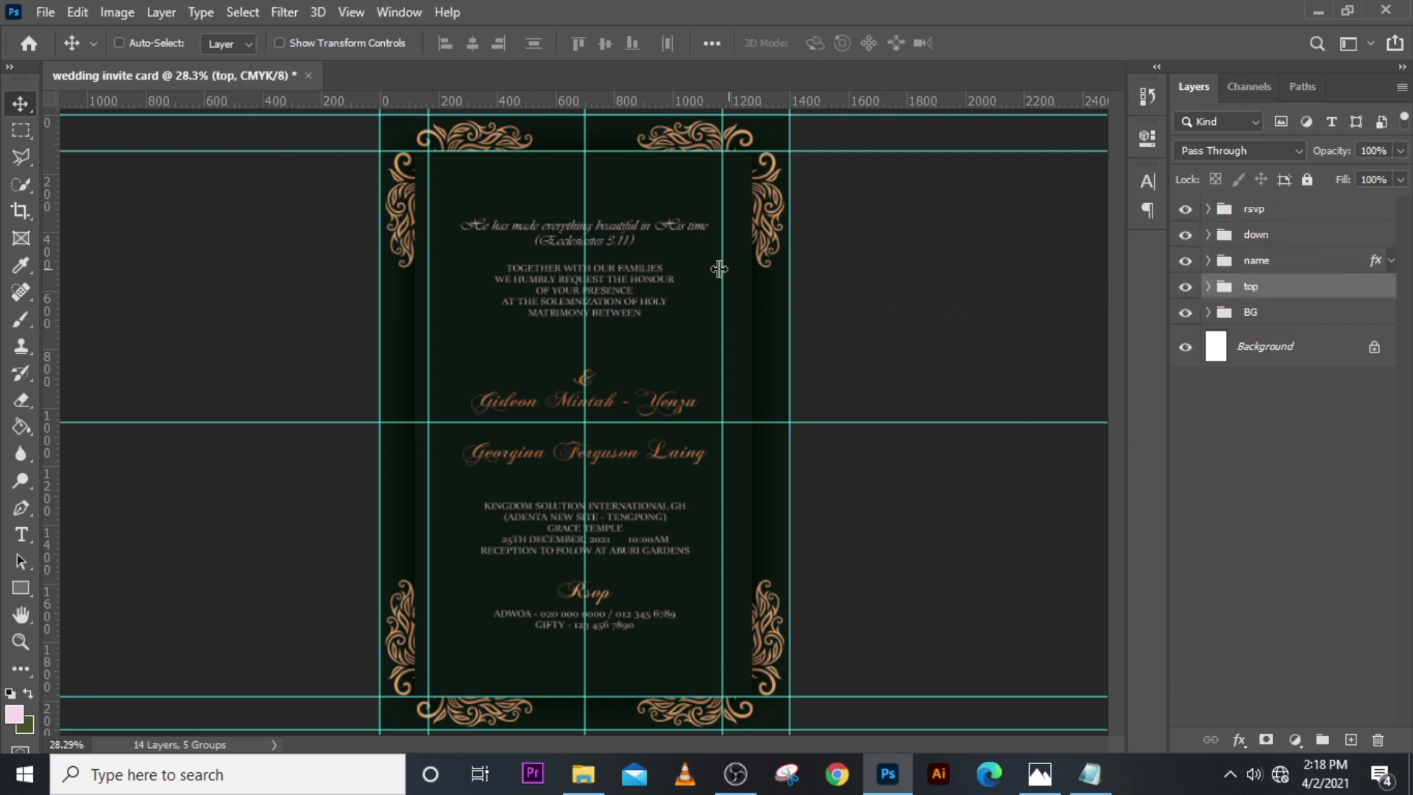
{"action": "left_click_drag", "start_coordinate": [618, 278], "coordinate": [619, 301]}
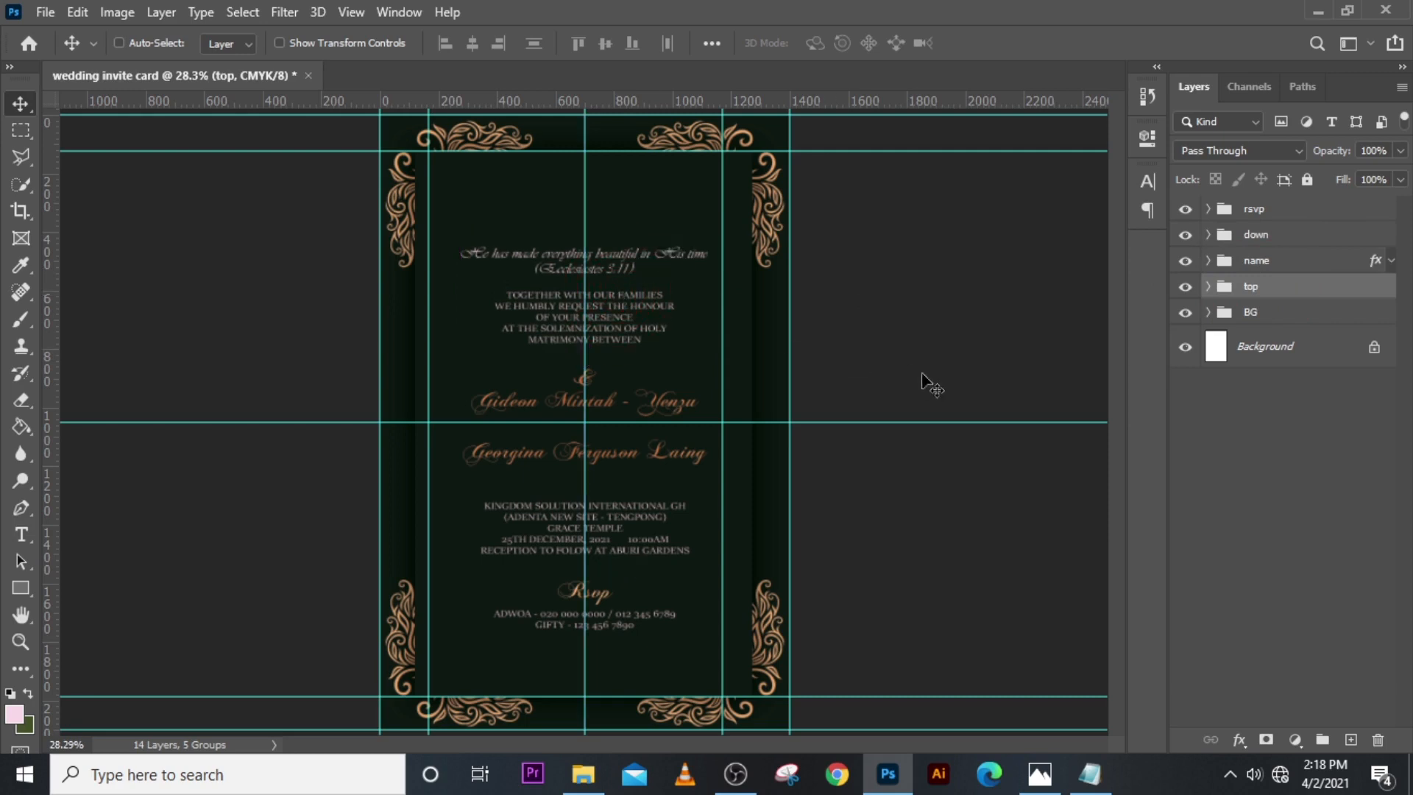
Step: Move the "rsvp", "down", "name" and "top" groups up together to Y 1054.56 px, centring them on the horizontal guide
{"action": "key", "text": "ctrl+plus"}
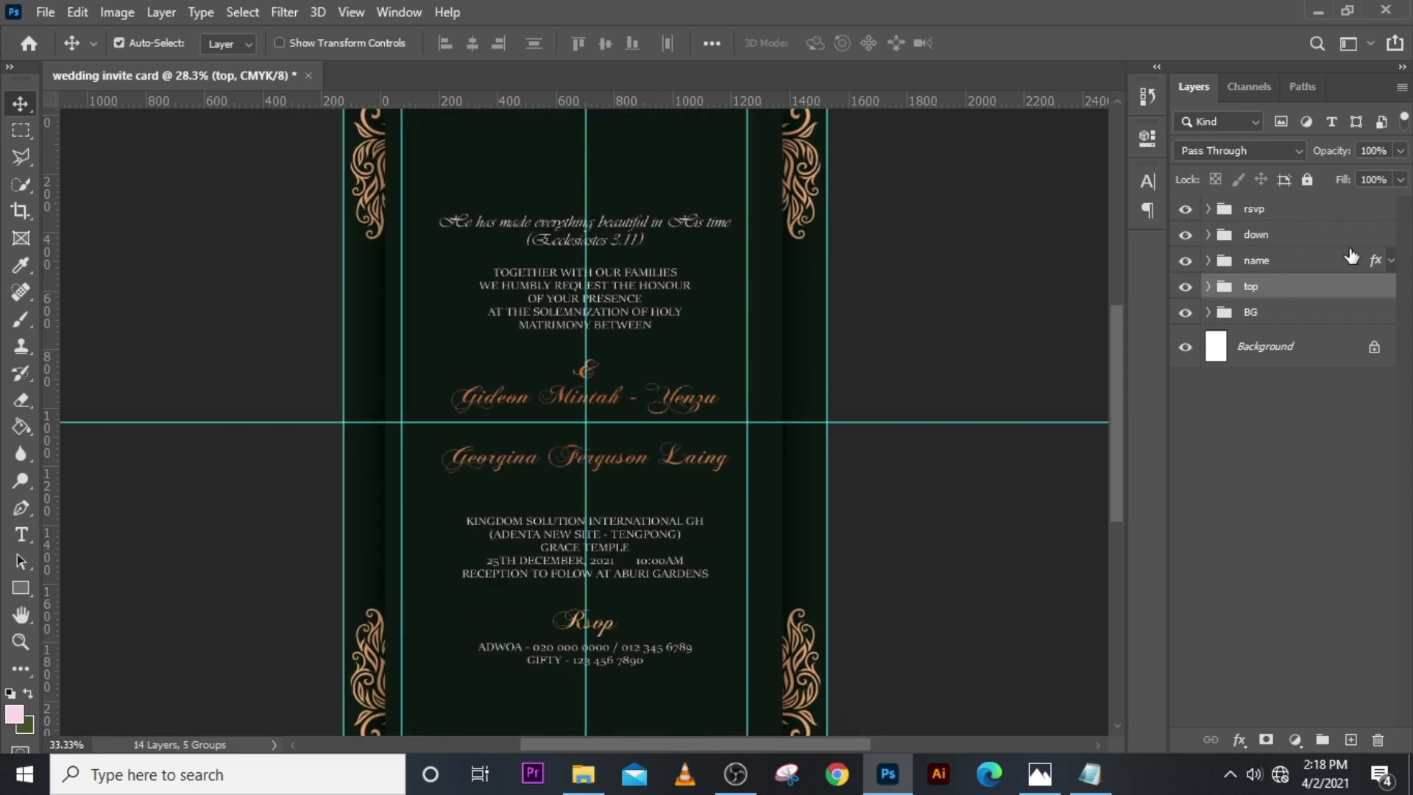
{"action": "scroll", "coordinate": [920, 294], "scroll_direction": "down", "scroll_amount": 1}
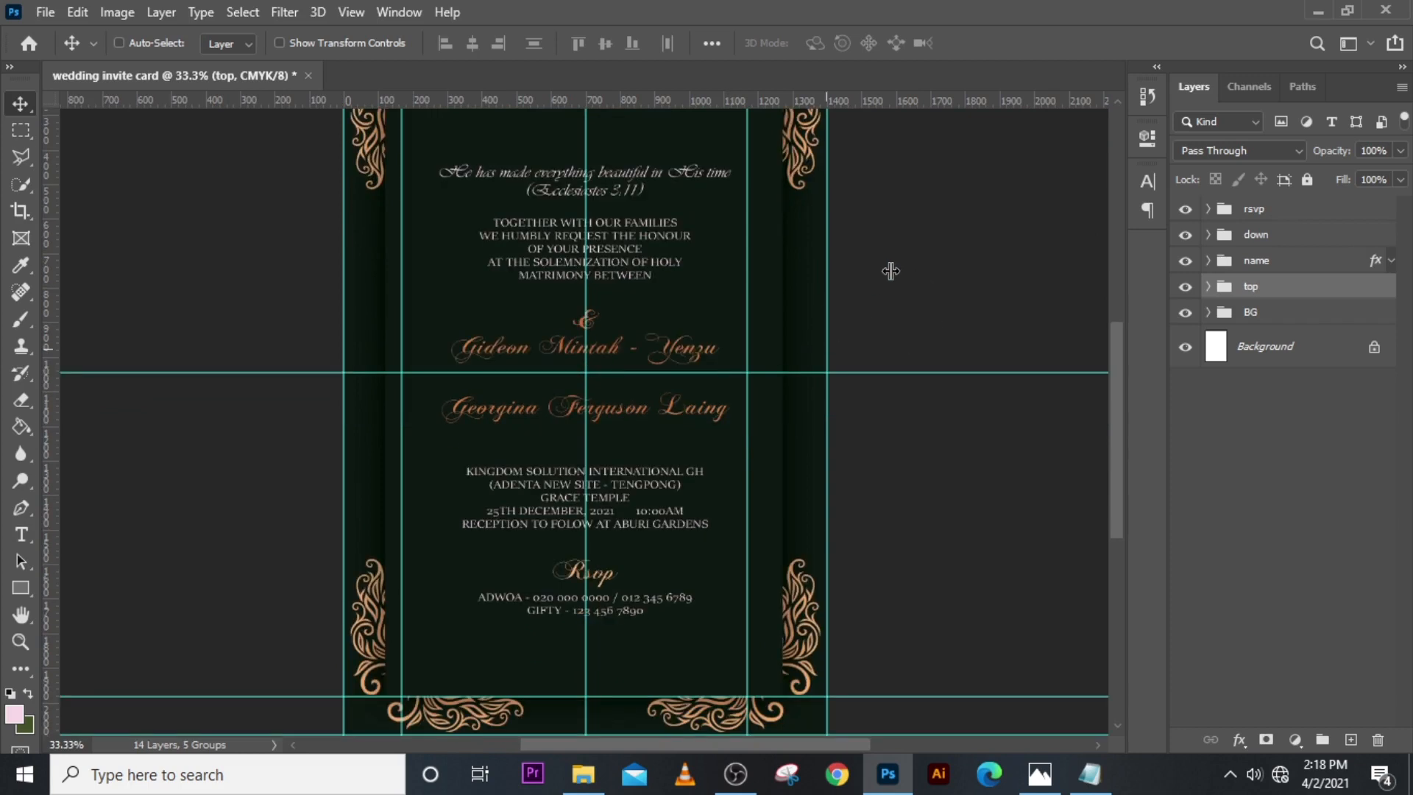
{"action": "left_click", "coordinate": [1273, 211]}
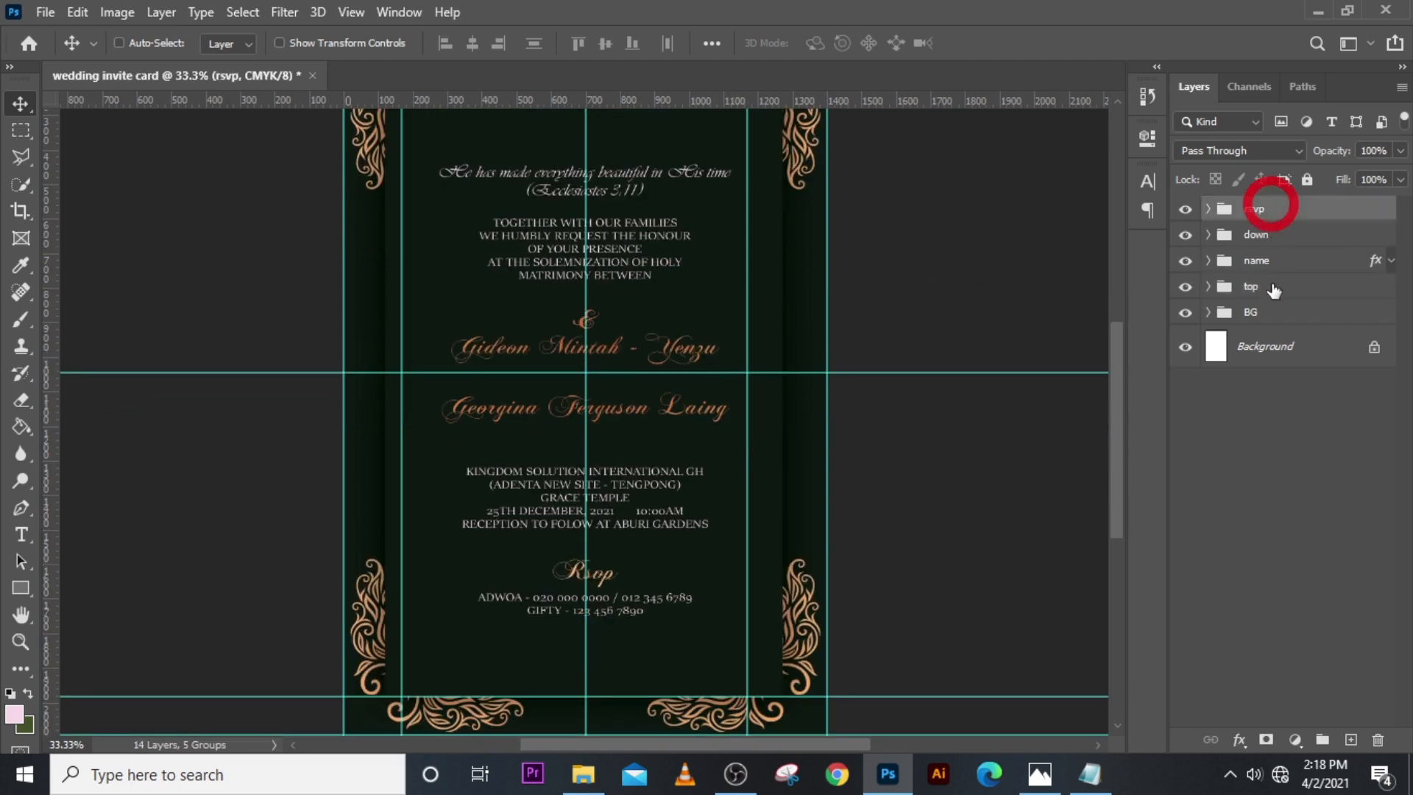
{"action": "left_click", "coordinate": [1275, 290], "text": "shift"}
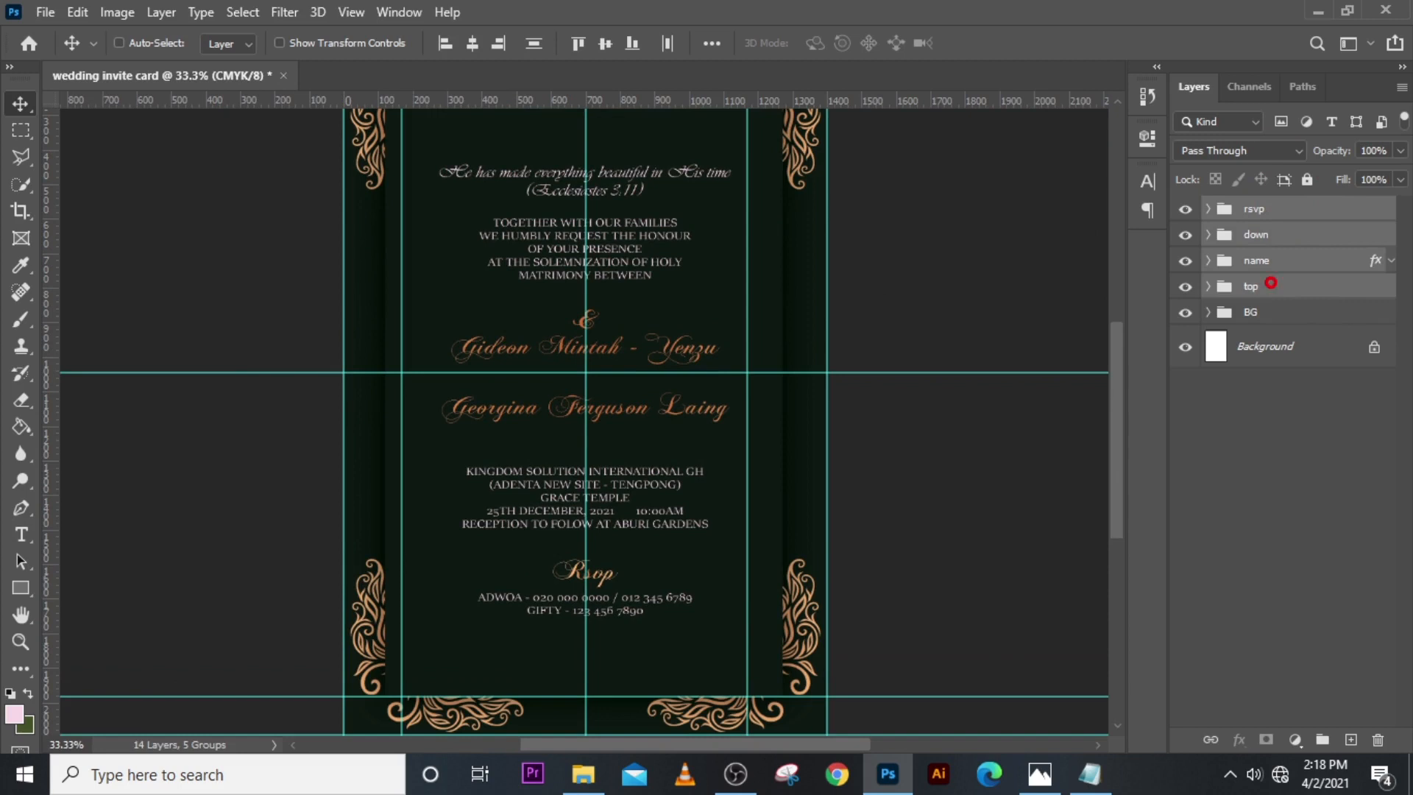
{"action": "key", "text": "ctrl+t"}
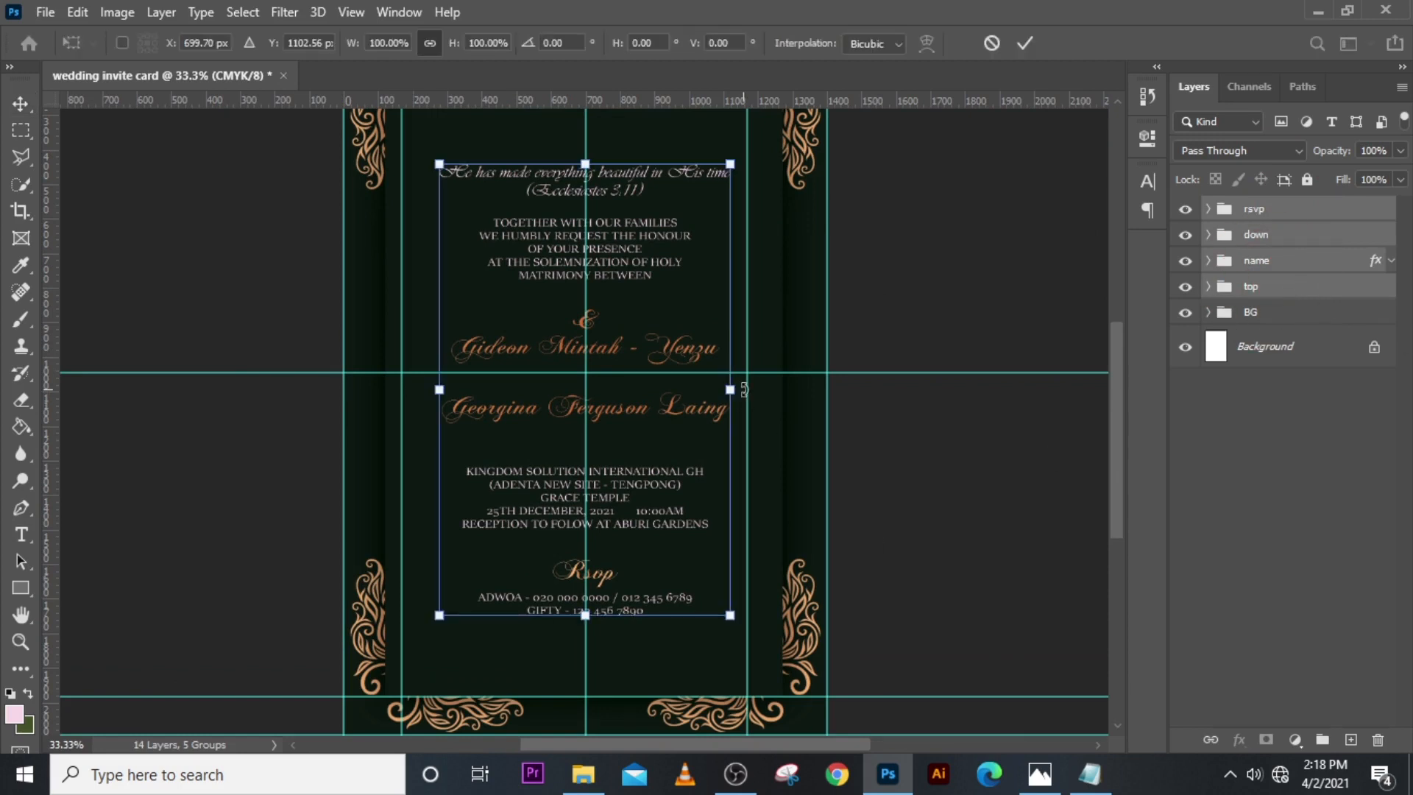
{"action": "key", "text": "Up"}
{"action": "key", "text": "Up"}
{"action": "key", "text": "Up"}
{"action": "key", "text": "Up"}
{"action": "key", "text": "Up"}
{"action": "key", "text": "Up"}
{"action": "key", "text": "Up"}
{"action": "key", "text": "Up"}
{"action": "key", "text": "Up"}
{"action": "key", "text": "Up"}
{"action": "key", "text": "Up"}
{"action": "key", "text": "Up"}
{"action": "key", "text": "Up"}
{"action": "key", "text": "Up"}
{"action": "key", "text": "Up"}
{"action": "key", "text": "Up"}
{"action": "key", "text": "Up"}
{"action": "key", "text": "Up"}
{"action": "key", "text": "Up"}
{"action": "key", "text": "Up"}
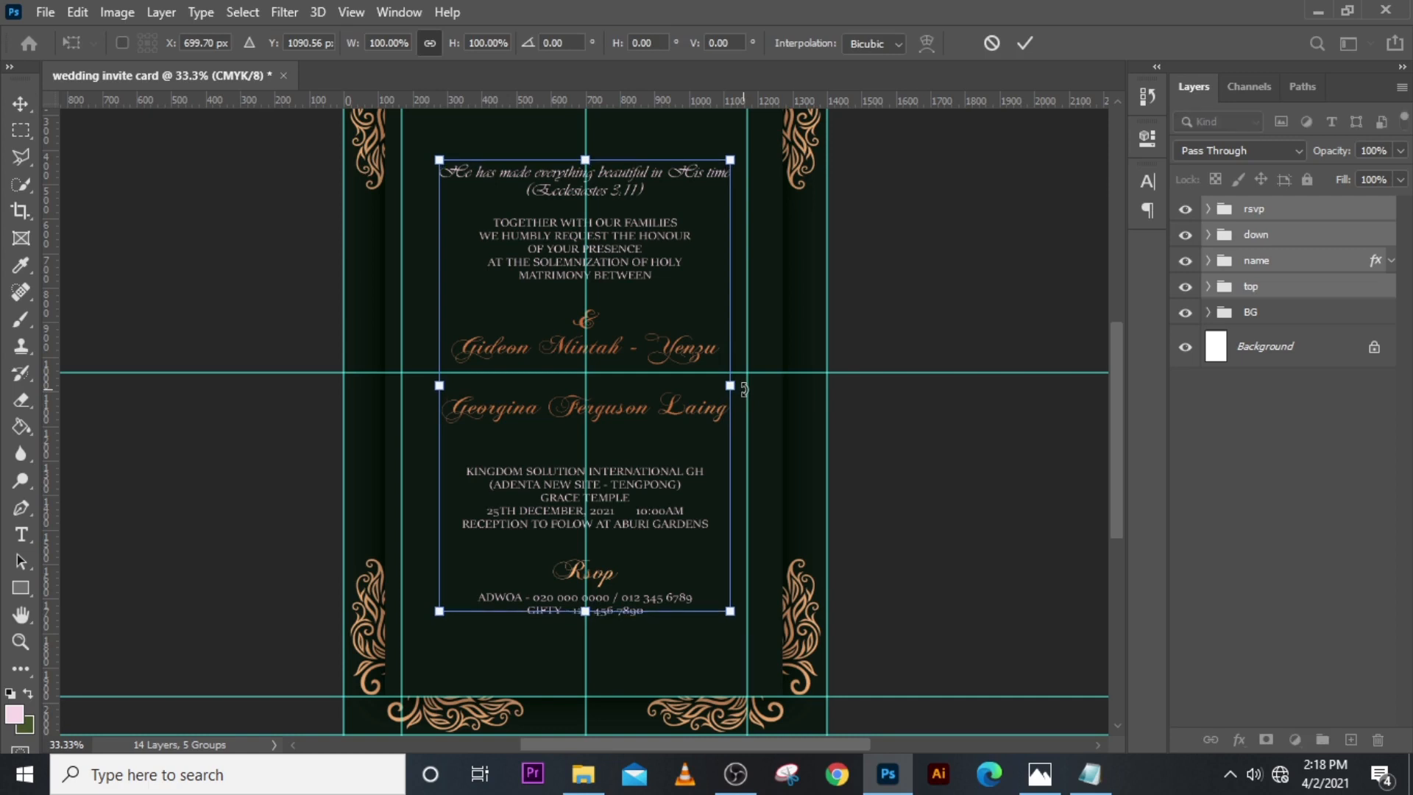
{"action": "key", "text": "Up"}
{"action": "key", "text": "Up"}
{"action": "key", "text": "Up"}
{"action": "key", "text": "Up"}
{"action": "key", "text": "Up"}
{"action": "key", "text": "Up"}
{"action": "key", "text": "Up"}
{"action": "key", "text": "Up"}
{"action": "key", "text": "Up"}
{"action": "key", "text": "Up"}
{"action": "key", "text": "Up"}
{"action": "key", "text": "Up"}
{"action": "key", "text": "Up"}
{"action": "key", "text": "Up"}
{"action": "key", "text": "Up"}
{"action": "key", "text": "Up"}
{"action": "key", "text": "Up"}
{"action": "key", "text": "Up"}
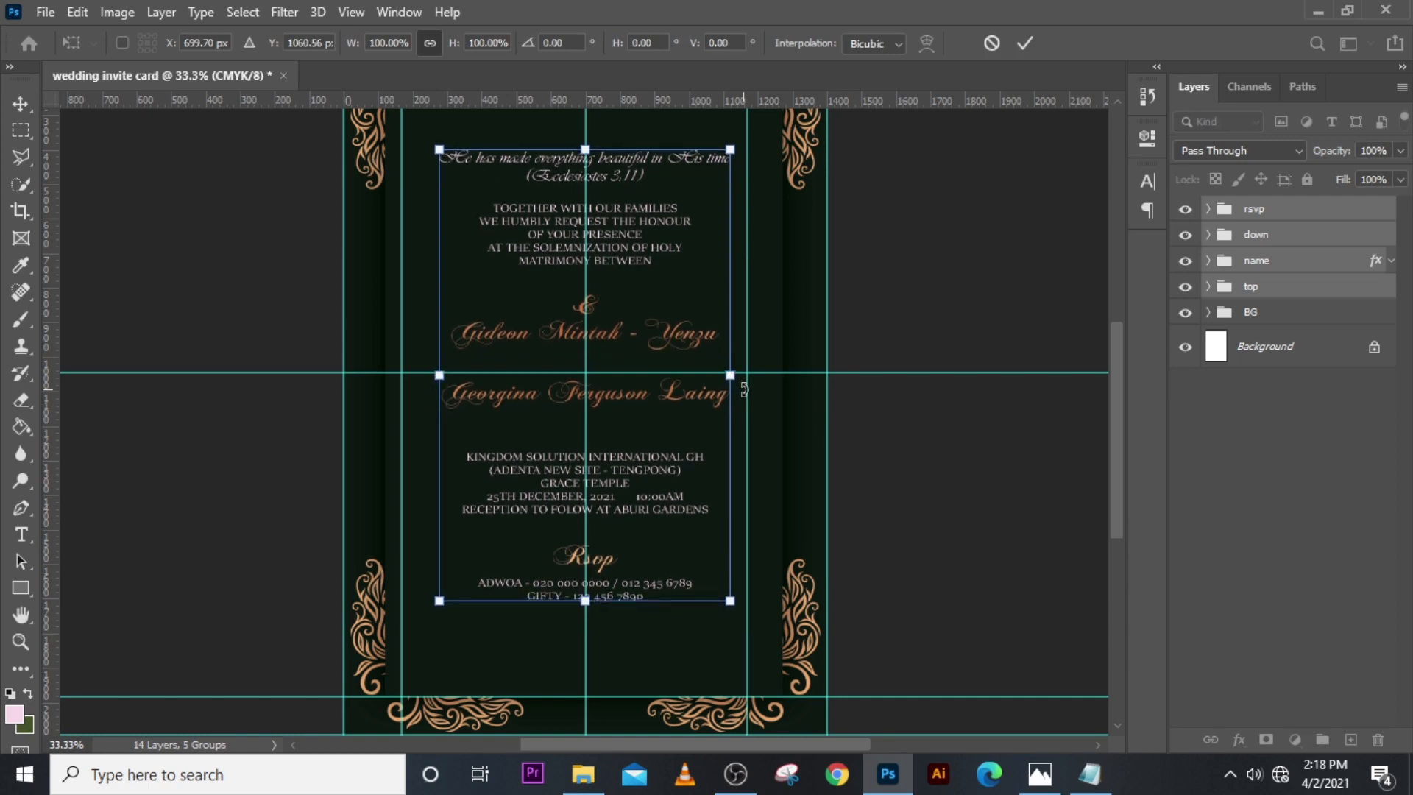
{"action": "key", "text": "Up"}
{"action": "key", "text": "Up"}
{"action": "key", "text": "Up"}
{"action": "key", "text": "Up"}
{"action": "key", "text": "Up"}
{"action": "key", "text": "Up"}
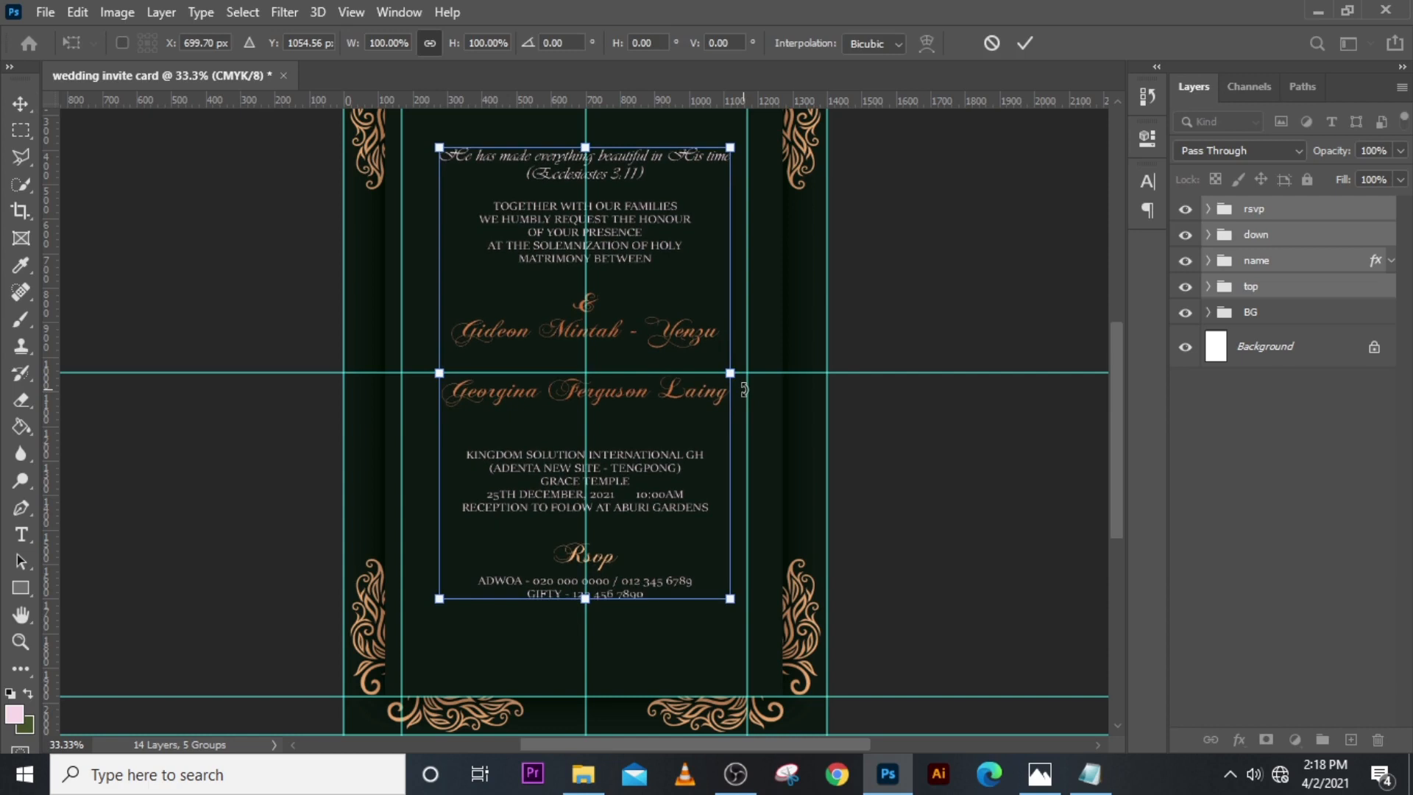
{"action": "key", "text": "Return"}
Step: Enlarge the four text groups together about their centre so they nearly fill the card's inner panel
{"action": "key", "text": "ctrl+0"}
{"action": "key", "text": "ctrl+plus"}
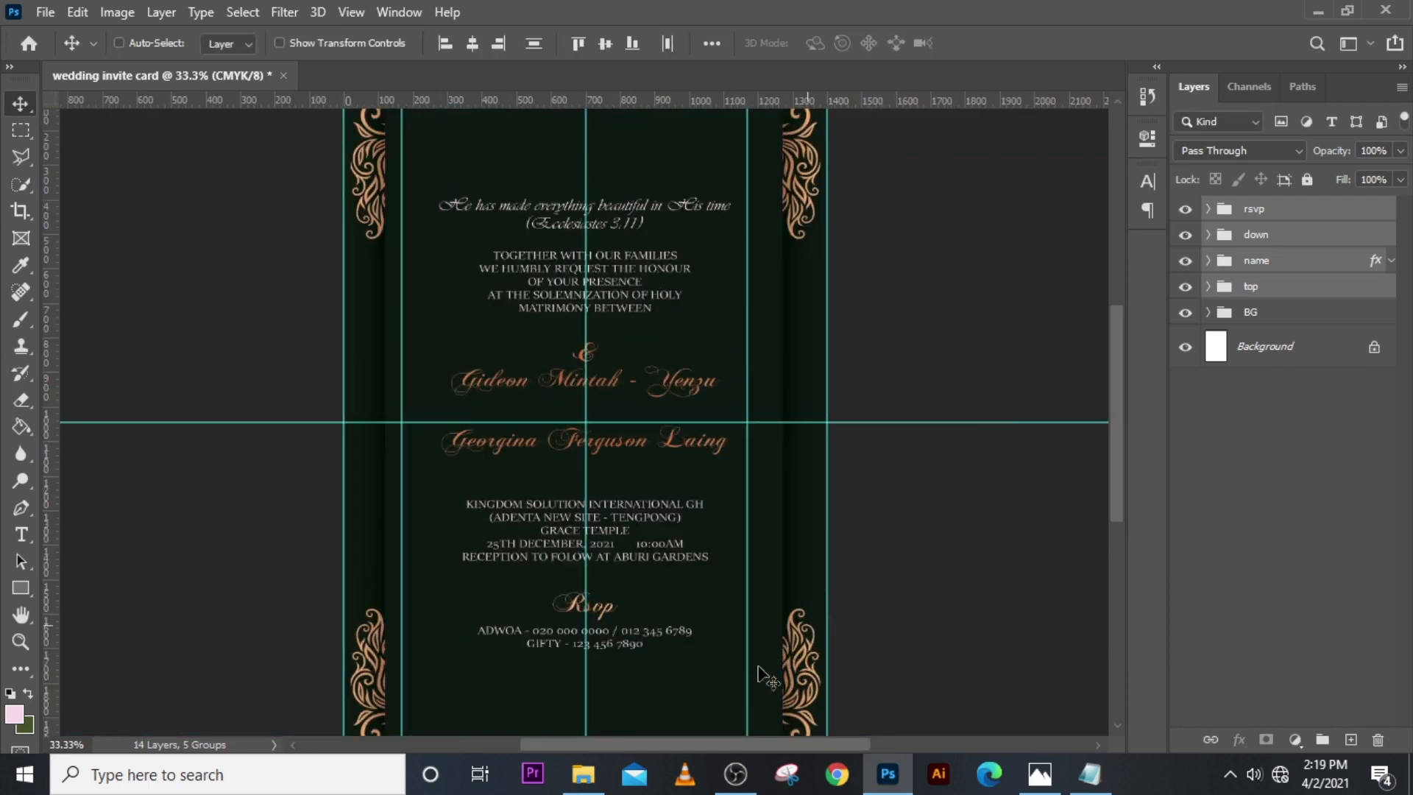
{"action": "key", "text": "ctrl+t"}
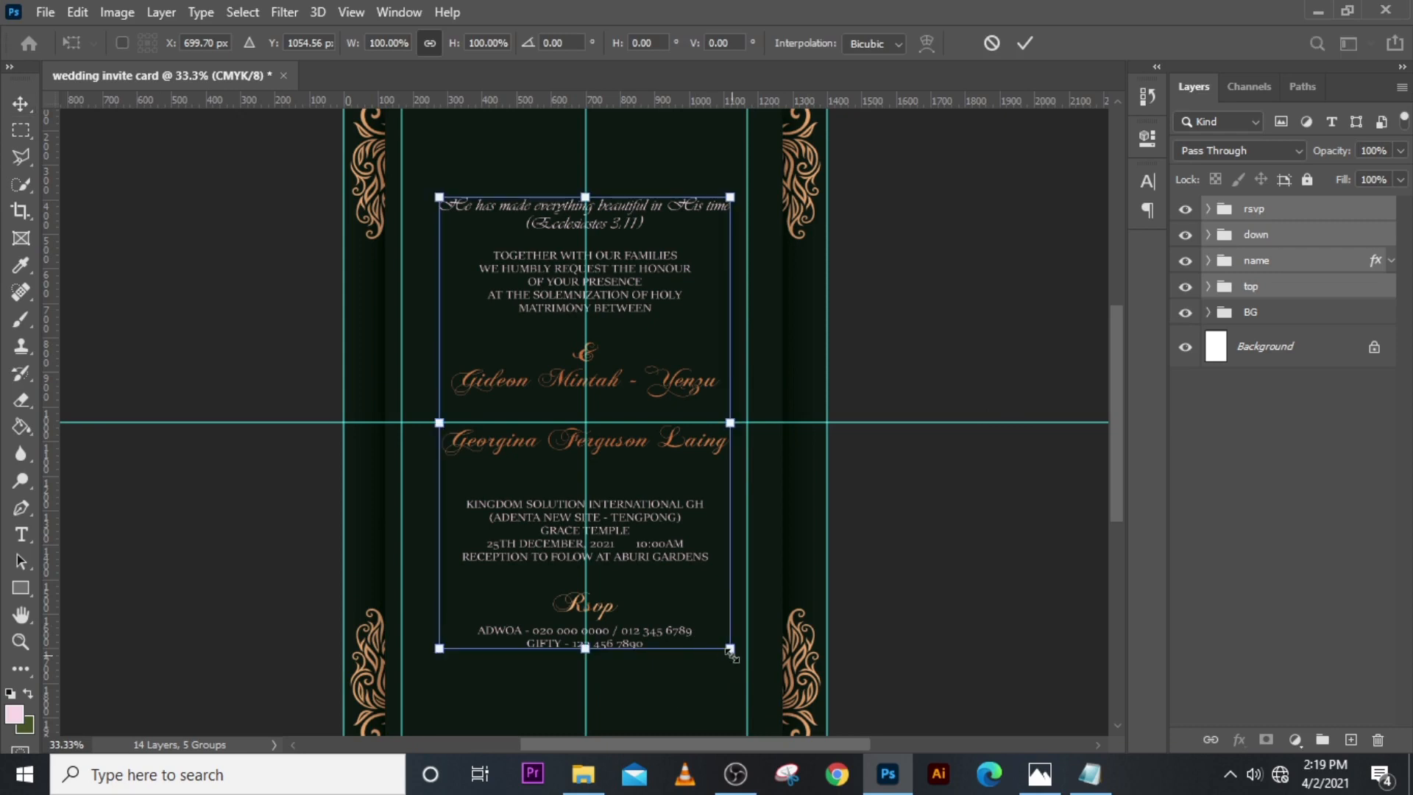
{"action": "left_click_drag", "start_coordinate": [731, 653], "coordinate": [766, 714]}
{"action": "key", "text": "Return"}
{"action": "key", "text": "ctrl+0"}
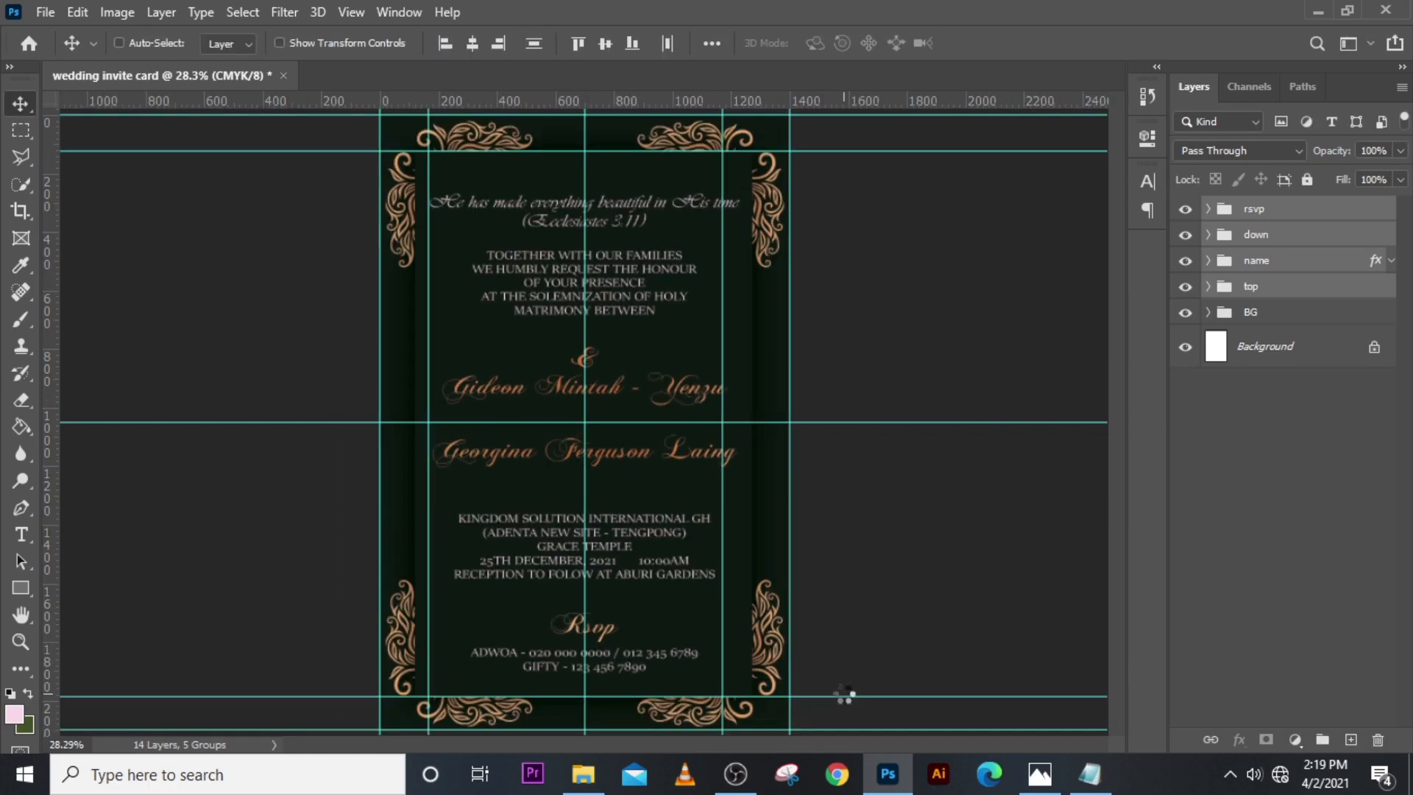
Step: Move the four text groups down together to Y 1144.56 px and hide the guides
{"action": "key", "text": "shift+Down"}
{"action": "key", "text": "shift+Down"}
{"action": "key", "text": "shift+Down"}
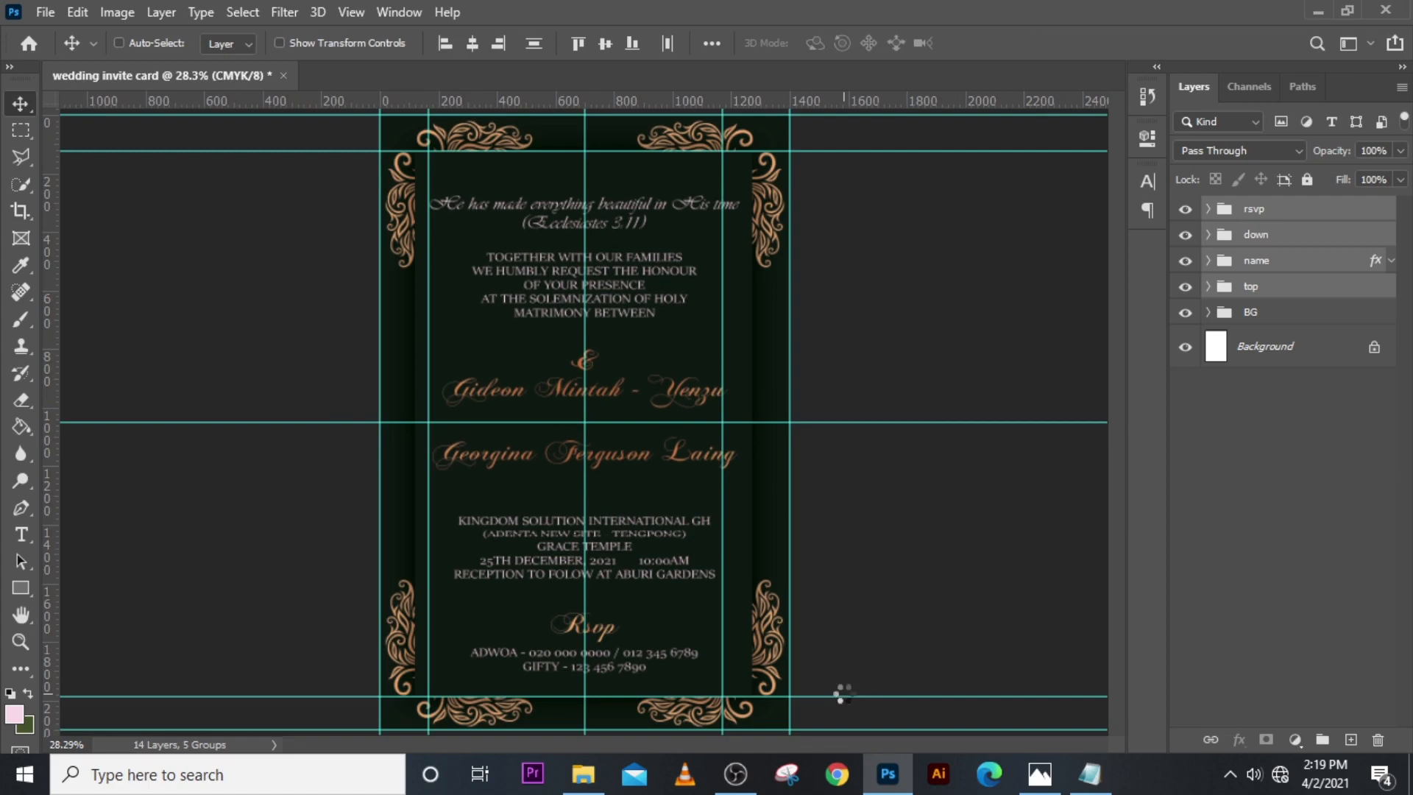
{"action": "key", "text": "shift+Down"}
{"action": "key", "text": "shift+Down"}
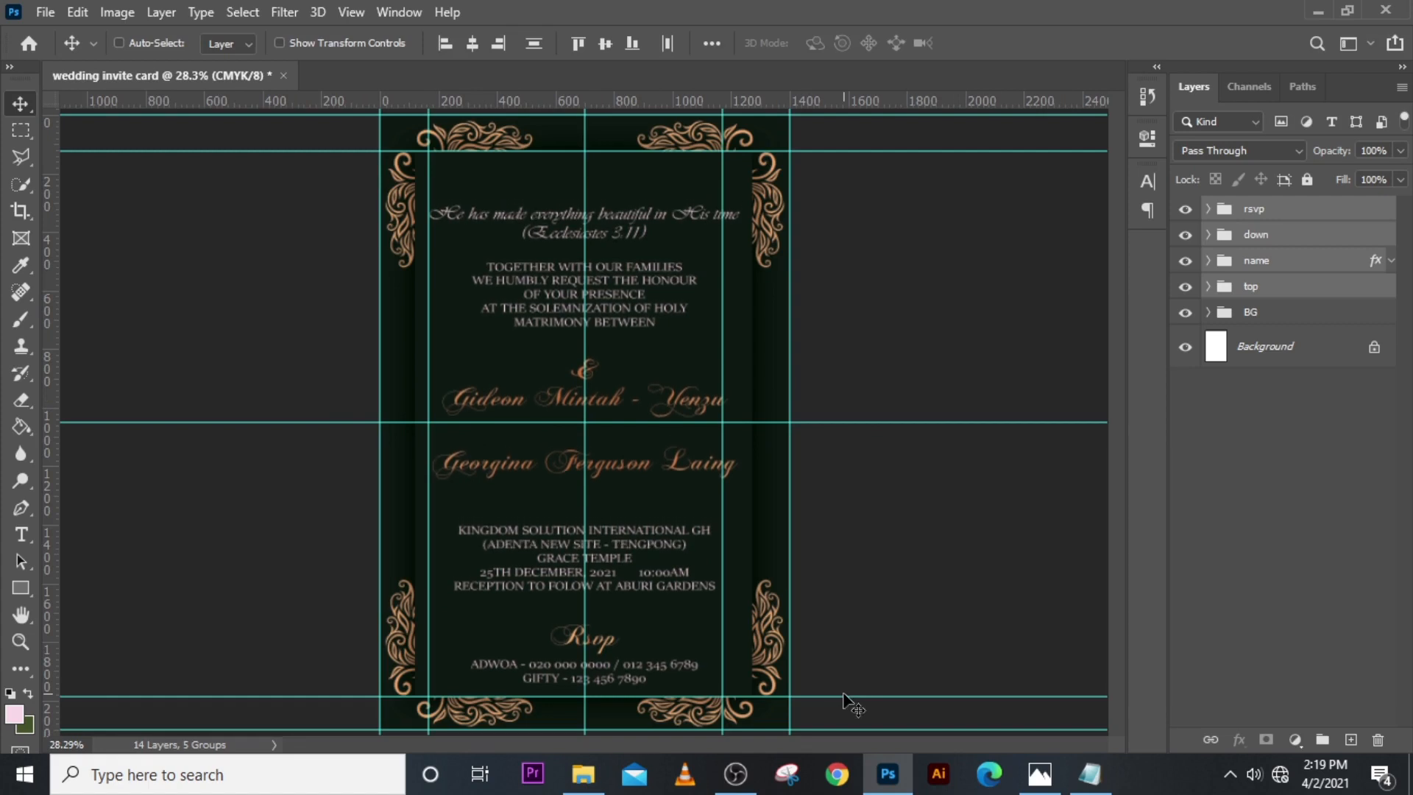
{"action": "key", "text": "shift+Down"}
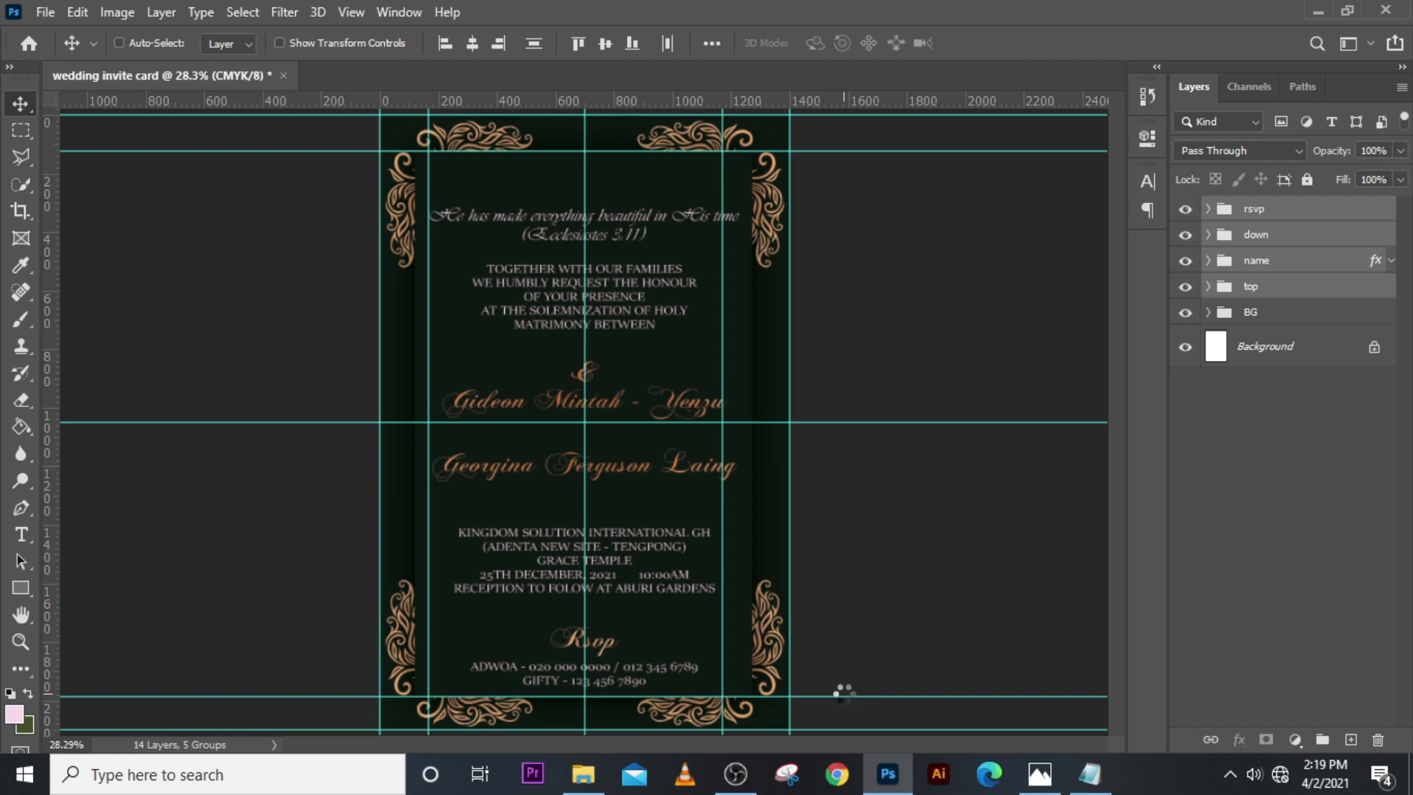
{"action": "key", "text": "shift+Down"}
{"action": "key", "text": "shift+Down"}
{"action": "key", "text": "ctrl+semicolon"}
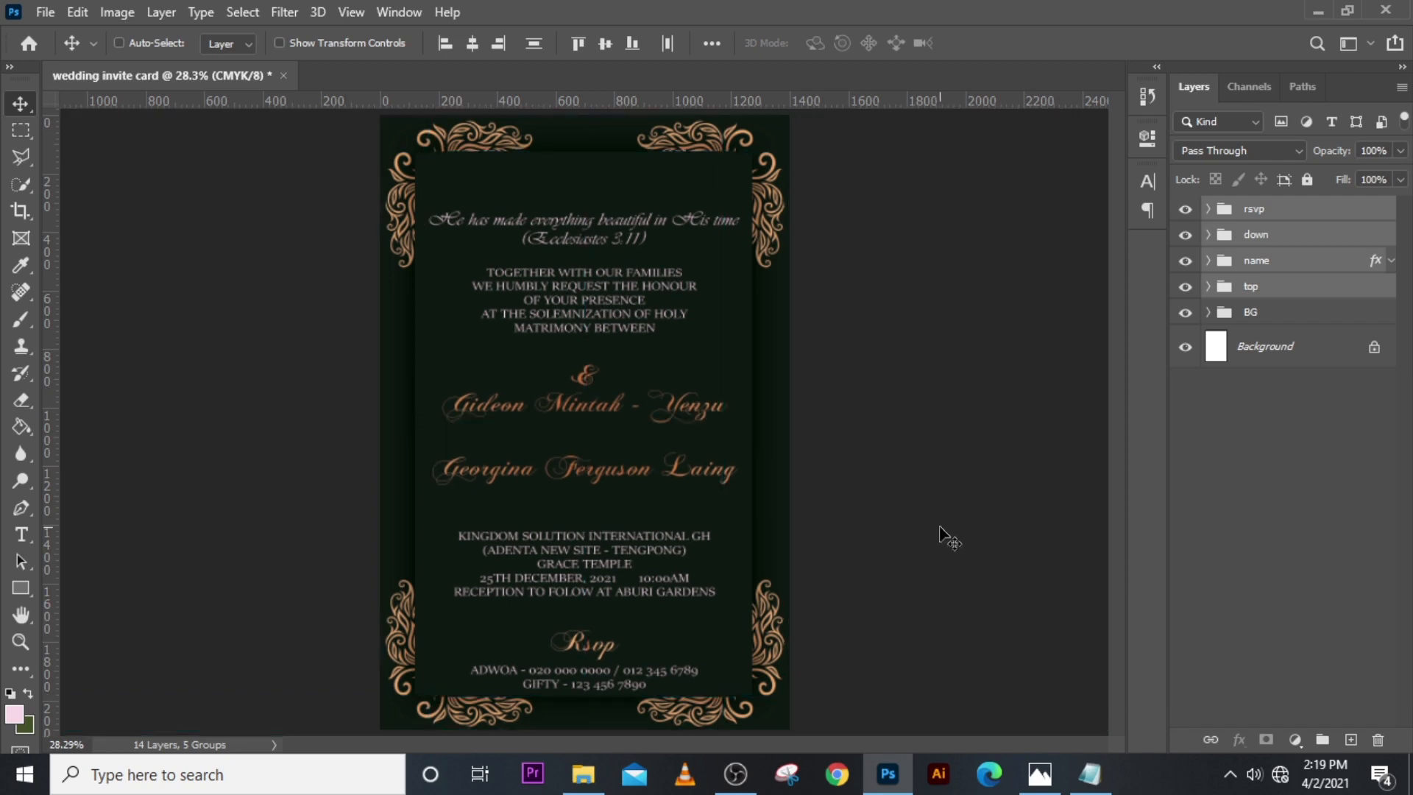
Step: Scale the four text groups down together to about 95.57%
{"action": "key", "text": "ctrl+t"}
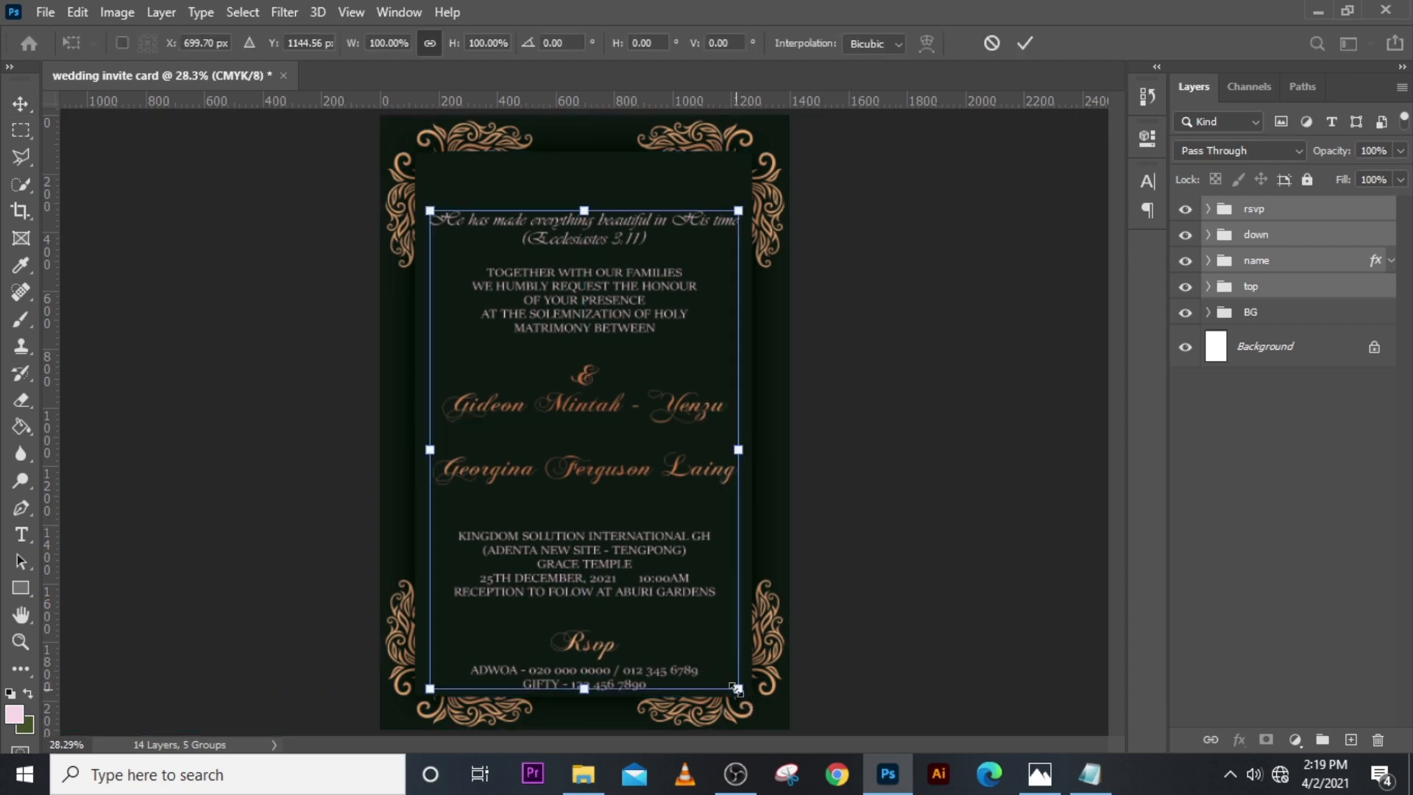
{"action": "left_click_drag", "start_coordinate": [729, 677], "coordinate": [732, 680]}
{"action": "key", "text": "Return"}
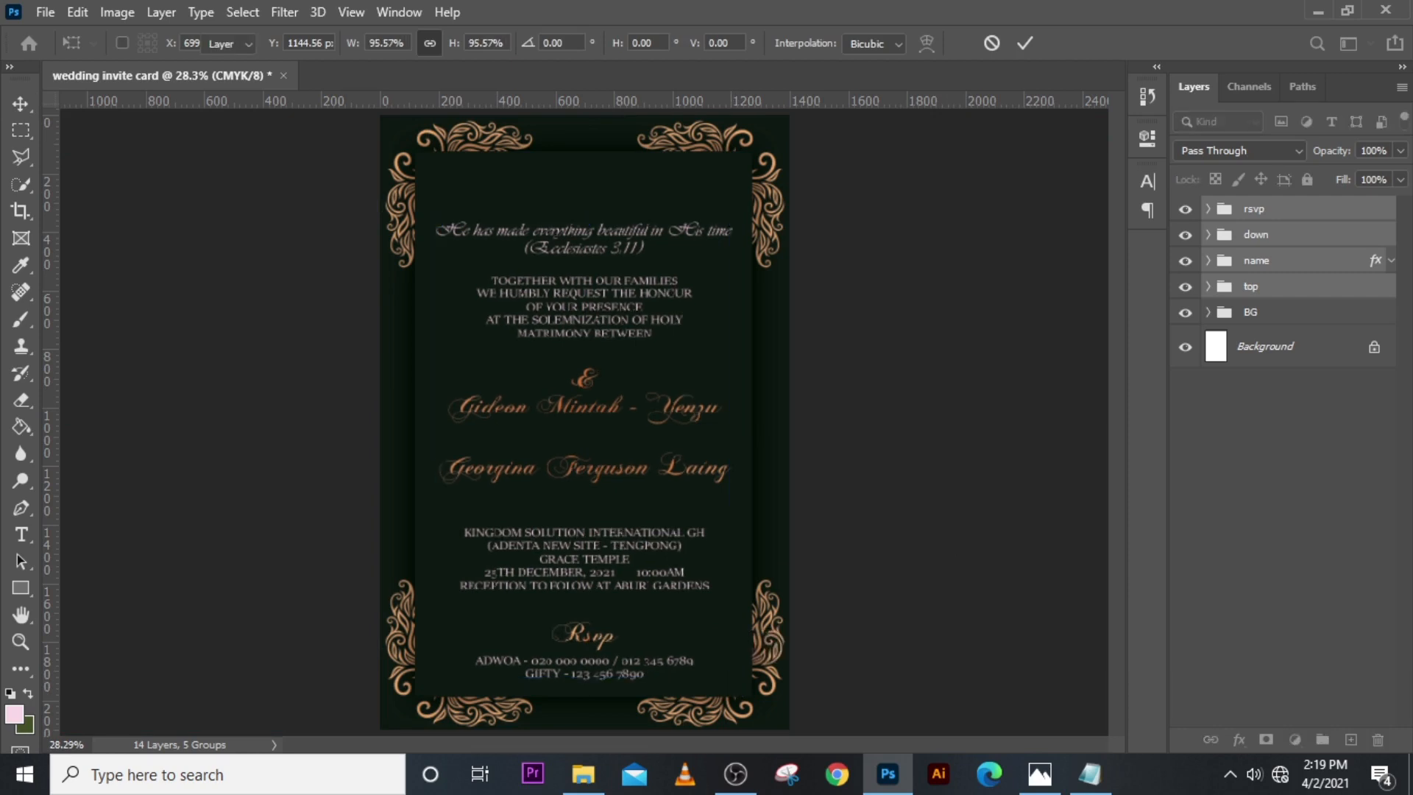
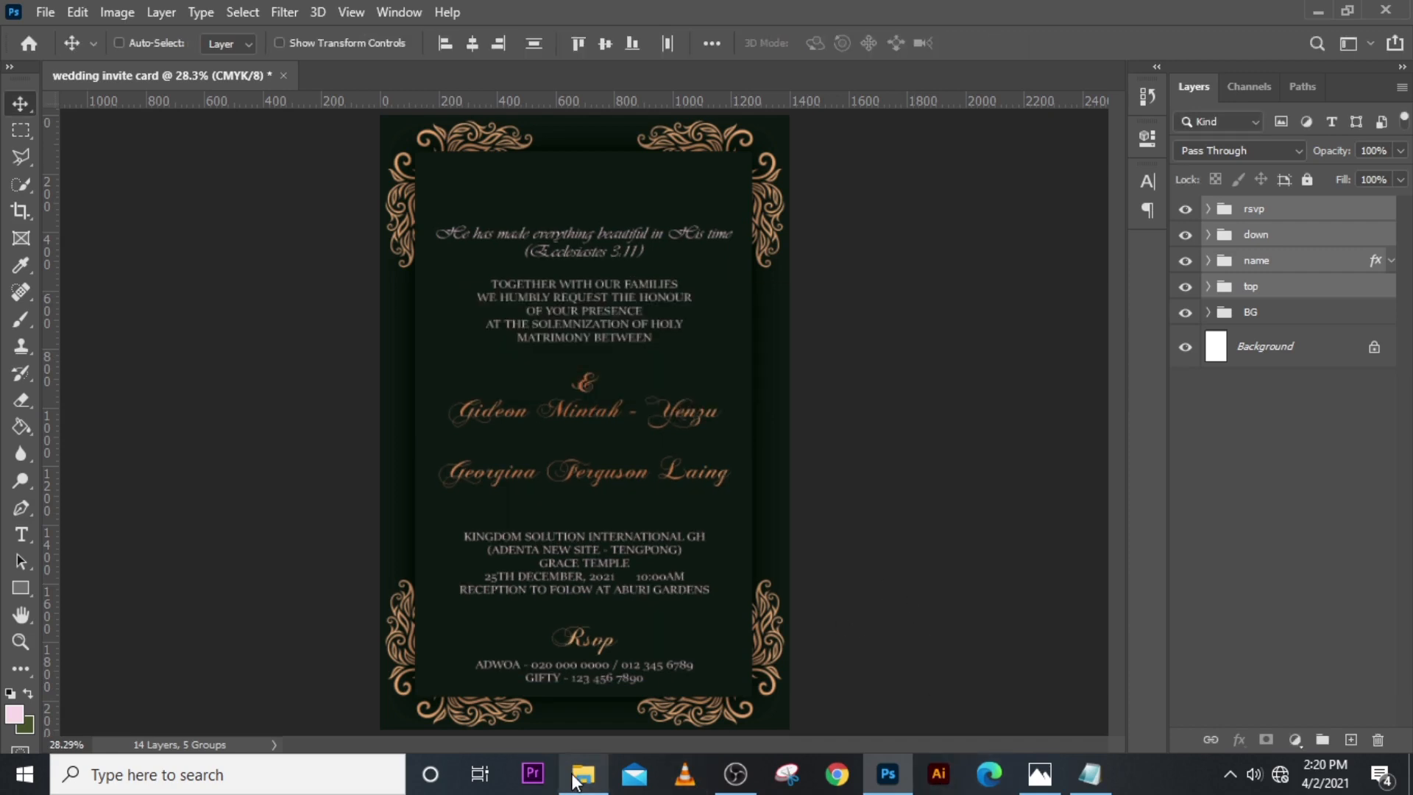
Step: Place the round gold frame image "78" from the file folder, scaled to 18.81%, above the Bible verse
{"action": "left_click", "coordinate": [576, 777]}
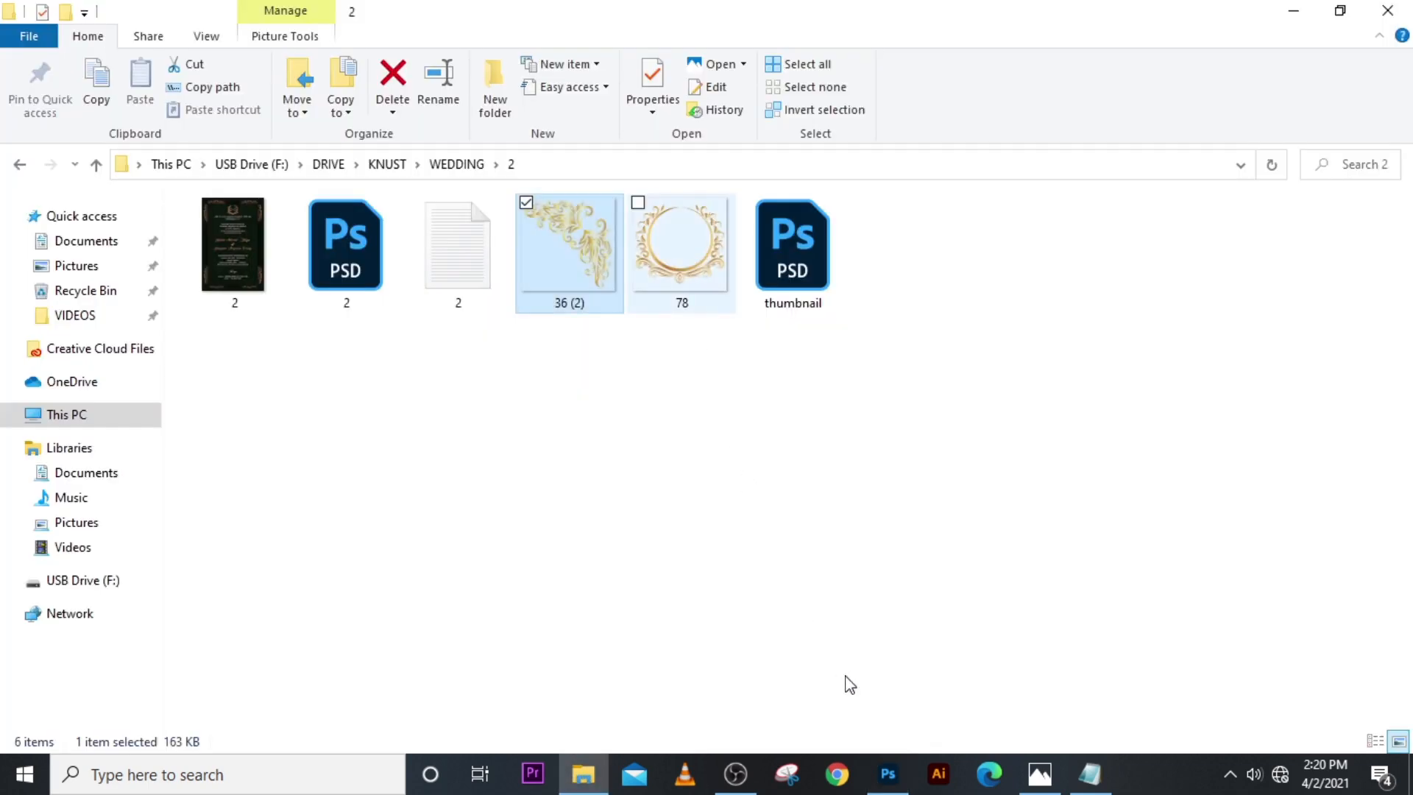
{"action": "left_click", "coordinate": [888, 775]}
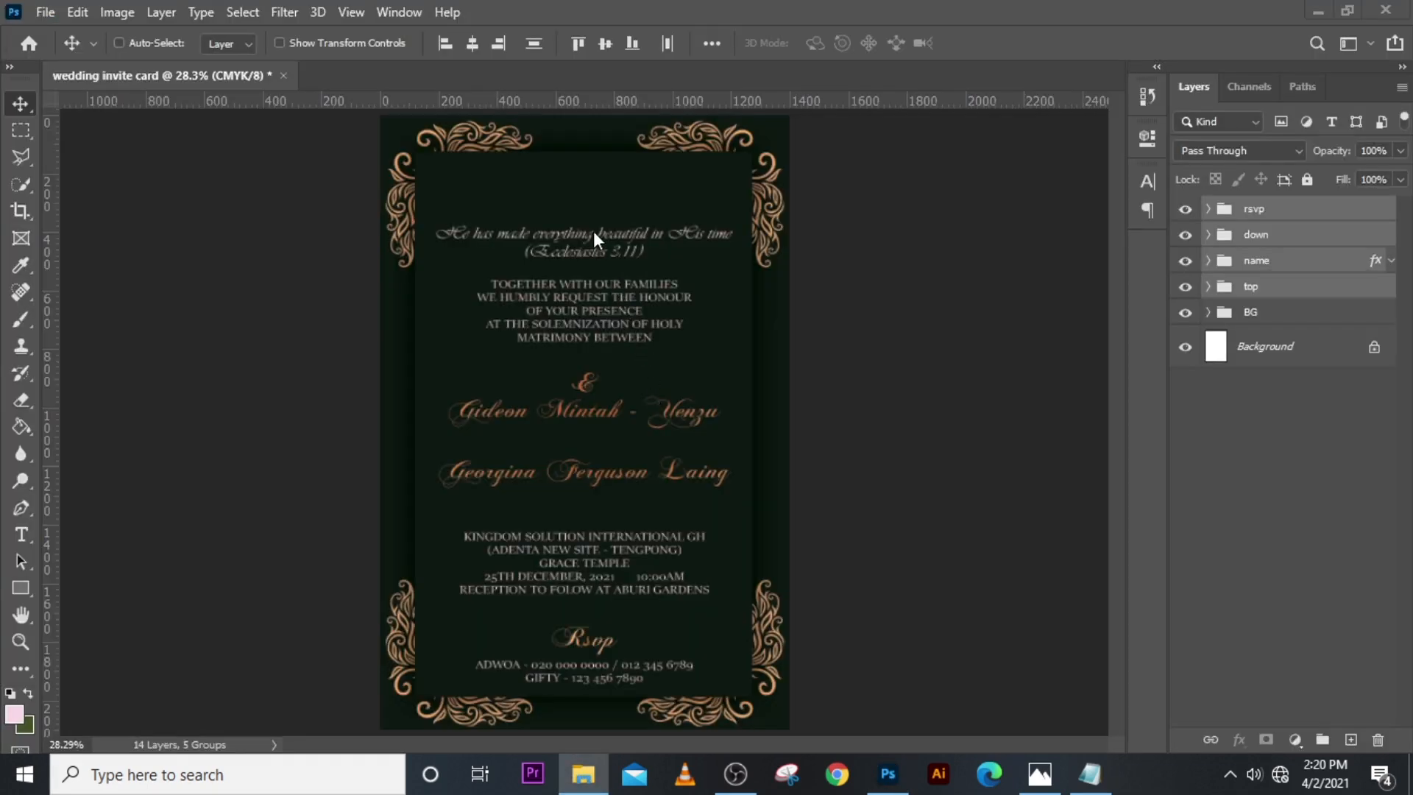
{"action": "left_click_drag", "start_coordinate": [594, 231], "coordinate": [594, 232]}
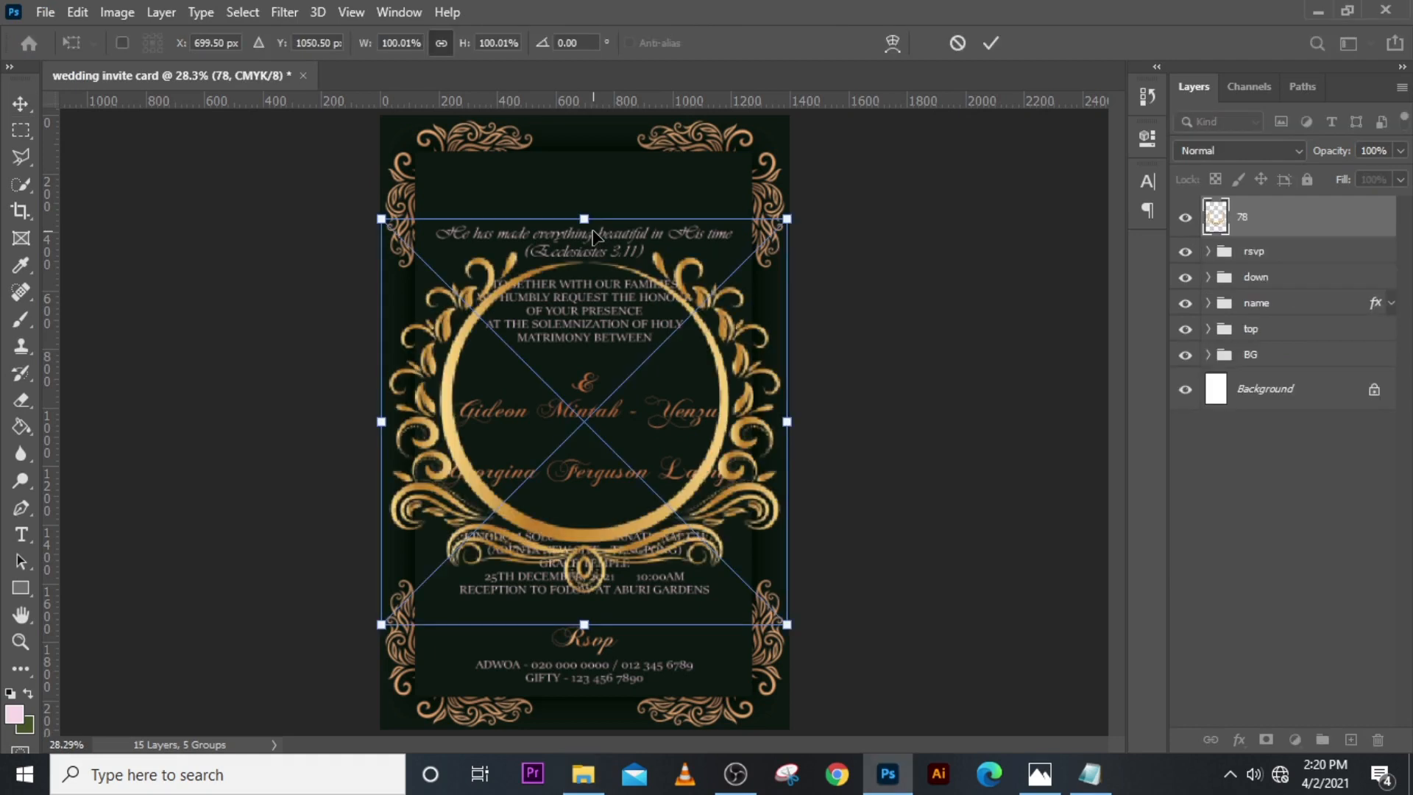
{"action": "left_click_drag", "start_coordinate": [780, 598], "coordinate": [648, 462]}
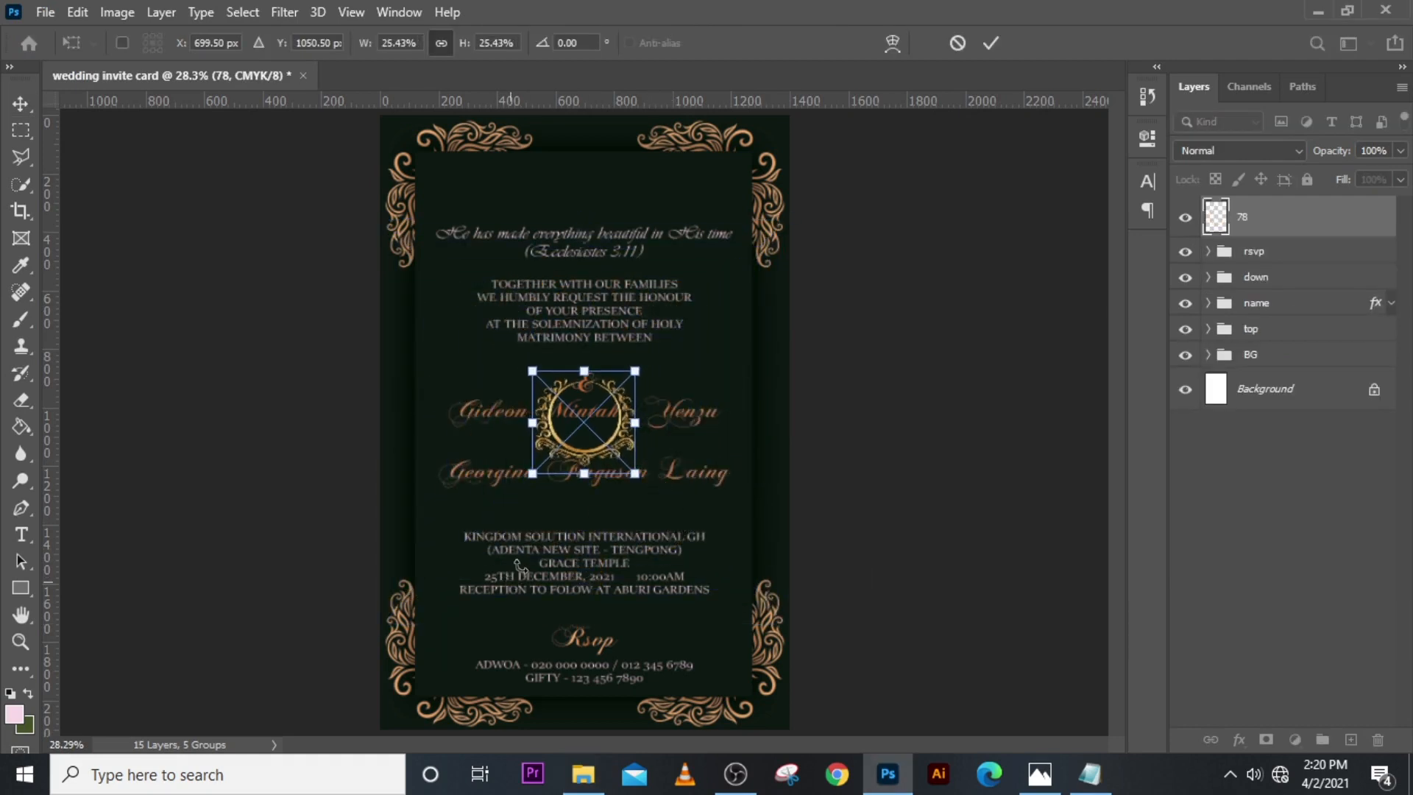
{"action": "left_click_drag", "start_coordinate": [635, 473], "coordinate": [622, 234]}
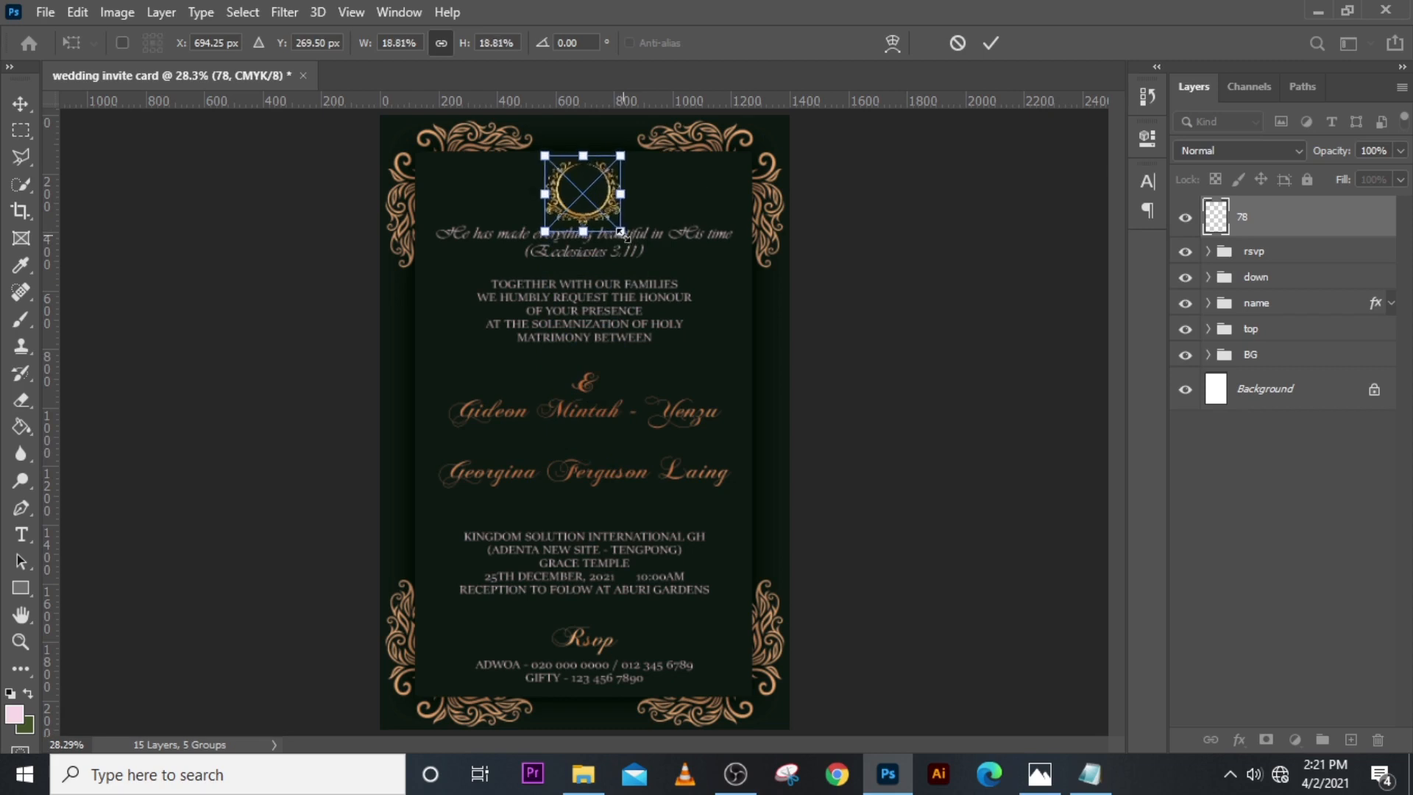
{"action": "key", "text": "Return"}
Step: Show the guides, move the round gold frame slightly higher above the verse, and centre it on the vertical guide
{"action": "key", "text": "ctrl"}
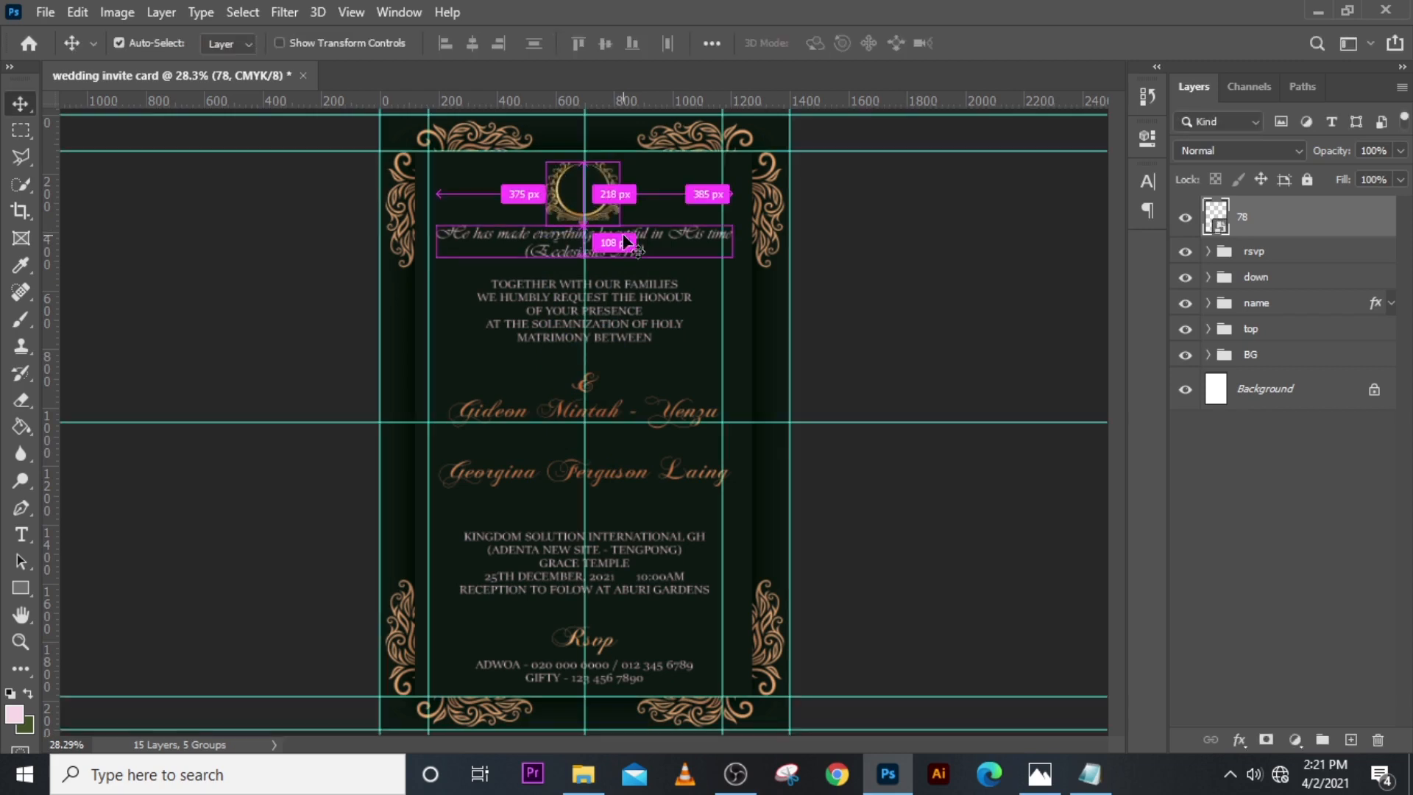
{"action": "key", "text": "ctrl+plus"}
{"action": "key", "text": "ctrl+plus"}
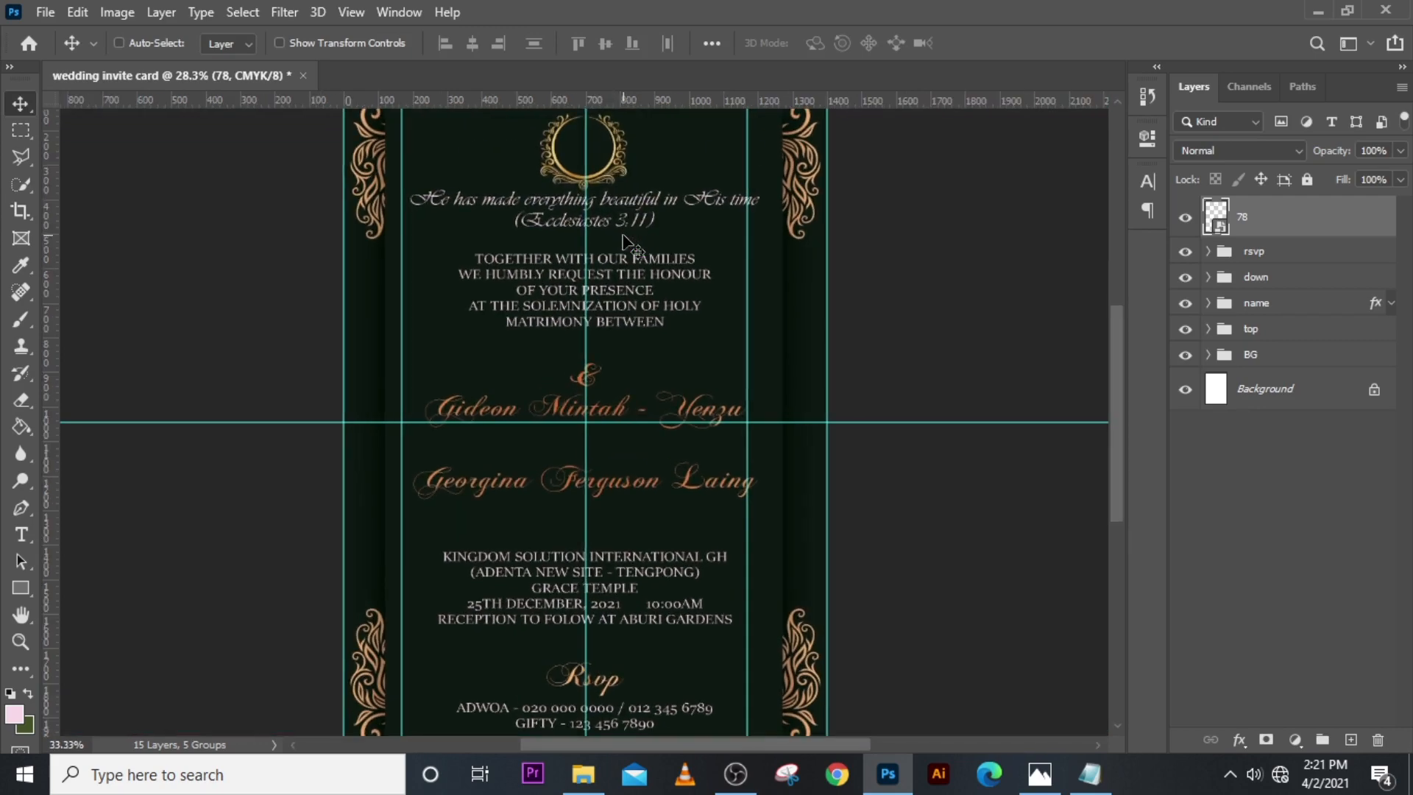
{"action": "scroll", "coordinate": [571, 442], "scroll_direction": "up", "scroll_amount": 3}
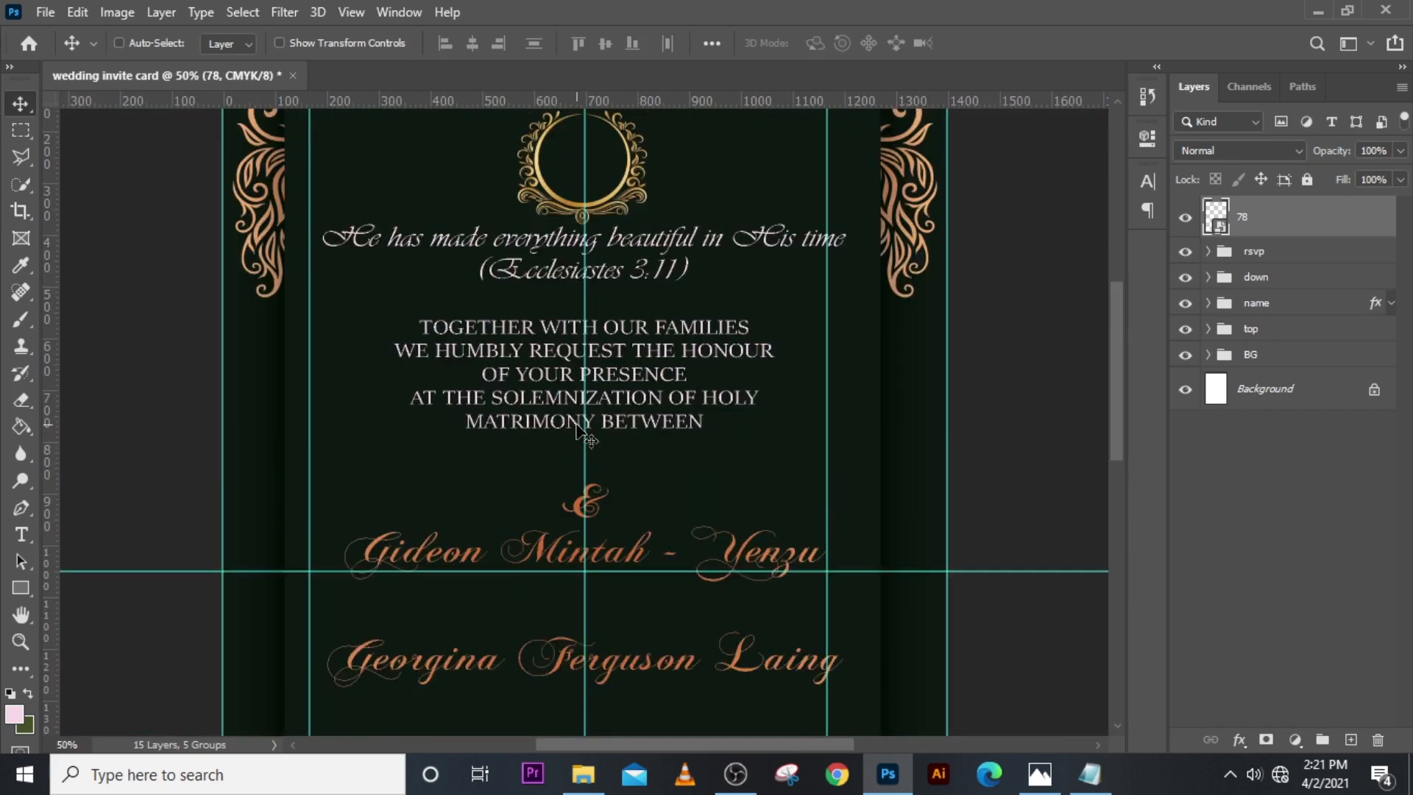
{"action": "key", "text": "shift+Up"}
{"action": "key", "text": "shift+Up"}
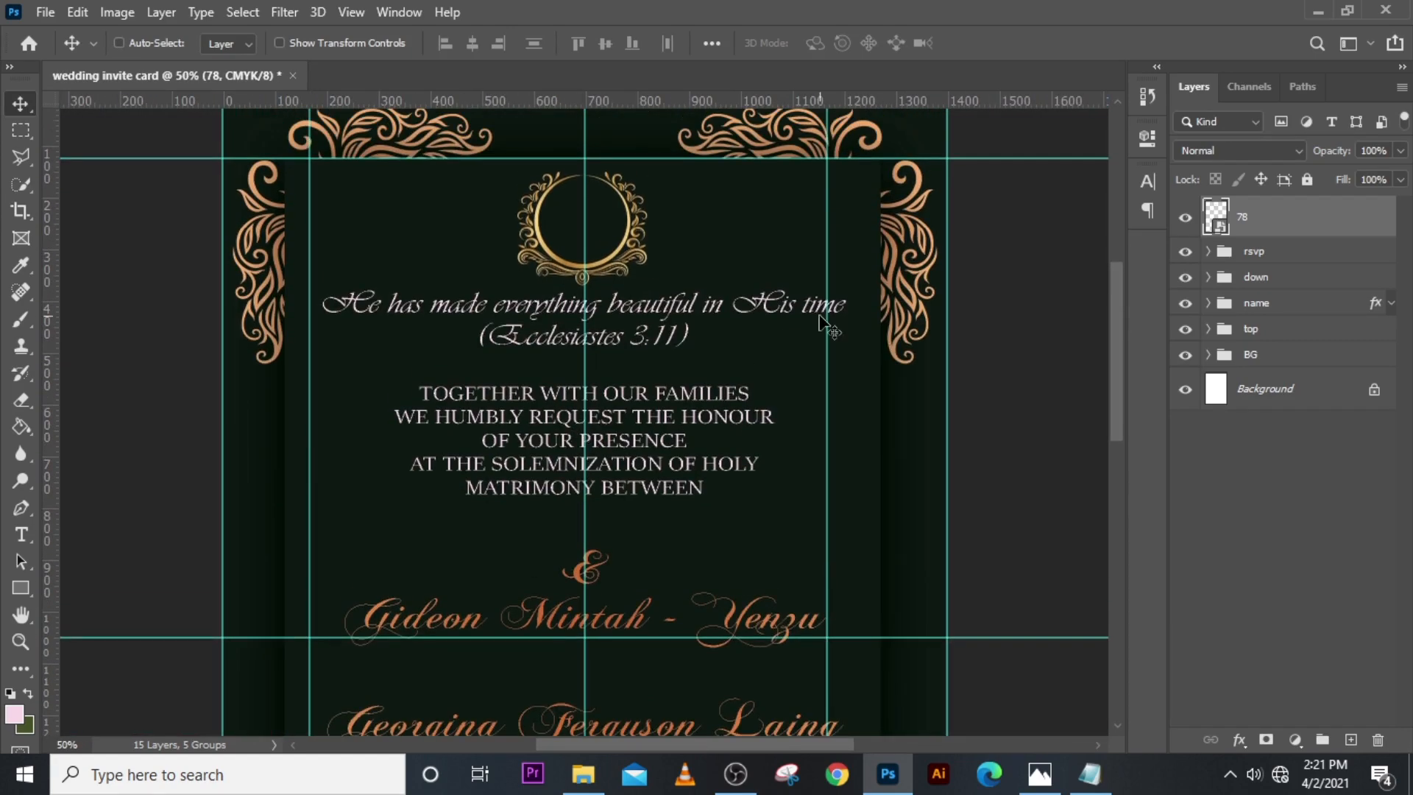
{"action": "key", "text": "ctrl"}
{"action": "key", "text": "ctrl+t"}
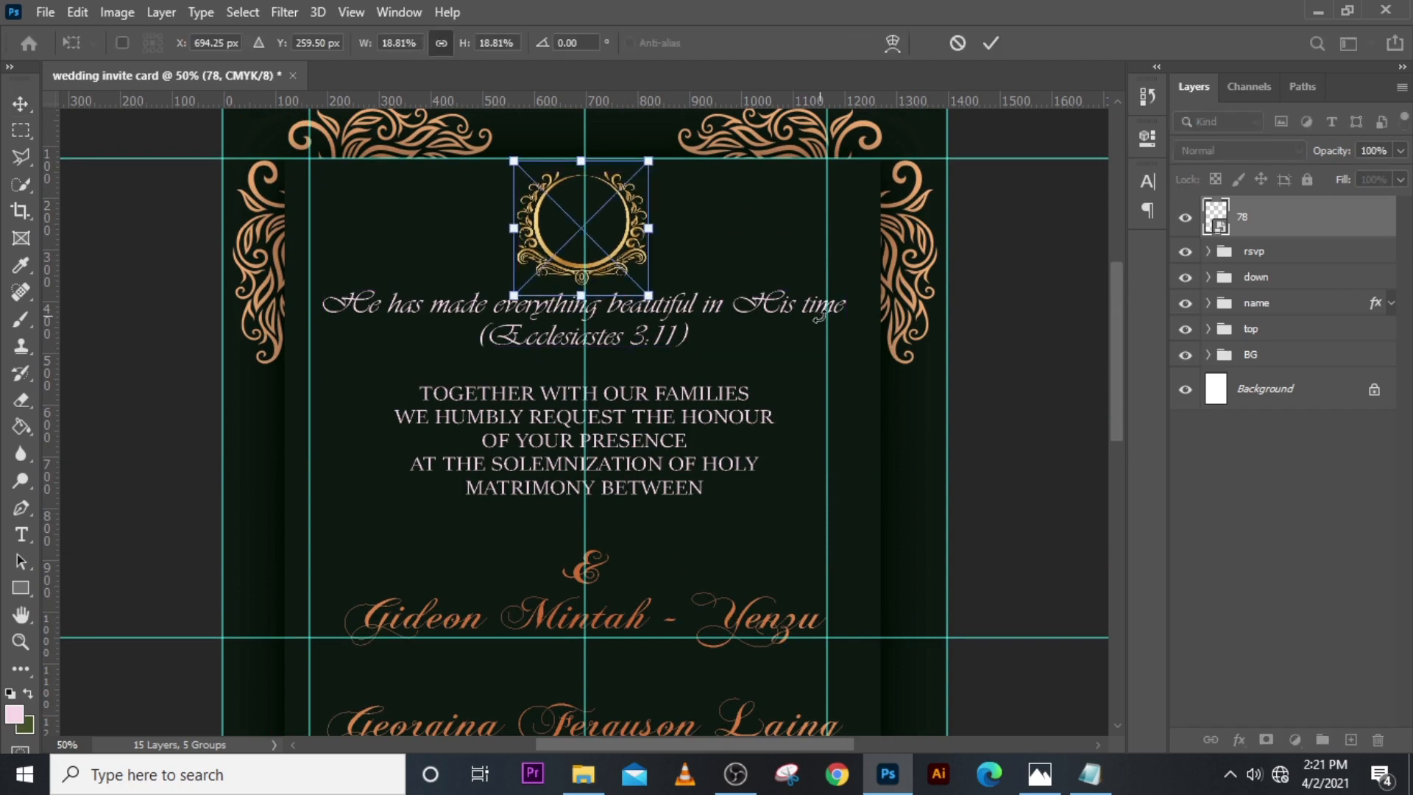
{"action": "key", "text": "Return"}
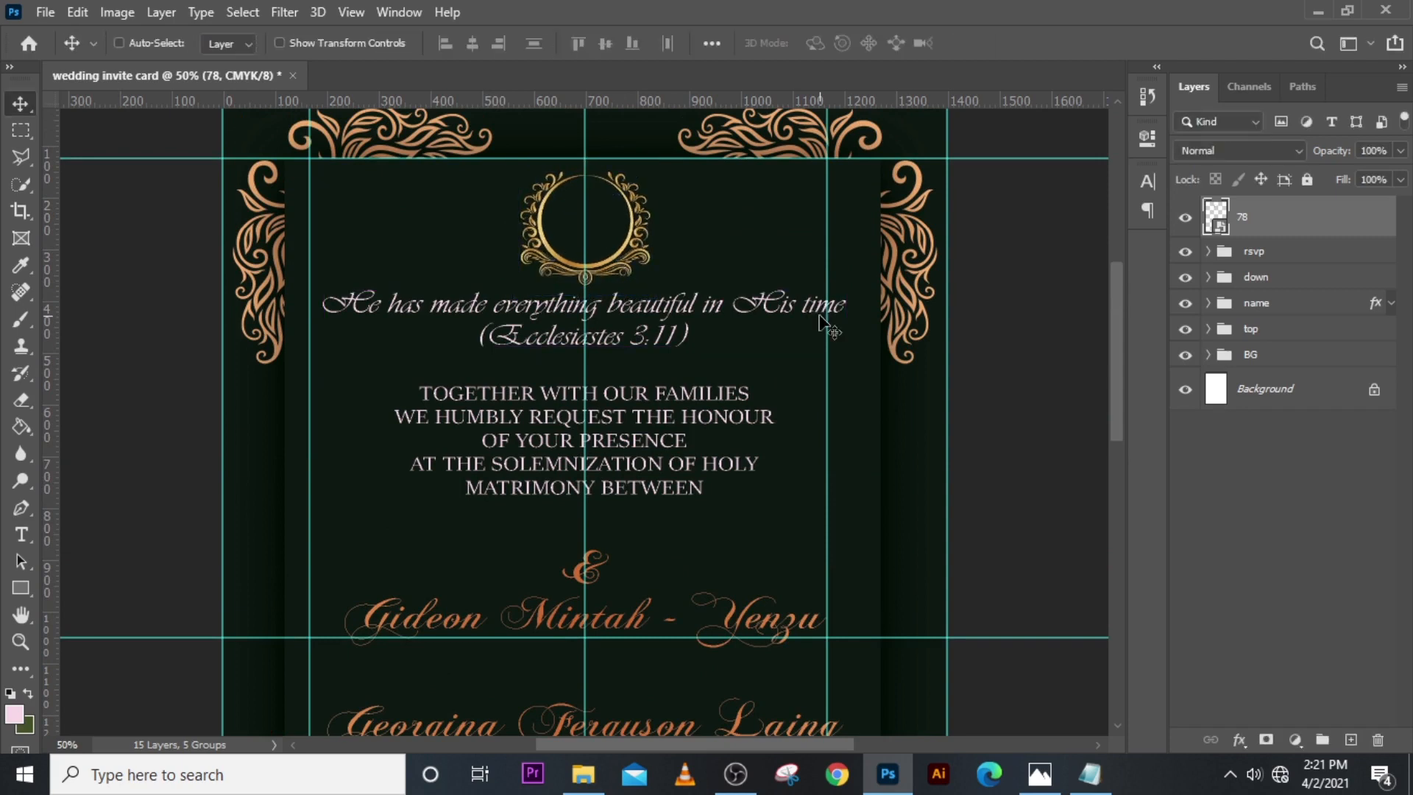
Step: Add the text "g" beside the round gold frame, set in Baskerville BT Roman, 36 pt, all caps
{"action": "key", "text": "t"}
{"action": "left_click", "coordinate": [745, 234]}
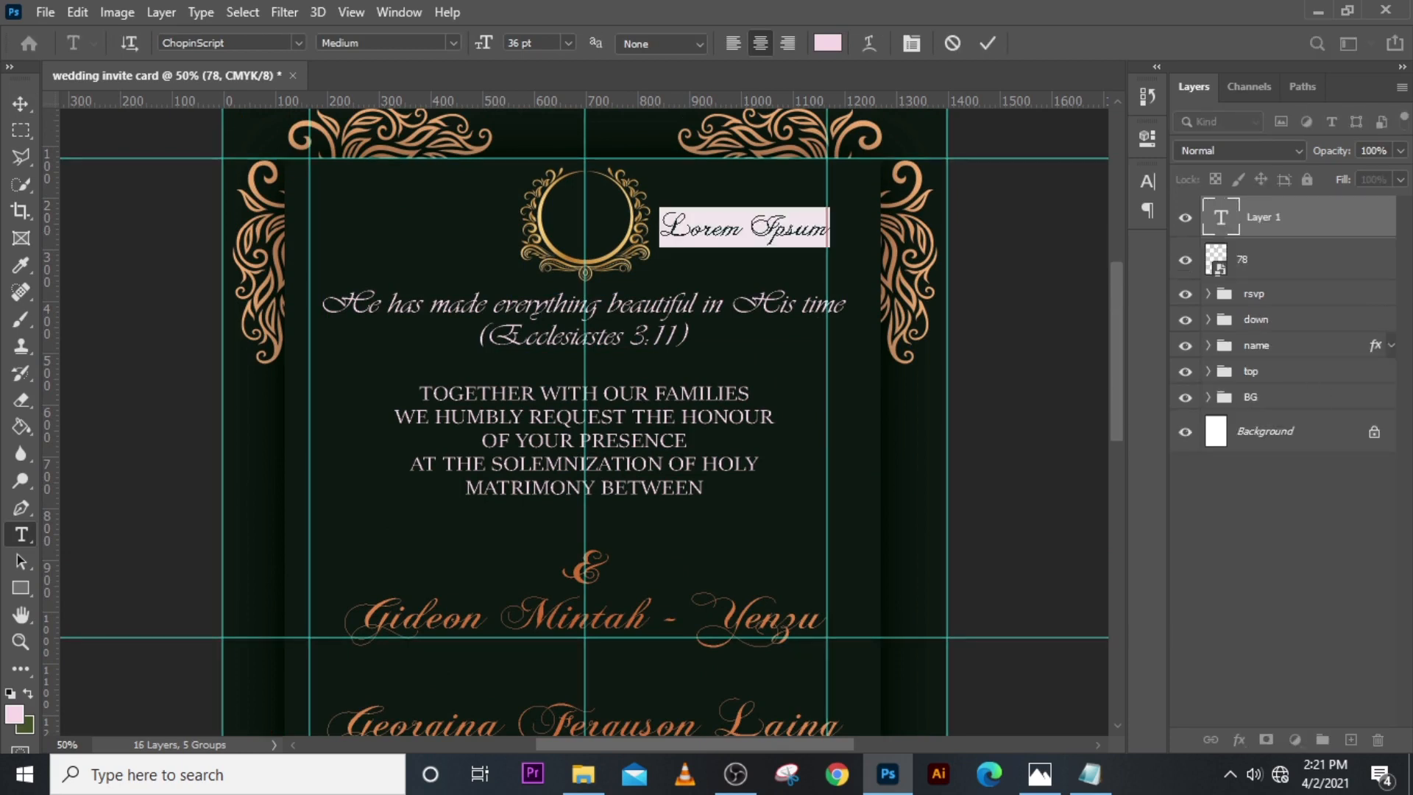
{"action": "type", "text": "g"}
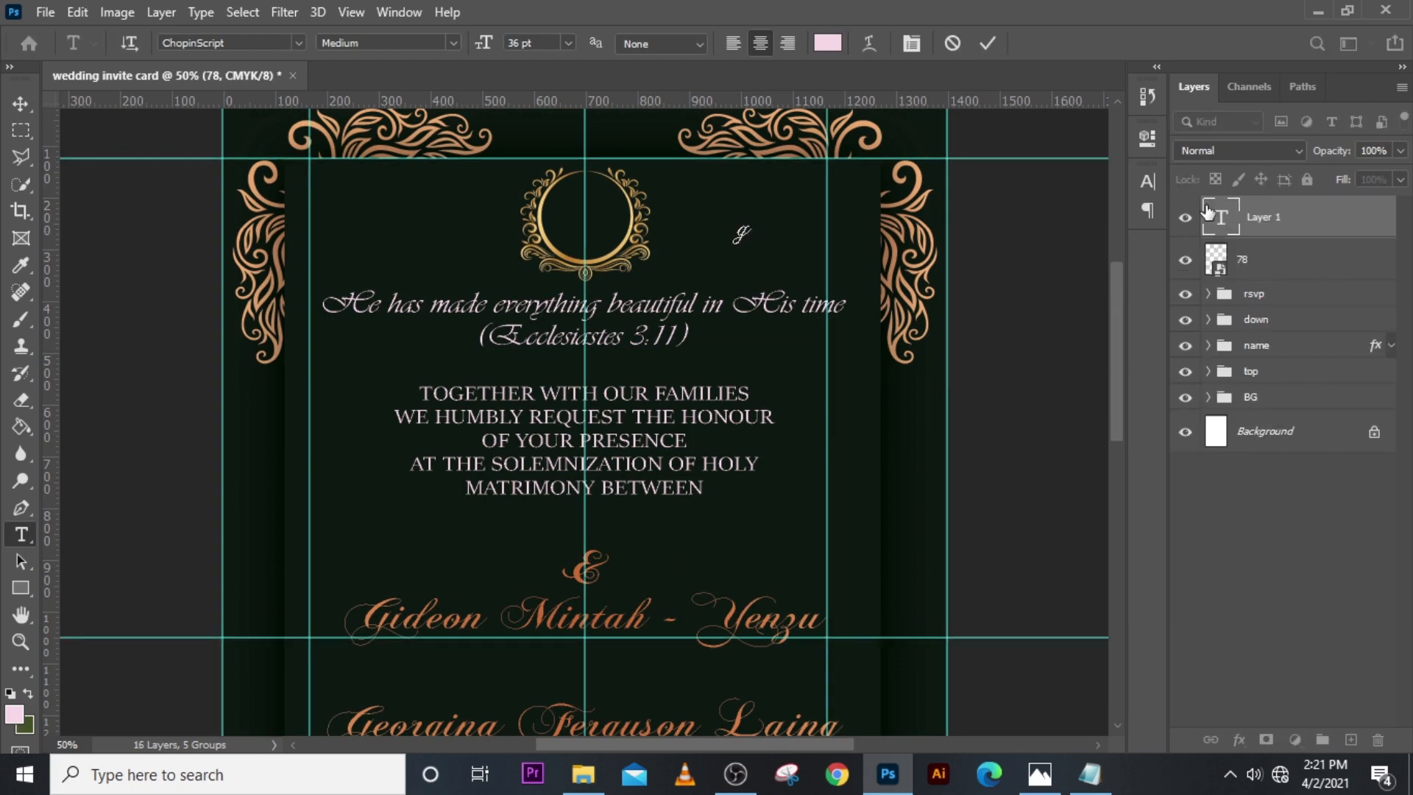
{"action": "left_click", "coordinate": [1149, 184]}
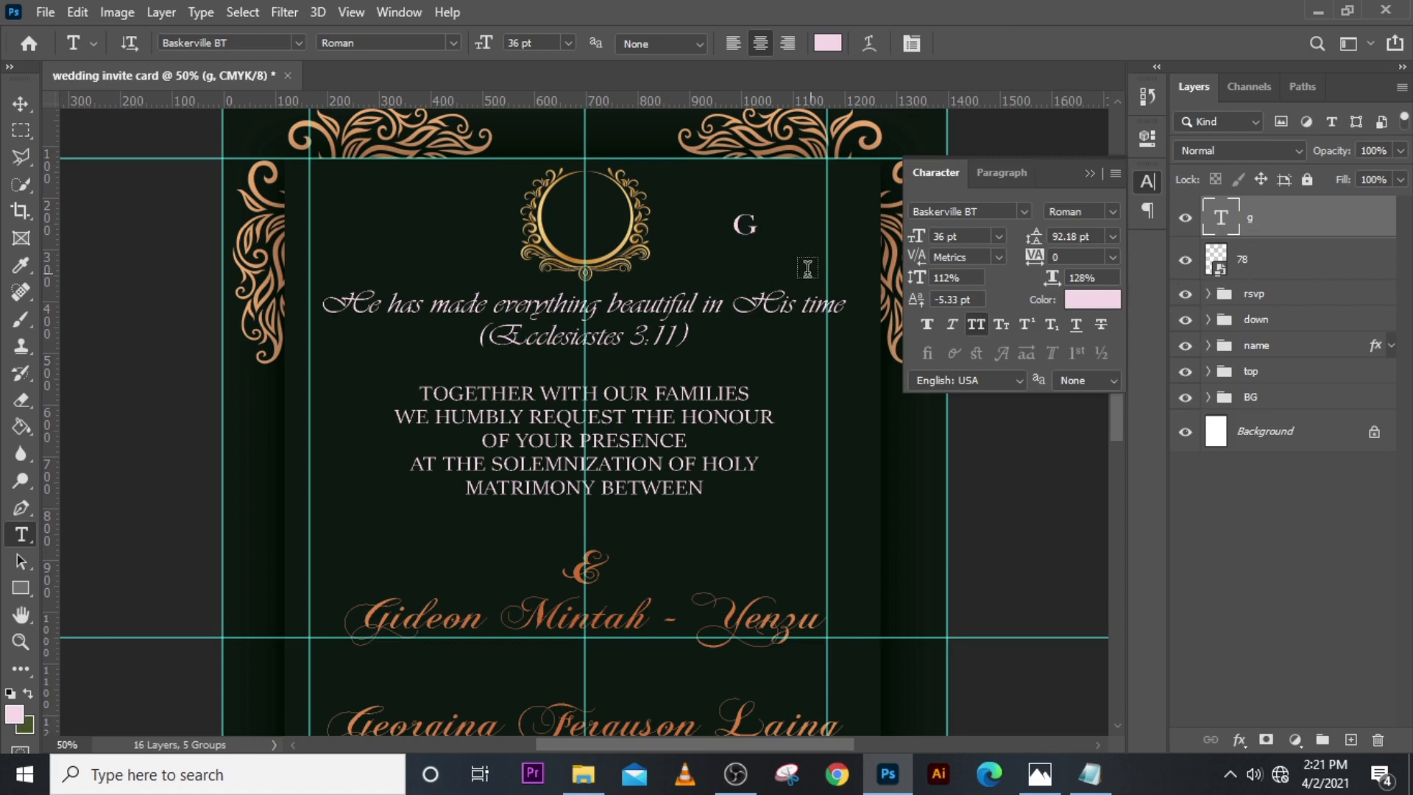
Step: Move the letter G into the left half of the round frame and scale it to 98.02%
{"action": "key", "text": "v"}
{"action": "left_click_drag", "start_coordinate": [747, 227], "coordinate": [573, 224]}
{"action": "key", "text": "ctrl+t"}
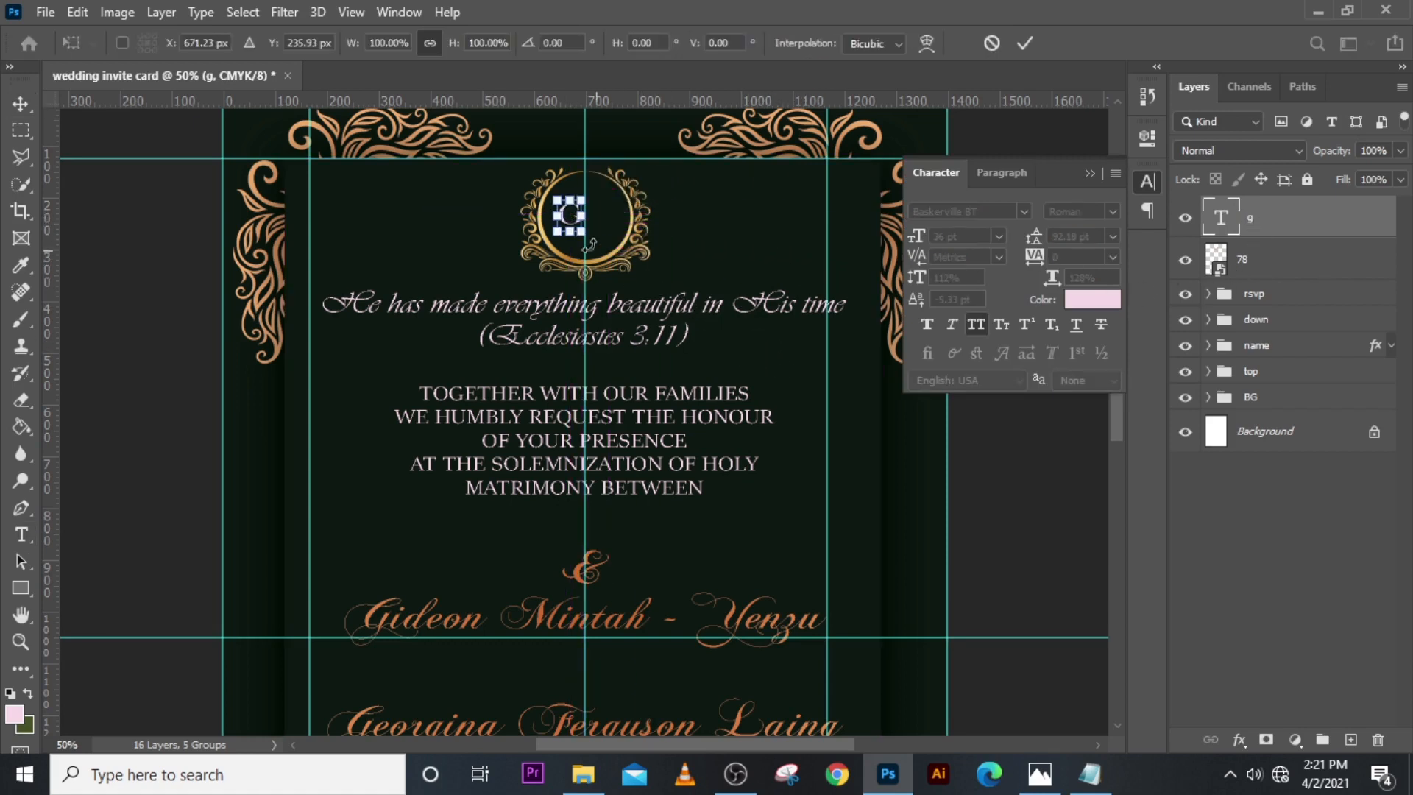
{"action": "mouse_move", "coordinate": [582, 231]}
{"action": "left_mouse_down"}
{"action": "mouse_move", "coordinate": [589, 245]}
{"action": "mouse_move", "coordinate": [574, 228]}
{"action": "left_mouse_up"}
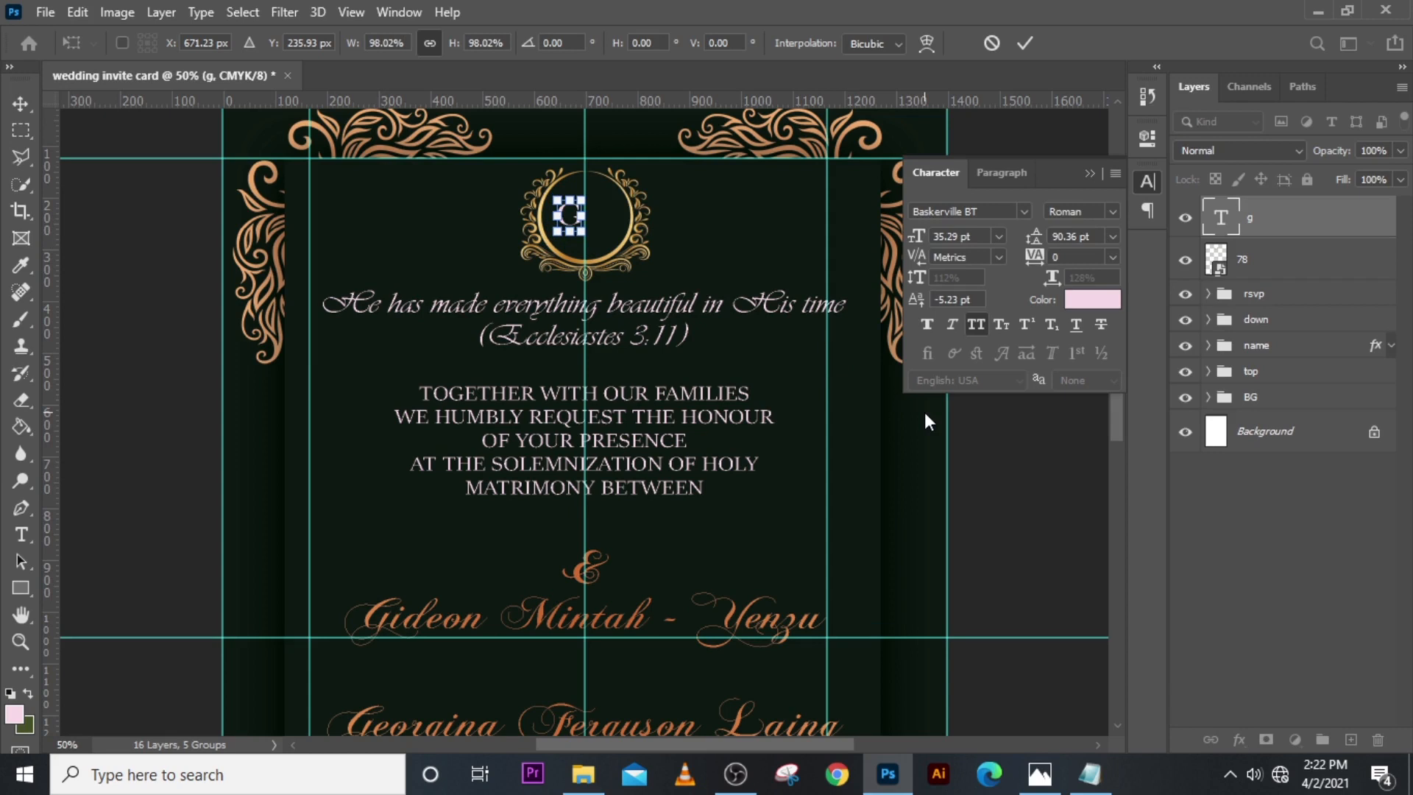
{"action": "key", "text": "Return"}
Step: Duplicate the letter G and flip the copy horizontally
{"action": "key", "text": "j"}
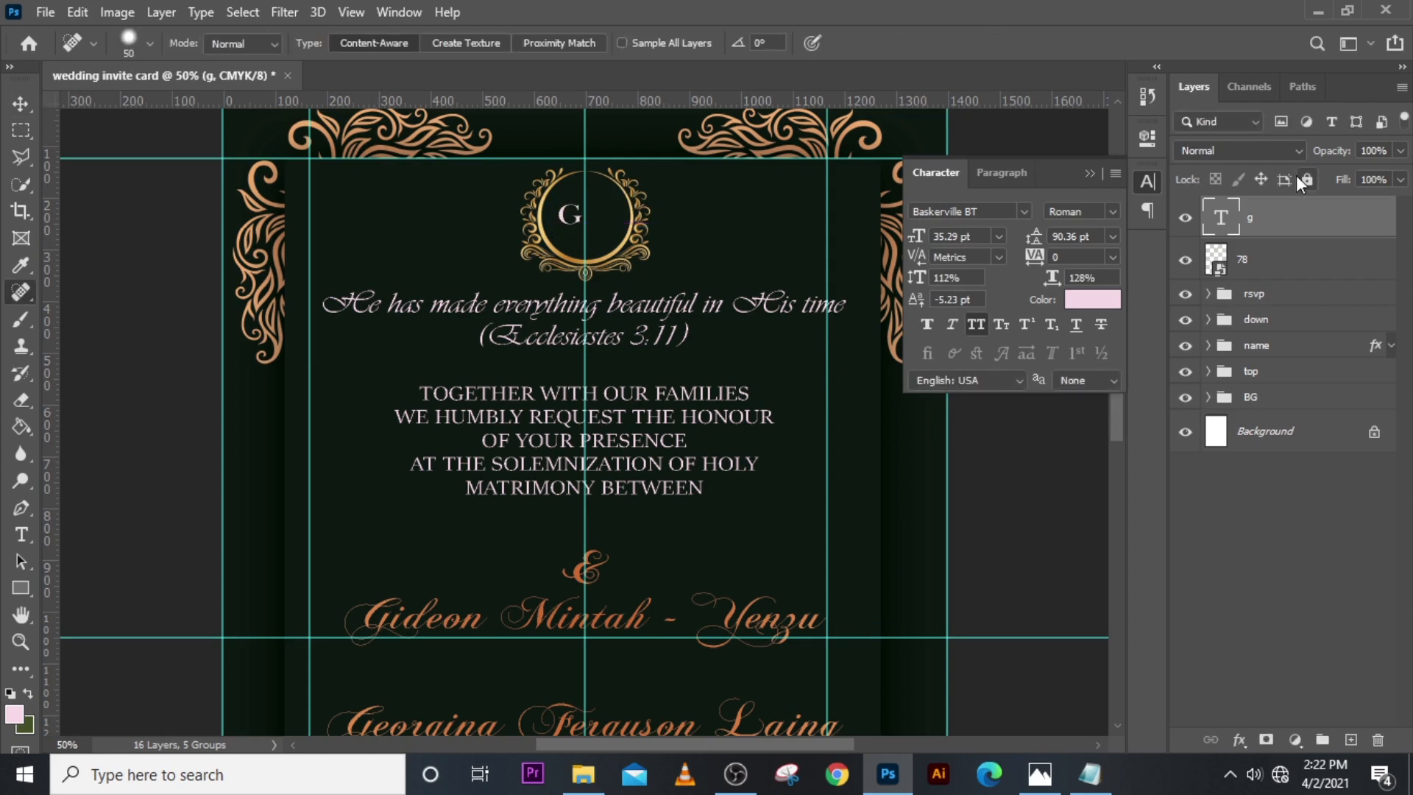
{"action": "key", "text": "ctrl+t"}
{"action": "right_click", "coordinate": [616, 239]}
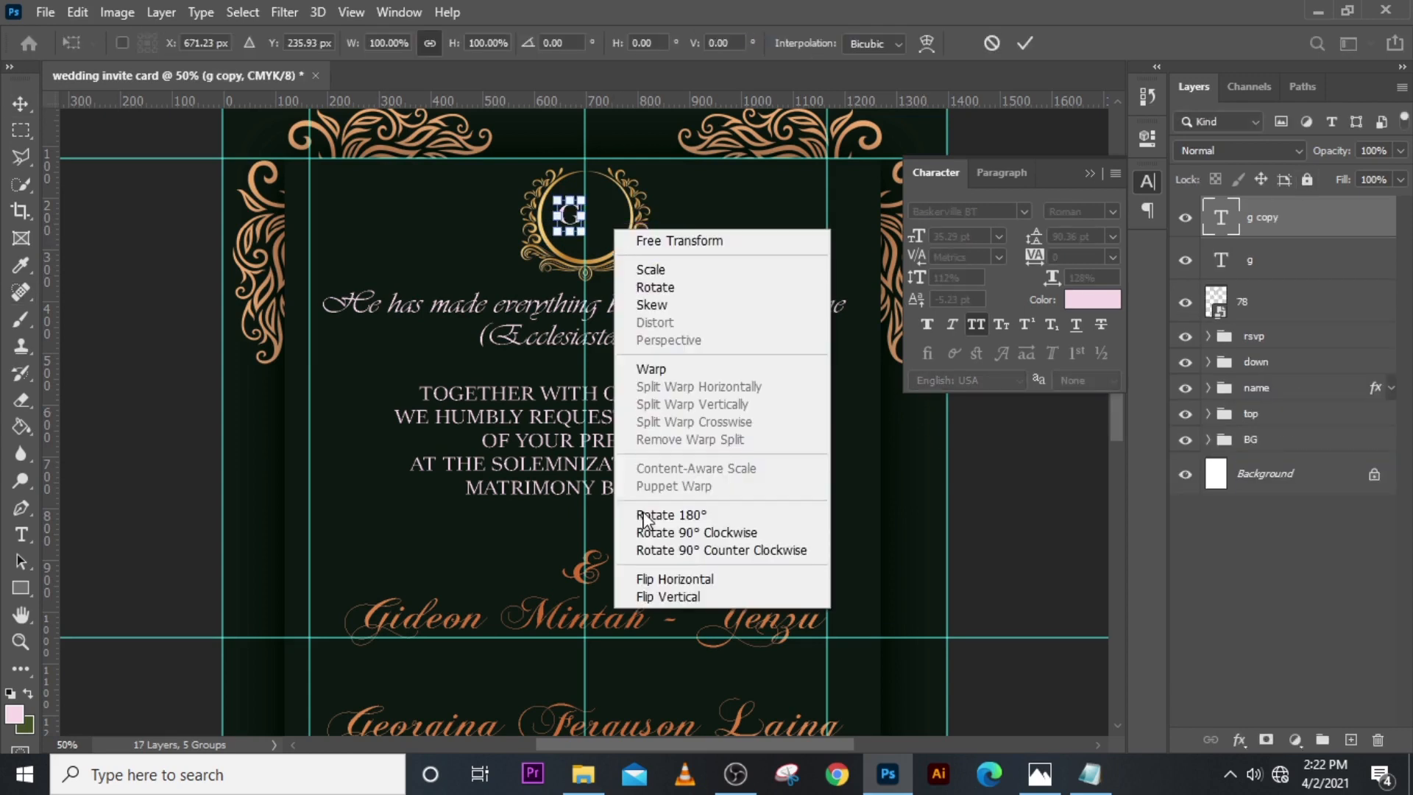
{"action": "left_click", "coordinate": [675, 578]}
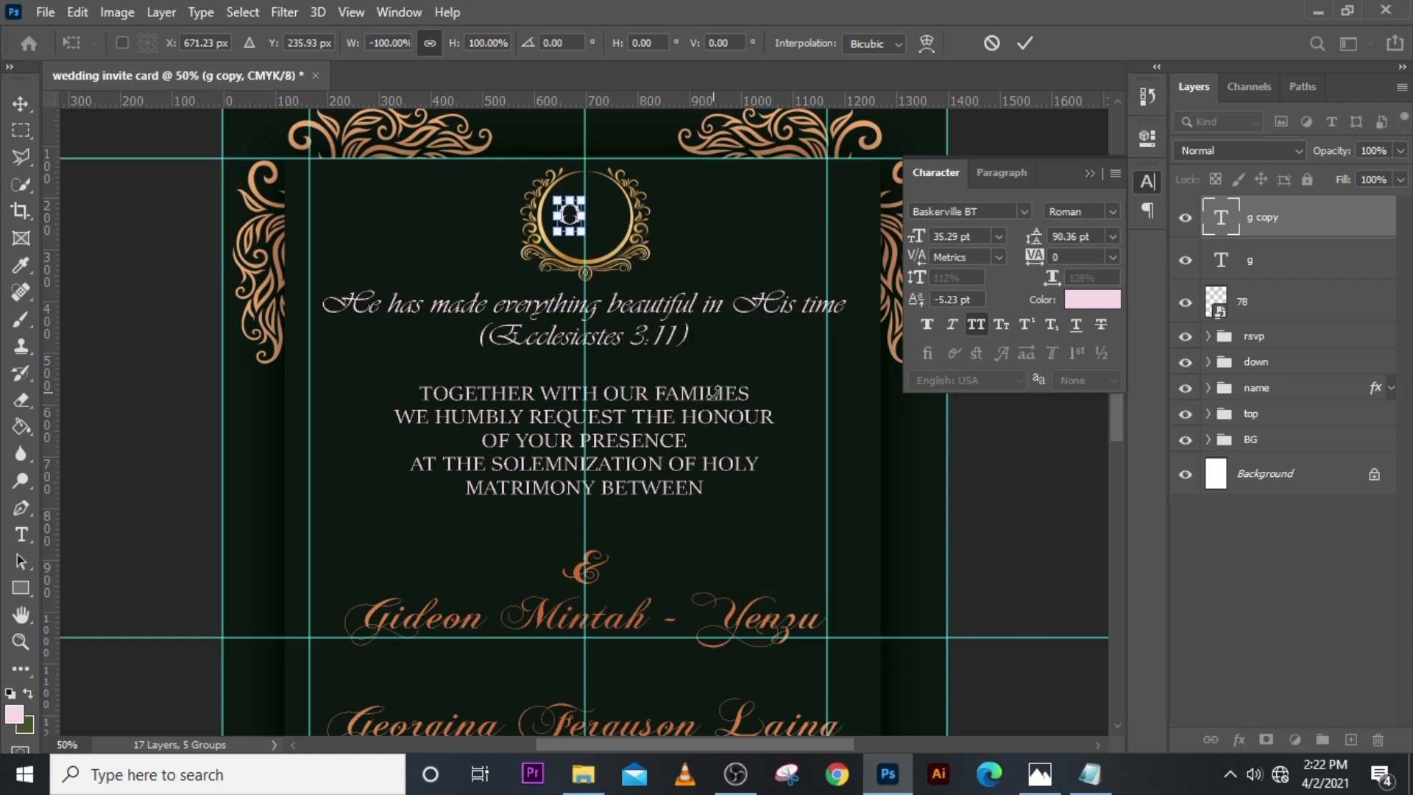
{"action": "key", "text": "Return"}
{"action": "key", "text": "j"}
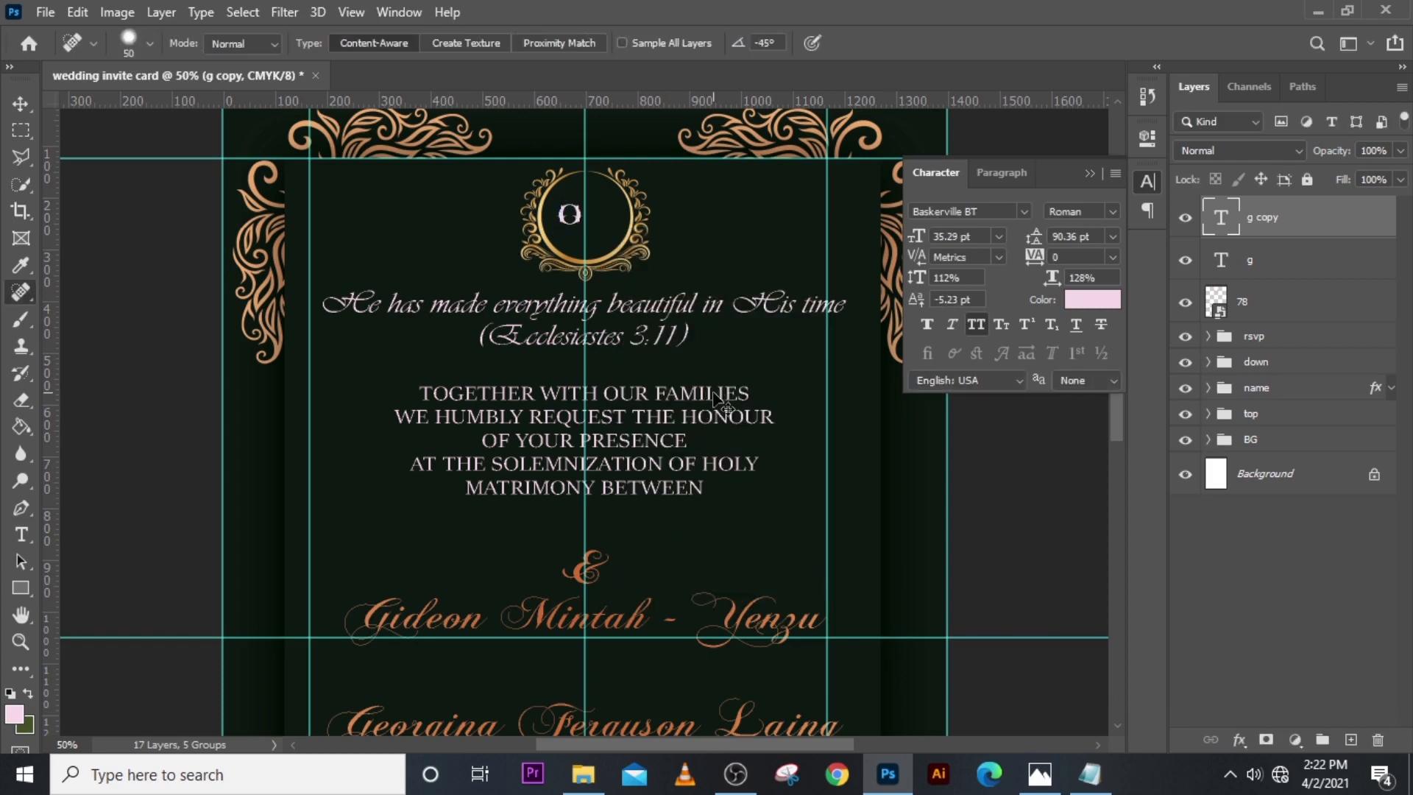
Step: Move the mirrored G right until it stands beside the first G inside the frame, leaving a gap between them
{"action": "key", "text": "v"}
{"action": "key", "text": "shift+Right"}
{"action": "key", "text": "shift+Right"}
{"action": "key", "text": "shift+Right"}
{"action": "key", "text": "shift+Right"}
{"action": "key", "text": "shift+Right"}
{"action": "key", "text": "shift+Right"}
{"action": "key", "text": "shift+Right"}
{"action": "key", "text": "shift+Right"}
{"action": "key", "text": "shift+Right"}
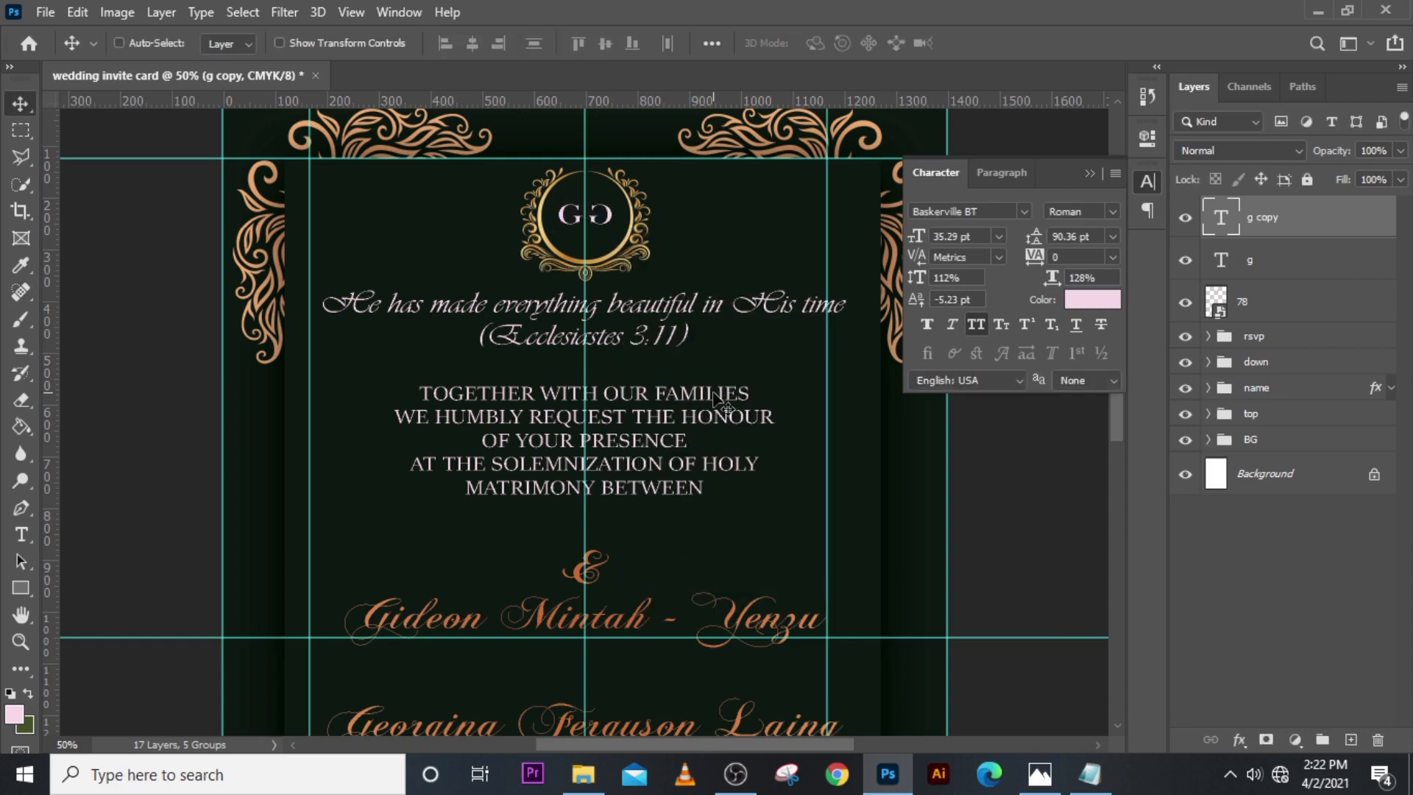
{"action": "key", "text": "shift+Right"}
{"action": "key", "text": "shift+Right"}
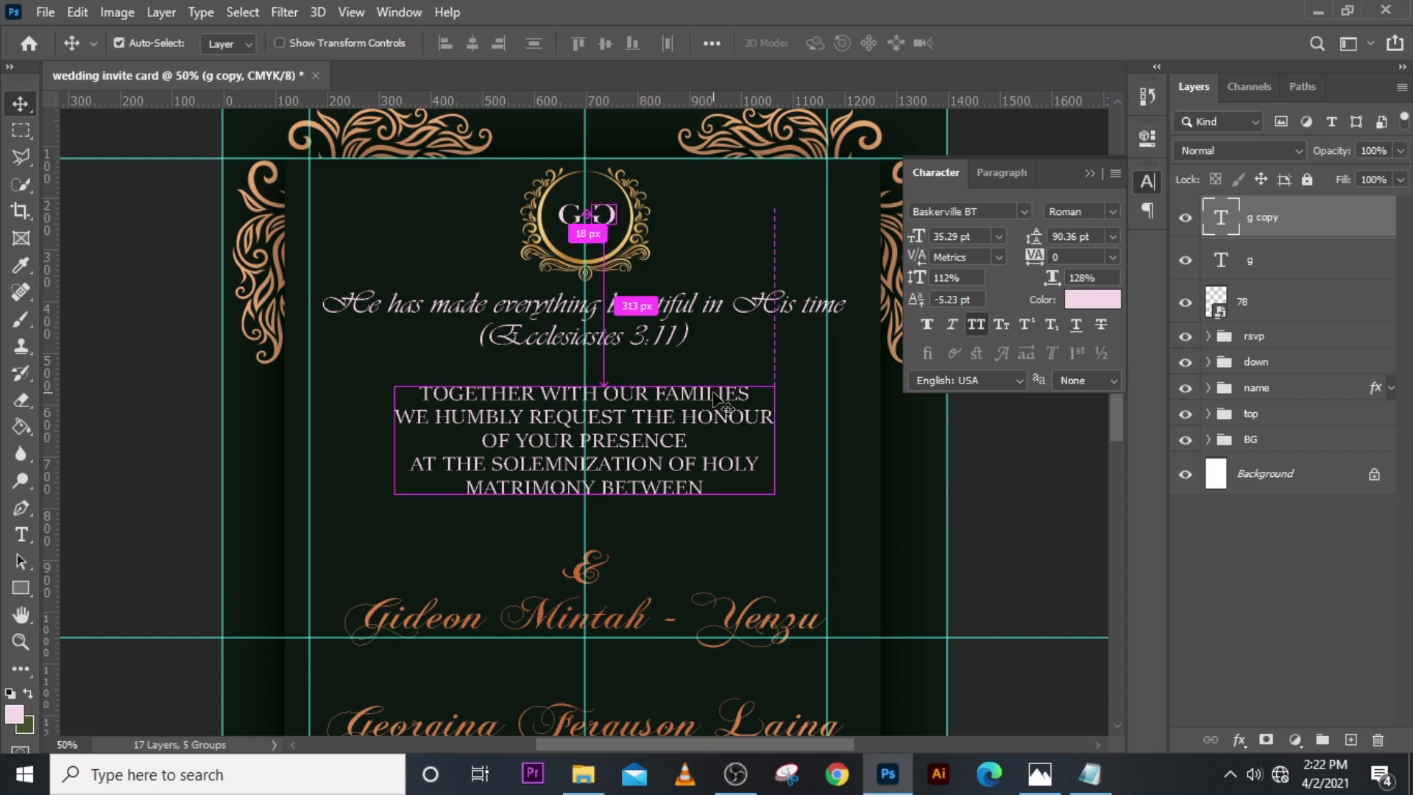
{"action": "key", "text": "ctrl+t"}
{"action": "key", "text": "Return"}
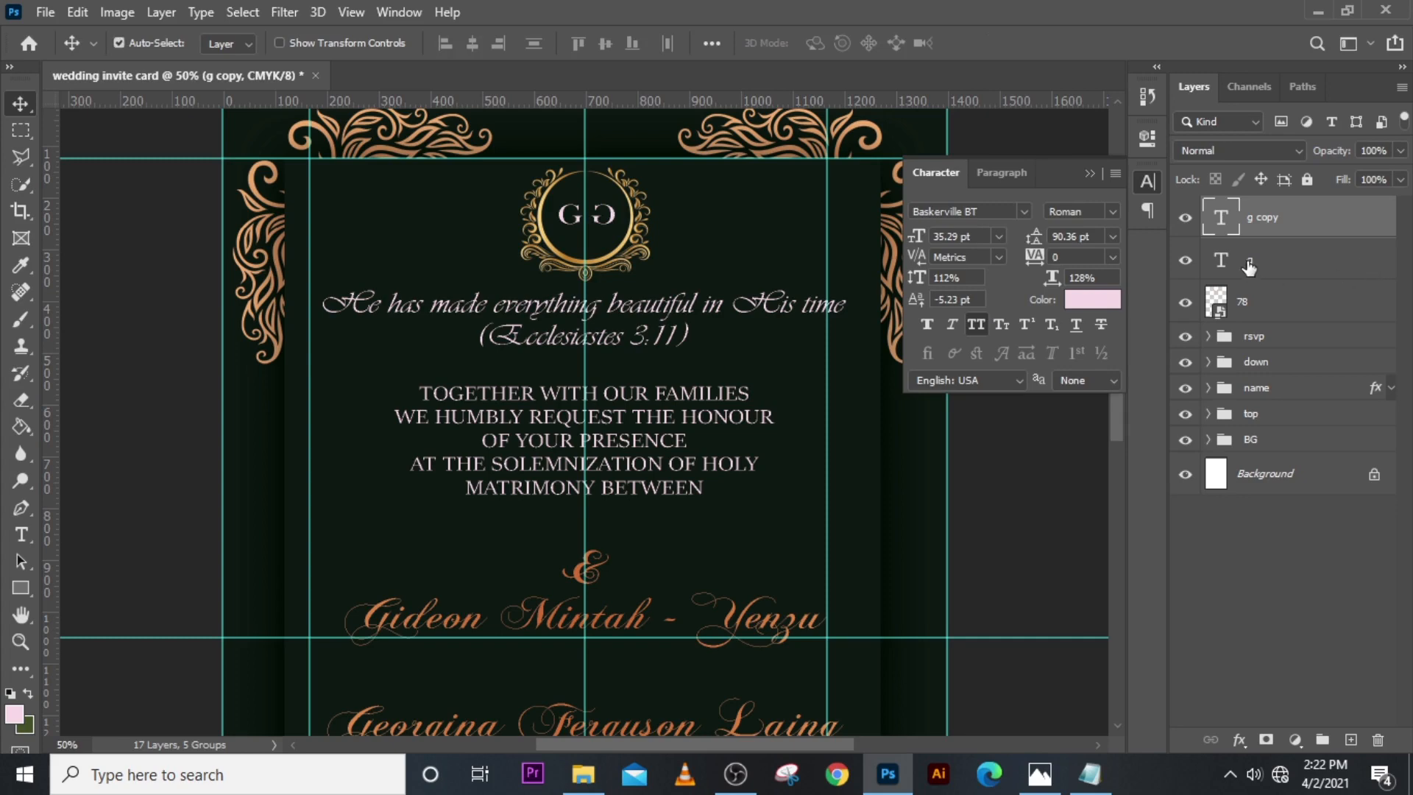
Step: Scale both G letters together to 137.87% and centre them on the vertical guide within the round frame
{"action": "left_click", "coordinate": [1248, 261], "text": "shift"}
{"action": "key", "text": "ctrl+t"}
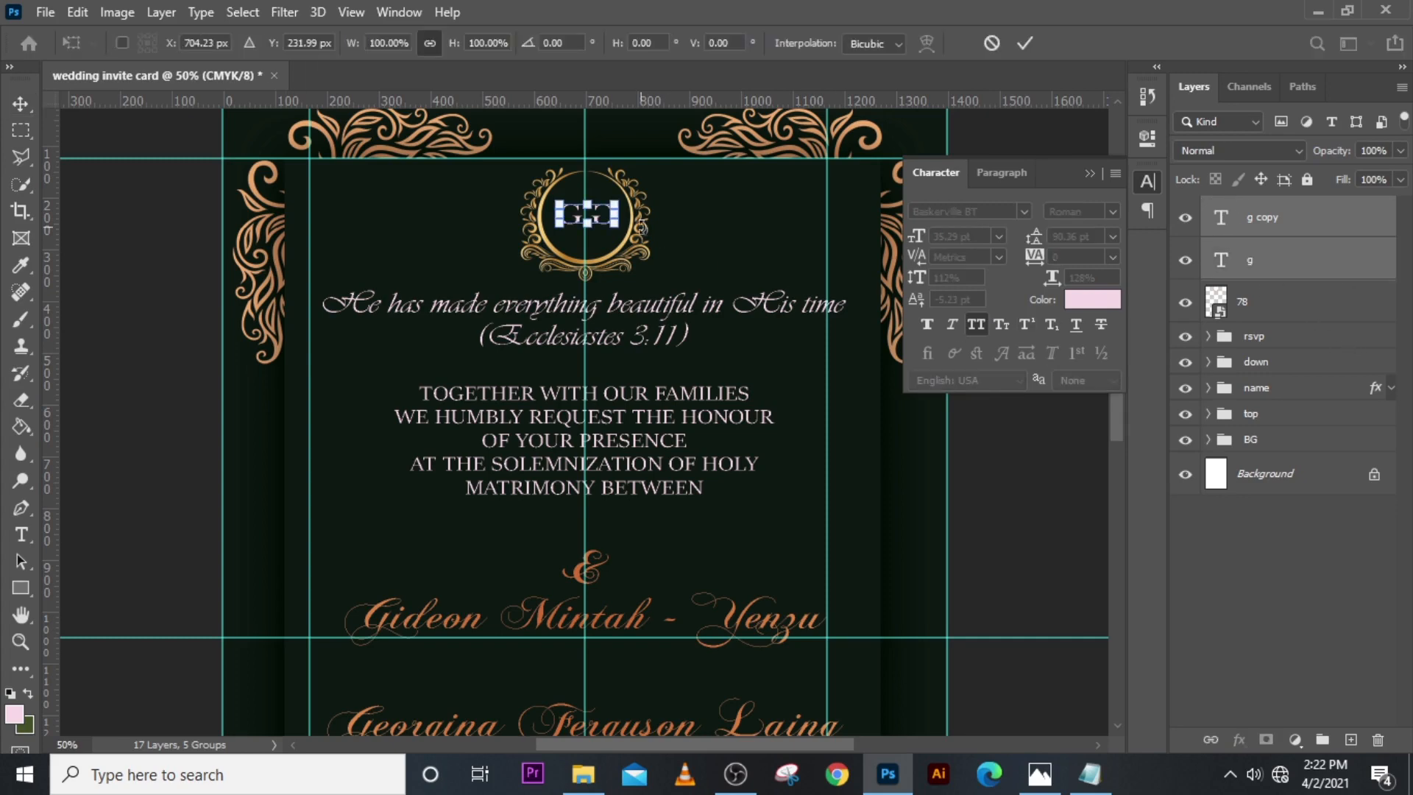
{"action": "key", "text": "ctrl+plus"}
{"action": "scroll", "coordinate": [942, 465], "scroll_direction": "up", "scroll_amount": 4}
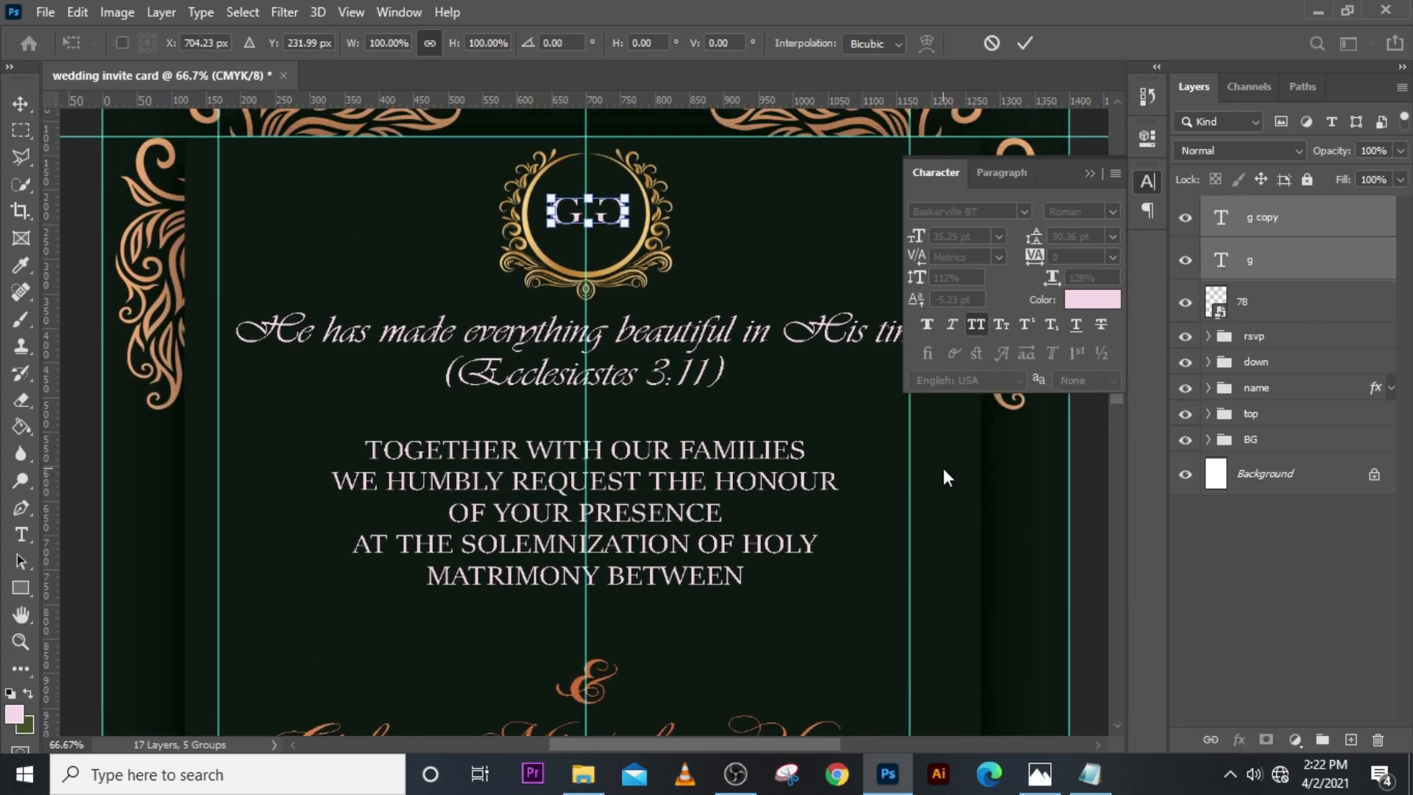
{"action": "key", "text": "ctrl+plus"}
{"action": "key", "text": "ctrl+plus"}
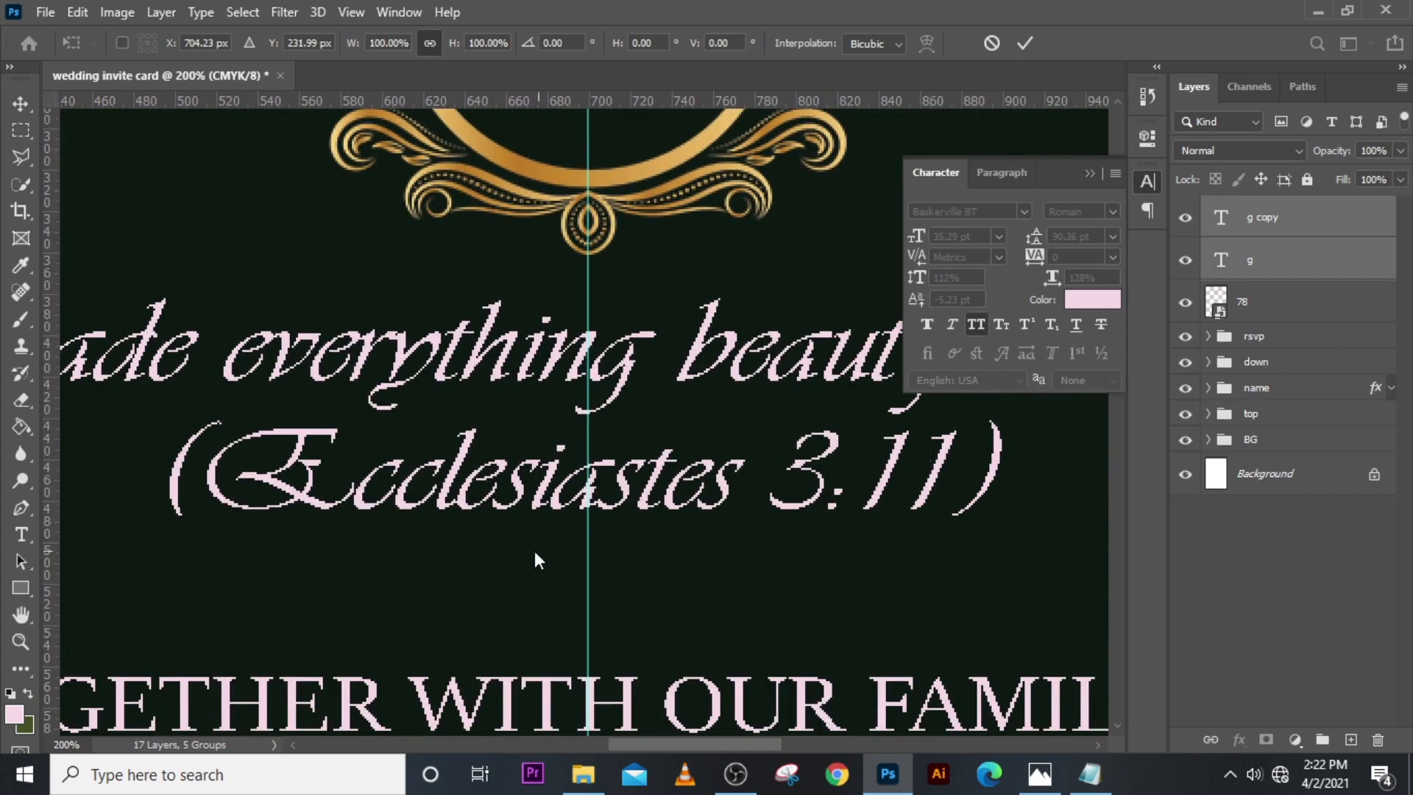
{"action": "key", "text": "ctrl+minus"}
{"action": "scroll", "coordinate": [889, 595], "scroll_direction": "up", "scroll_amount": 2}
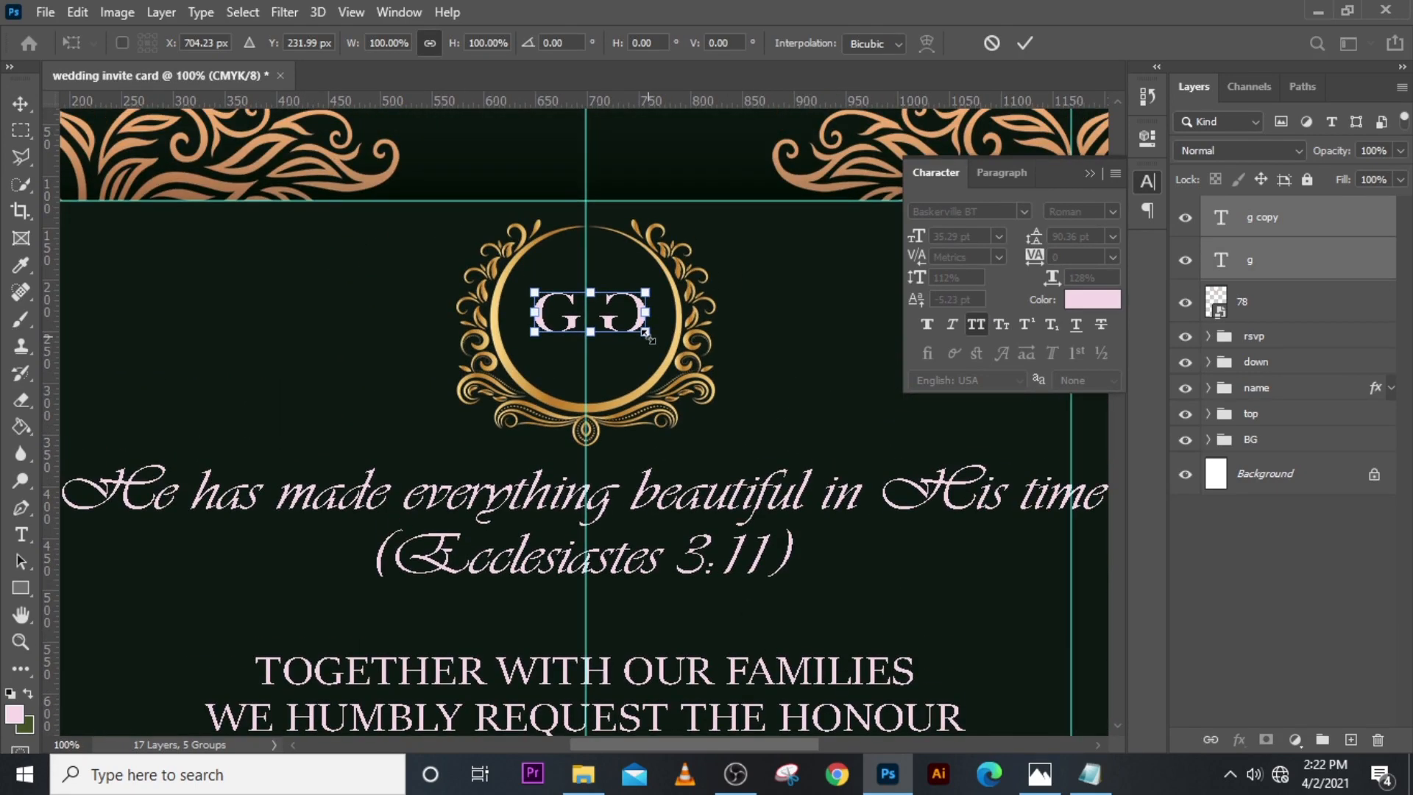
{"action": "left_click_drag", "start_coordinate": [648, 337], "coordinate": [683, 368]}
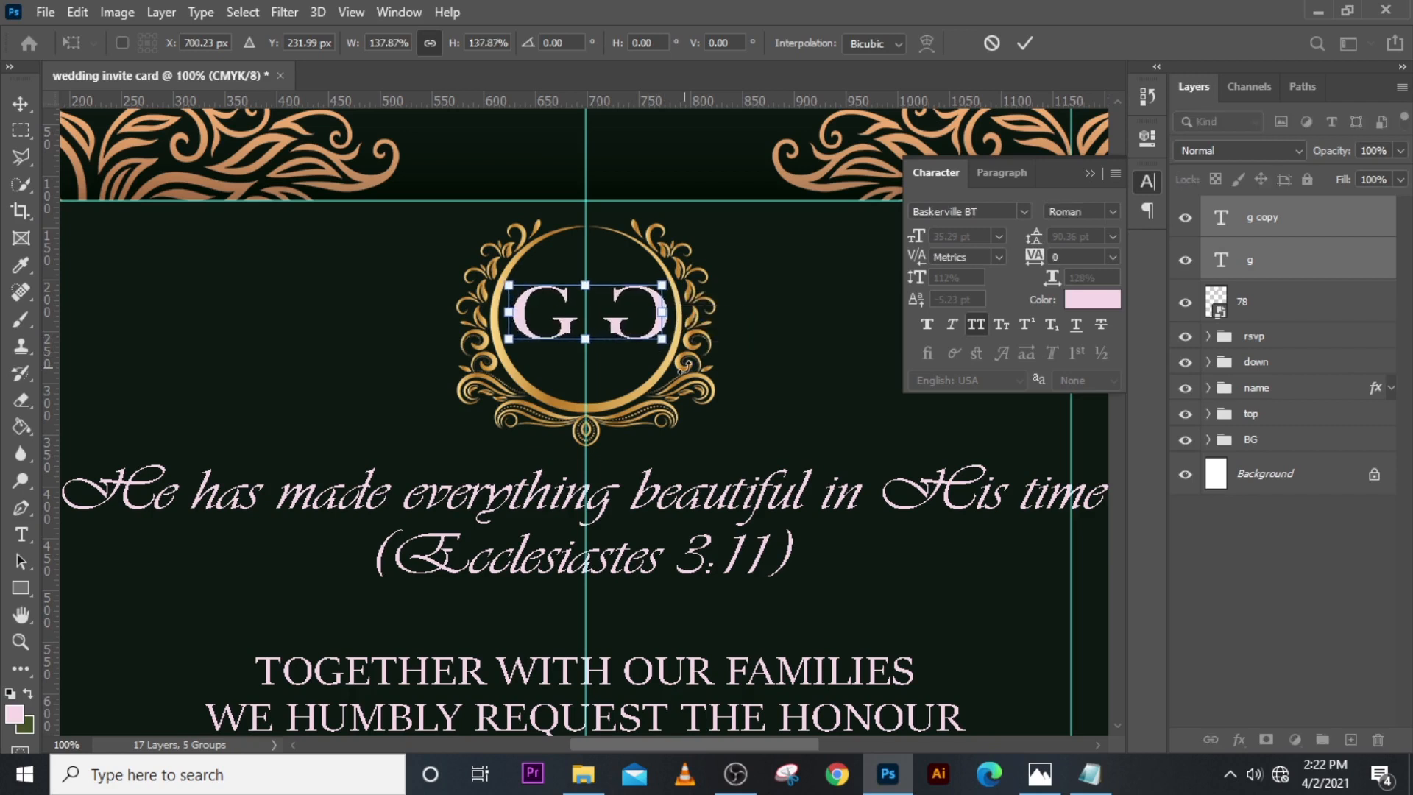
{"action": "key", "text": "Return"}
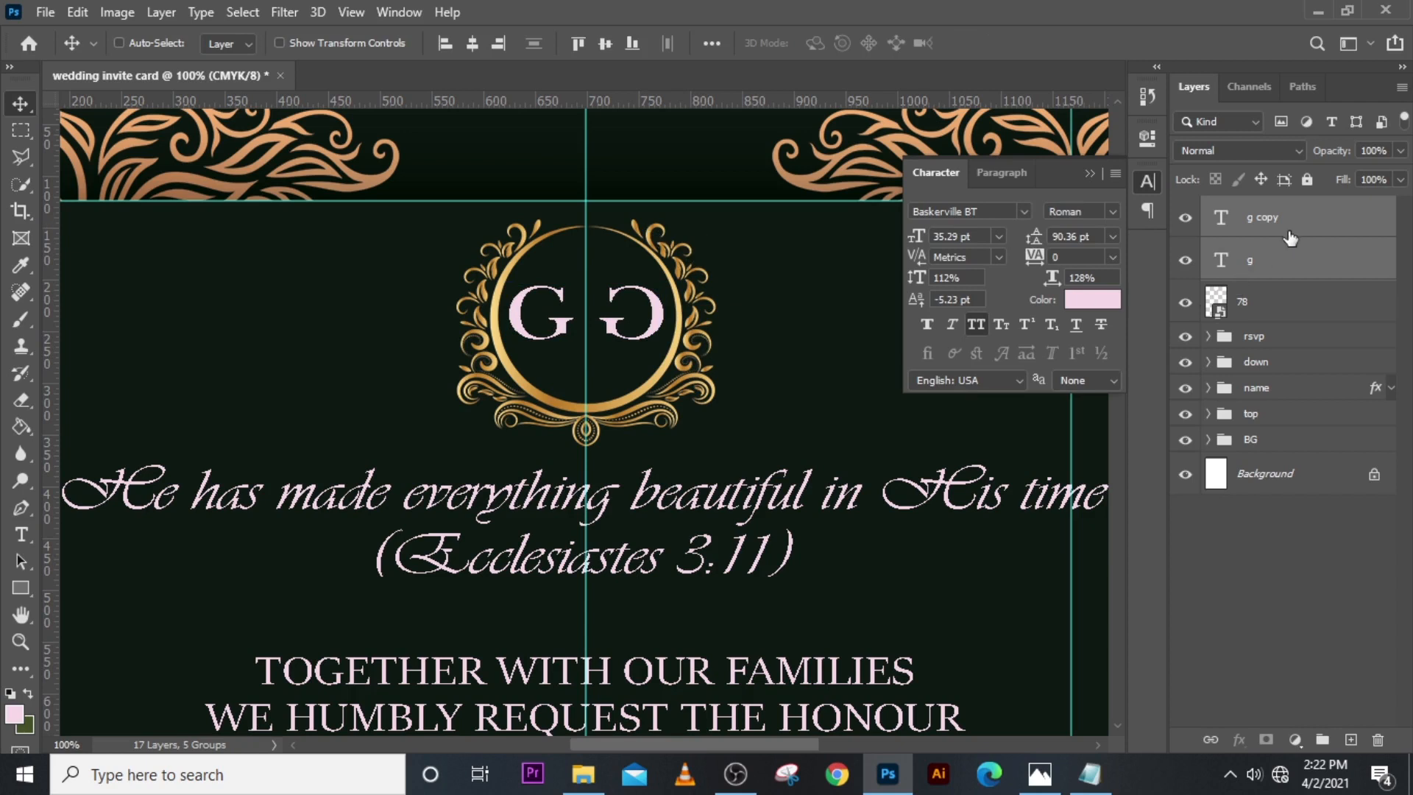
Step: Duplicate the mirrored G, change the copy's text to "&", and place its layer between the two G layers
{"action": "left_click", "coordinate": [1290, 234]}
{"action": "key", "text": "ctrl+j"}
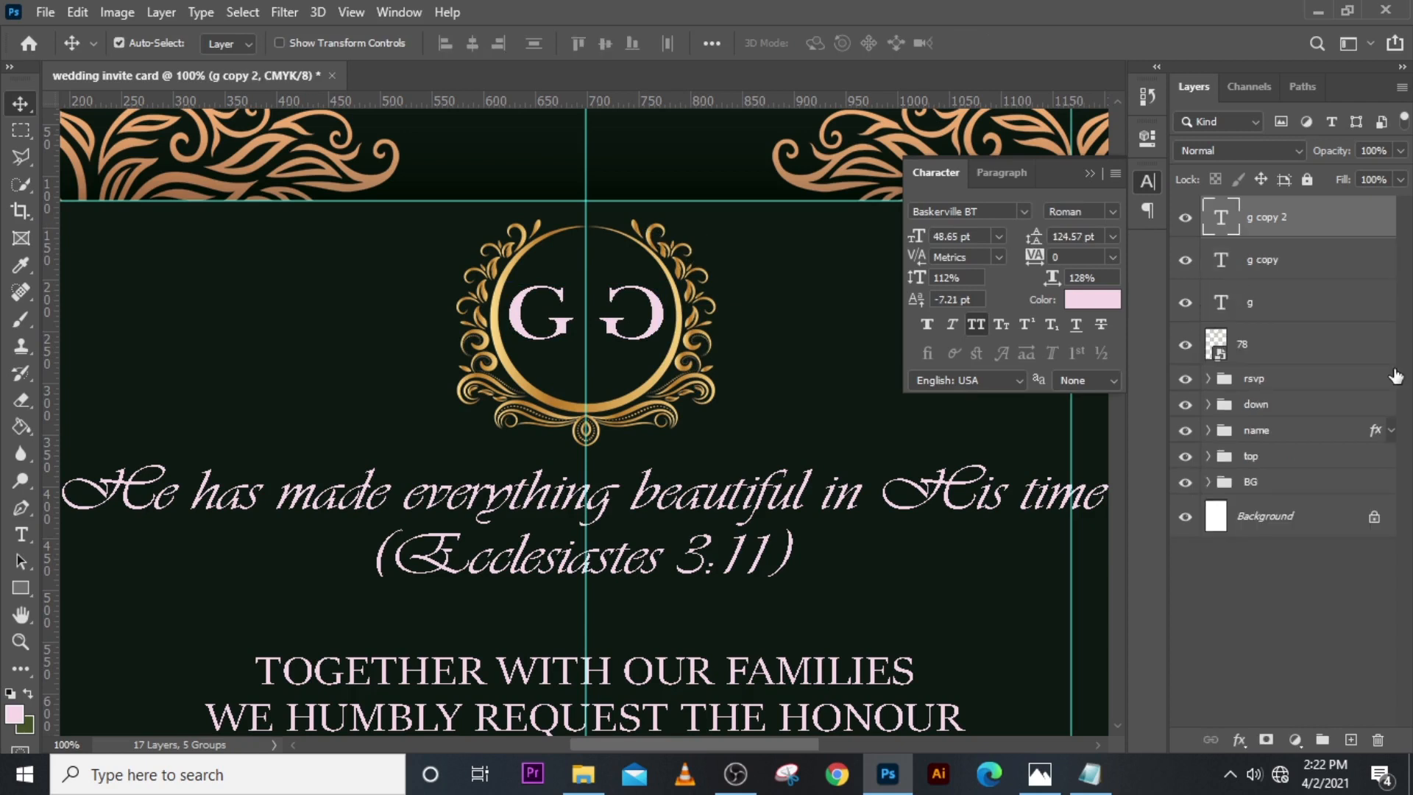
{"action": "double_click", "coordinate": [1220, 219]}
{"action": "left_click_drag", "start_coordinate": [1227, 221], "coordinate": [1250, 309]}
{"action": "key", "text": "v"}
Step: Flip the ampersand horizontally, scale it to 41.98%, and place it between the two G letters
{"action": "key", "text": "ctrl+t"}
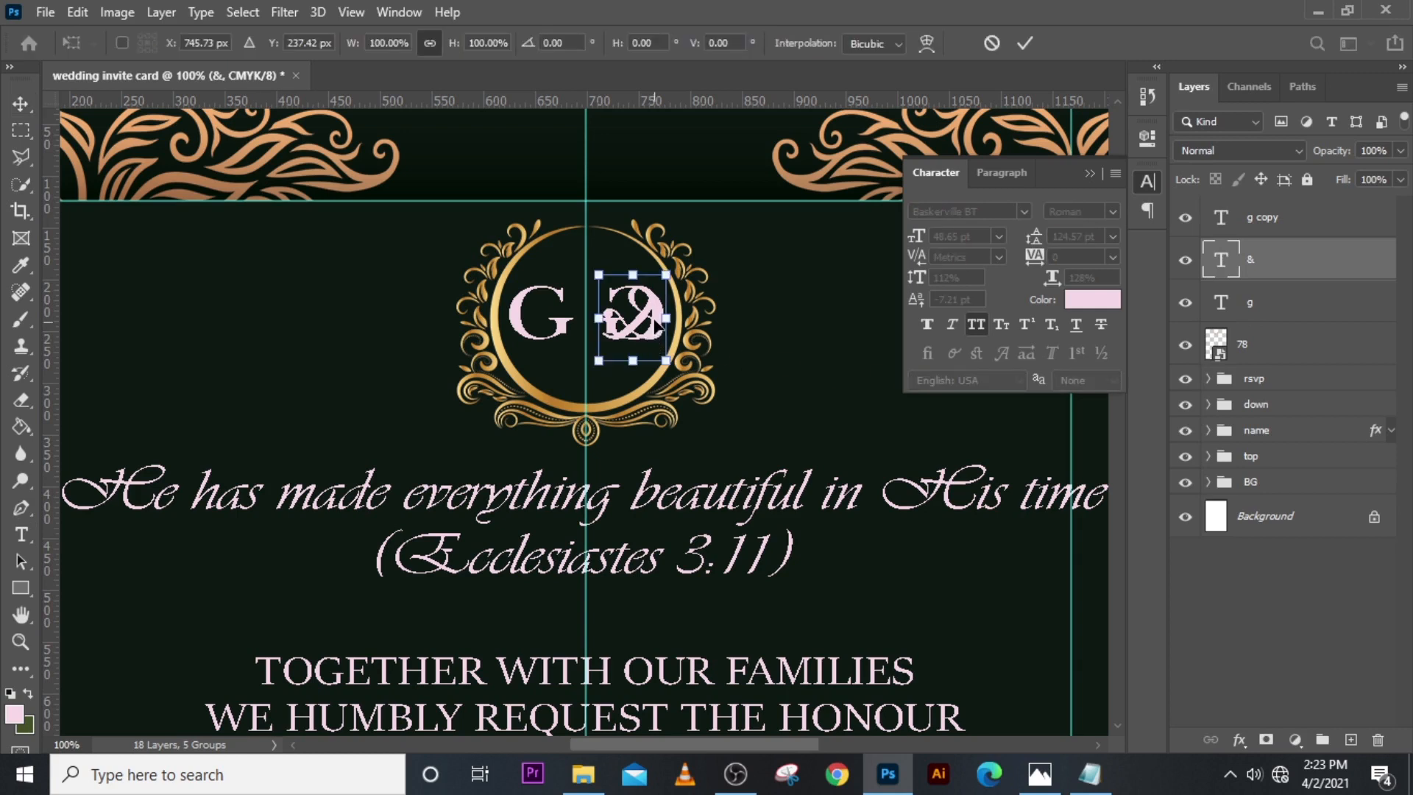
{"action": "right_click", "coordinate": [648, 358]}
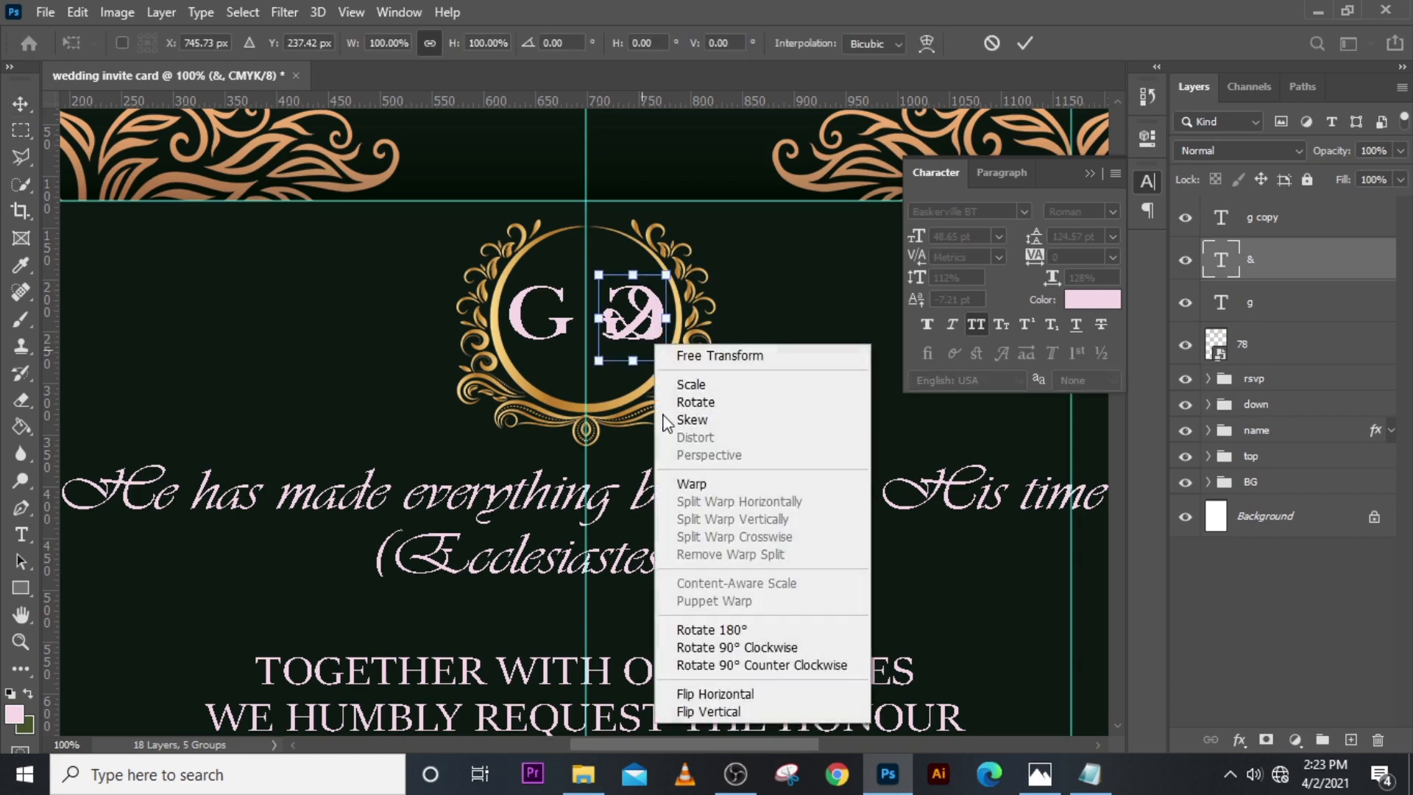
{"action": "left_click", "coordinate": [718, 694]}
{"action": "mouse_move", "coordinate": [635, 324]}
{"action": "left_mouse_down"}
{"action": "mouse_move", "coordinate": [610, 321]}
{"action": "mouse_move", "coordinate": [622, 344]}
{"action": "mouse_move", "coordinate": [612, 331]}
{"action": "left_mouse_up"}
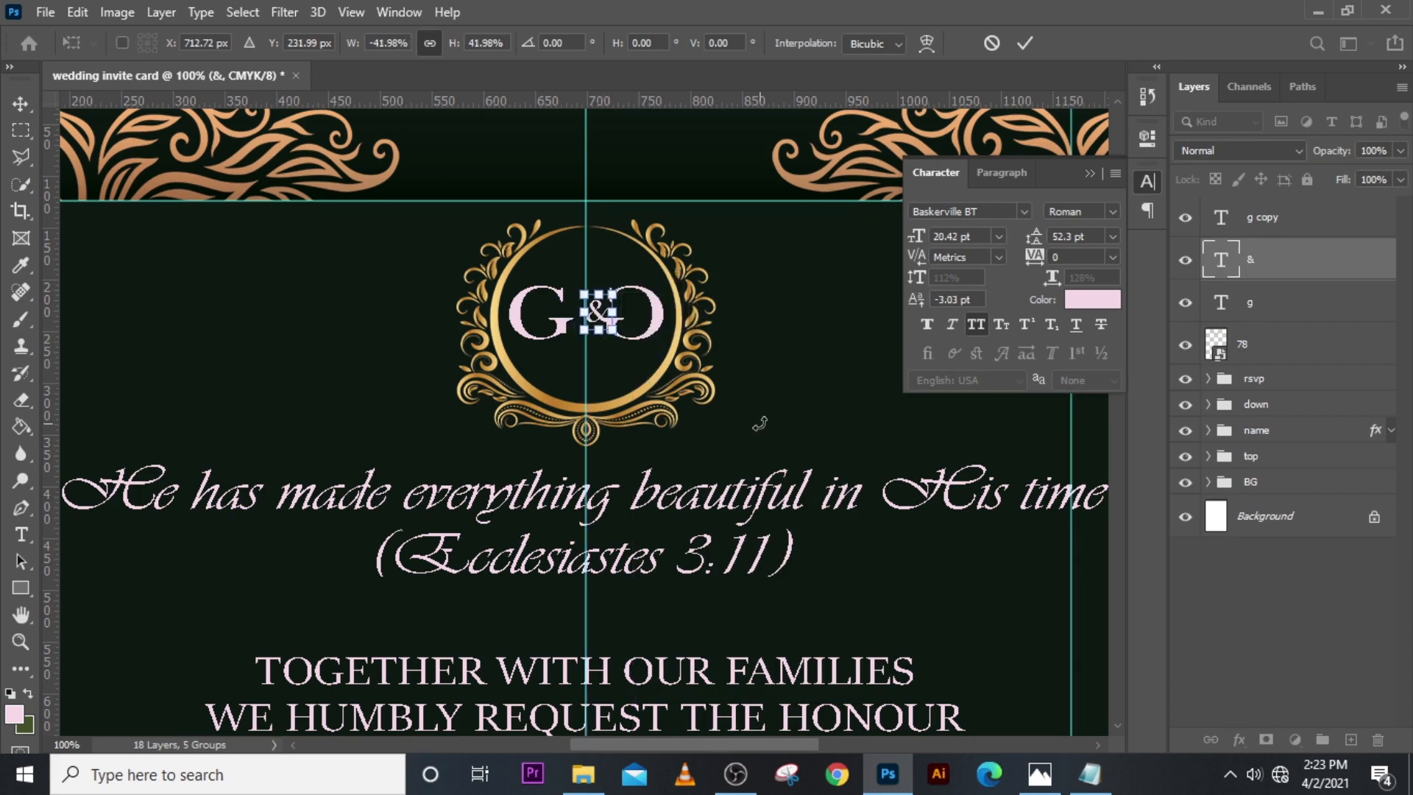
{"action": "key", "text": "Return"}
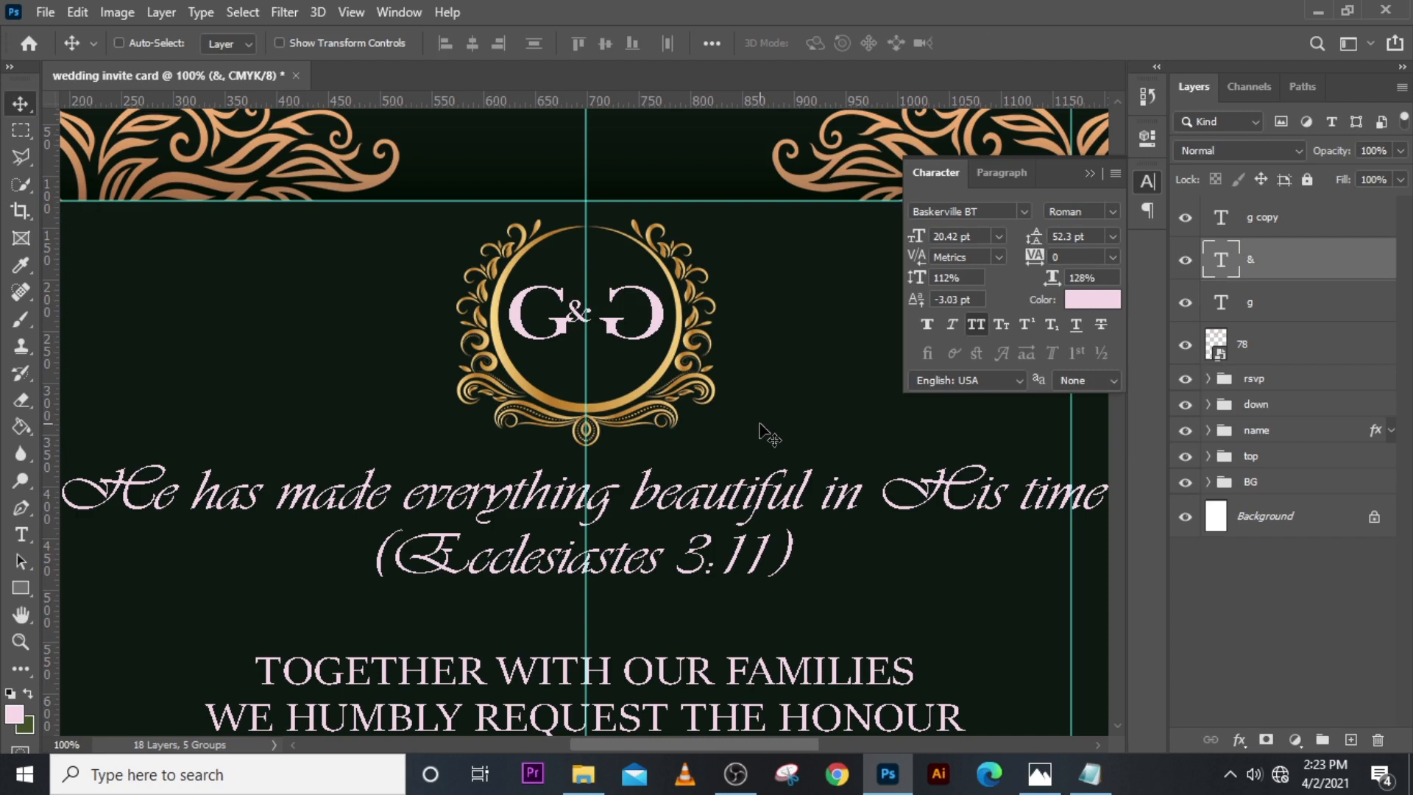
Step: Nudge the ampersand right until it is centred on the vertical guide
{"action": "key", "text": "Right"}
{"action": "key", "text": "Right"}
{"action": "key", "text": "Right"}
{"action": "key", "text": "Right"}
{"action": "key", "text": "Right"}
{"action": "key", "text": "Right"}
{"action": "key", "text": "Right"}
{"action": "key", "text": "Right"}
{"action": "key", "text": "Right"}
{"action": "key", "text": "Right"}
{"action": "key", "text": "Right"}
{"action": "key", "text": "Right"}
Step: Change the ampersand's font to ChopinScript and rotate it by -13.37°
{"action": "left_click", "coordinate": [1024, 213]}
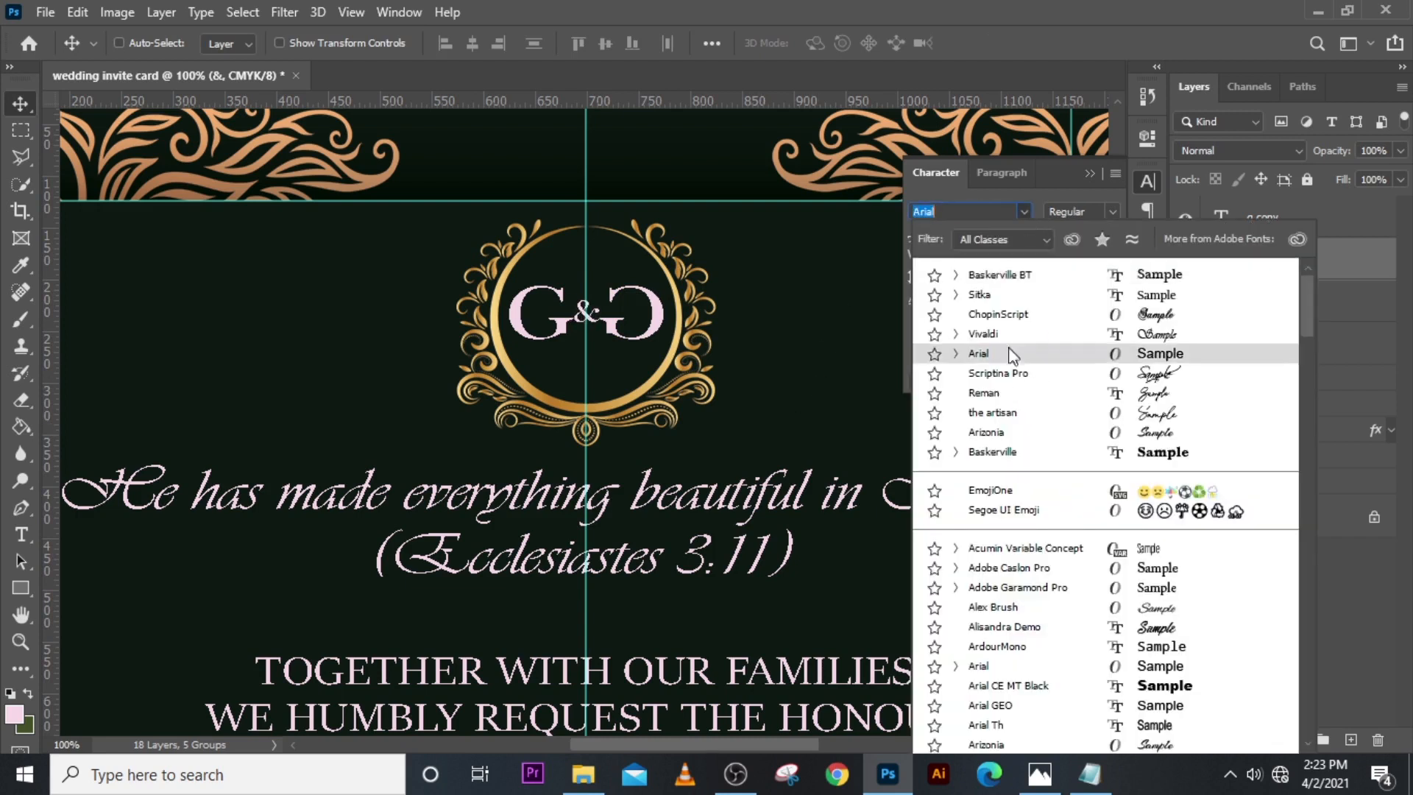
{"action": "left_click", "coordinate": [1009, 316]}
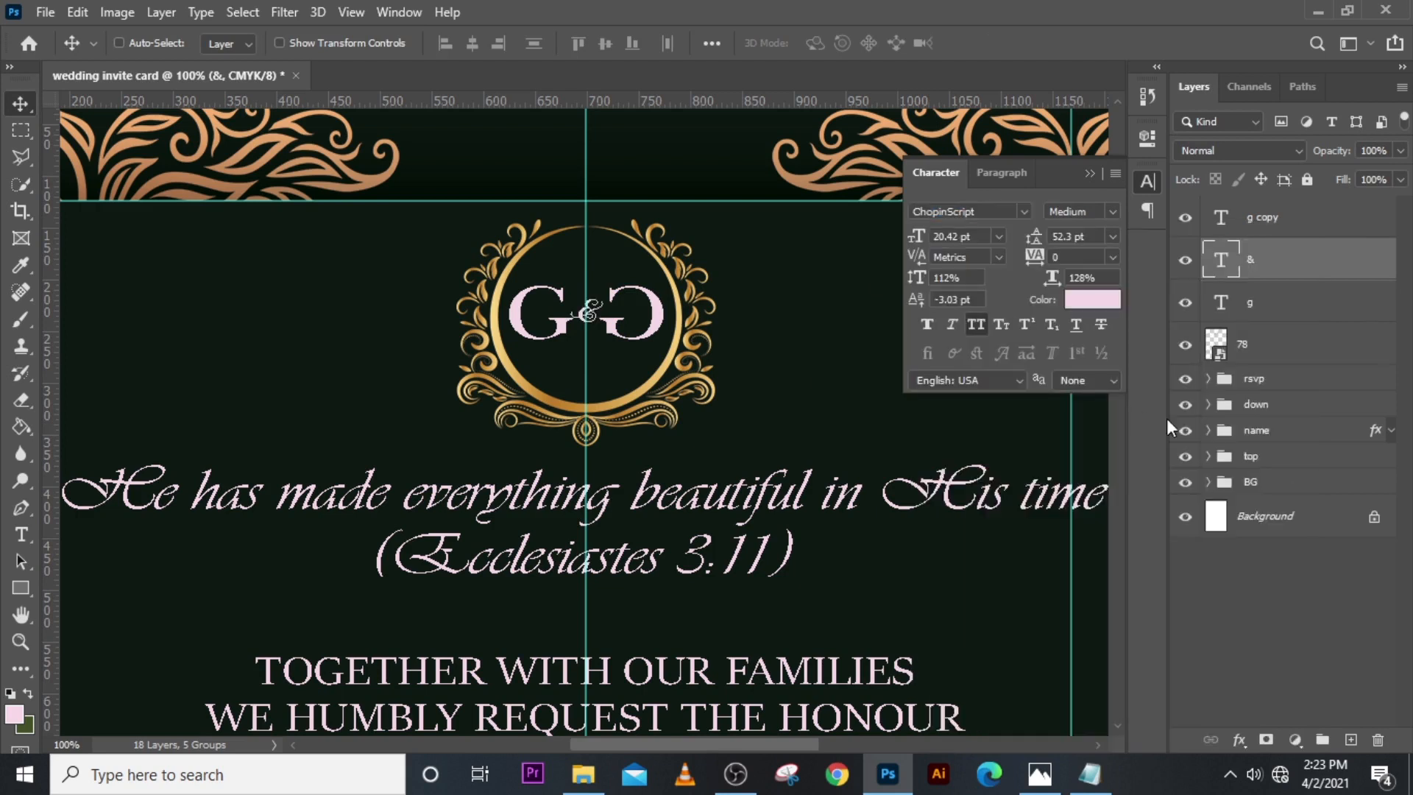
{"action": "key", "text": "ctrl+t"}
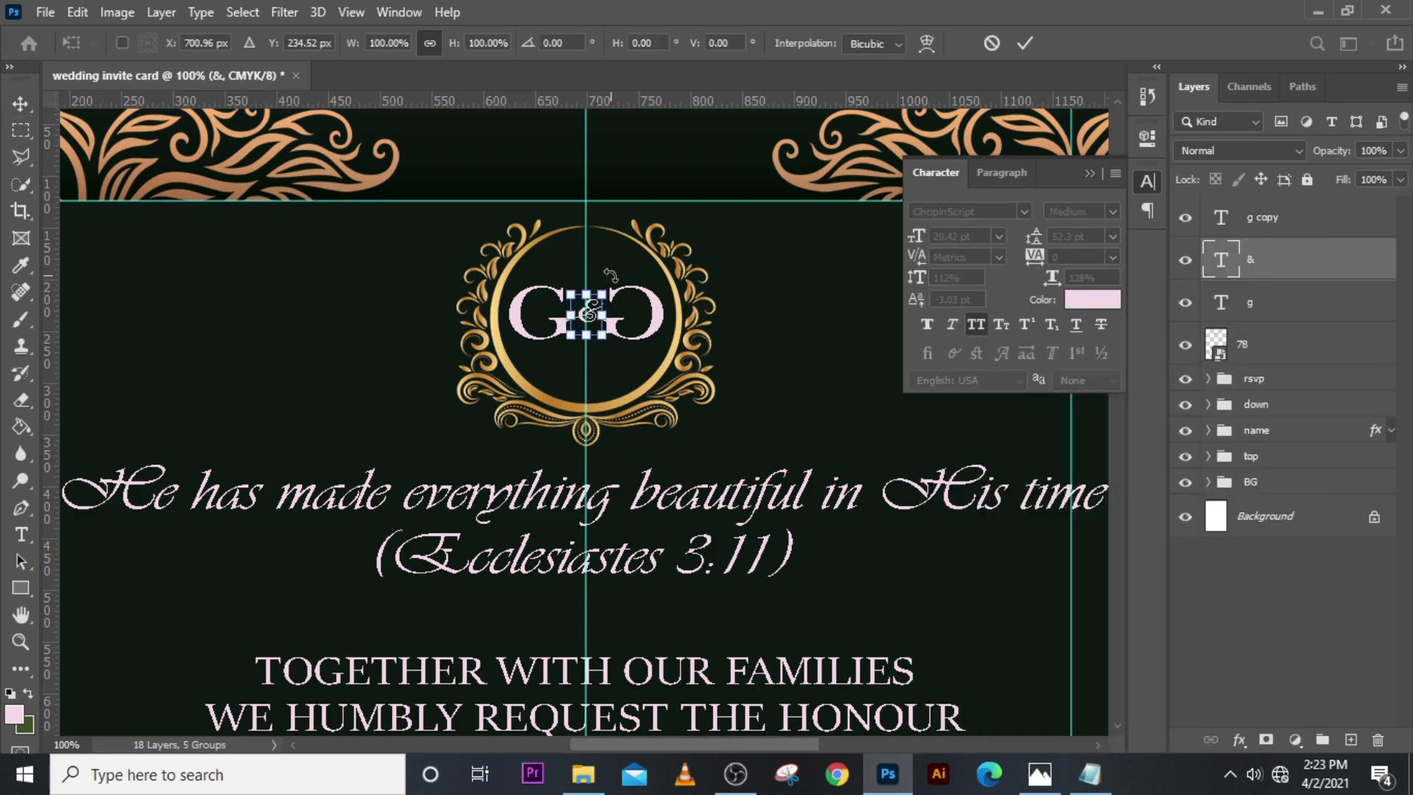
{"action": "left_click_drag", "start_coordinate": [611, 277], "coordinate": [605, 261]}
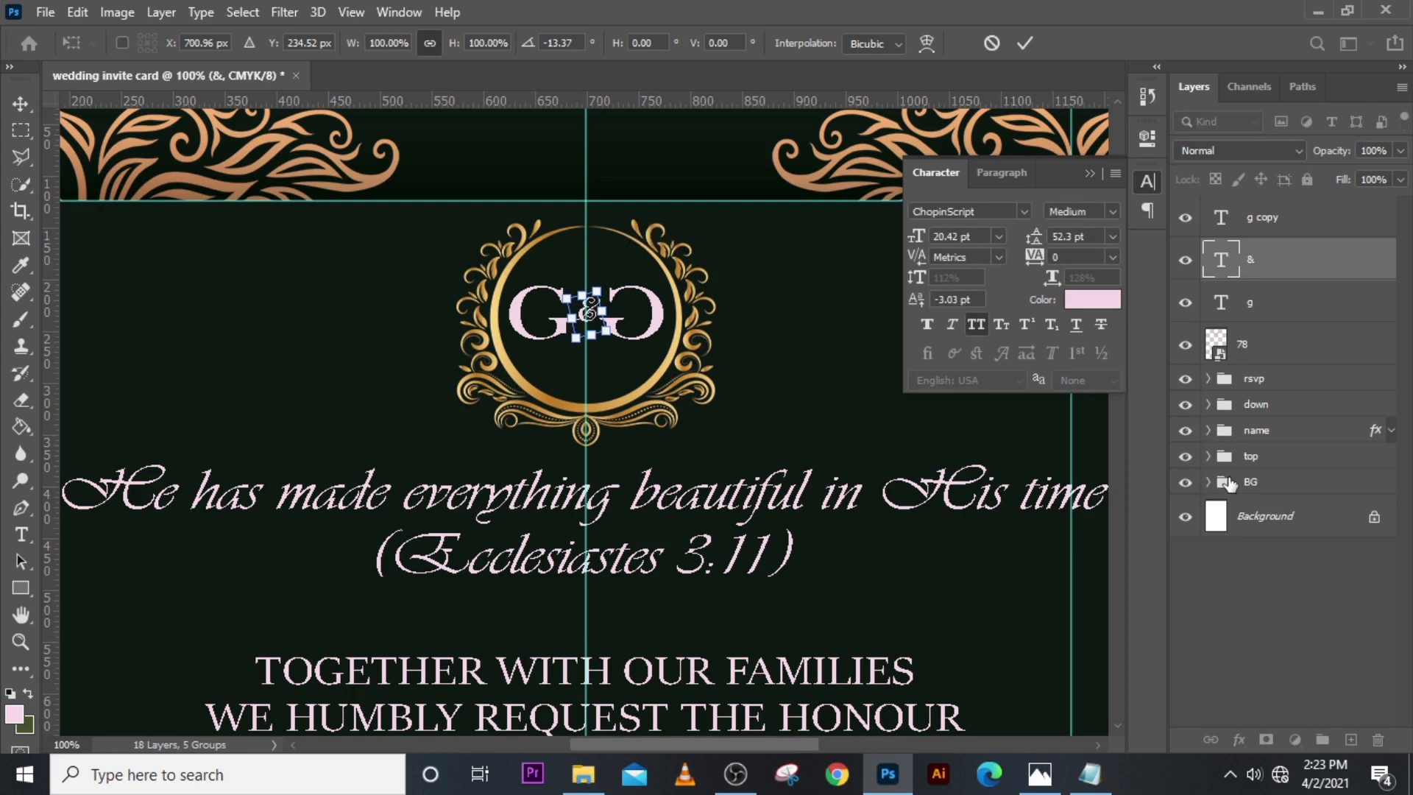
{"action": "key", "text": "Return"}
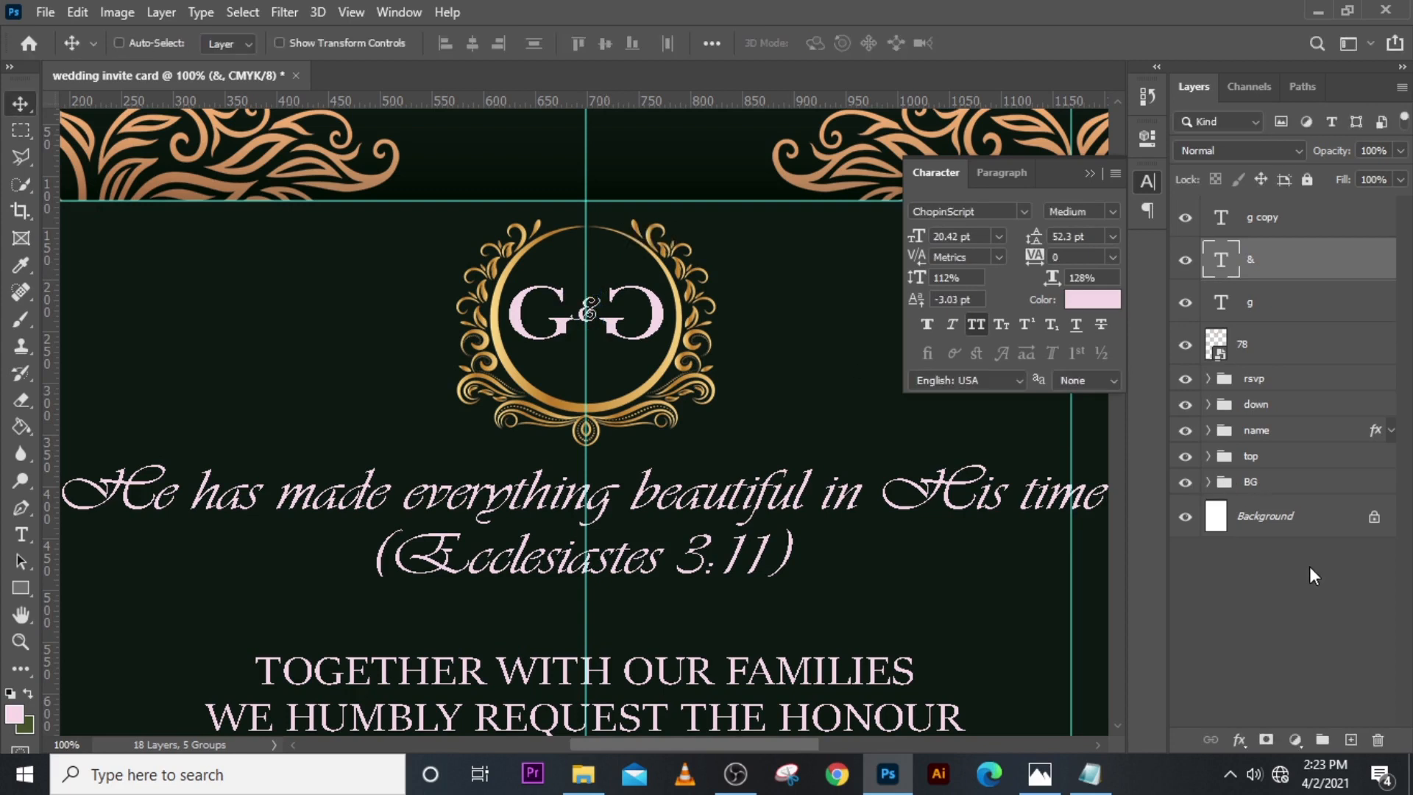
Step: Nudge the mirrored G slightly left, closer to the ampersand, and collapse the character settings
{"action": "key", "text": "ctrl+t"}
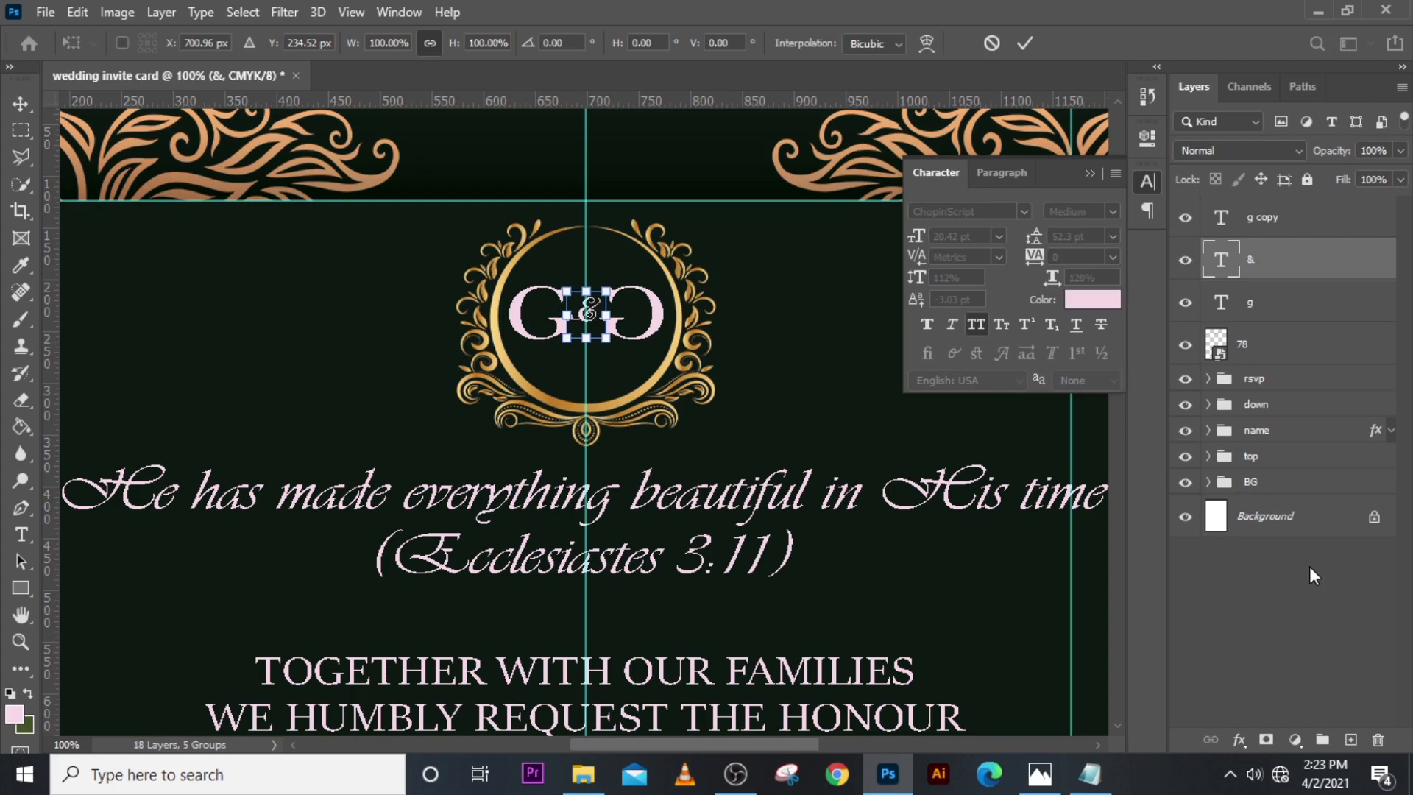
{"action": "key", "text": "ctrl+plus"}
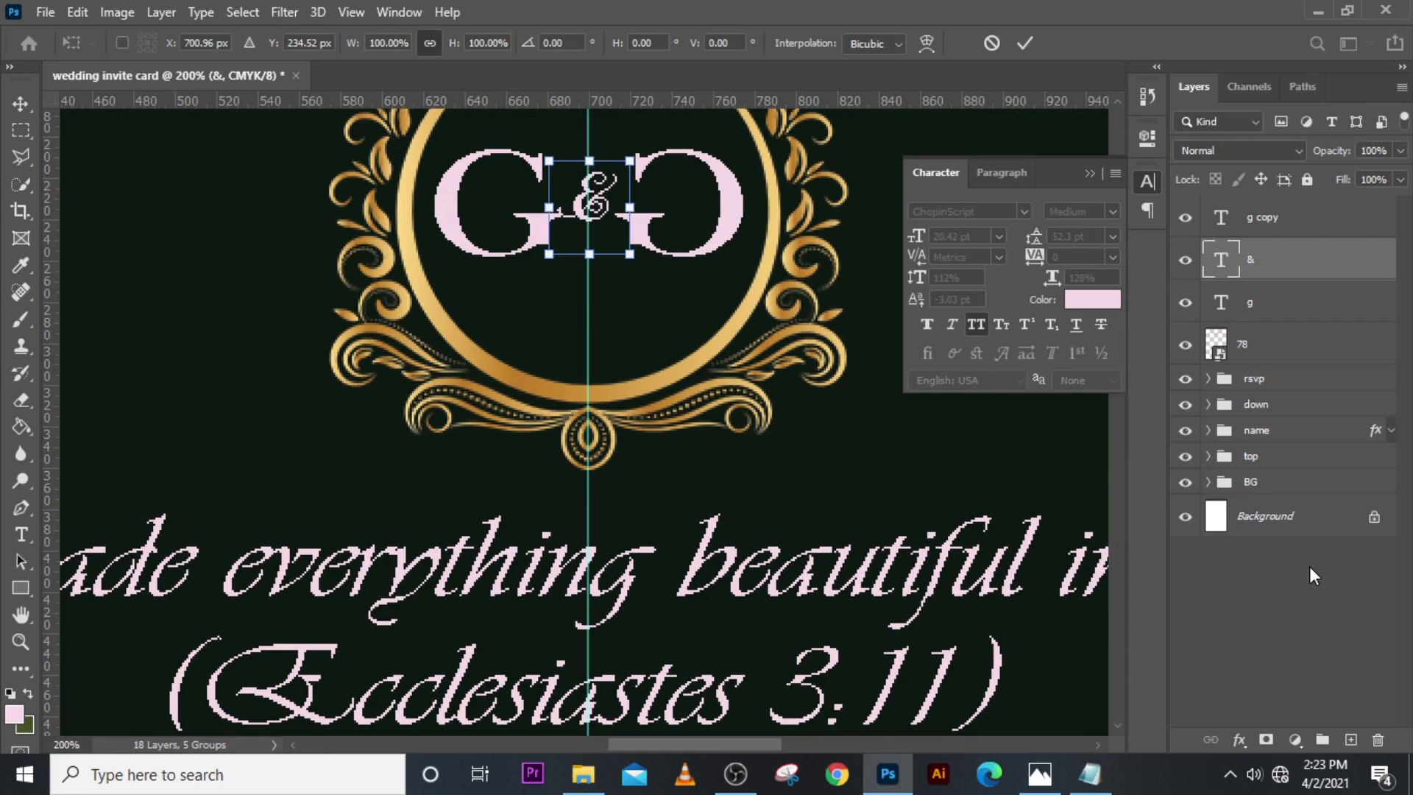
{"action": "key", "text": "Return"}
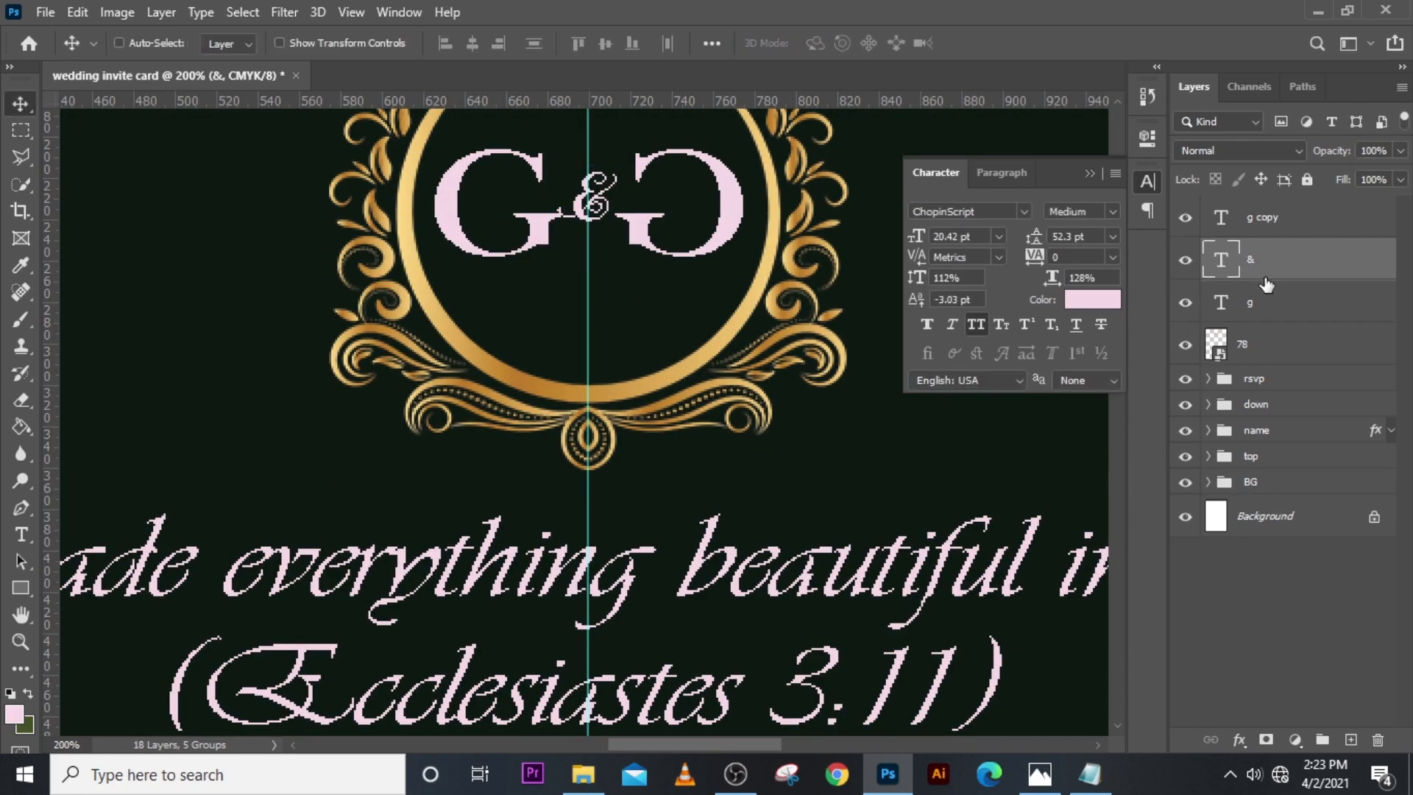
{"action": "left_click", "coordinate": [1256, 304]}
{"action": "left_click", "coordinate": [1255, 255]}
{"action": "left_click", "coordinate": [1260, 220]}
{"action": "key", "text": "Left"}
{"action": "key", "text": "Left"}
{"action": "key", "text": "Left"}
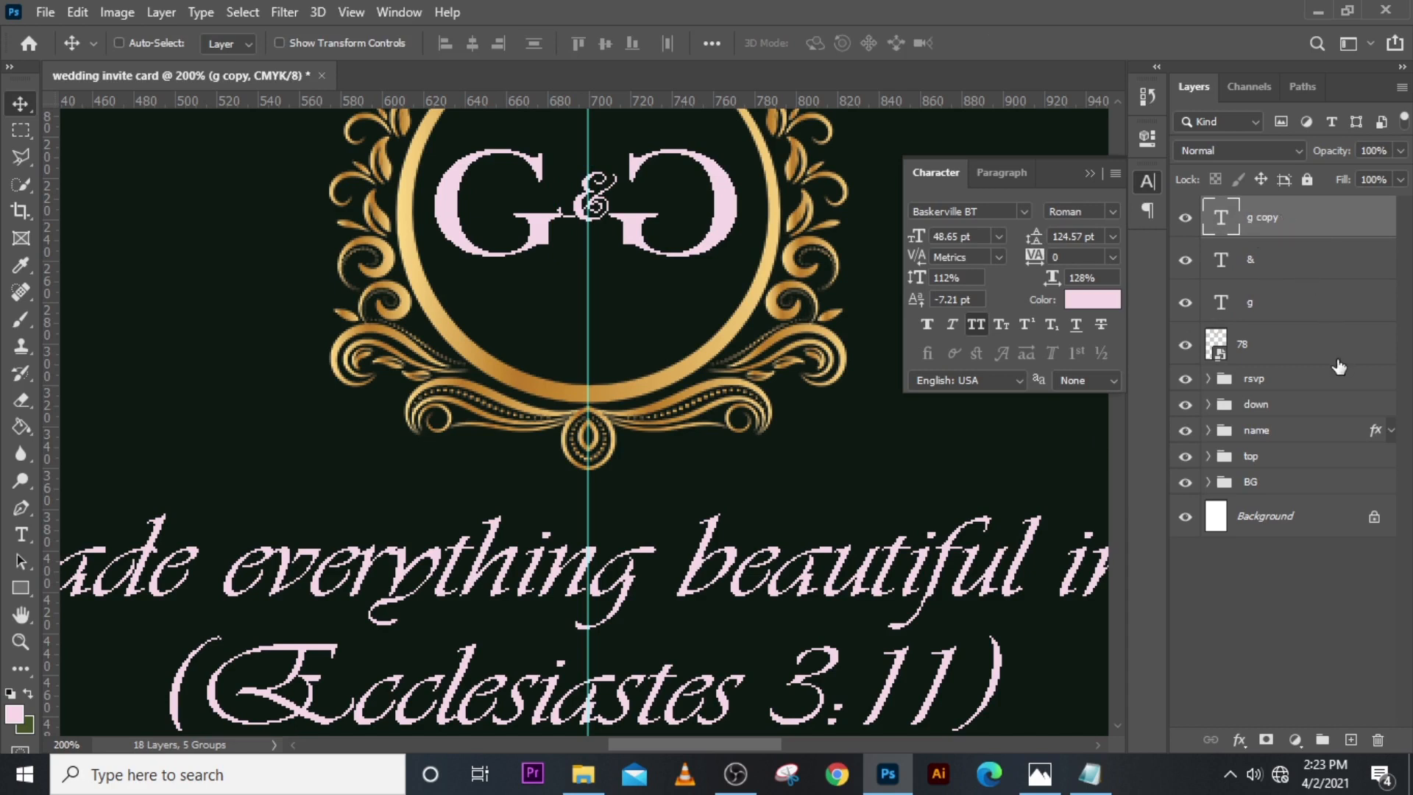
{"action": "left_click", "coordinate": [1091, 174]}
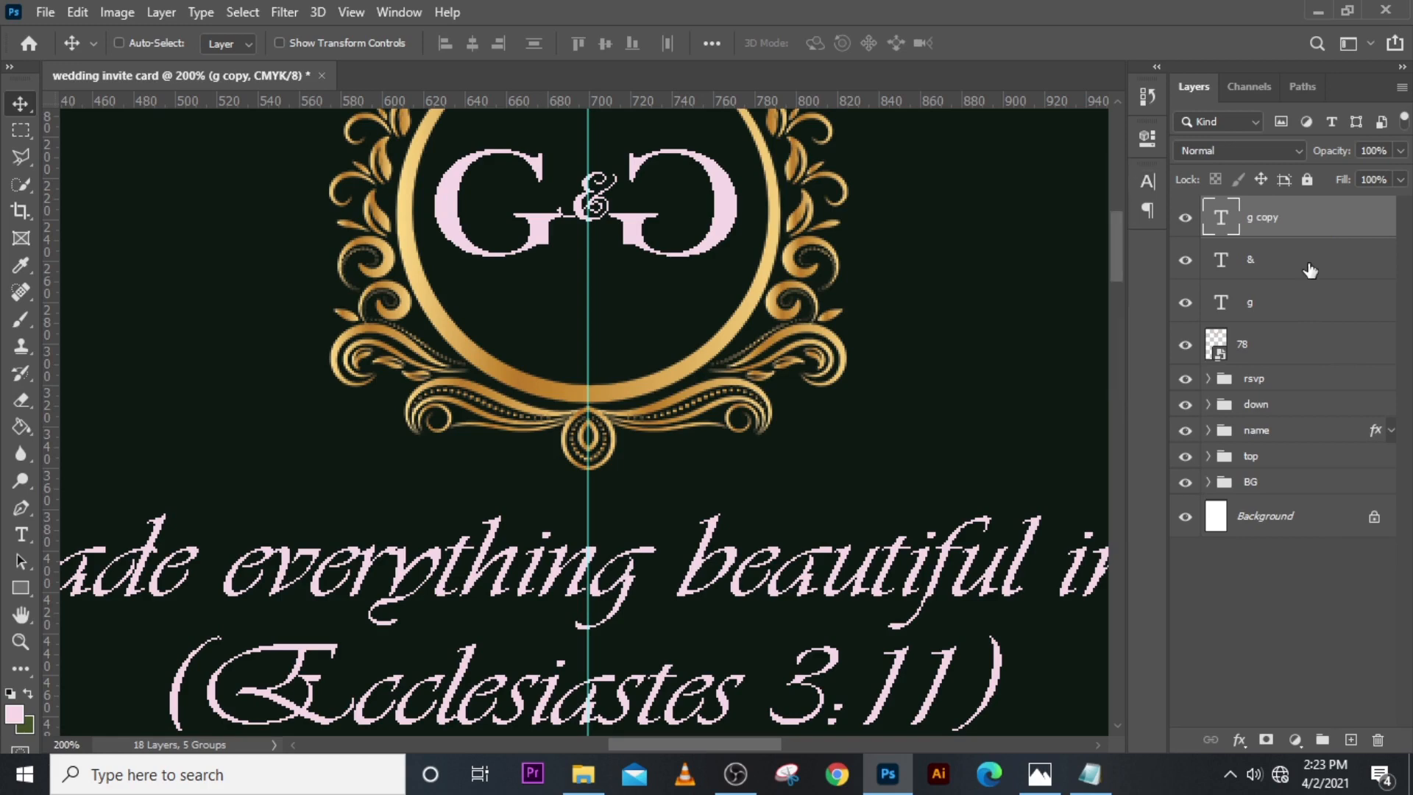
Step: Group both G letter layers, the ampersand layer and the round gold frame, and check the group by toggling its visibility
{"action": "key", "text": "ctrl+0"}
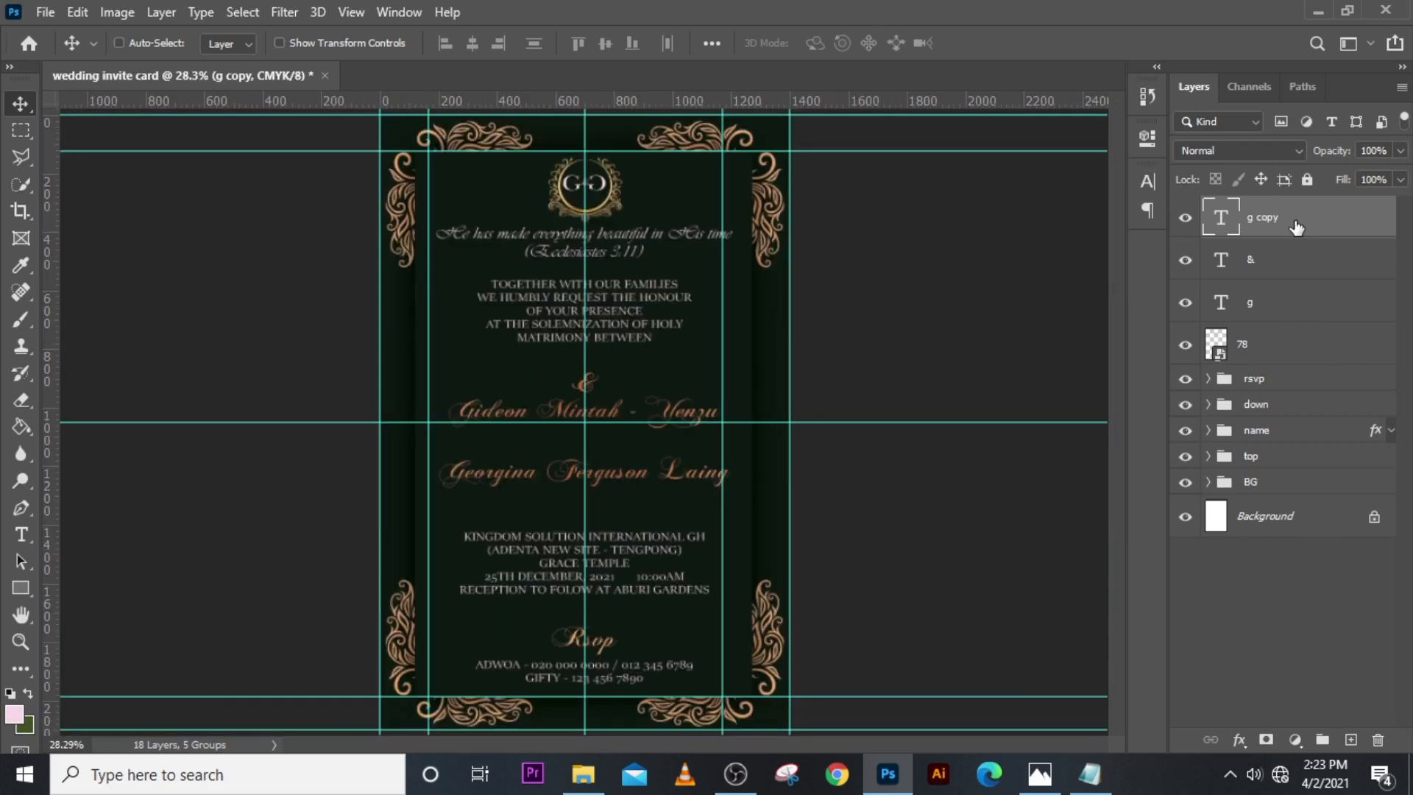
{"action": "left_click", "coordinate": [1245, 313], "text": "shift"}
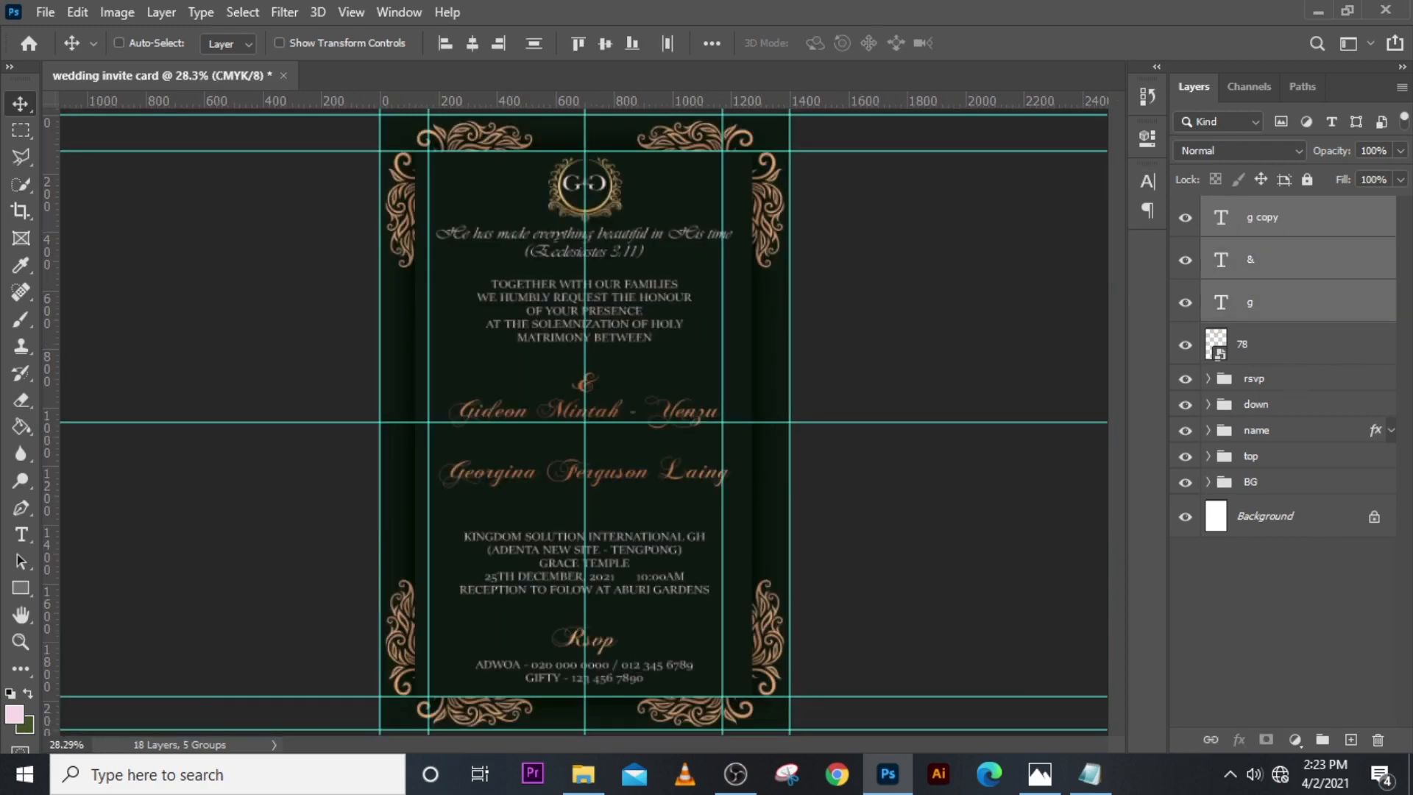
{"action": "left_click", "coordinate": [1295, 357], "text": "ctrl"}
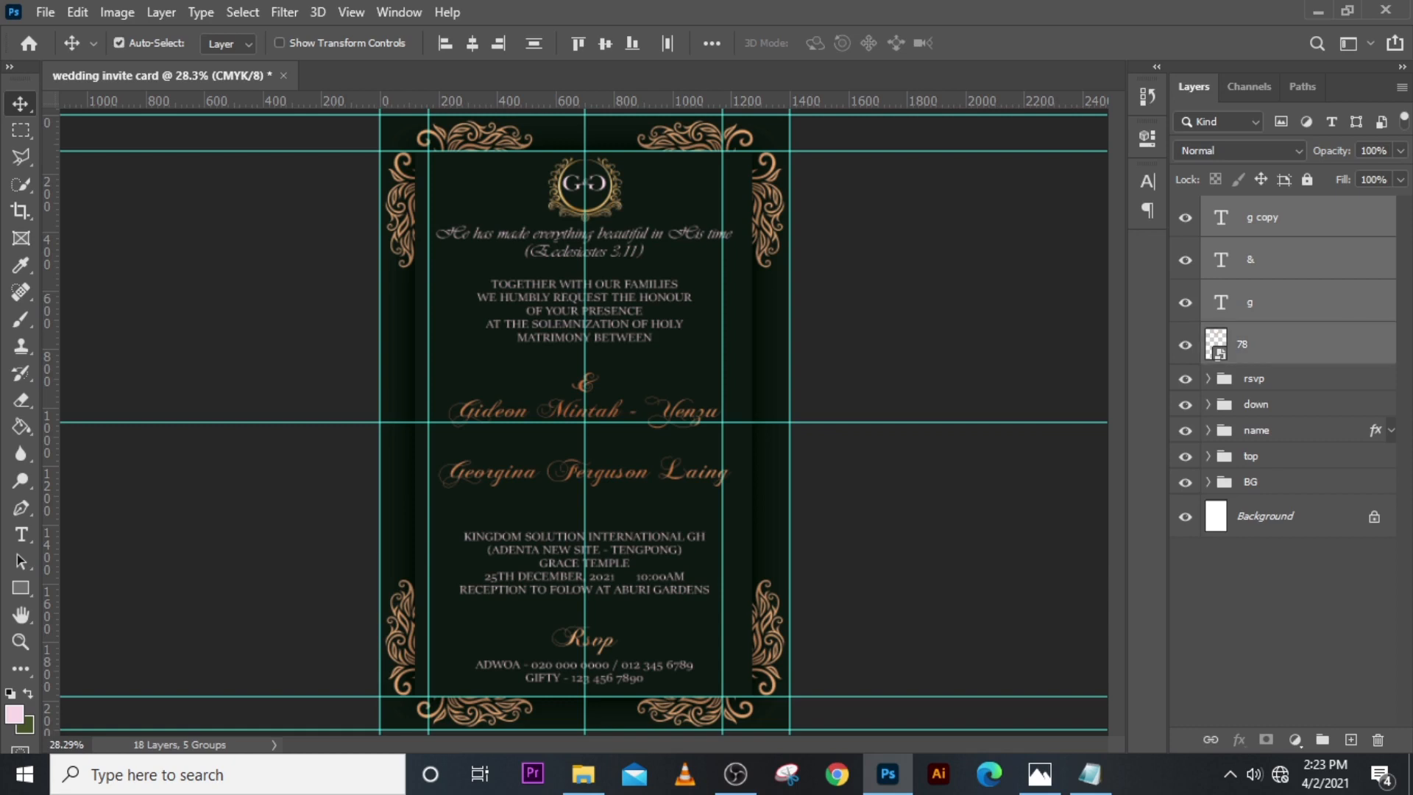
{"action": "key", "text": "ctrl+g"}
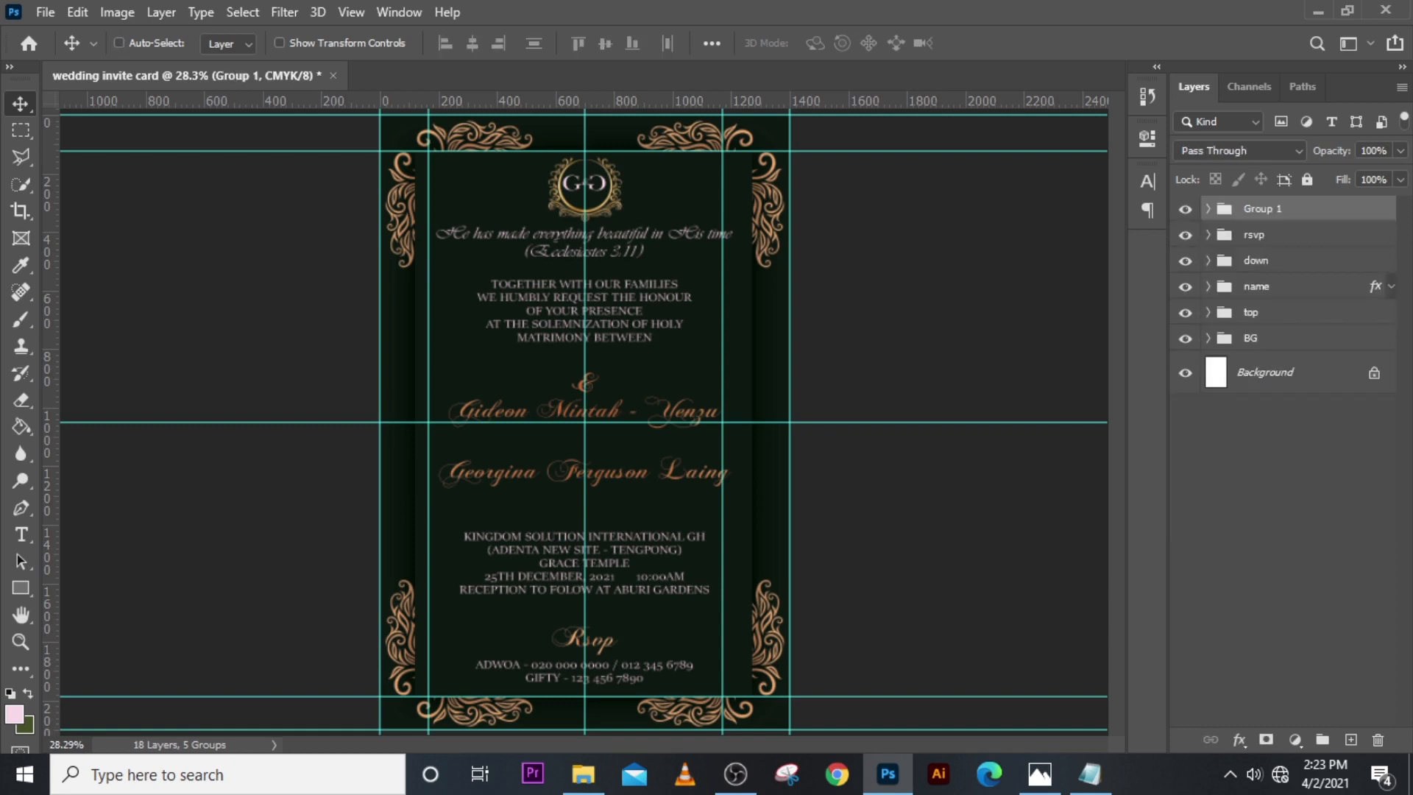
{"action": "left_click", "coordinate": [1185, 211]}
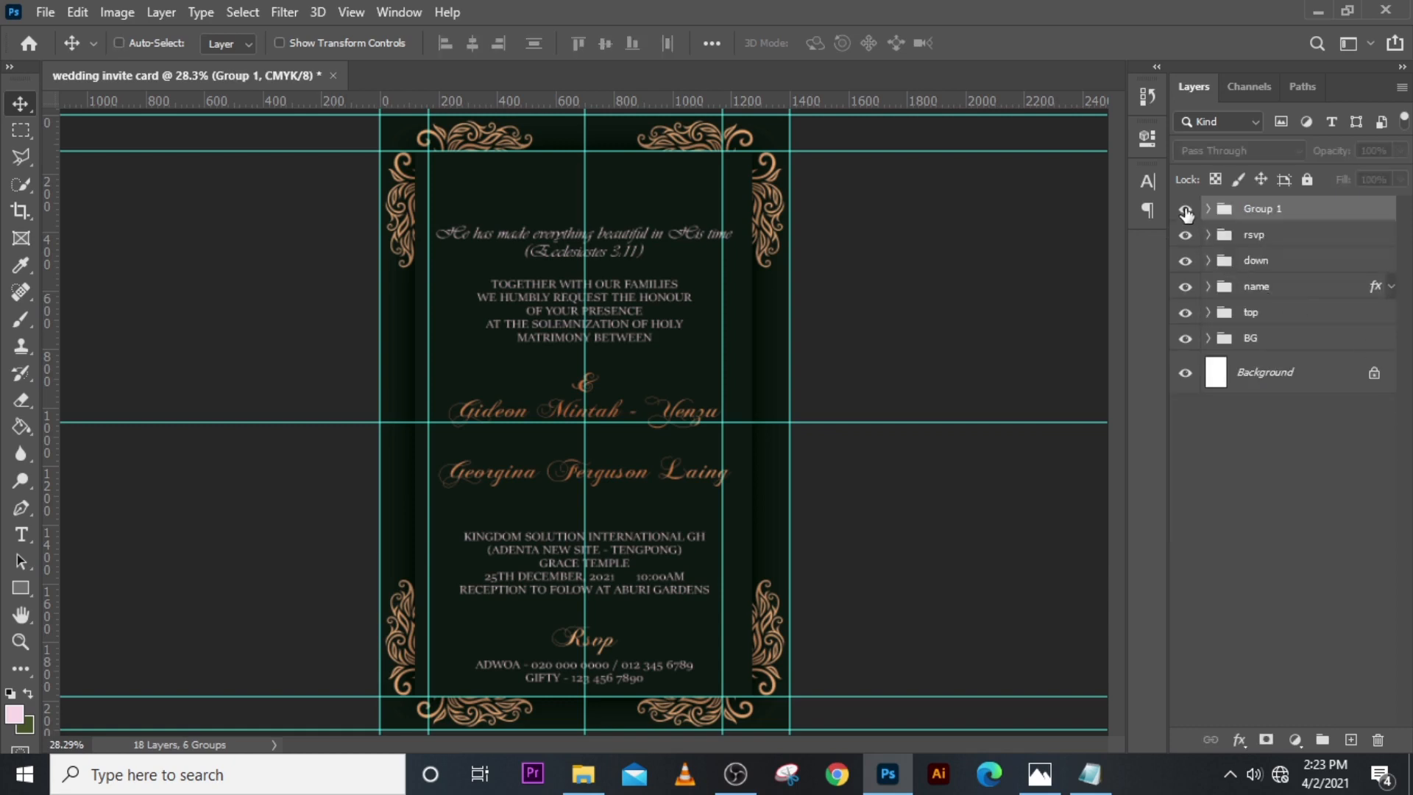
Step: Rename the monogram group as logo and paste the copied gold gradient overlay layer style onto it
{"action": "double_click", "coordinate": [1260, 212]}
{"action": "type", "text": "logo"}
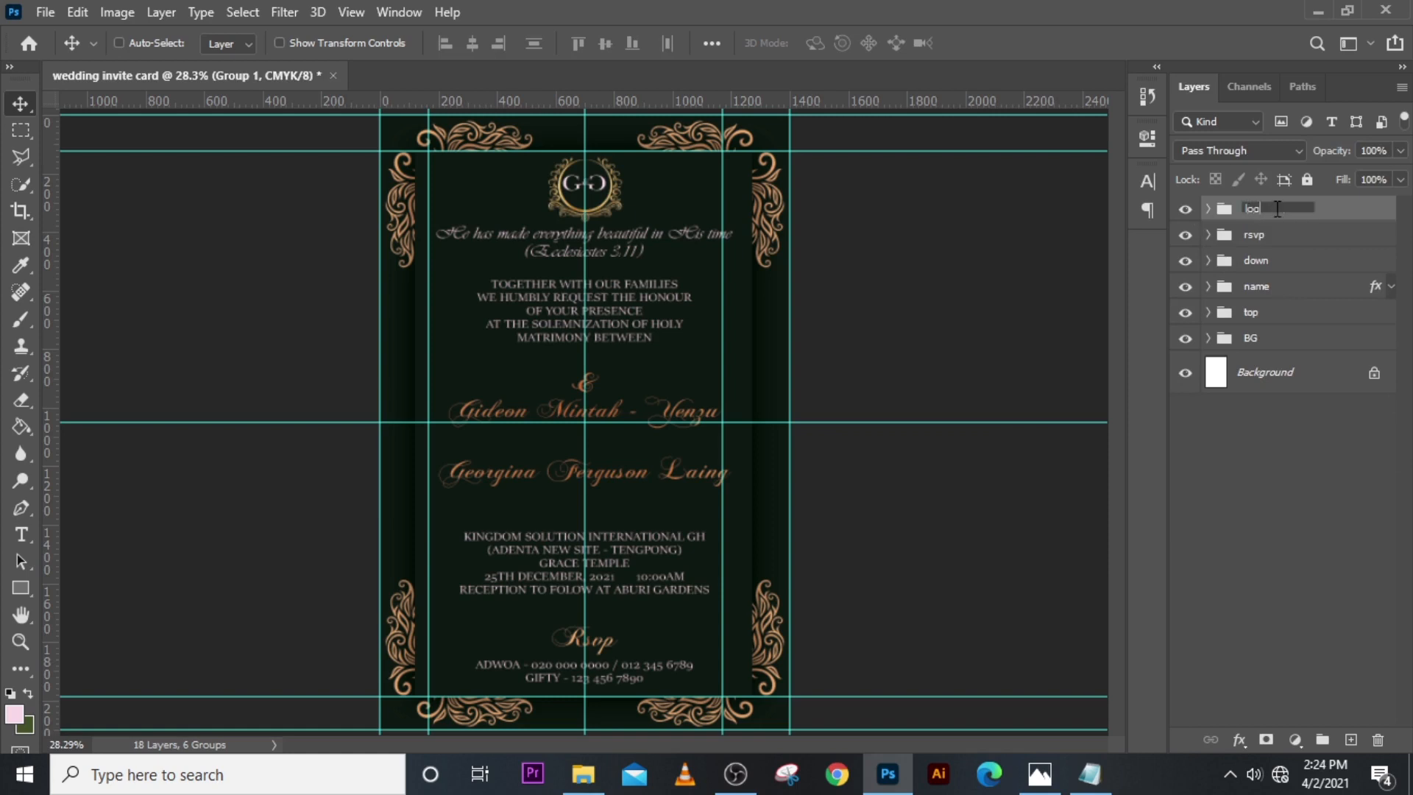
{"action": "key", "text": "Return"}
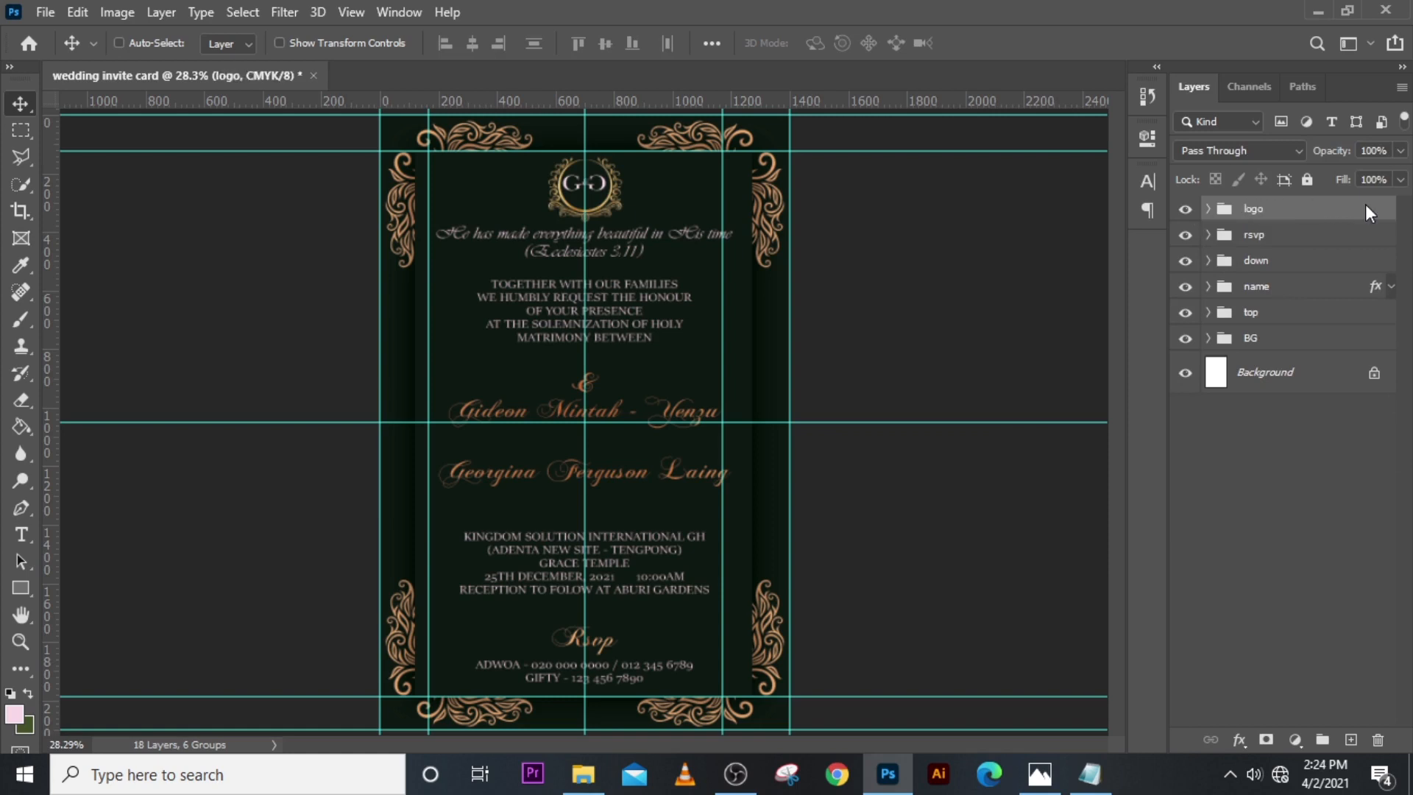
{"action": "right_click", "coordinate": [1366, 205]}
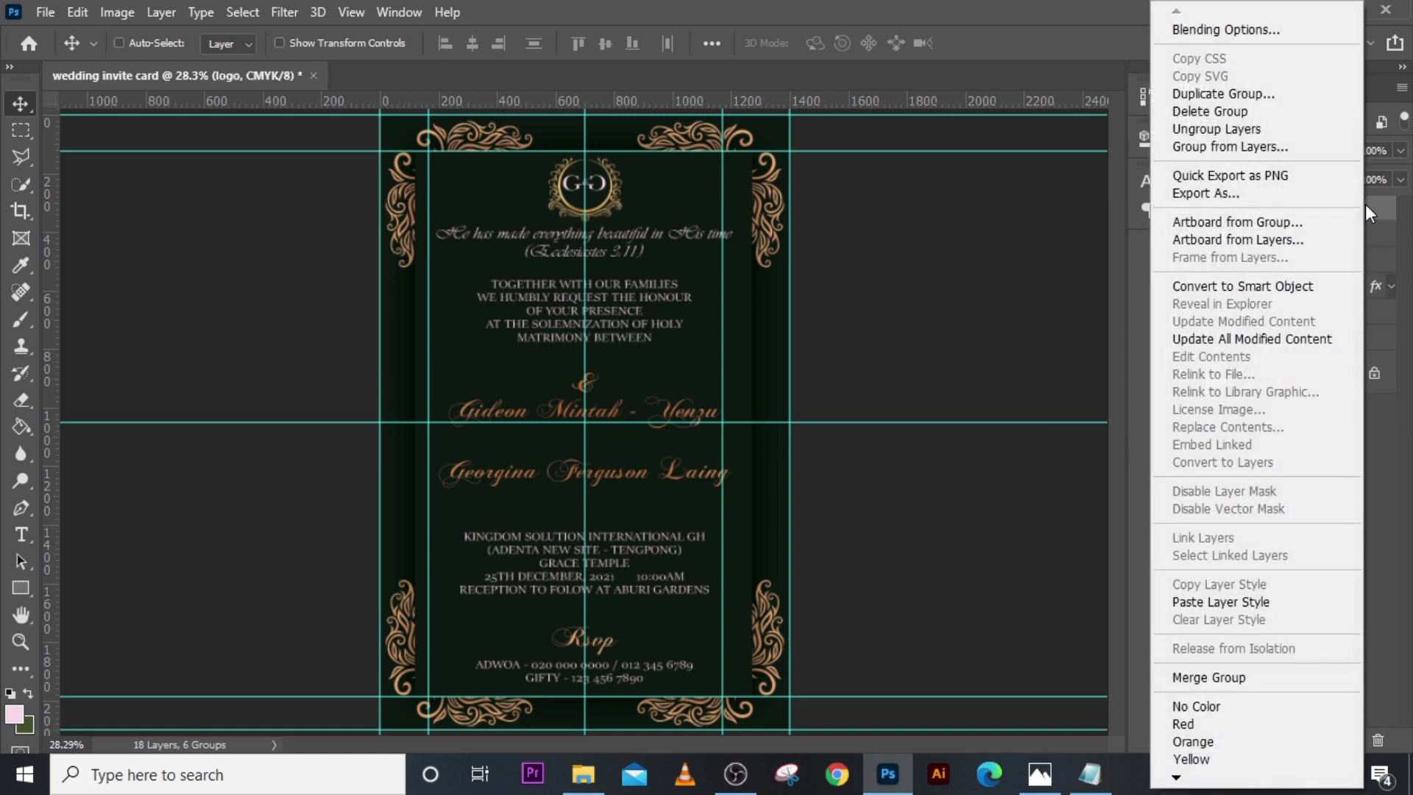
{"action": "left_click", "coordinate": [1223, 601]}
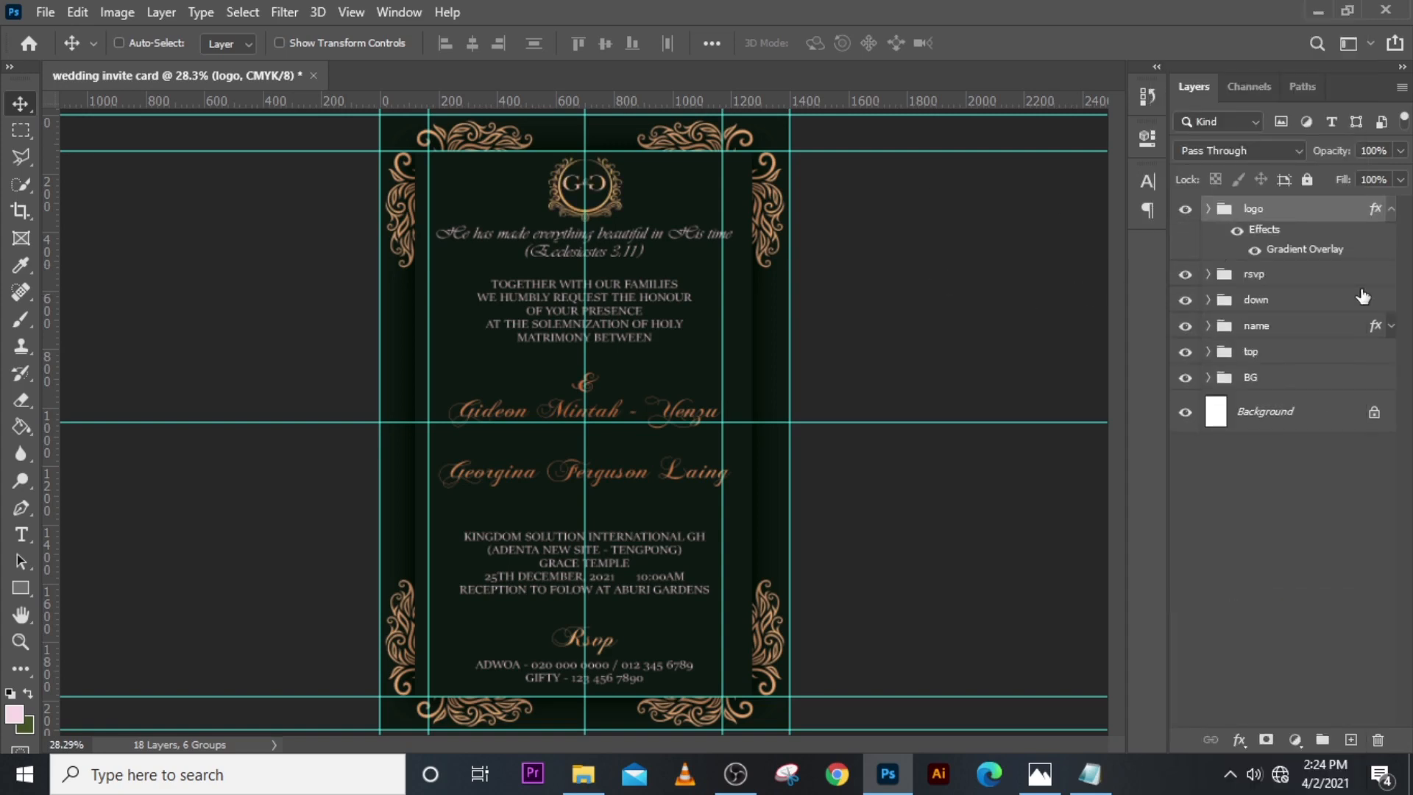
Step: Move the ampersand in the name group straight down until it sits between the couple's two name lines
{"action": "key", "text": "ctrl+plus"}
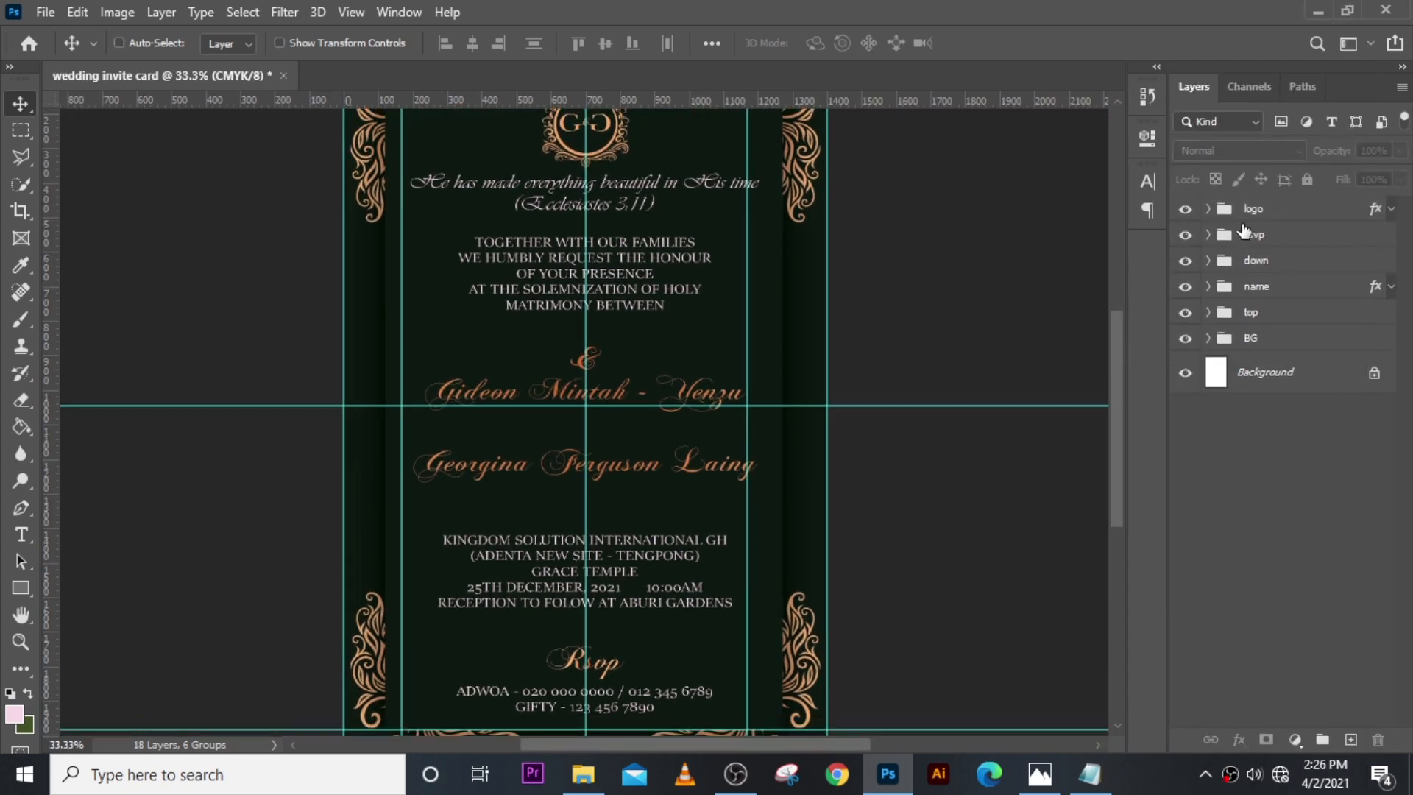
{"action": "key", "text": "ctrl+plus"}
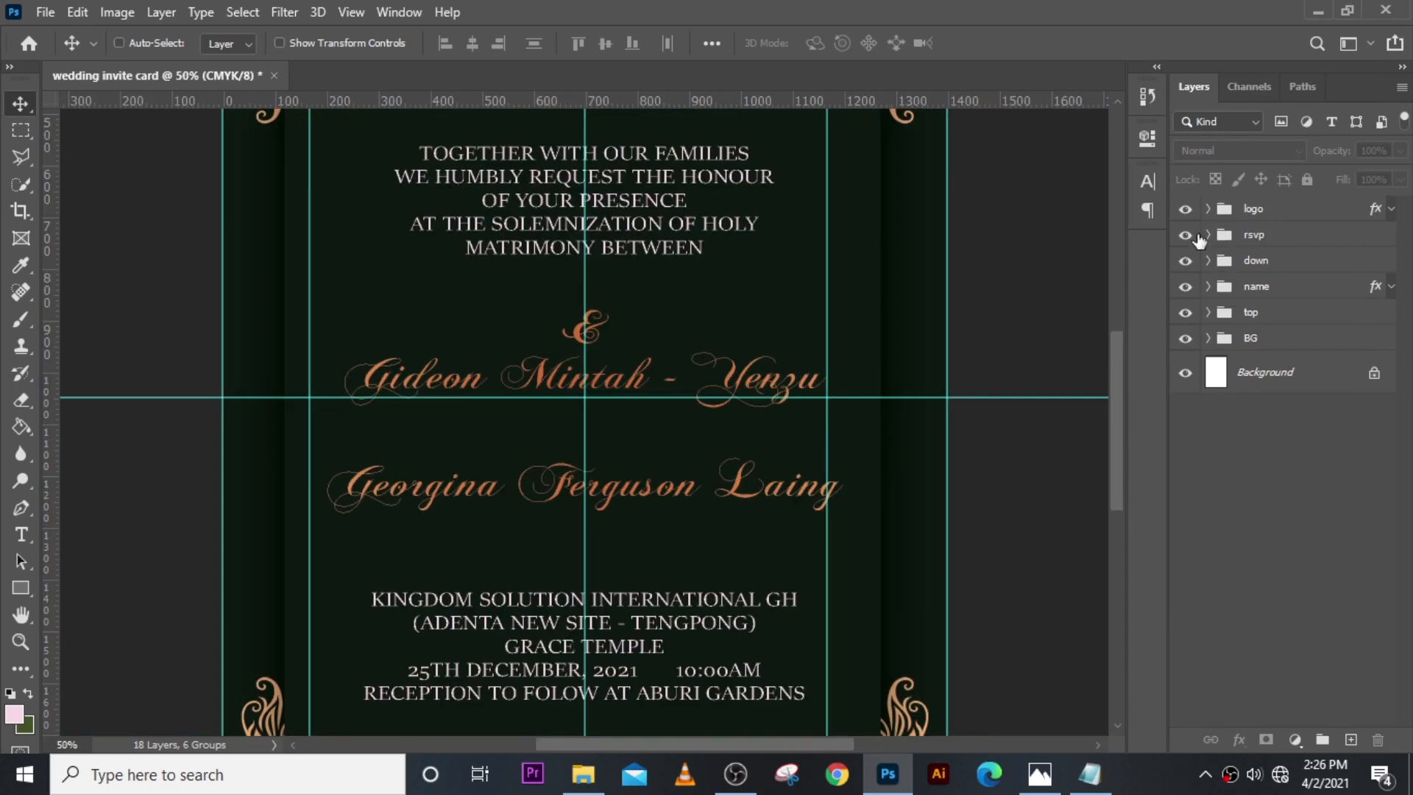
{"action": "left_click", "coordinate": [1208, 261]}
{"action": "left_click", "coordinate": [1208, 262]}
{"action": "left_click", "coordinate": [1218, 290]}
{"action": "left_click", "coordinate": [1209, 288]}
{"action": "left_click", "coordinate": [1281, 322]}
{"action": "key", "text": "shift+Down"}
{"action": "key", "text": "shift+Down"}
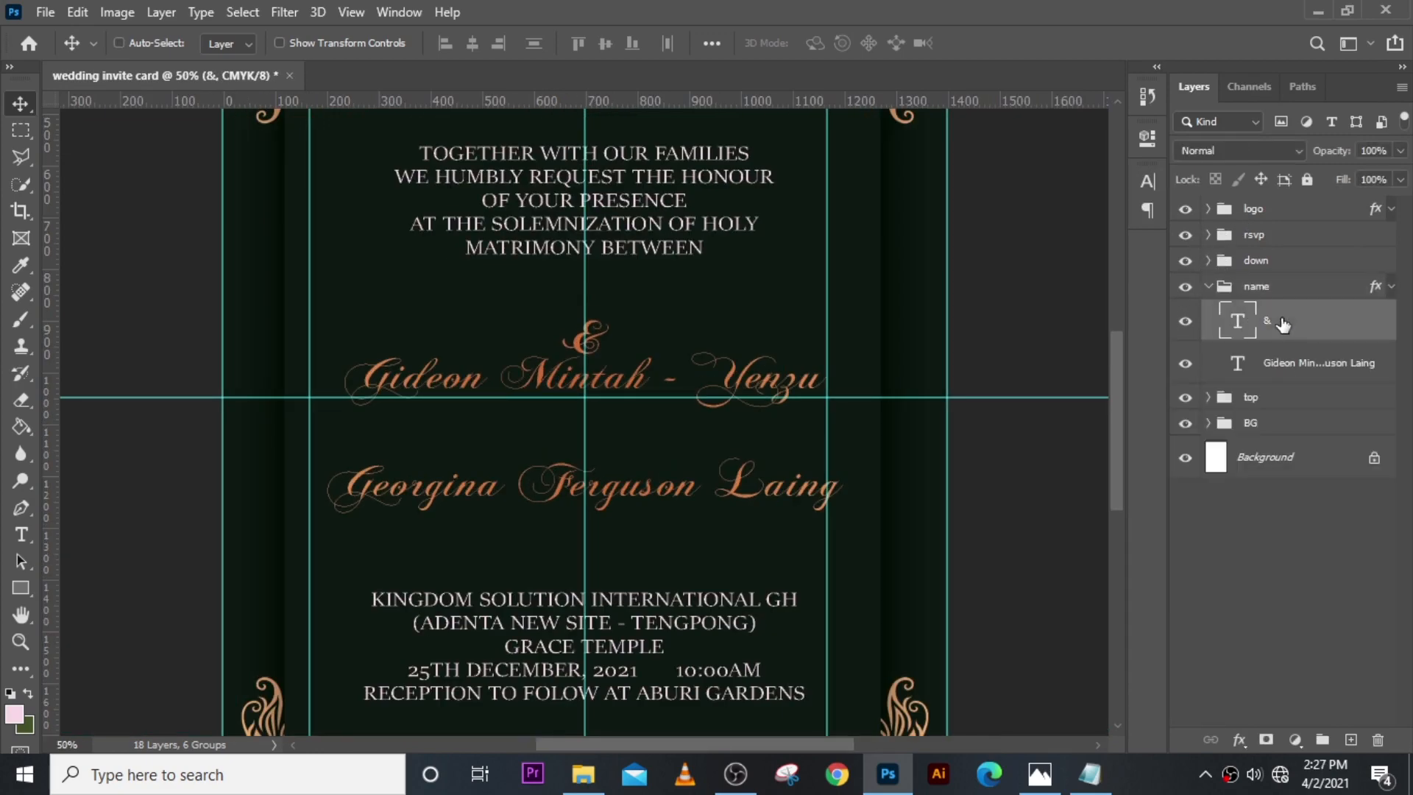
{"action": "key", "text": "shift+Down"}
{"action": "key", "text": "shift+Down"}
{"action": "key", "text": "shift+Down"}
{"action": "key", "text": "shift+Down"}
{"action": "key", "text": "shift+Down"}
{"action": "key", "text": "shift+Down"}
{"action": "key", "text": "shift+Down"}
{"action": "key", "text": "shift+Down"}
{"action": "key", "text": "shift+Down"}
{"action": "key", "text": "shift+Down"}
{"action": "key", "text": "shift+Down"}
{"action": "key", "text": "shift+Down"}
{"action": "key", "text": "shift+Down"}
{"action": "key", "text": "shift+Down"}
{"action": "key", "text": "shift+Down"}
{"action": "key", "text": "shift+Down"}
{"action": "key", "text": "shift+Down"}
{"action": "key", "text": "shift+Down"}
{"action": "key", "text": "shift+Down"}
{"action": "key", "text": "shift+Down"}
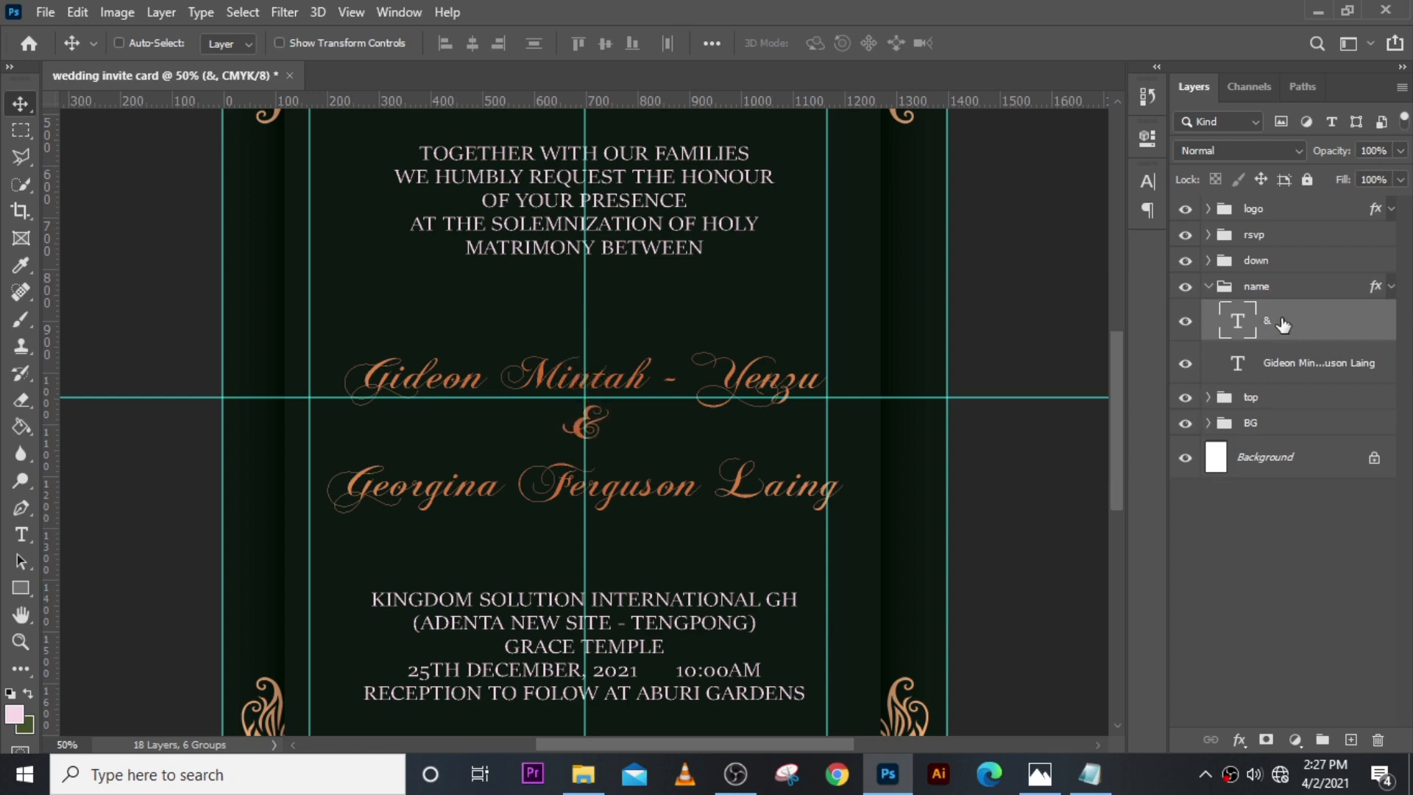
{"action": "key", "text": "shift+Down"}
{"action": "key", "text": "shift+Down"}
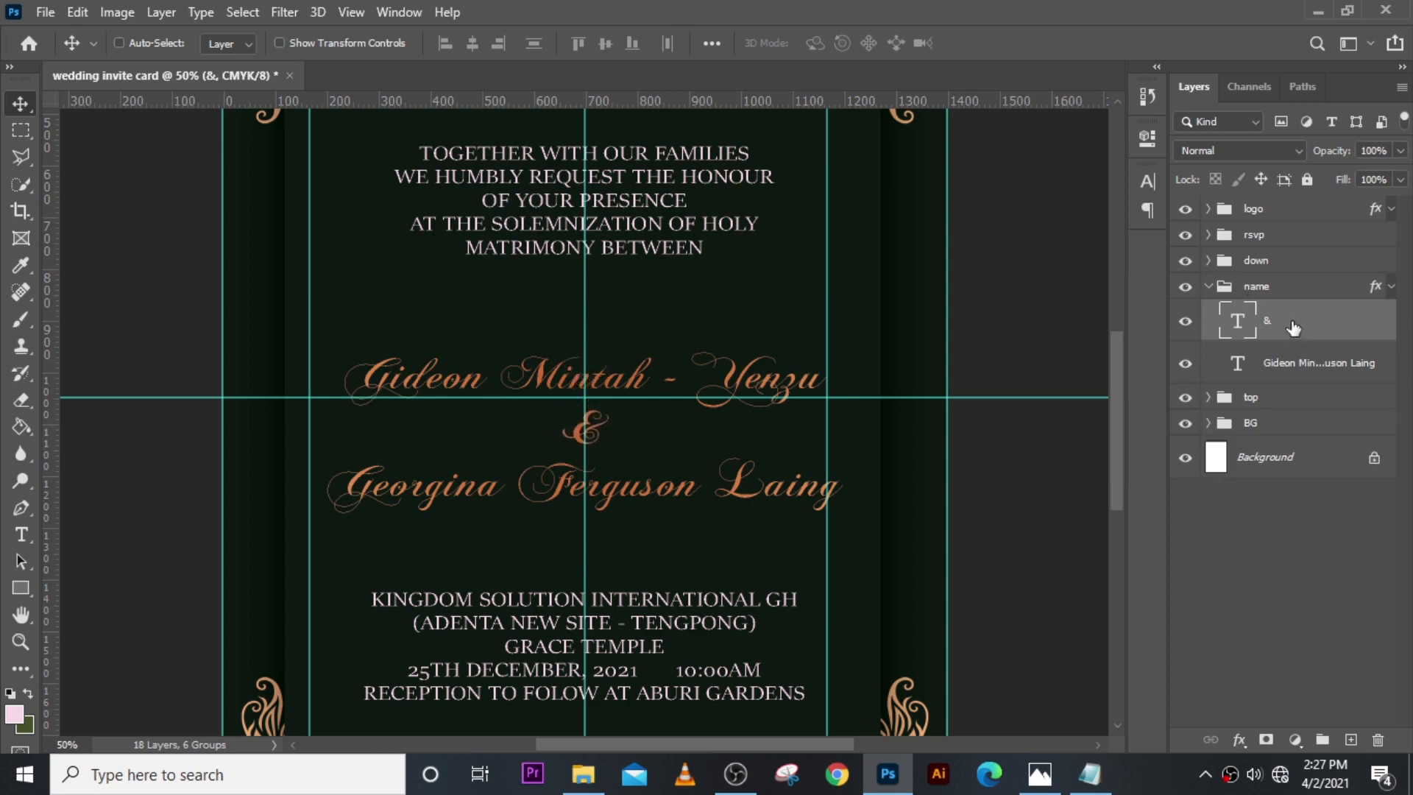
Step: Increase the line spacing of the couple's names slightly and shift them up so the ampersand sits evenly between the lines
{"action": "left_click", "coordinate": [1208, 287]}
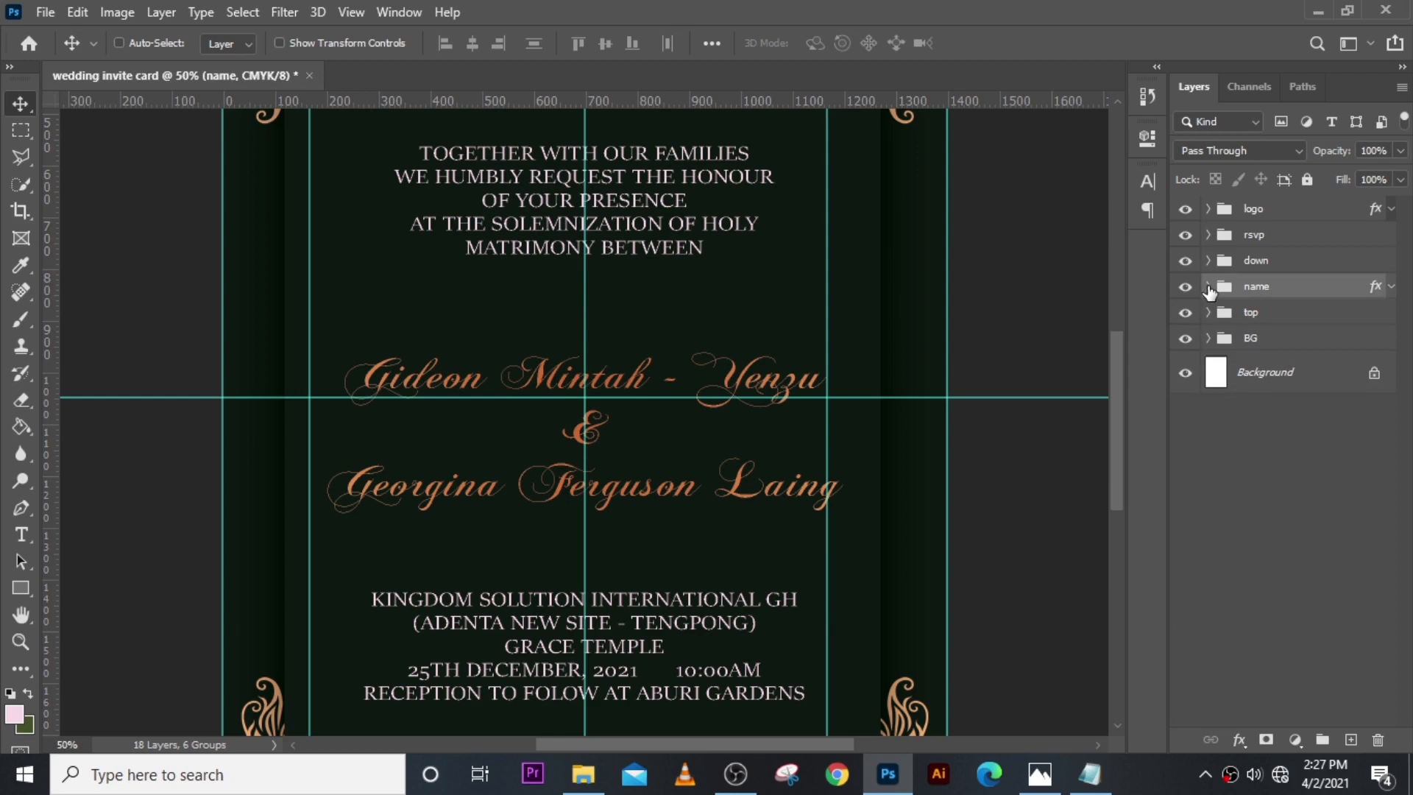
{"action": "left_click", "coordinate": [1208, 287]}
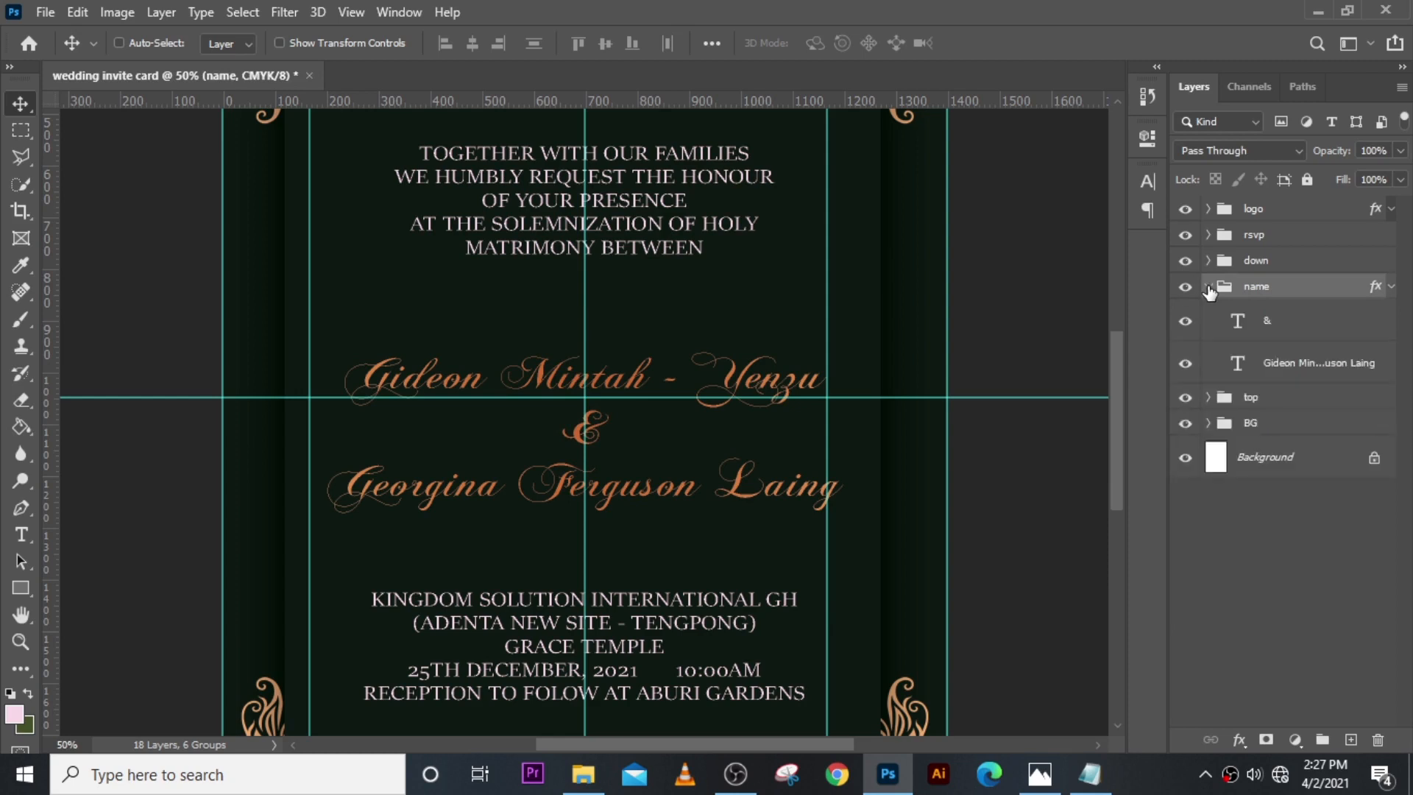
{"action": "left_click", "coordinate": [1209, 287]}
{"action": "left_click", "coordinate": [1209, 287]}
{"action": "left_click", "coordinate": [1285, 363]}
{"action": "left_click", "coordinate": [1148, 181]}
{"action": "left_click_drag", "start_coordinate": [1032, 237], "coordinate": [1033, 239]}
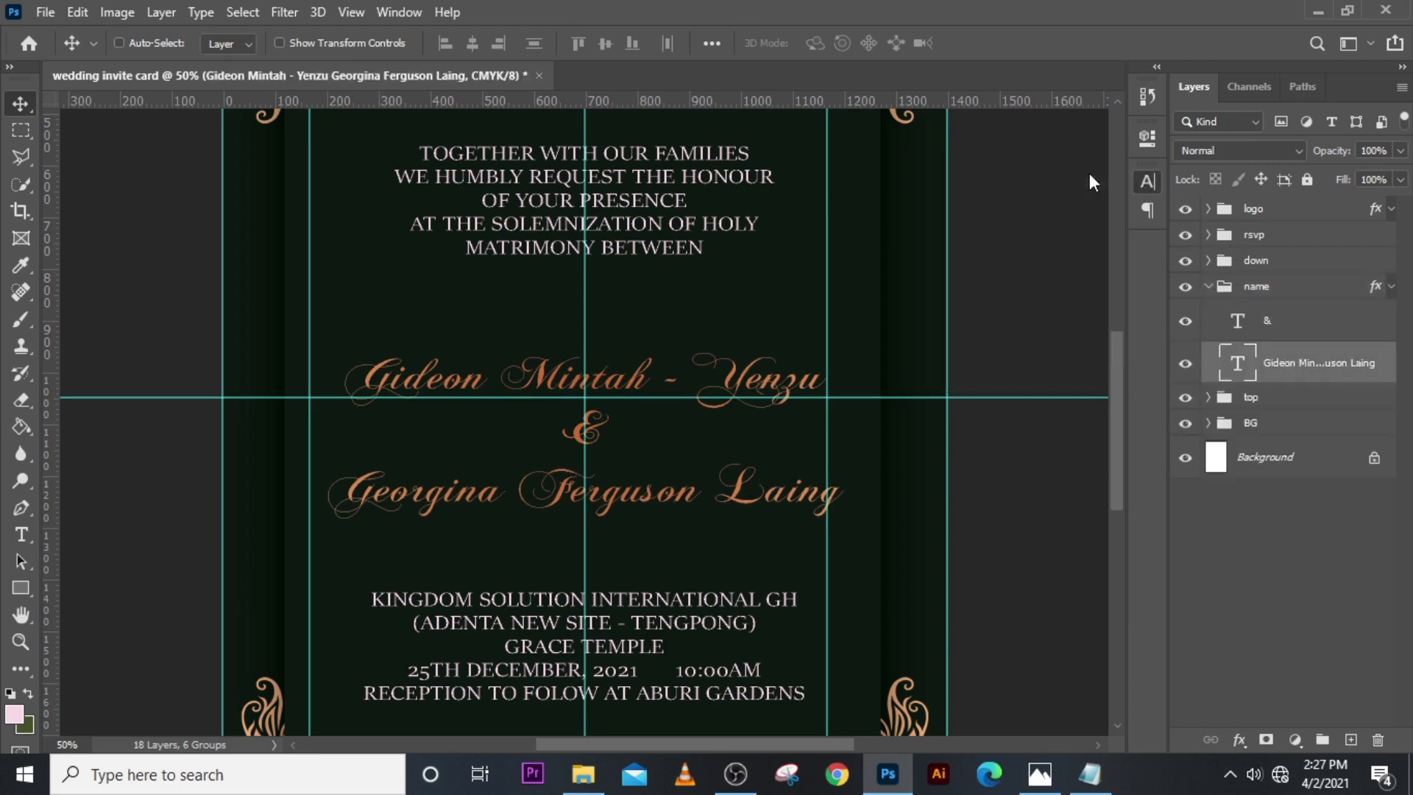
{"action": "left_click", "coordinate": [1089, 174]}
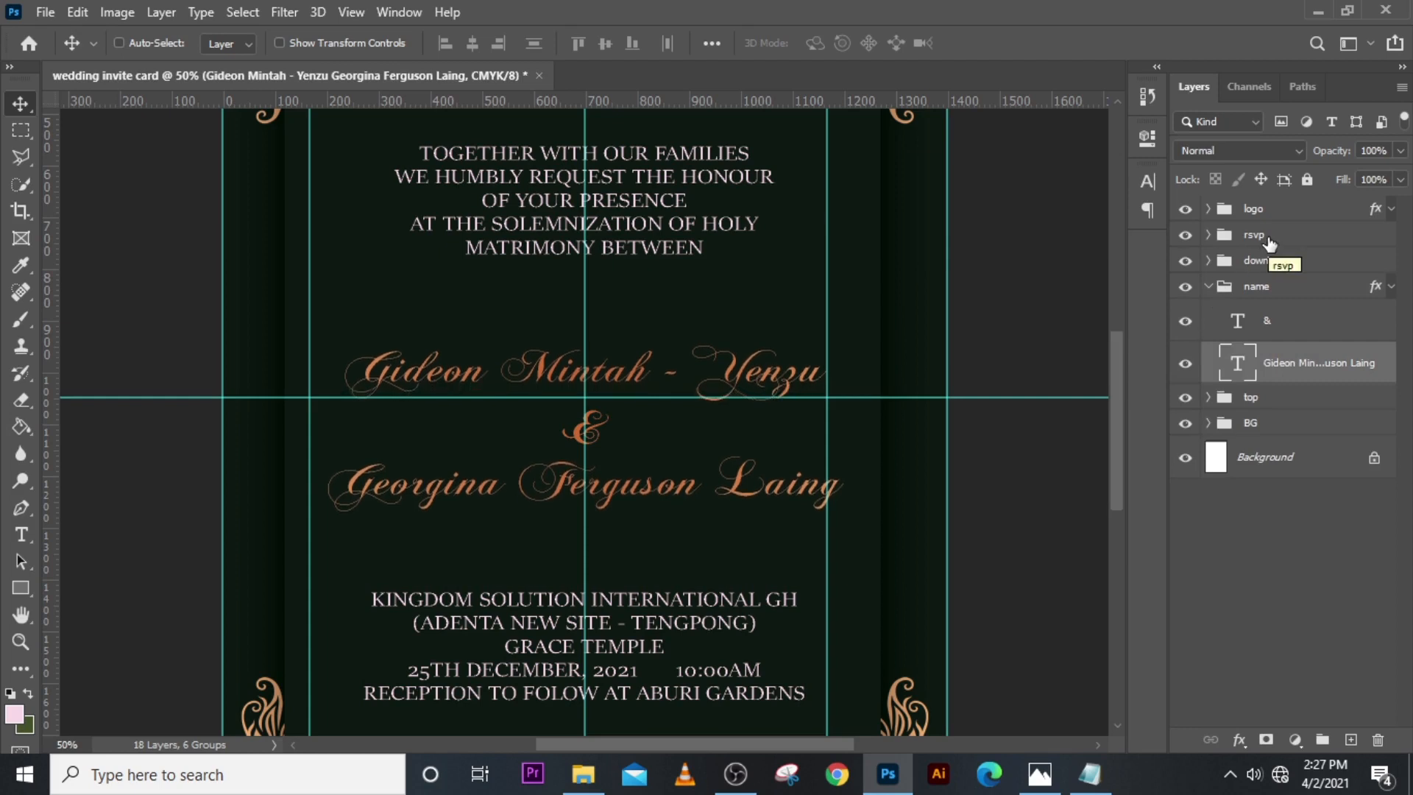
Step: Collapse the name group and hide the guides
{"action": "left_click", "coordinate": [1207, 209]}
{"action": "left_click", "coordinate": [1208, 209]}
{"action": "left_click", "coordinate": [1207, 286]}
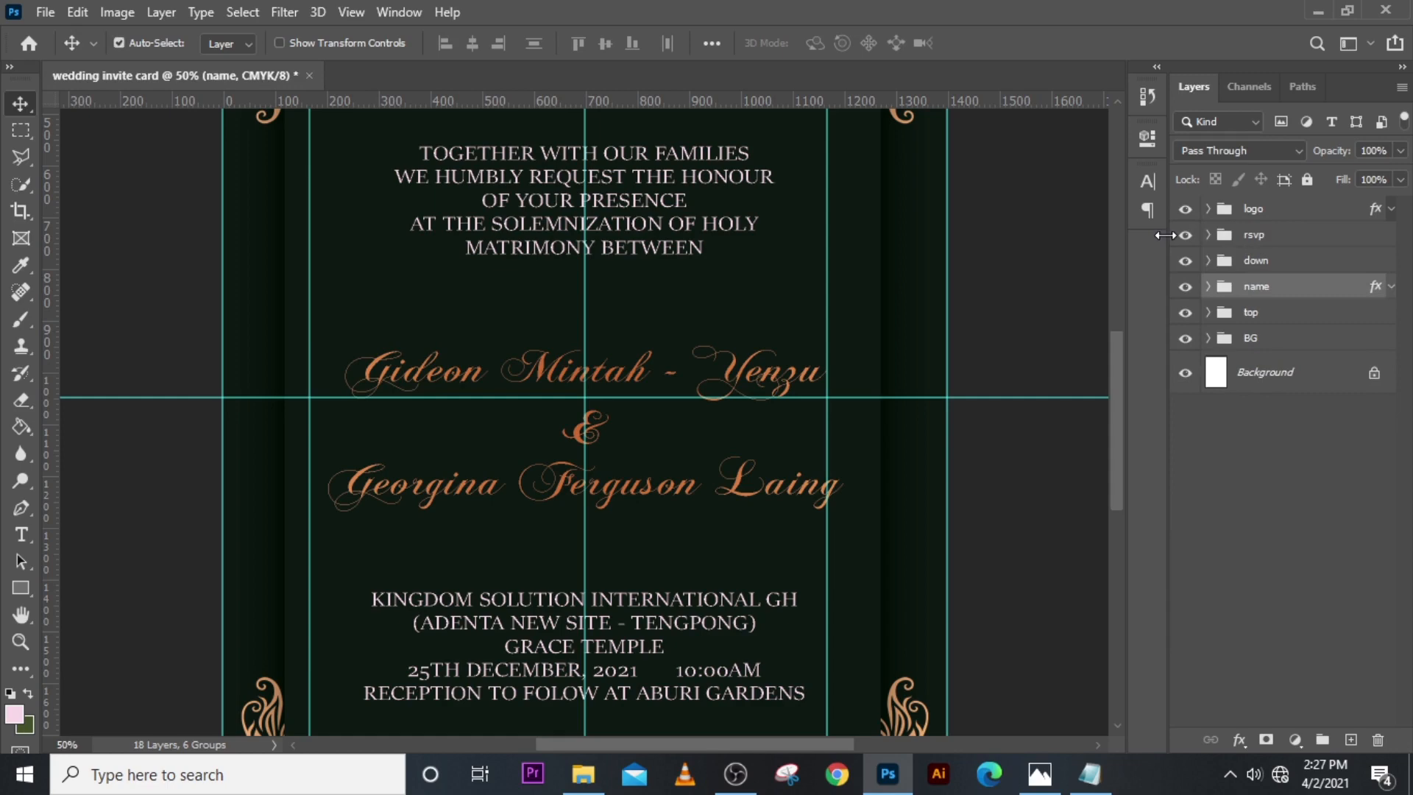
{"action": "key", "text": "ctrl+semicolon"}
{"action": "key", "text": "ctrl+0"}
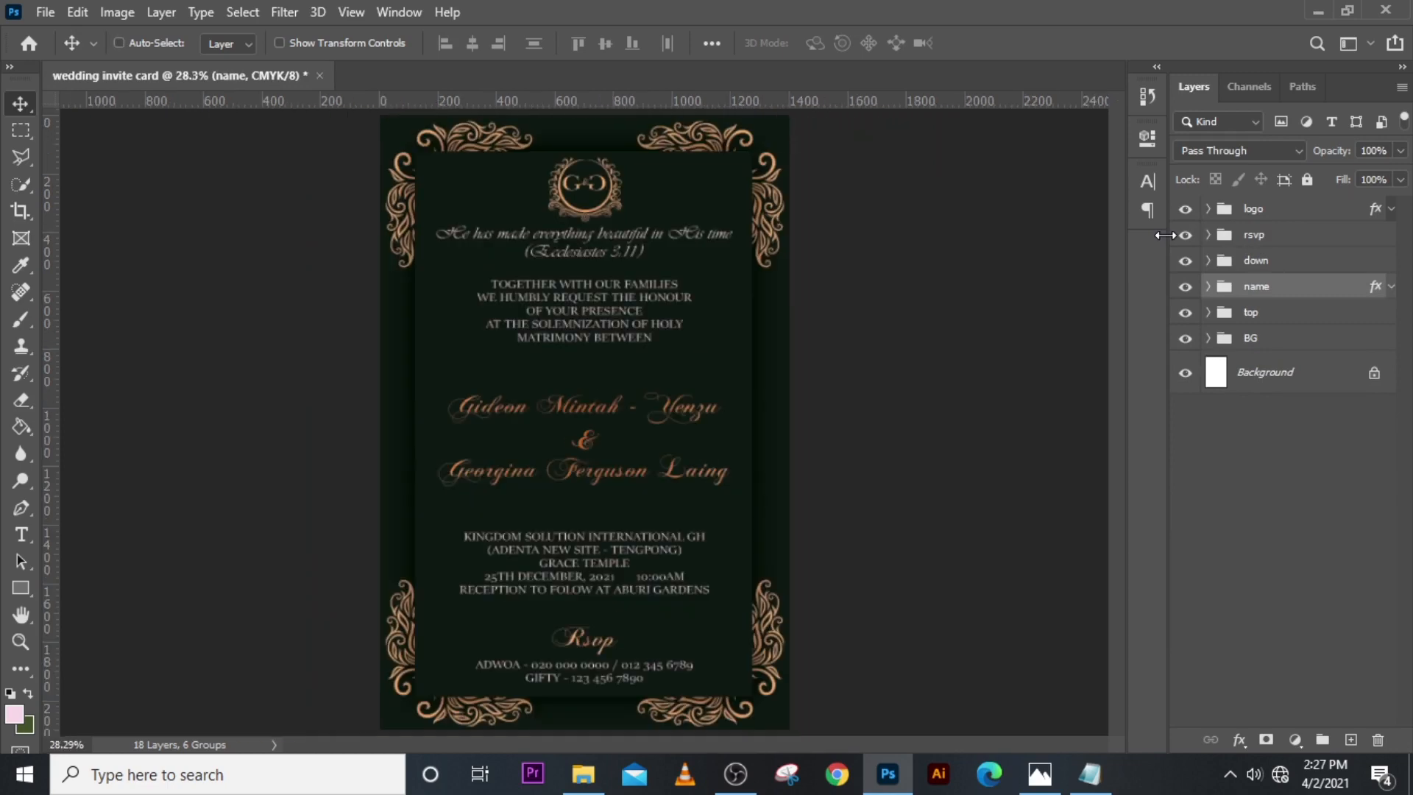
{"action": "left_click", "coordinate": [1208, 286]}
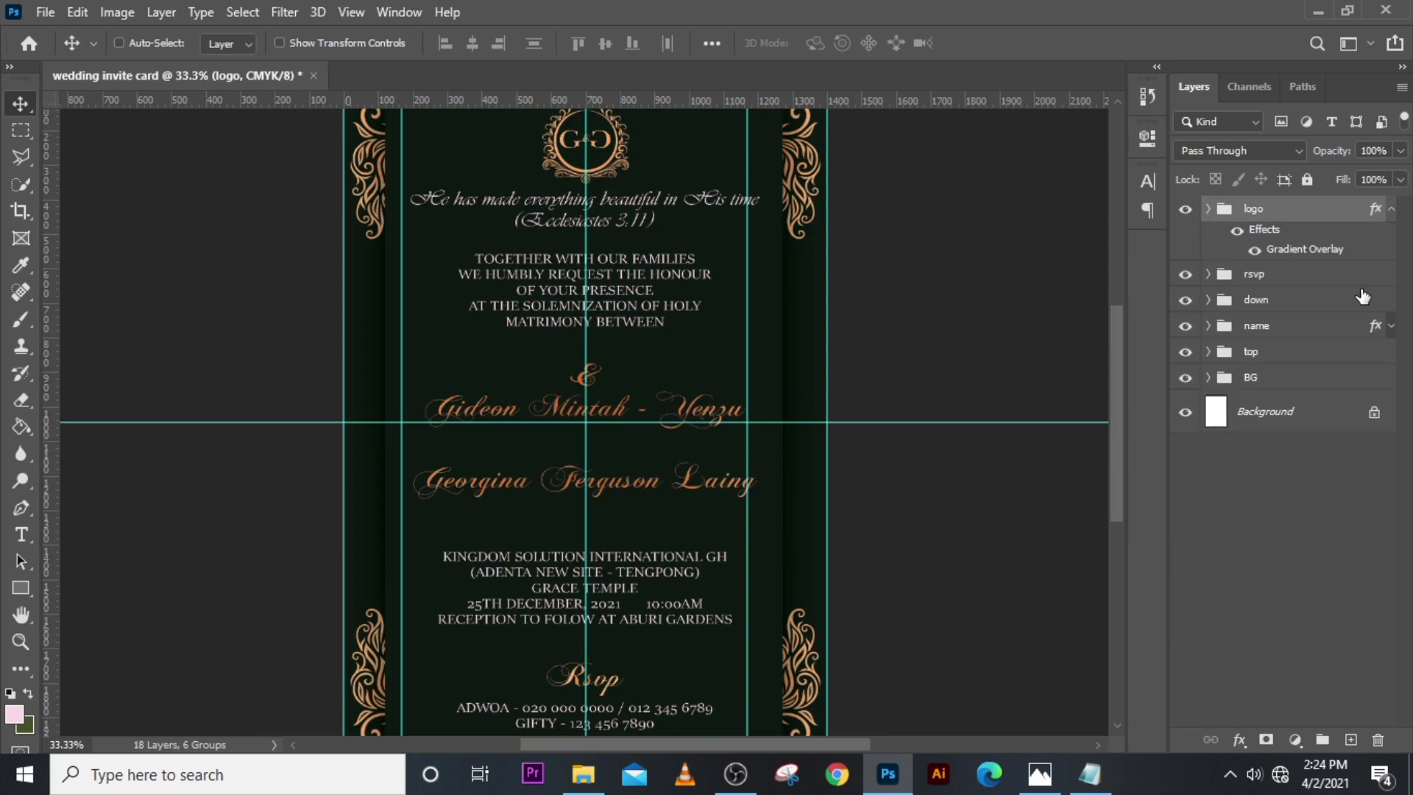
{"action": "key", "text": "ctrl+plus"}
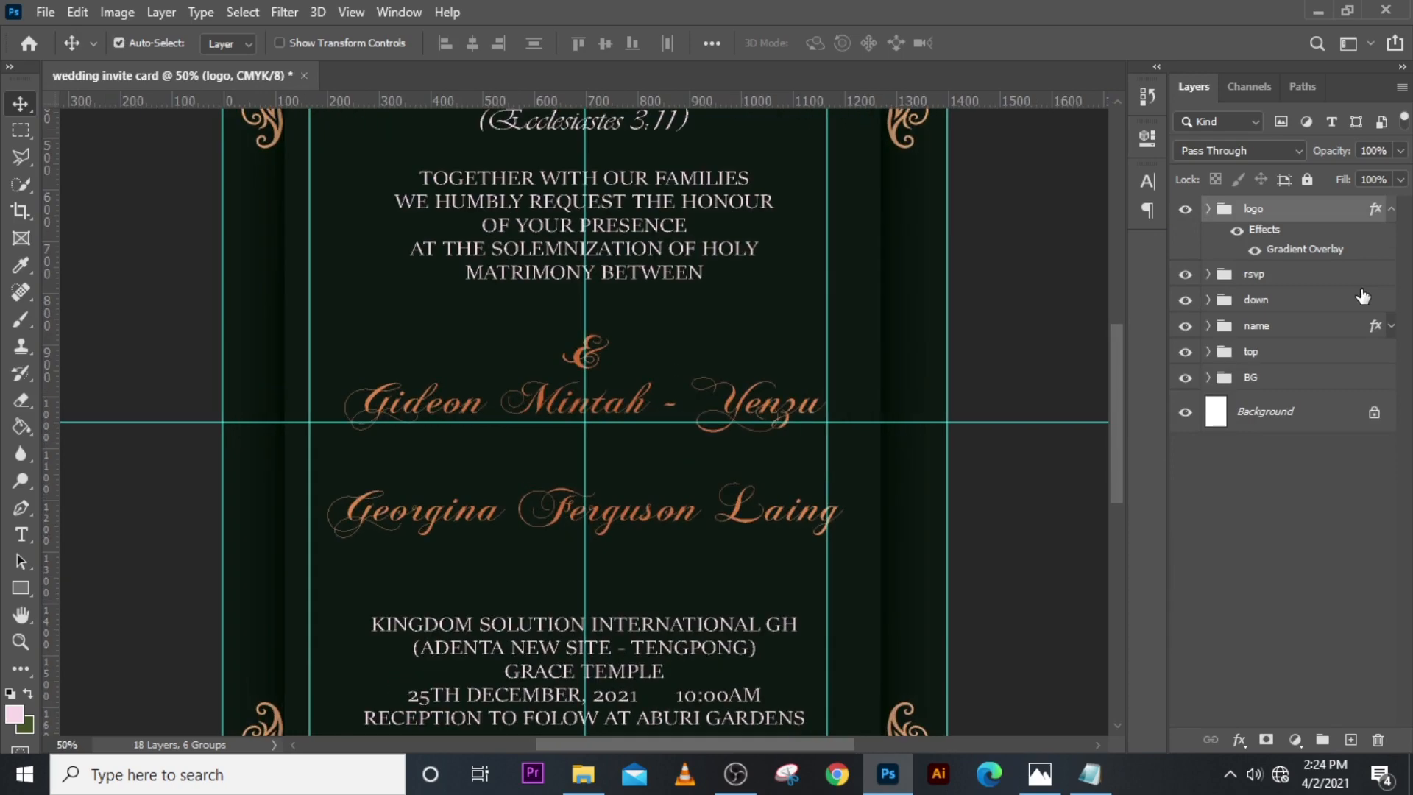
{"action": "scroll", "coordinate": [578, 339], "scroll_direction": "up", "scroll_amount": 1}
{"action": "scroll", "coordinate": [578, 339], "scroll_direction": "up", "scroll_amount": 1}
{"action": "scroll", "coordinate": [541, 494], "scroll_direction": "down", "scroll_amount": 5}
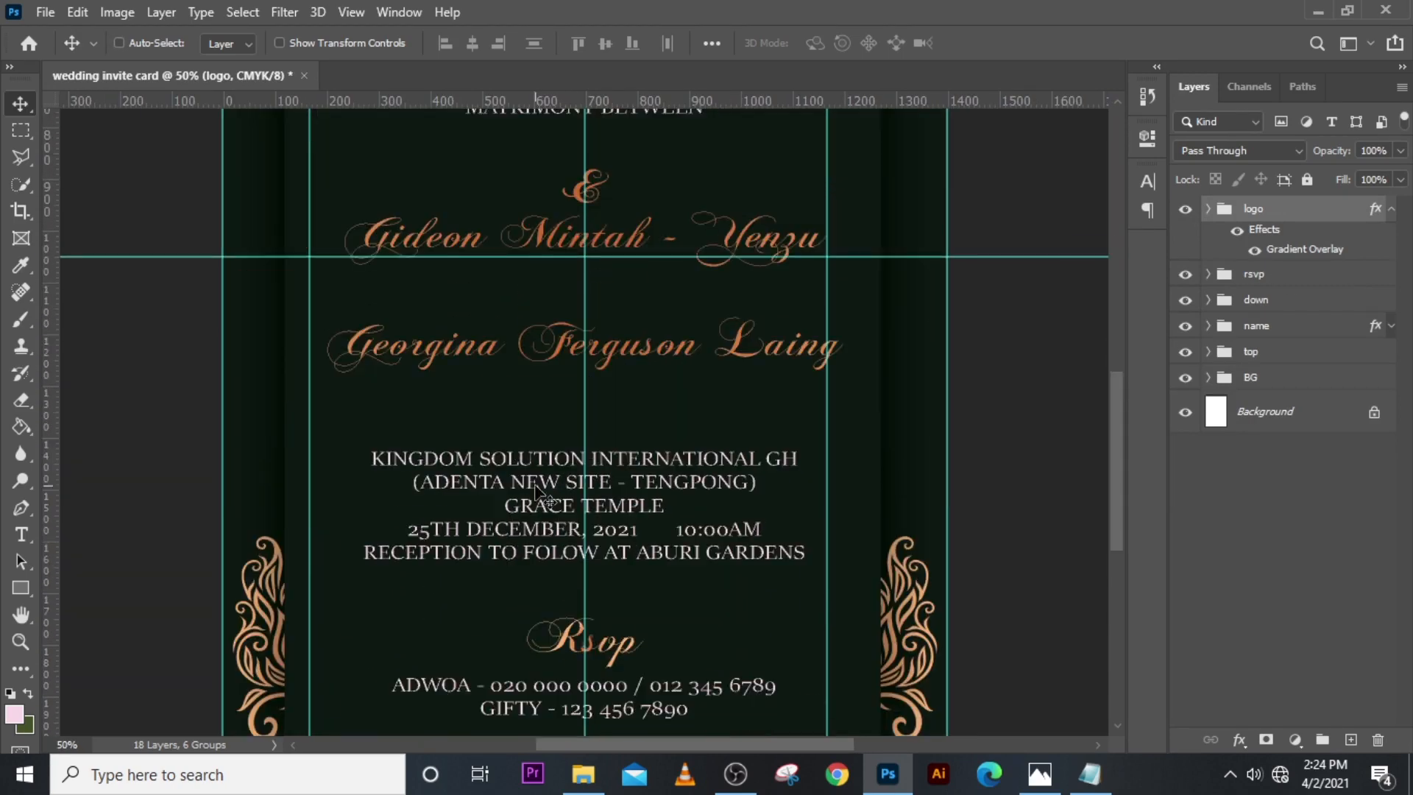